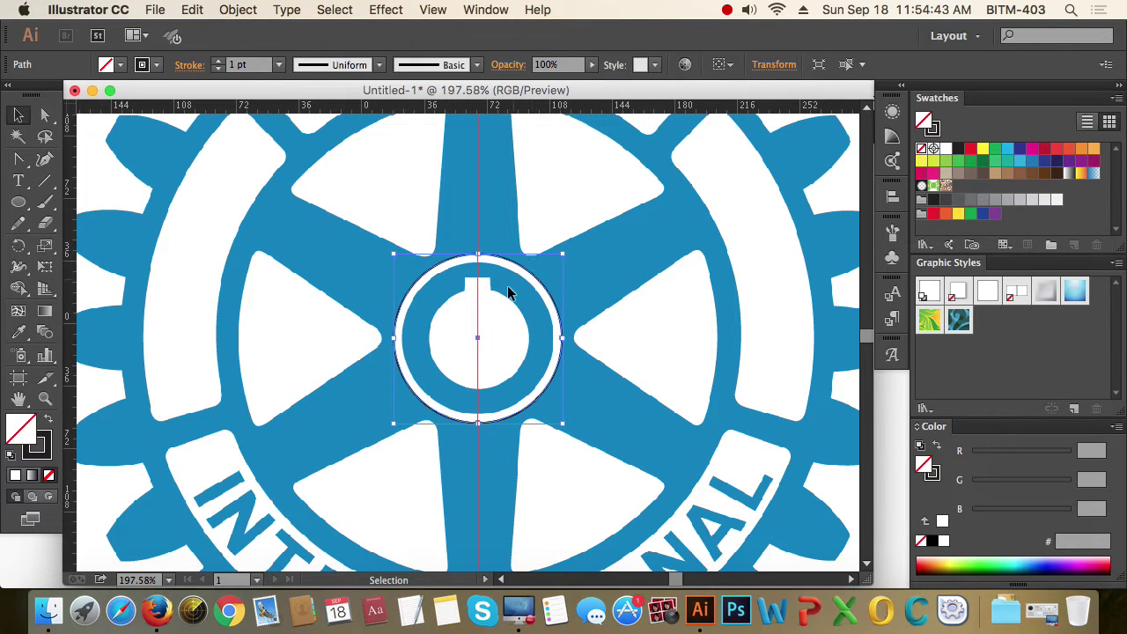
- Place a horizontal ruler guide through the centre of the outer hub circle
left_click_drag(584, 107, 612, 342)
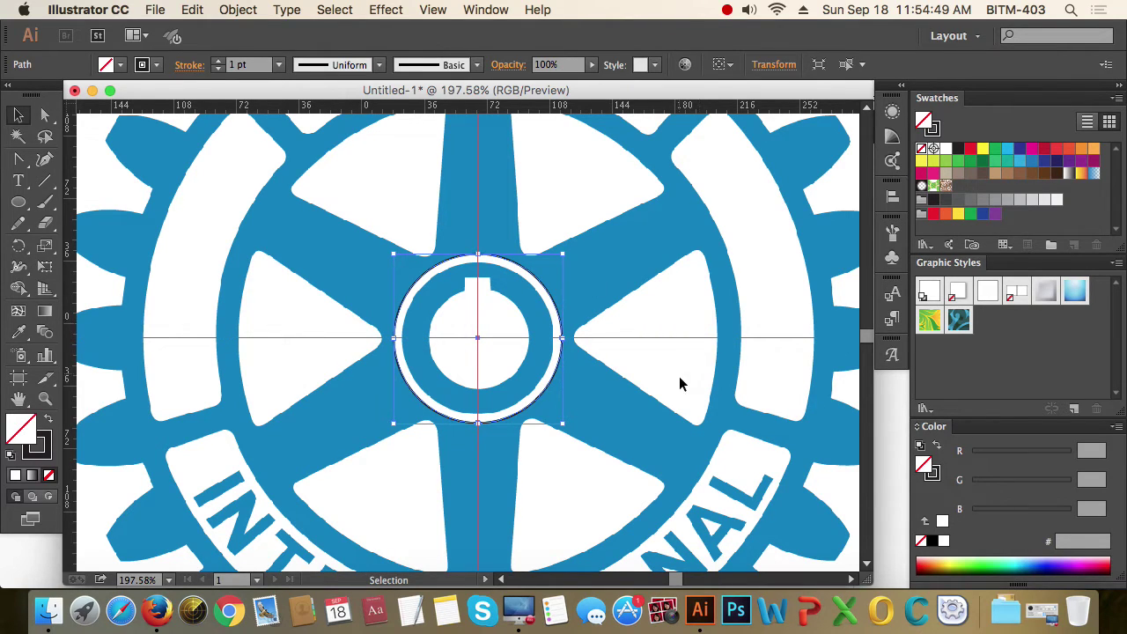
left_click(629, 391)
right_click(652, 359)
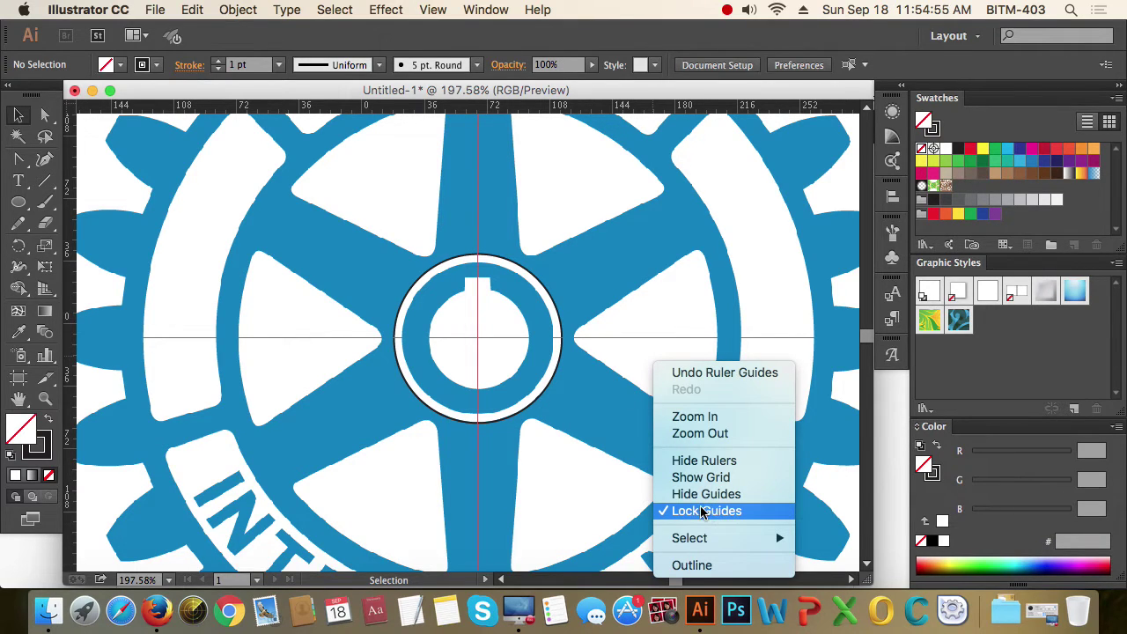
left_click(557, 446)
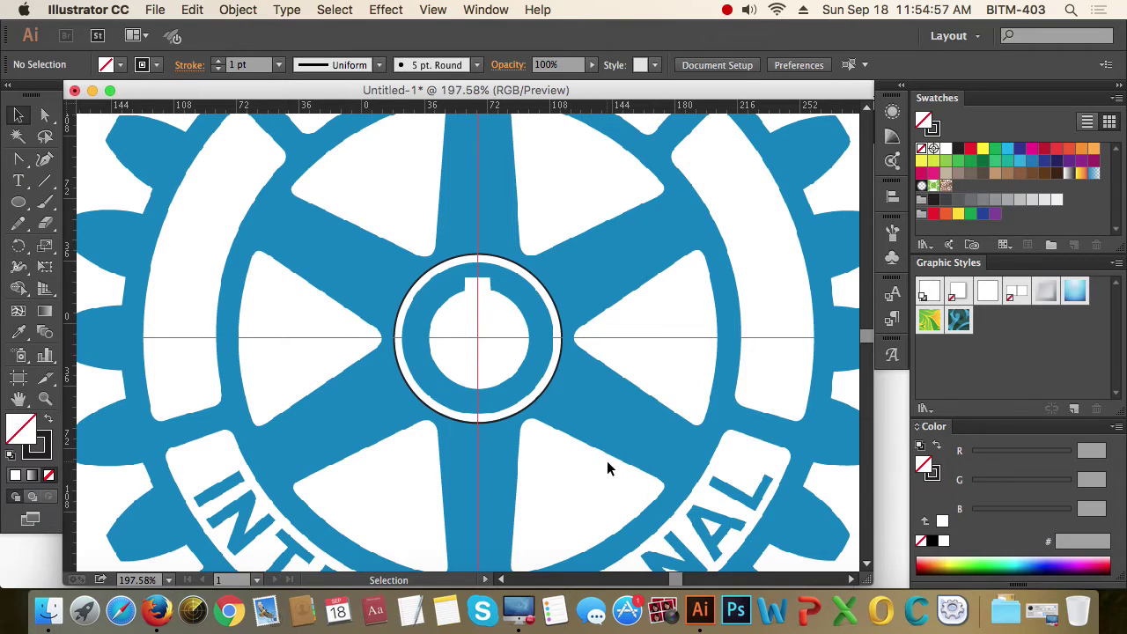
- Examine how the outer hub circle and the crossing guides line up with the wheel, both close up and across the whole logo
left_click(499, 360)
left_click_drag(314, 238, 756, 503)
left_click(391, 364, "alt+super")
left_click(436, 366, "alt+super")
left_click(452, 370, "alt+super")
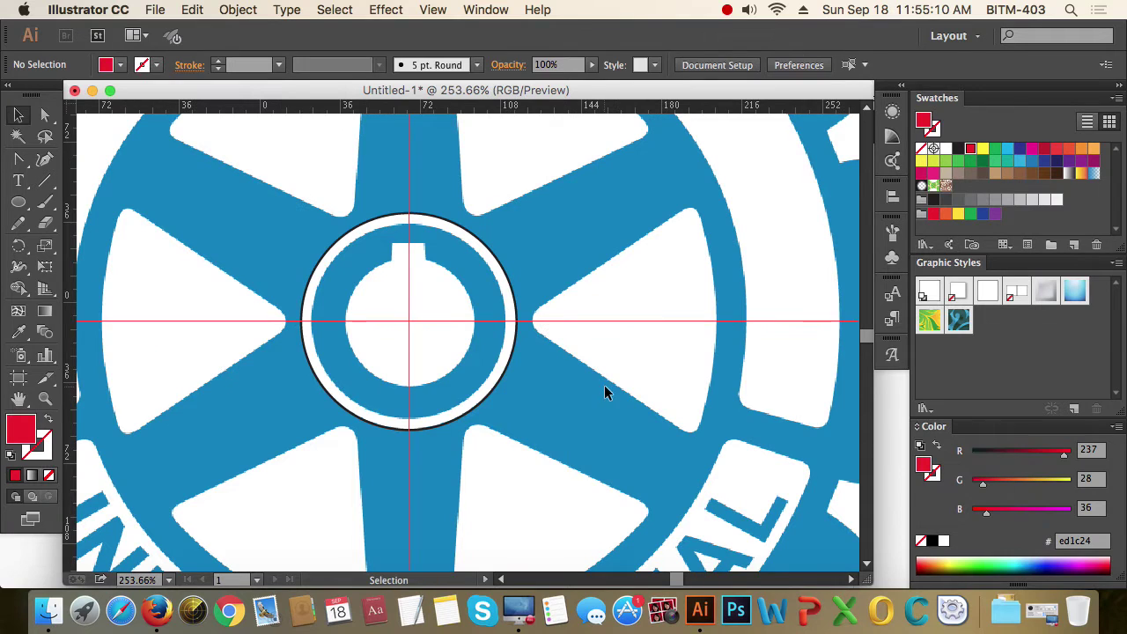
key("super+space")
left_click_drag(257, 196, 590, 480)
left_click_drag(651, 418, 492, 356)
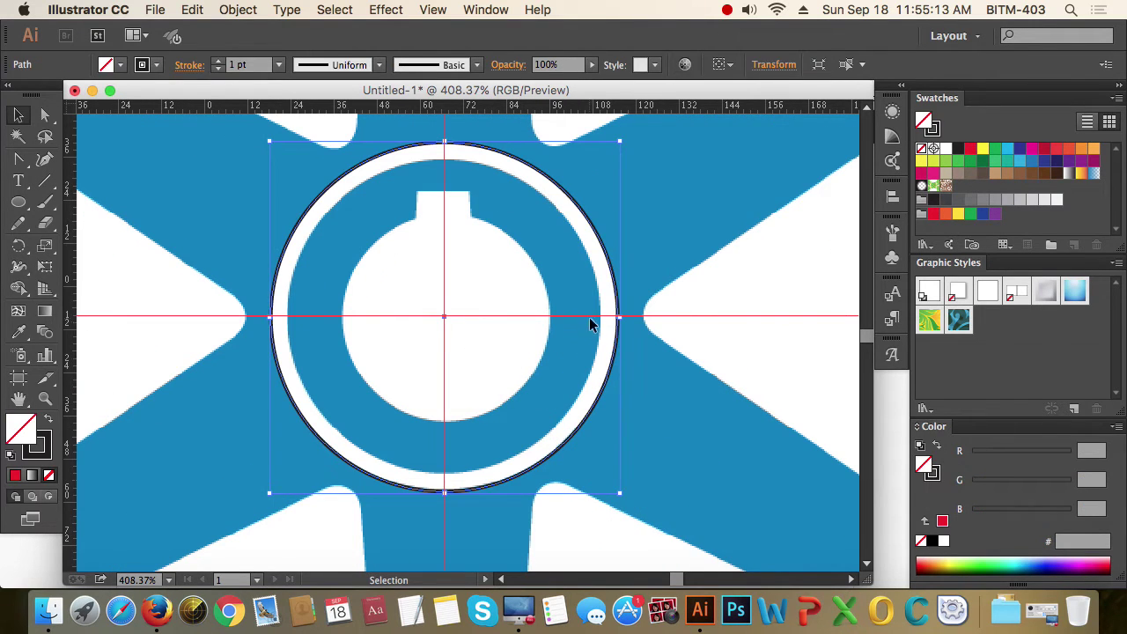
left_click(493, 344, "alt+super")
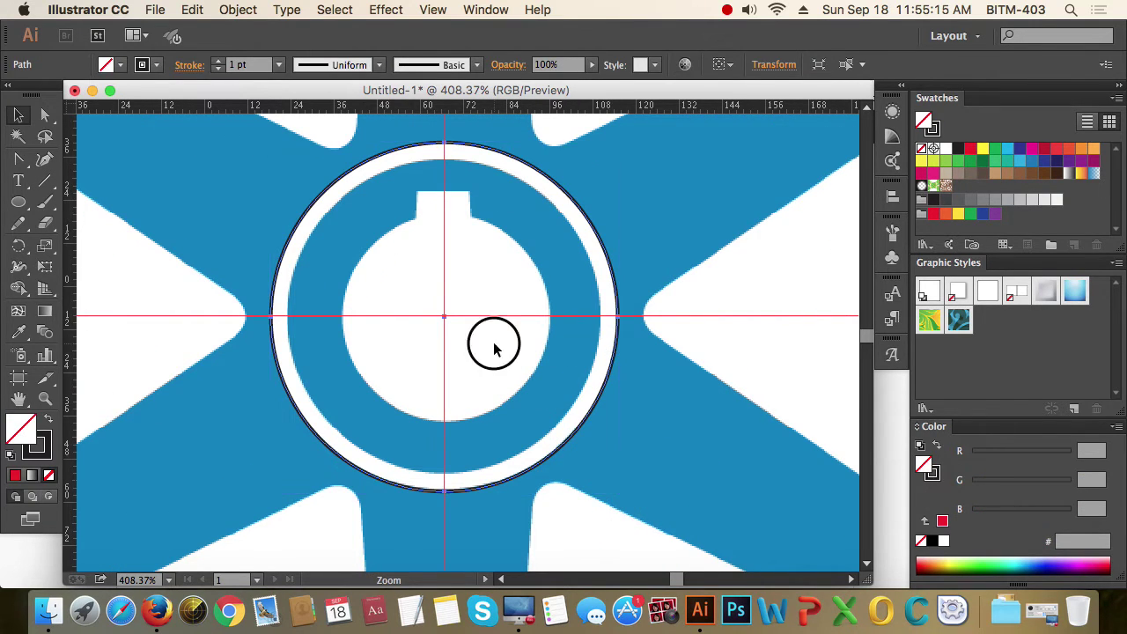
left_click(493, 345, "alt+super")
left_click(493, 345, "alt+super")
left_click(493, 344, "alt+super")
left_click(493, 344, "alt+super")
left_click(494, 344, "alt+super")
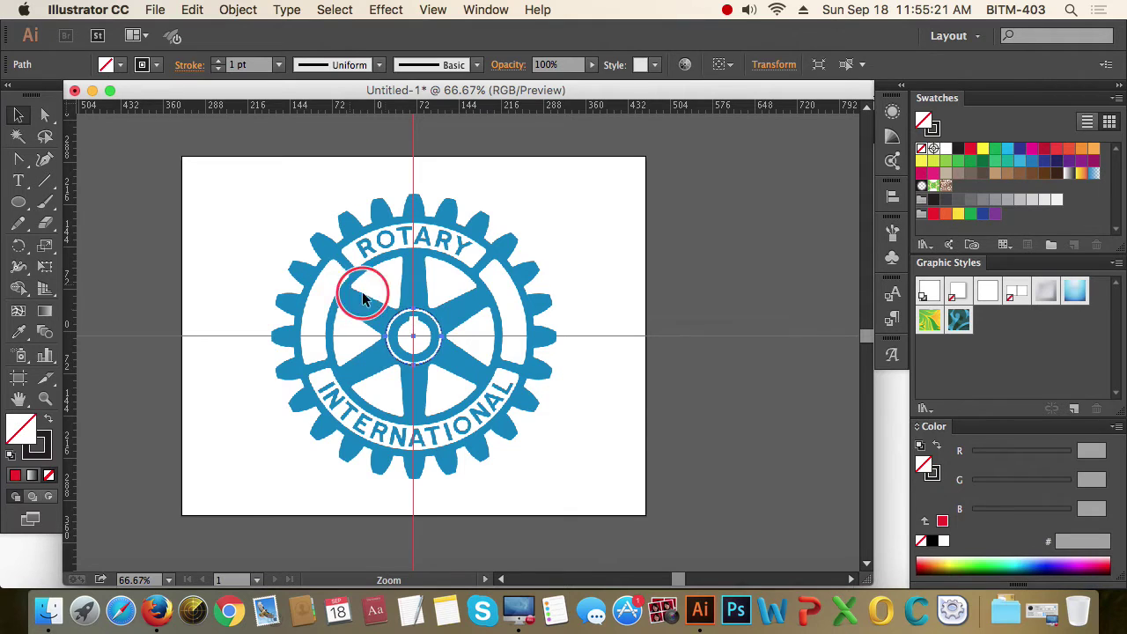
key("ctrl+space")
left_click_drag(352, 280, 522, 413)
left_click_drag(220, 195, 584, 479)
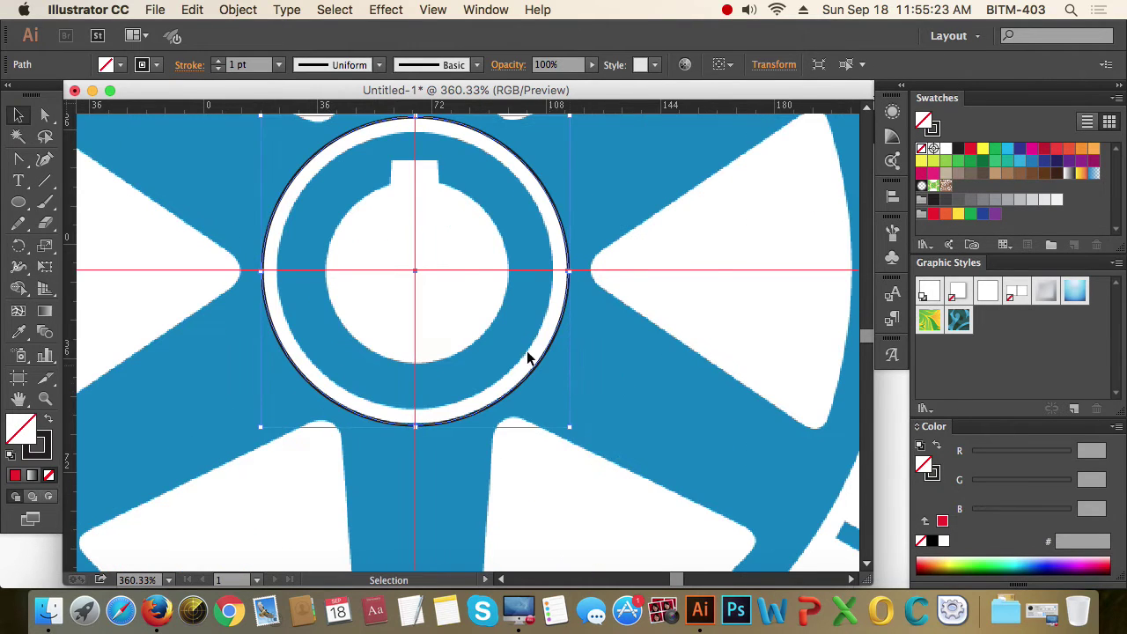
- Align the outer hub circle's stroke to the inside of its path
key("super+space")
left_click_drag(408, 171, 409, 229)
left_click_drag(199, 142, 691, 520)
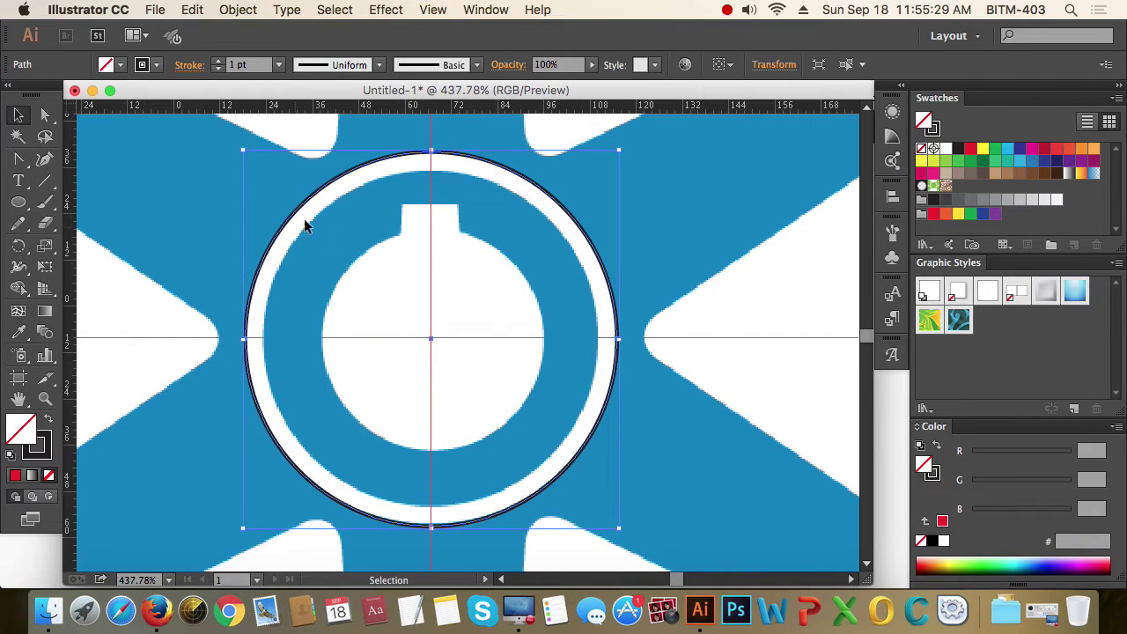
left_click(486, 9)
scroll(564, 493, "down", 3)
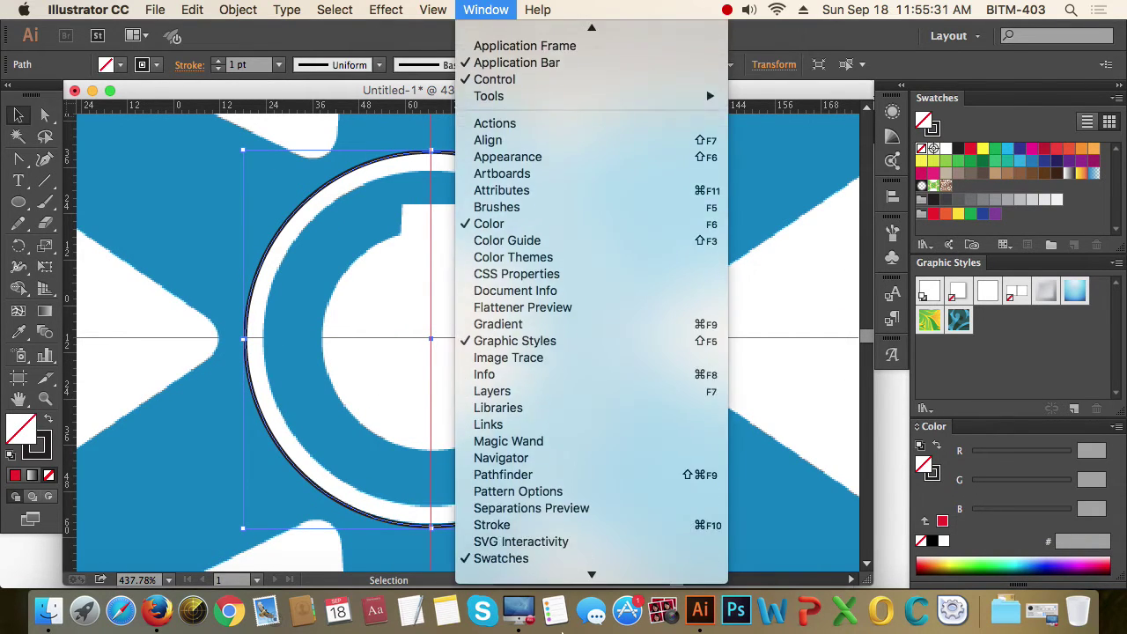
left_click(564, 491)
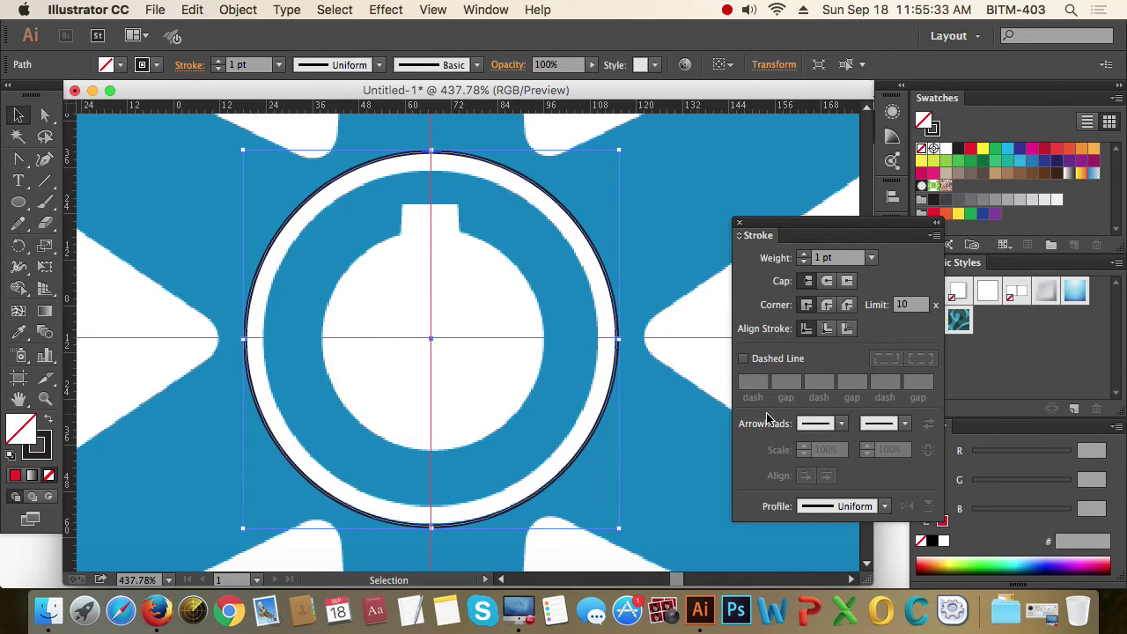
left_click(827, 328)
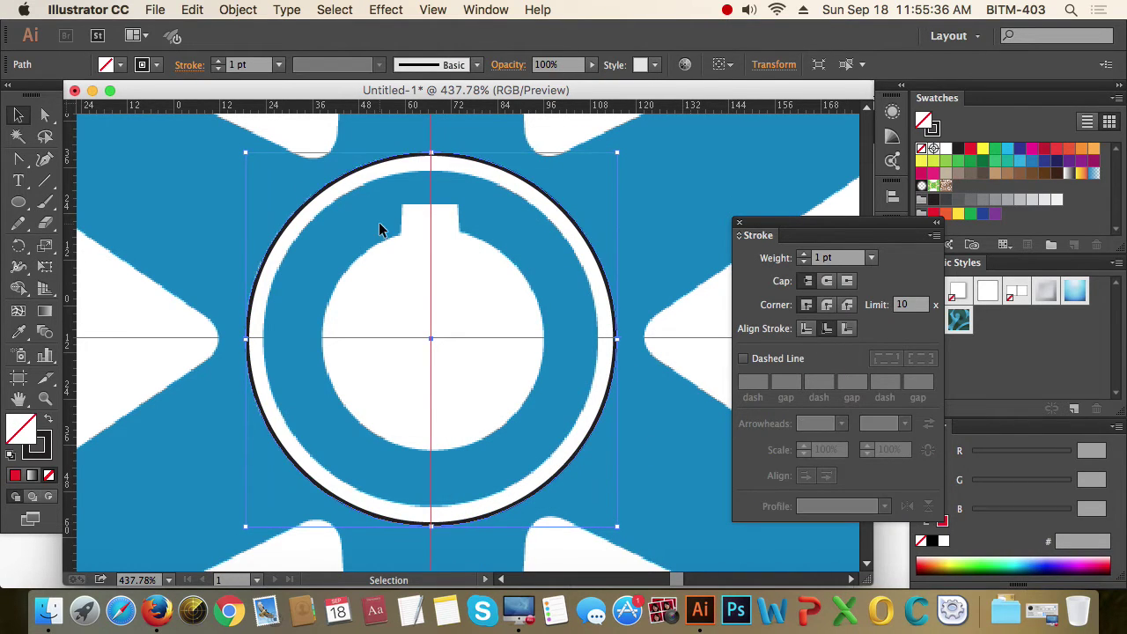
- Set the hub circle's stroke weight to 5 pt to cover the white ring
left_click(217, 60)
left_click(217, 60)
left_click(218, 60)
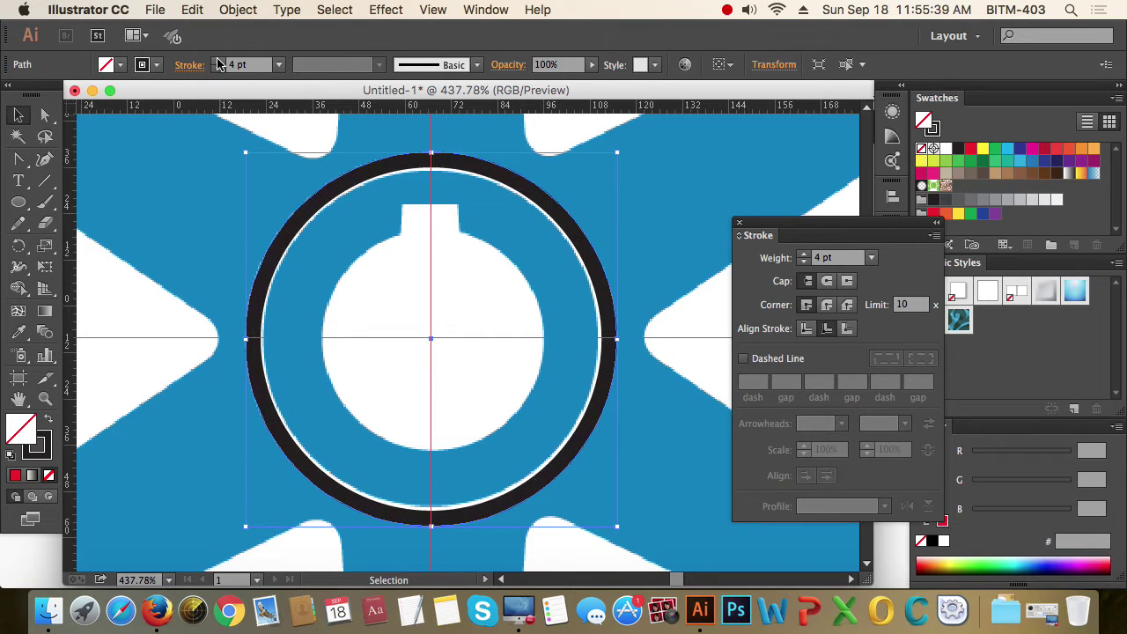
left_click(218, 61)
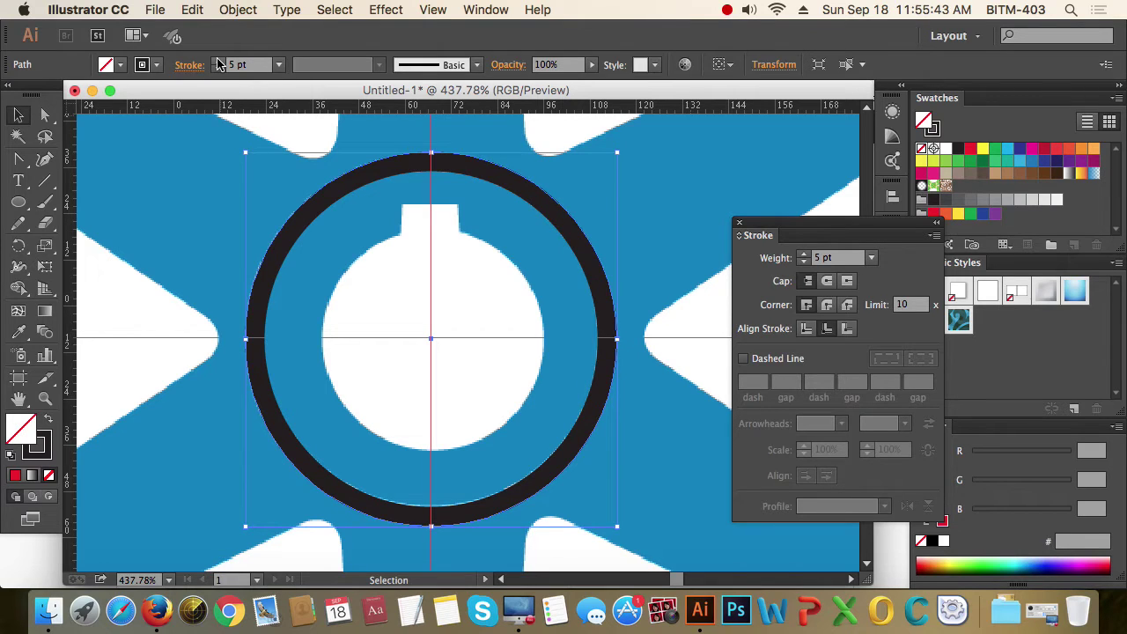
- Convert the hub circle's stroke into a filled ring shape with Outline Stroke
left_click(234, 11)
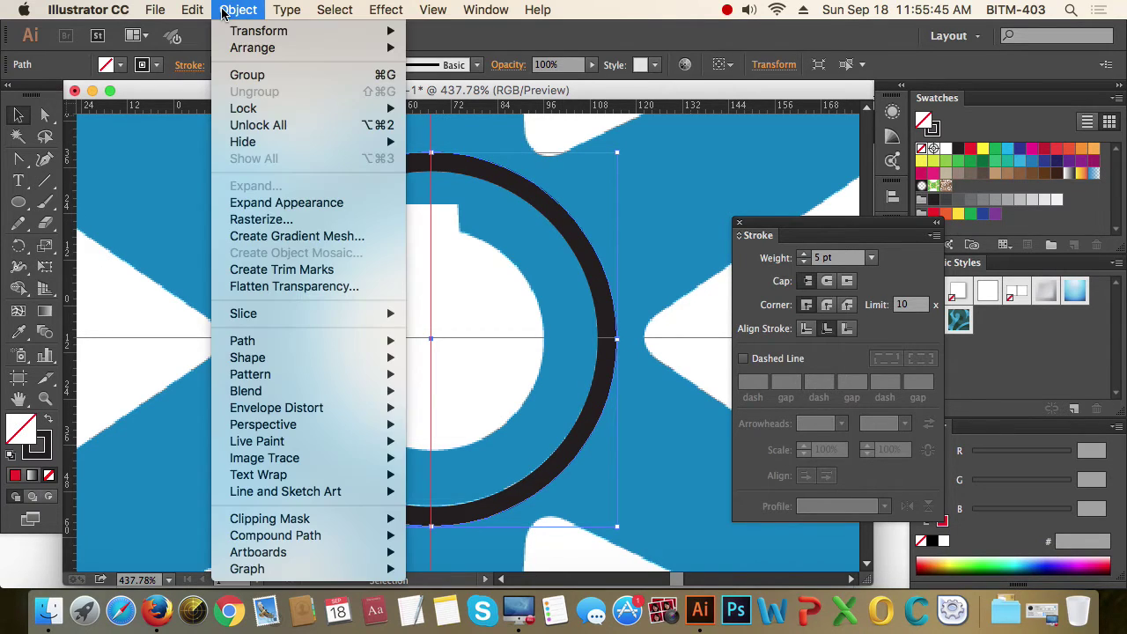
mouse_move(296, 345)
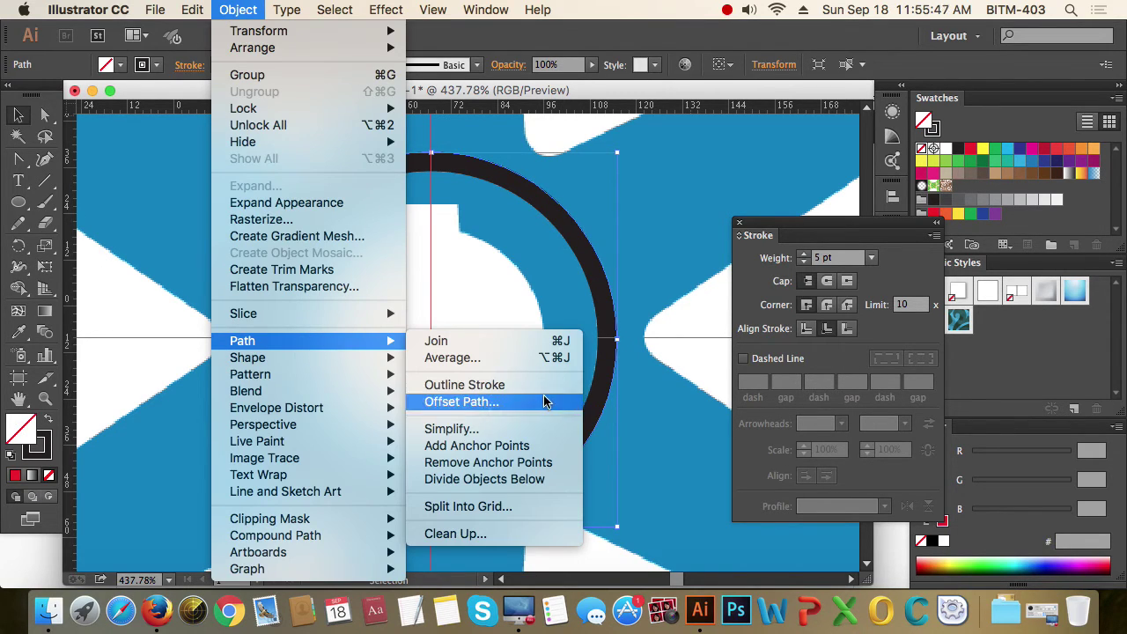
left_click(498, 390)
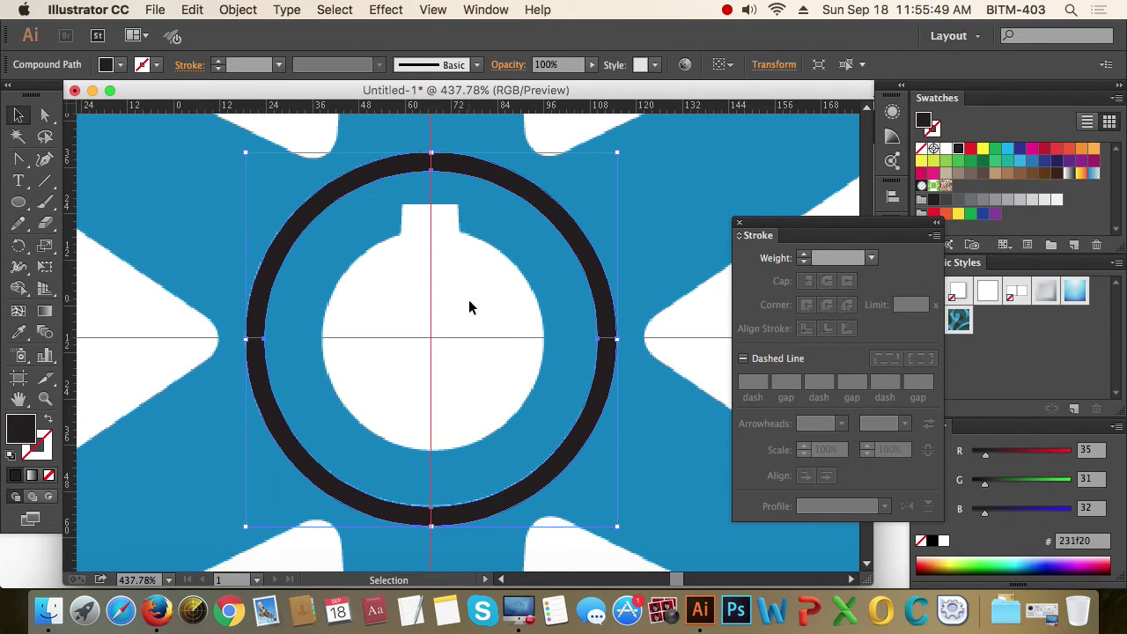
left_click(595, 364)
left_click(606, 355)
- Select the black outlined ring and clear it from view so the reference hub beneath is exposed
left_click(544, 336, "alt+super")
left_click(538, 332, "alt+super")
left_click(538, 333, "alt+super")
left_click(538, 332, "alt+super")
left_click(538, 332, "alt+super")
left_click_drag(371, 352, 467, 313)
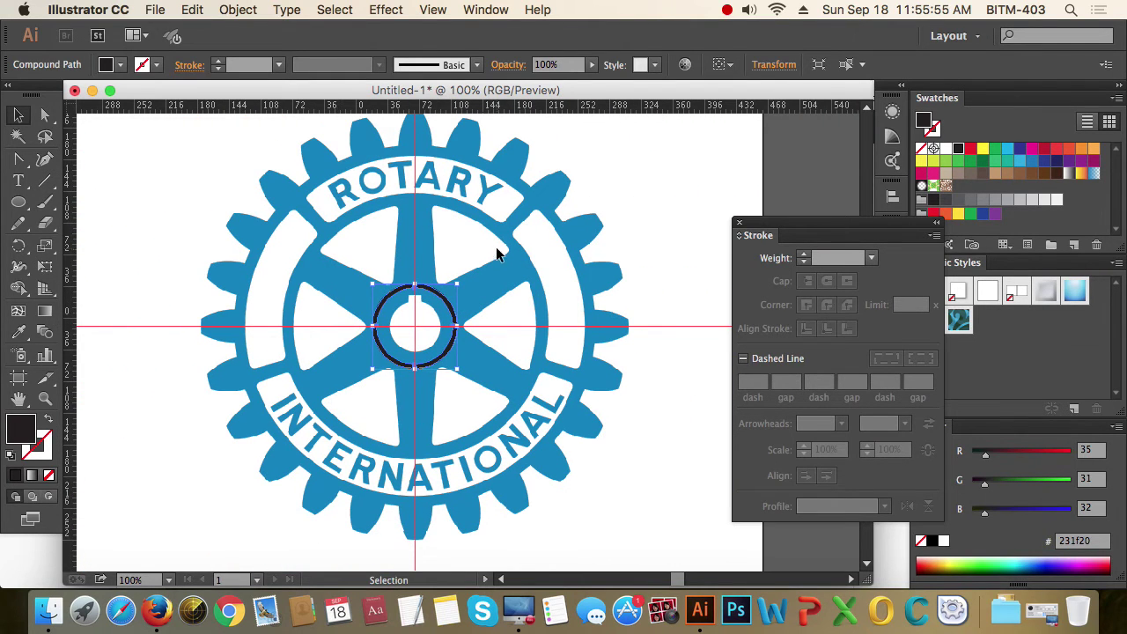
left_click(483, 348)
left_click_drag(325, 260, 569, 409)
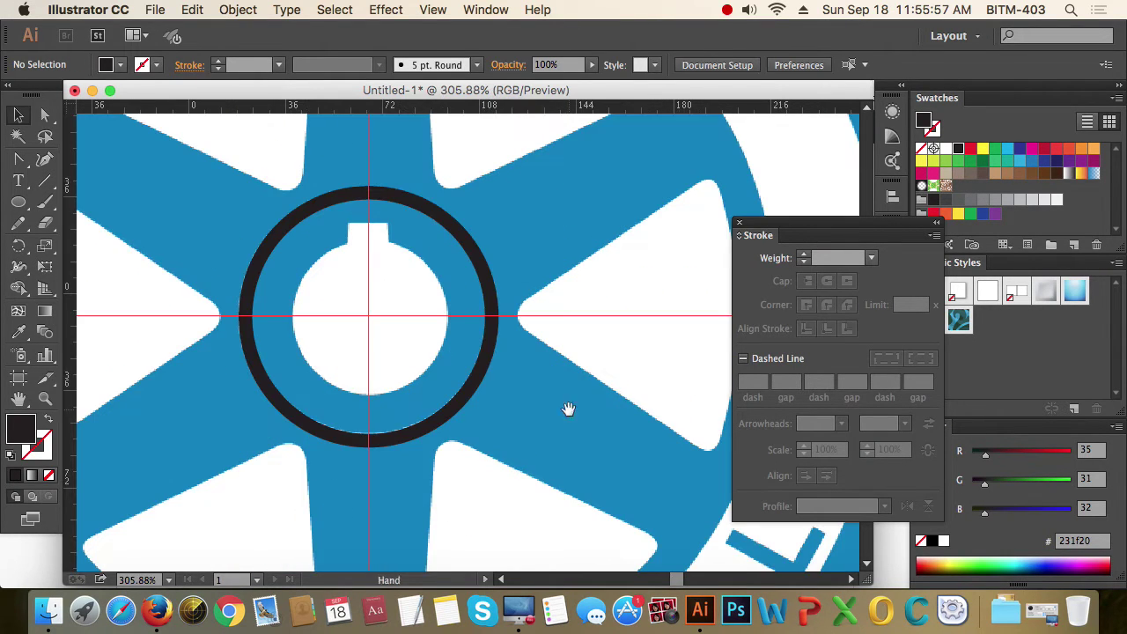
left_click(454, 374)
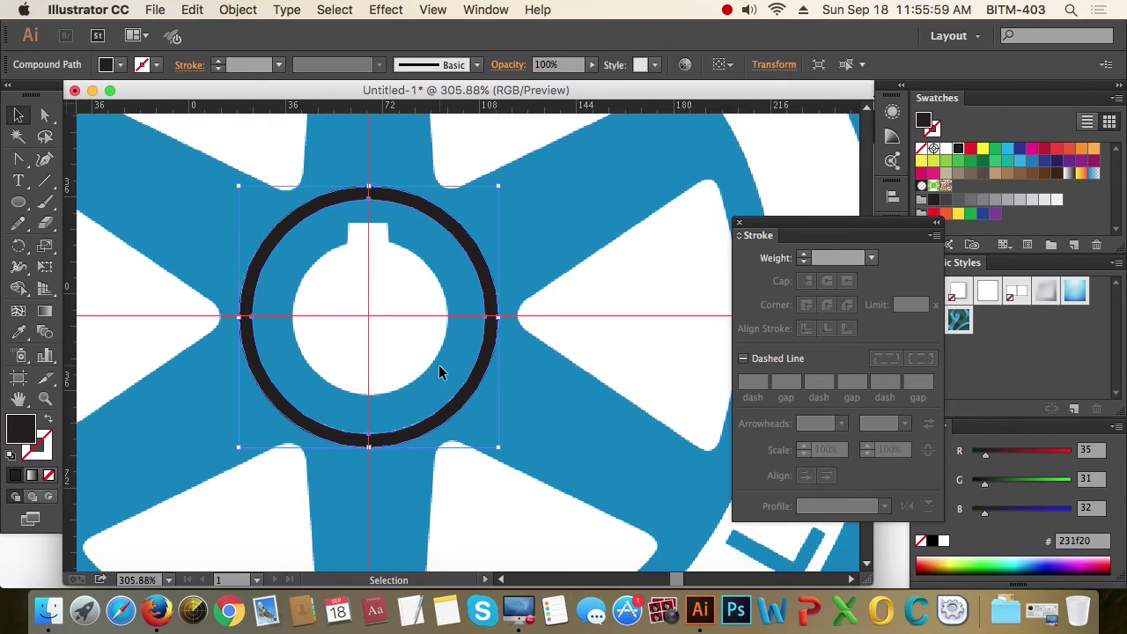
key("super+shift+a")
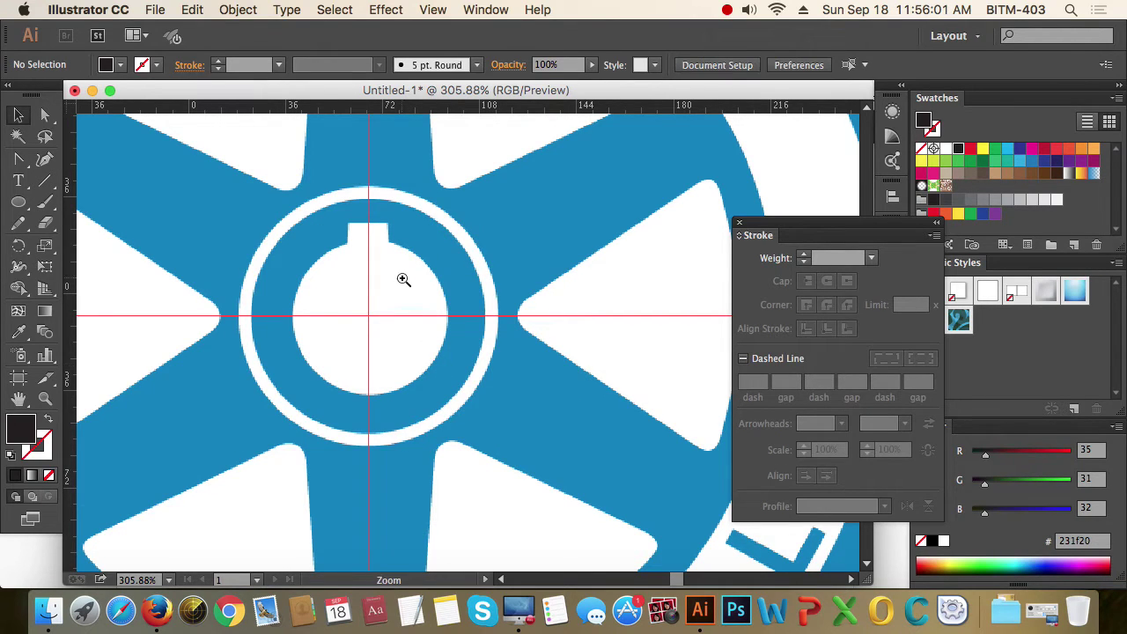
- Draw a black filled circle from the guide intersection outward over the hub's white centre hole
left_click_drag(225, 192, 588, 449)
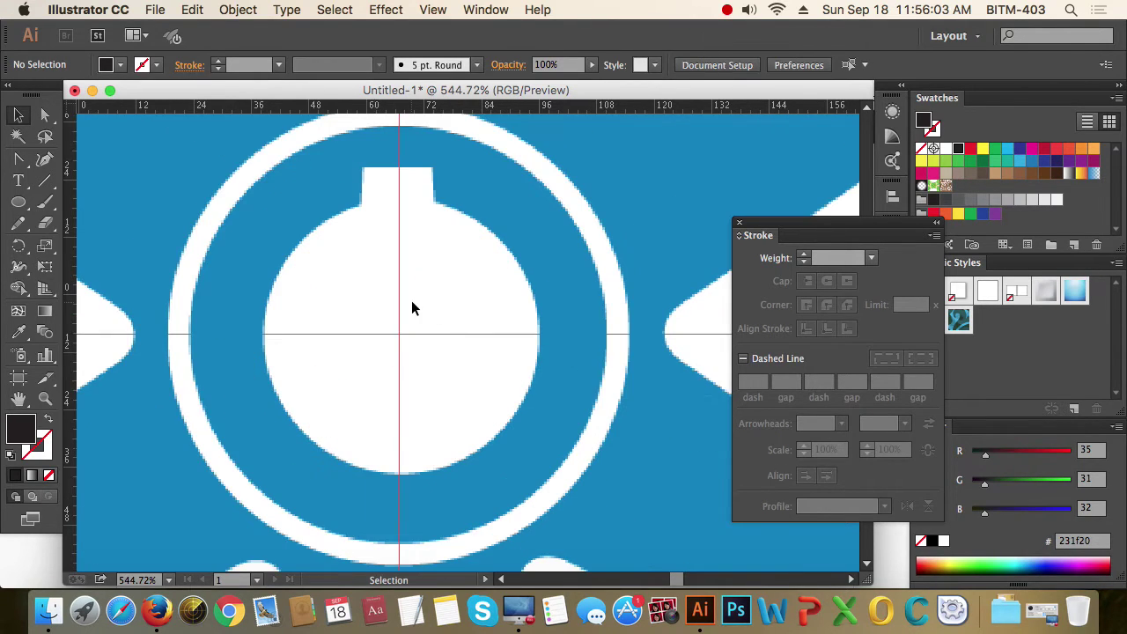
left_click_drag(20, 208, 101, 245)
left_click_drag(400, 333, 539, 459)
key("v")
left_click(21, 117)
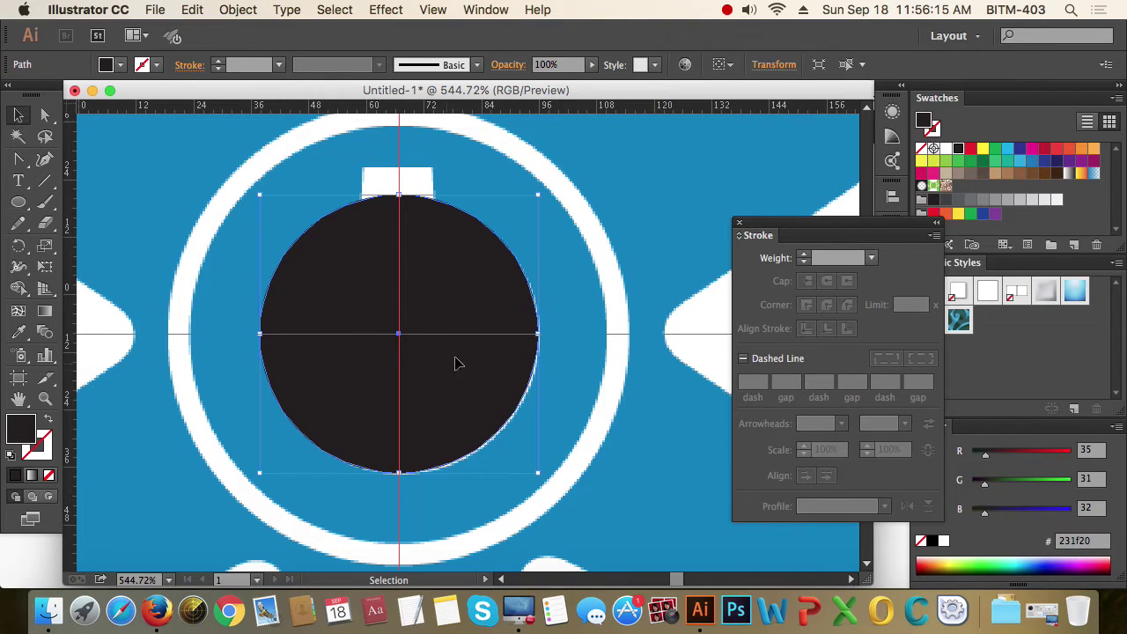
- Shift the black centre circle slightly to fit the hub hole and check its position against the wheel
left_click_drag(424, 358, 428, 362)
left_click(408, 352, "alt+super")
left_click(408, 352, "alt+super")
left_click(407, 353, "alt+super")
left_click_drag(551, 333, 550, 334)
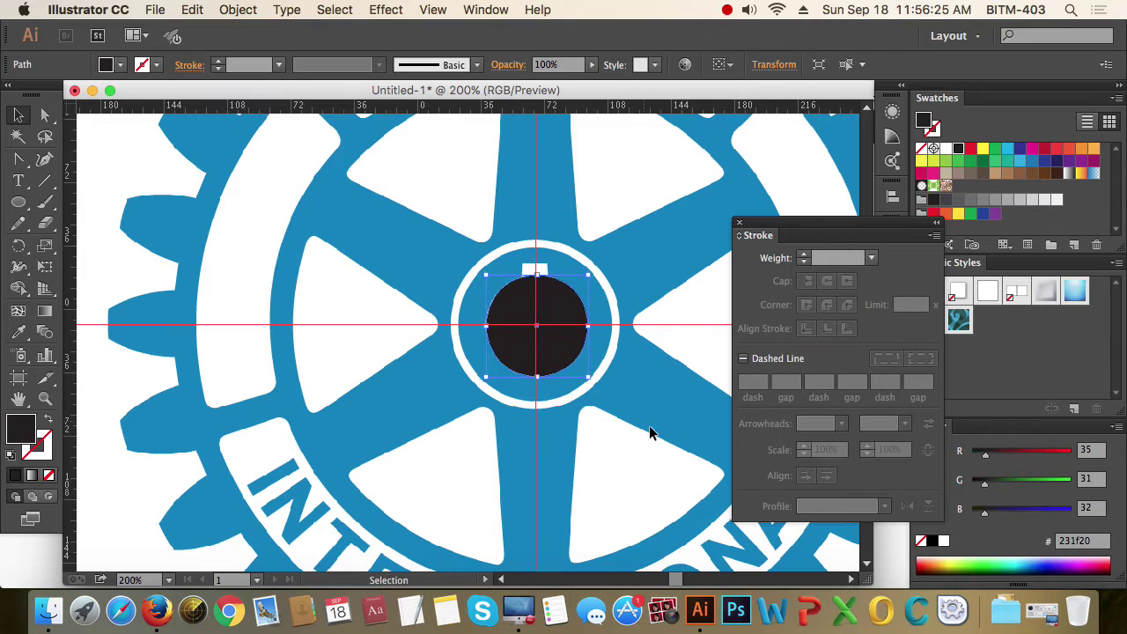
left_click(649, 430)
key("space")
key("super+space")
left_click_drag(437, 229, 664, 431)
left_click_drag(474, 377, 473, 377)
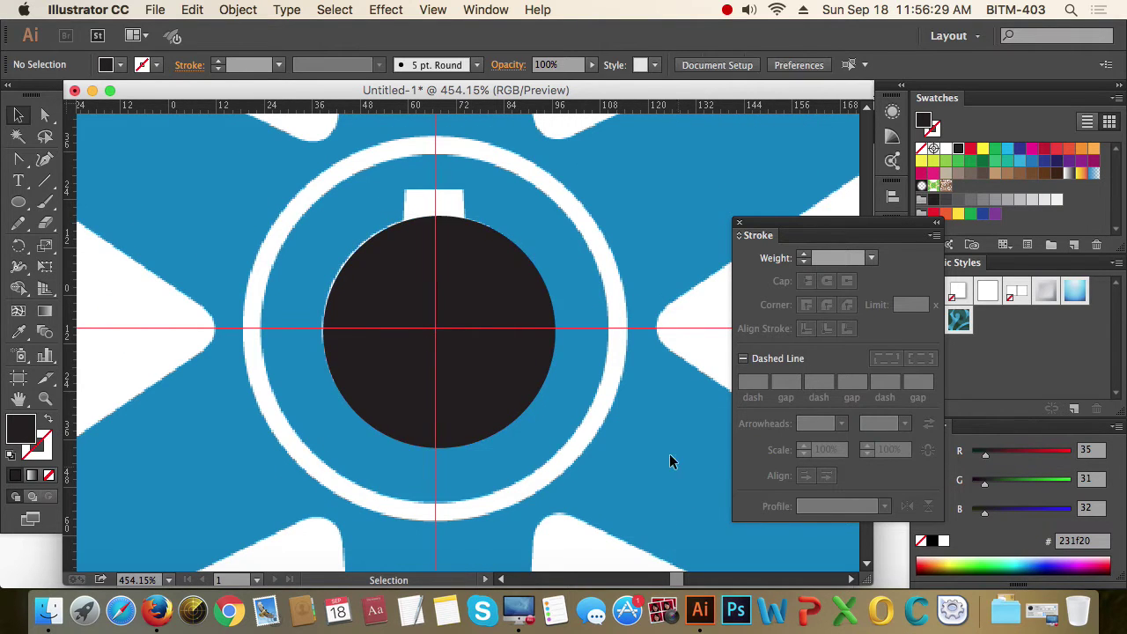
- Draw a black rectangle over the white keyway notch, overlapping the upper part of the black circle
left_click_drag(529, 315, 547, 410)
left_click_drag(280, 216, 699, 479)
left_click_drag(280, 188, 598, 396)
left_click_drag(15, 214, 70, 200)
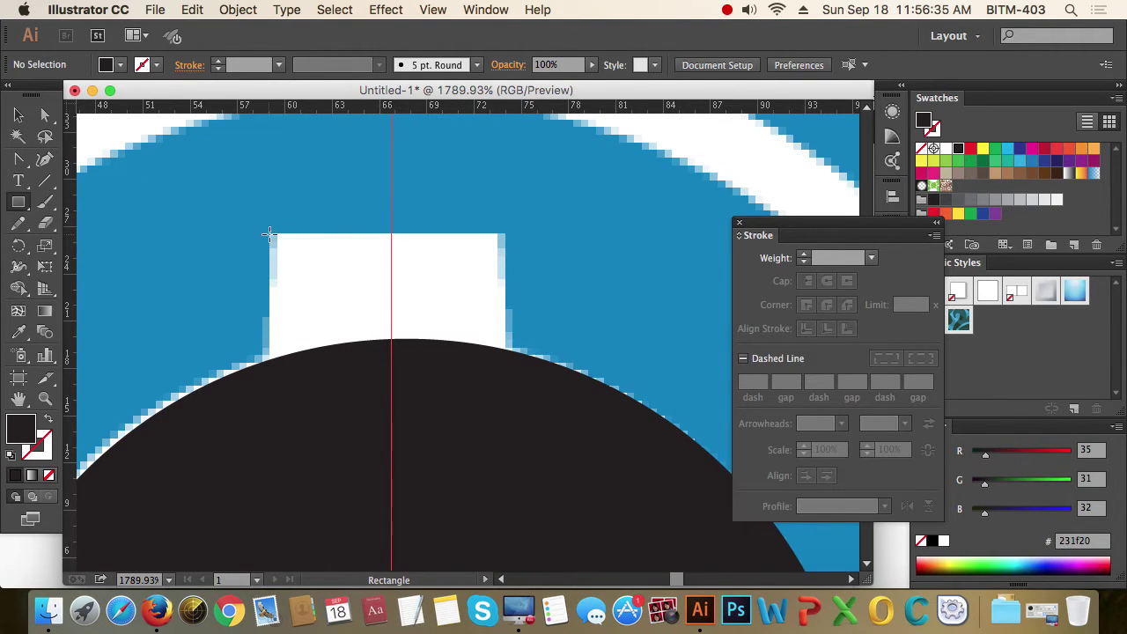
left_click_drag(271, 233, 506, 389)
- Try to taper the keyway rectangle in outline view by moving both lower corner points inward
left_click(45, 116)
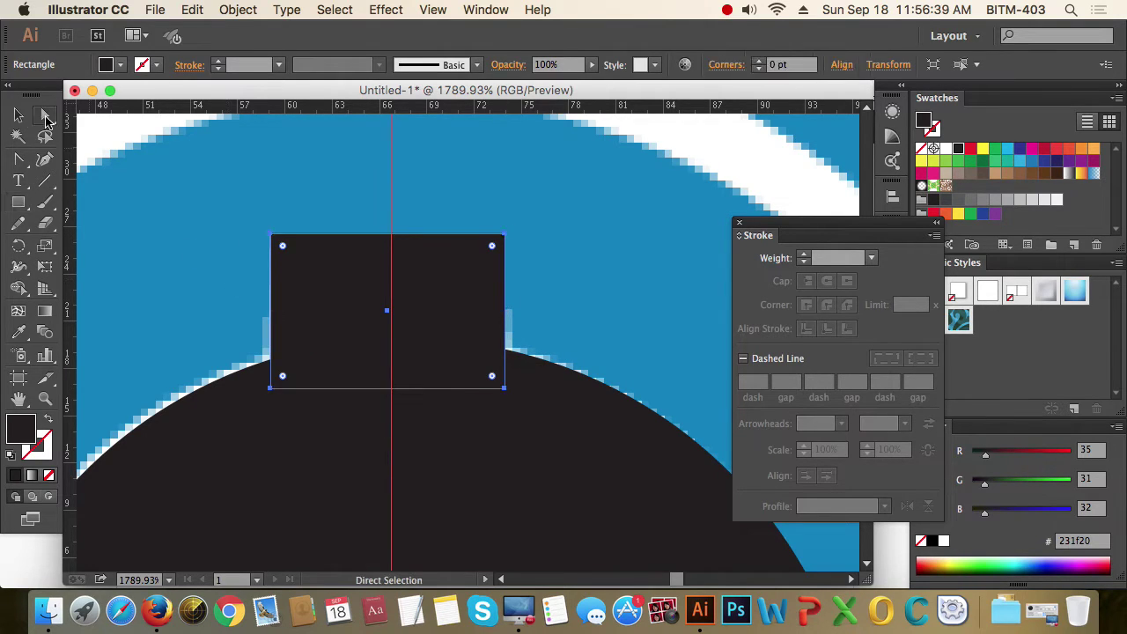
left_click(234, 343)
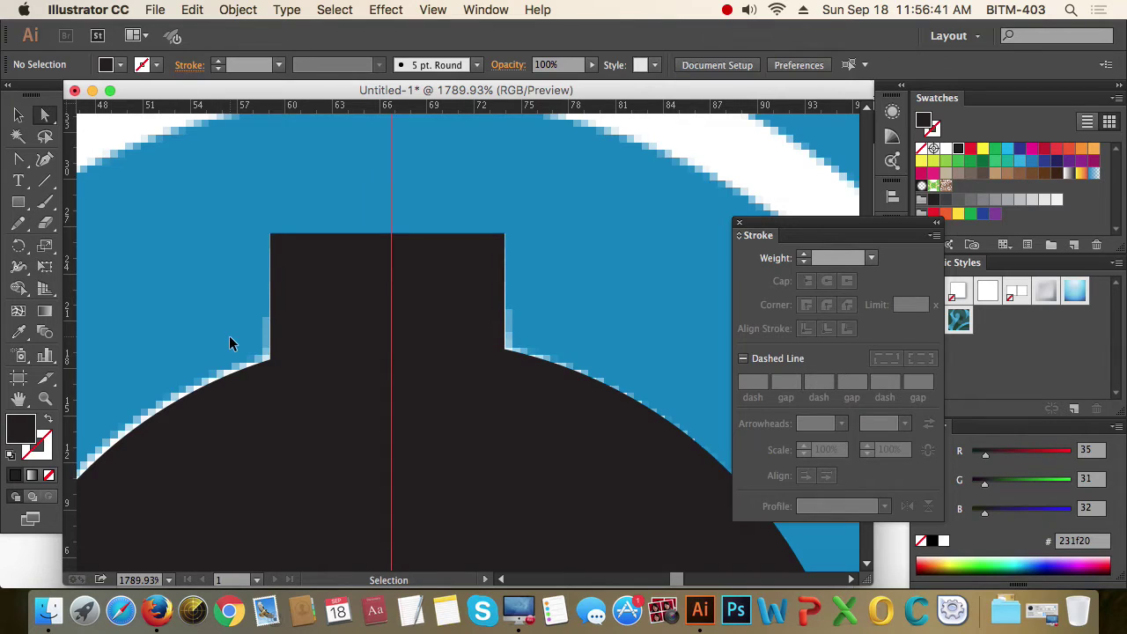
key("super+y")
left_click(265, 402)
left_click_drag(264, 402, 307, 392)
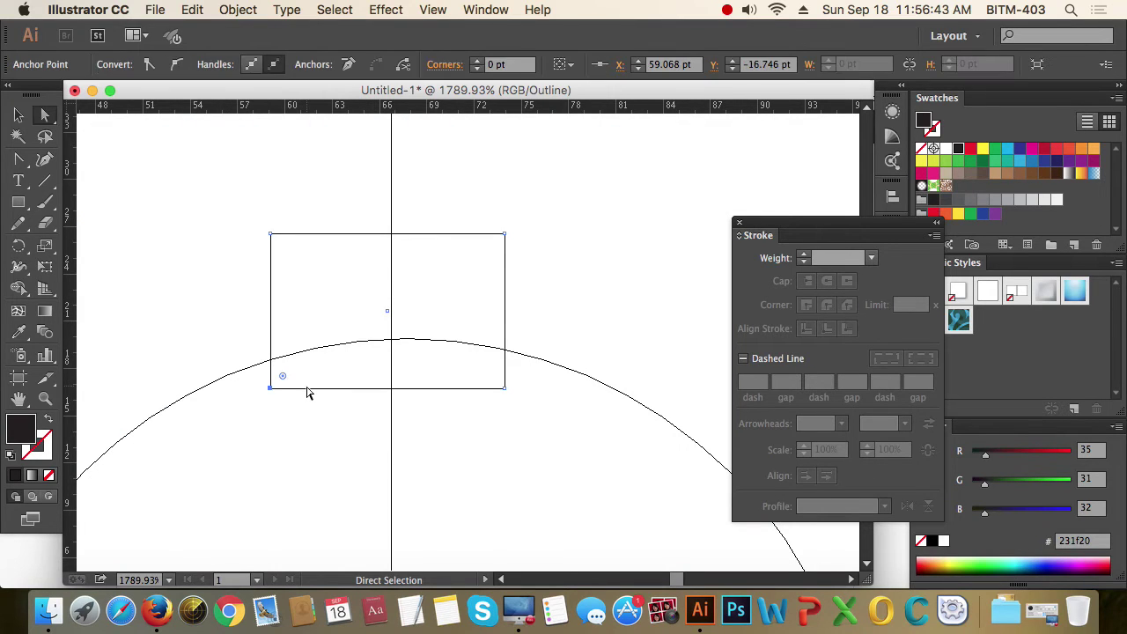
key("Right")
left_click_drag(517, 419, 464, 354)
key("Left")
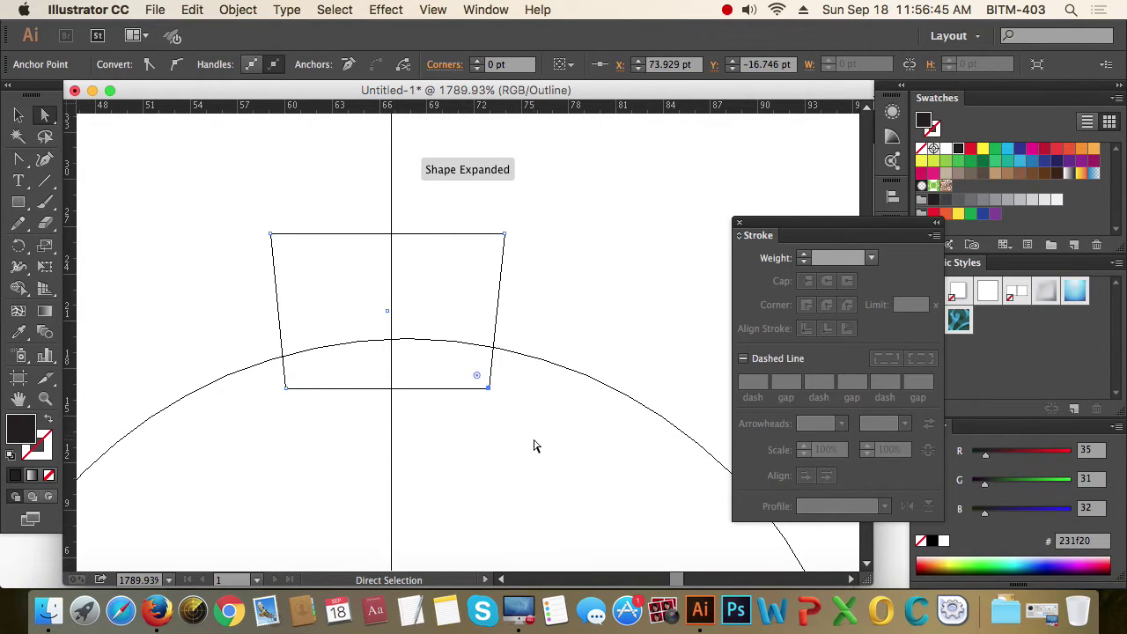
key("v")
key("super+y")
key("a")
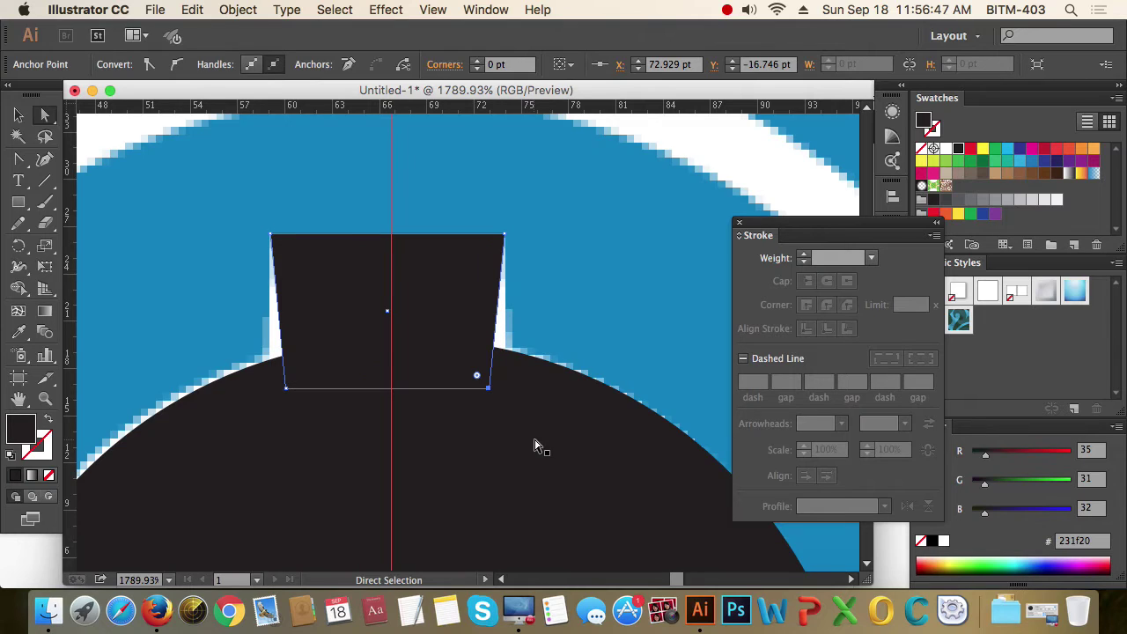
- Move the keyway rectangle's two lower corner points outward so its sides follow the notch edges
key("Right")
left_click(286, 388)
left_click_drag(287, 389, 268, 392)
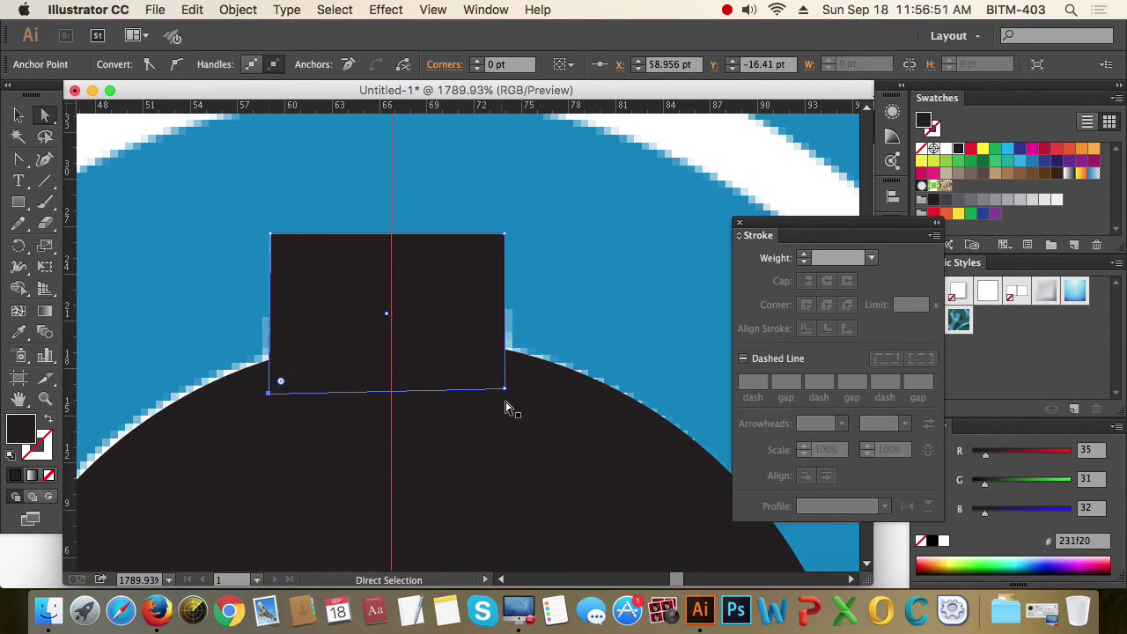
left_click_drag(506, 390, 508, 385)
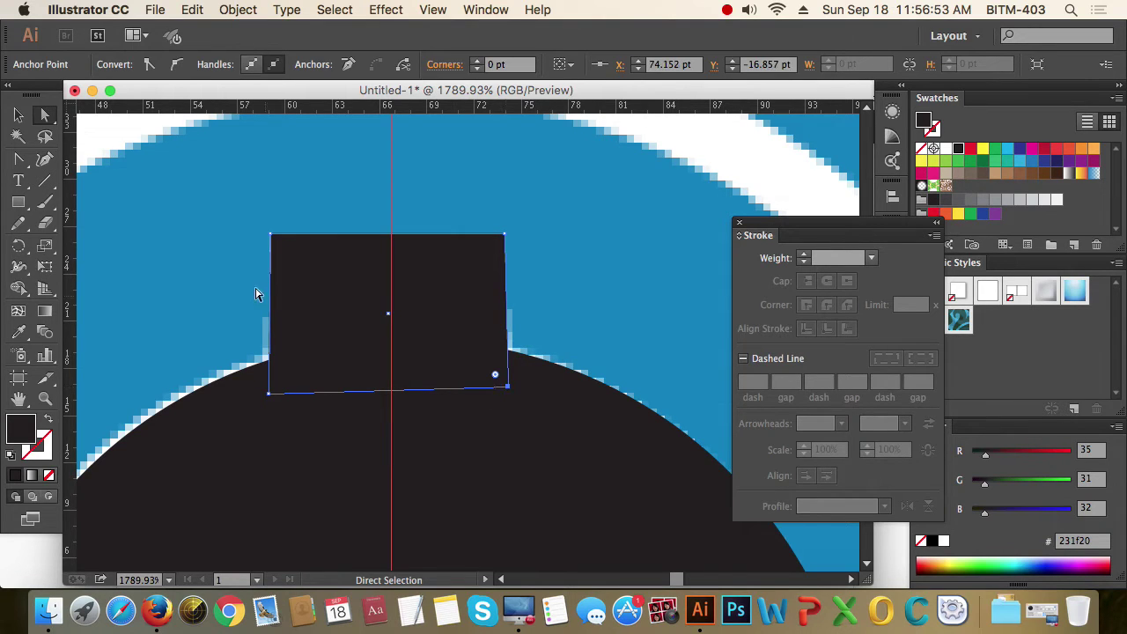
- Merge the keyway rectangle and the black centre circle into one shape with Pathfinder Unite
left_click(19, 116)
left_click(626, 319)
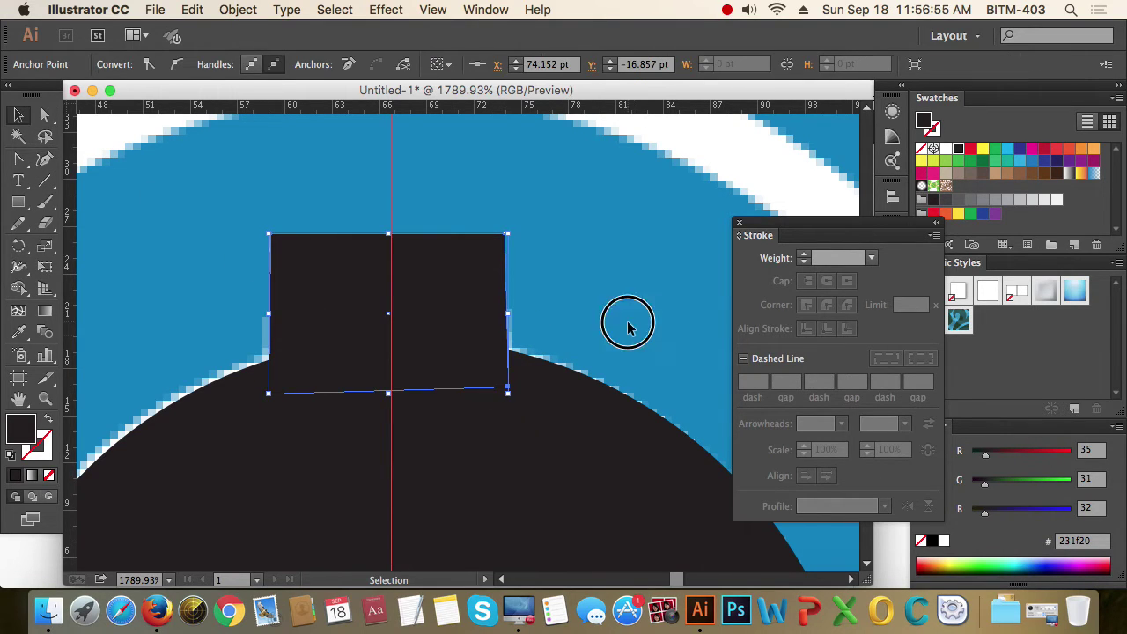
left_click_drag(569, 282, 473, 403)
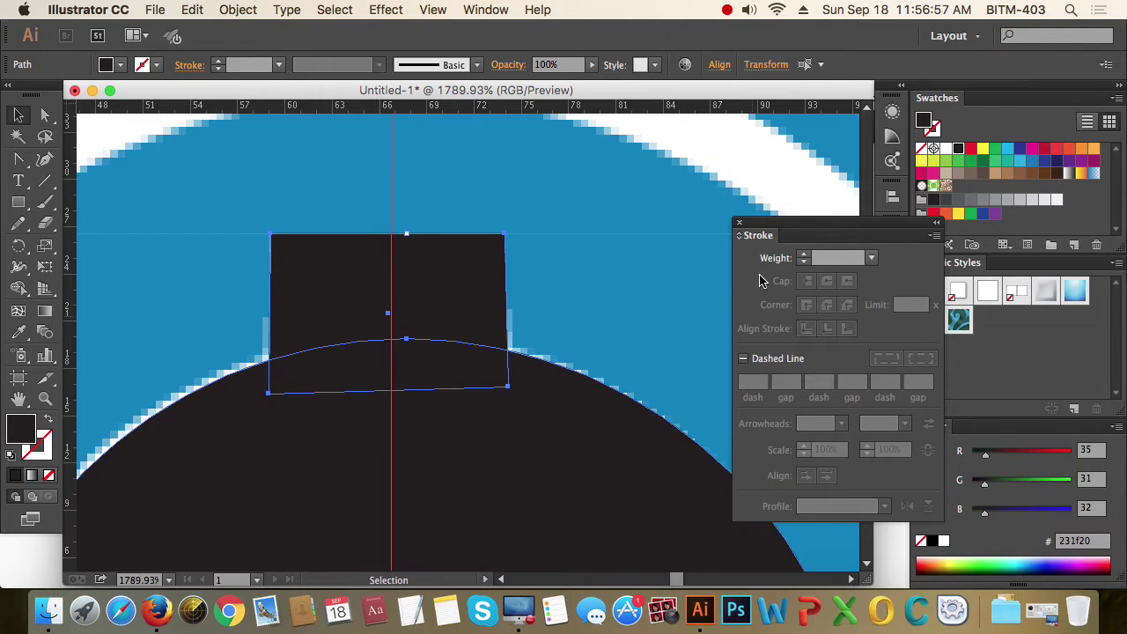
left_click(740, 227)
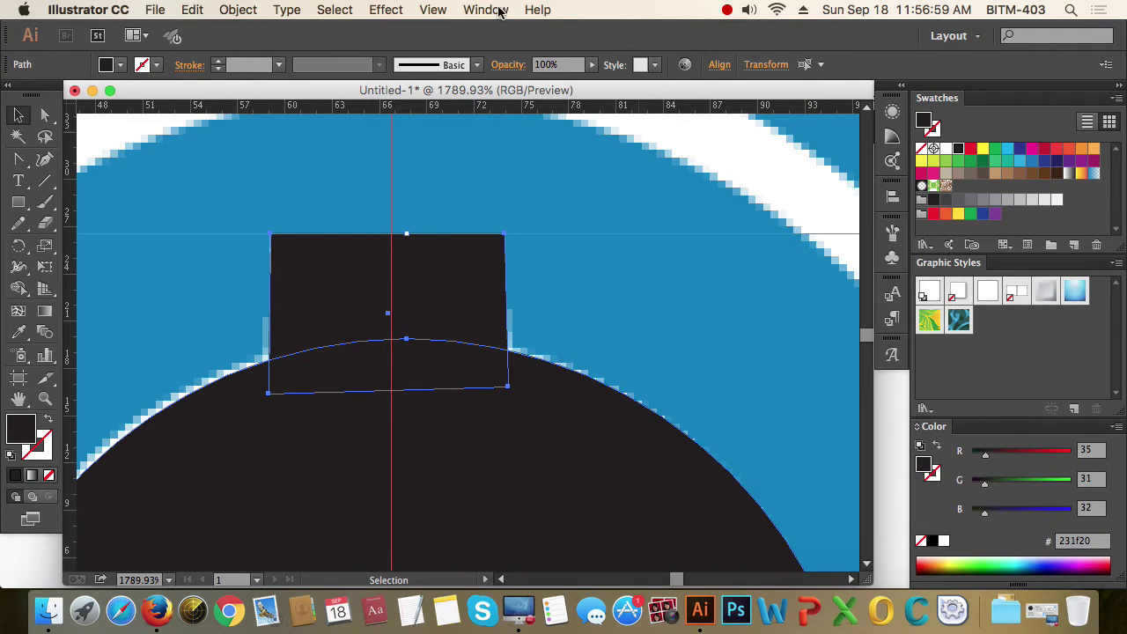
left_click(486, 9)
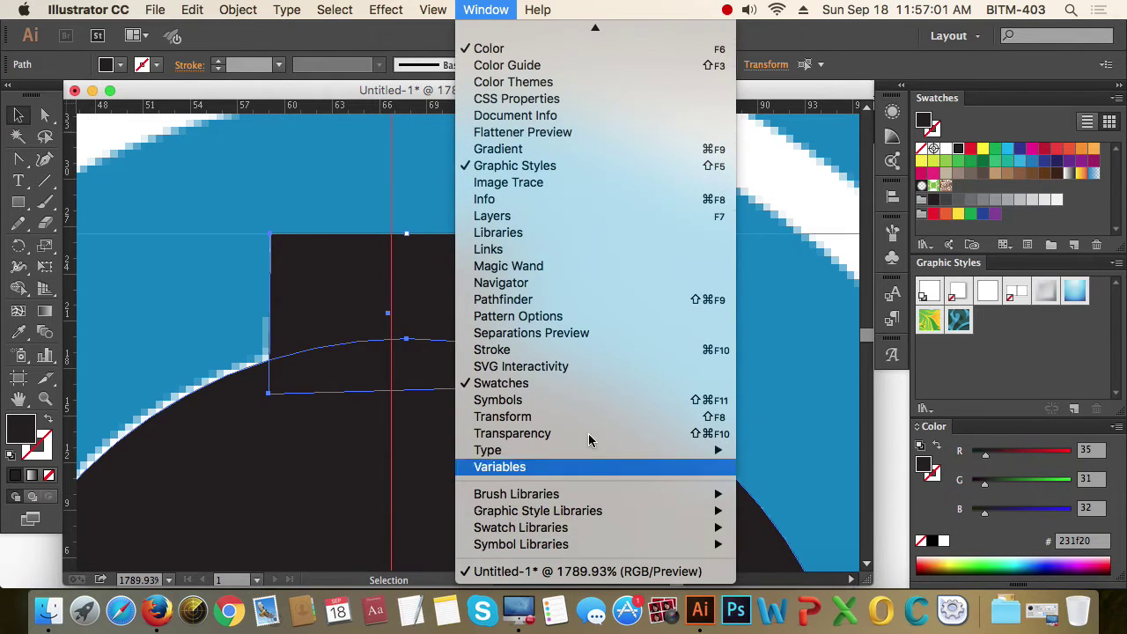
left_click(573, 300)
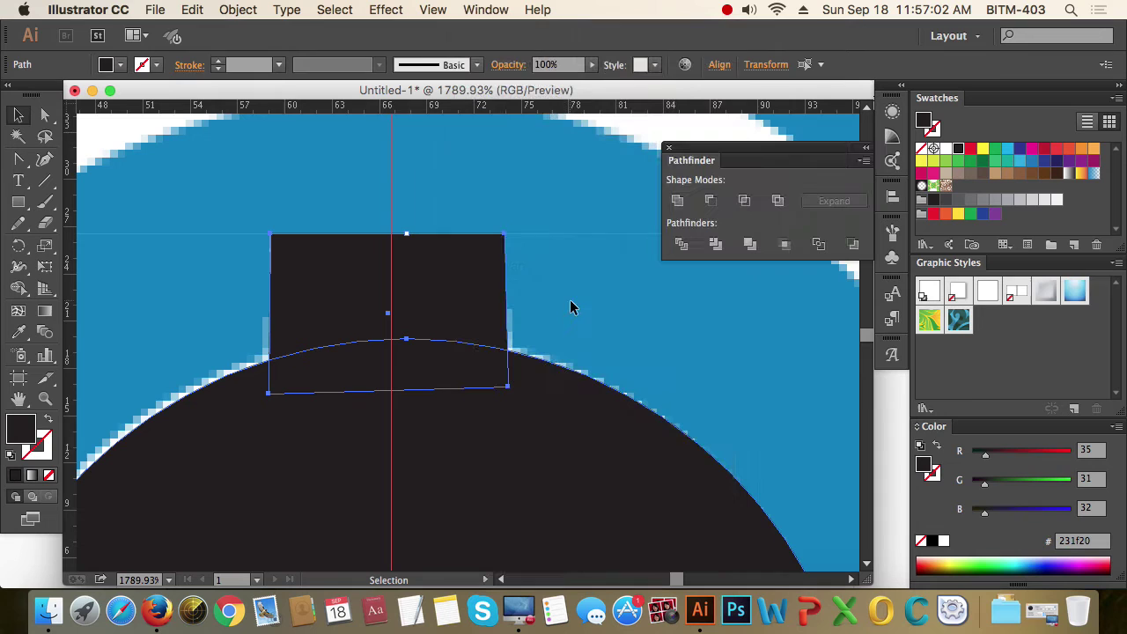
left_click(679, 201)
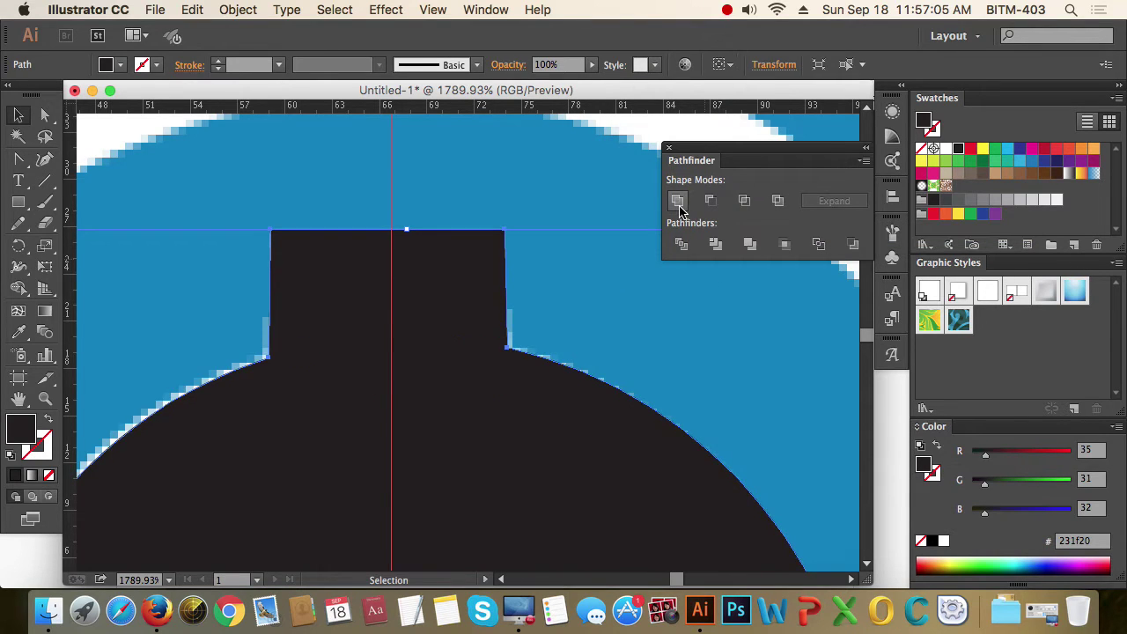
- Remove the merged circle-and-keyway shape from the hub of the reference wheel
left_click(491, 420, "alt+super")
scroll(491, 420, "up", 5)
left_click(537, 458)
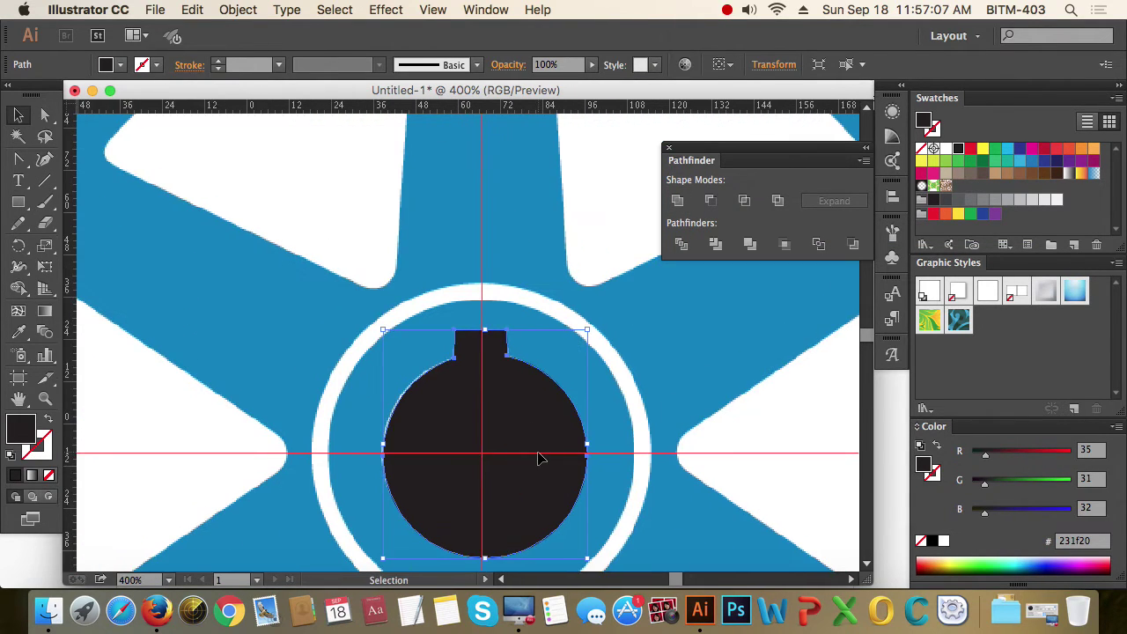
key("Delete")
- Start a Pen path at the left base of the wheel's top tooth and curve it up to the tooth's upper-left corner
left_click(530, 445, "alt+super")
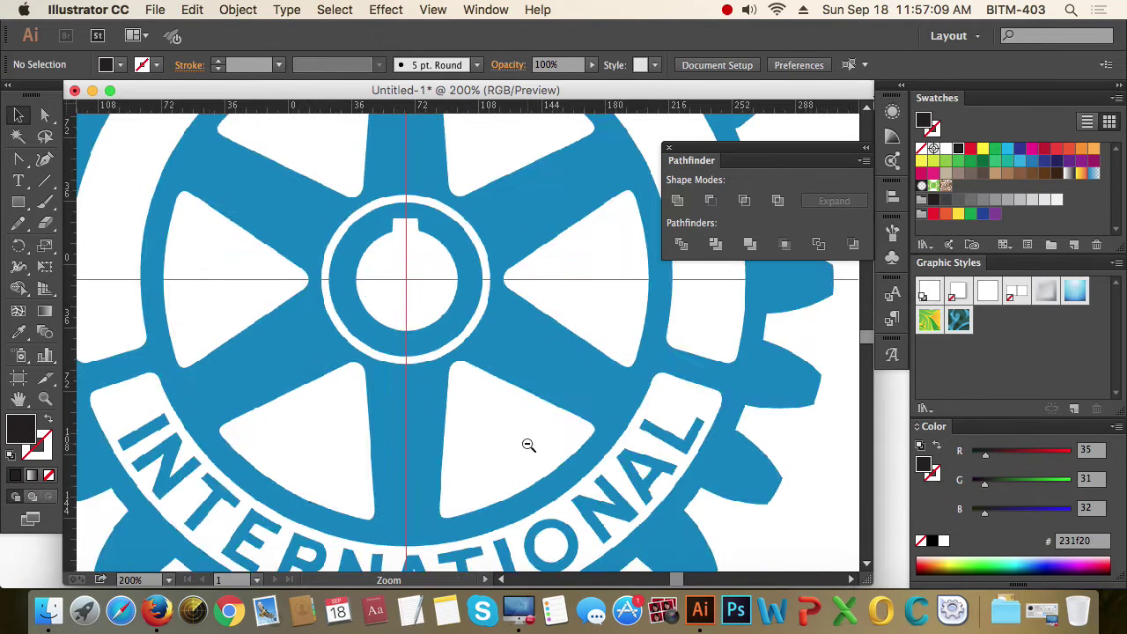
left_click(526, 445, "alt+super")
left_click_drag(420, 161, 526, 256)
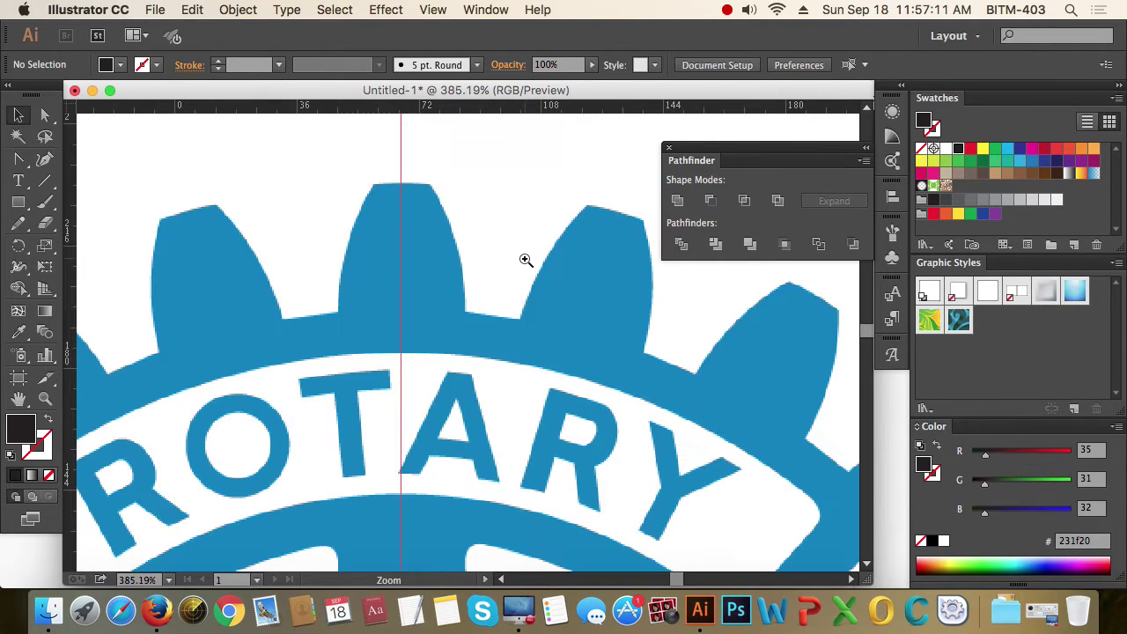
left_click_drag(276, 156, 645, 429)
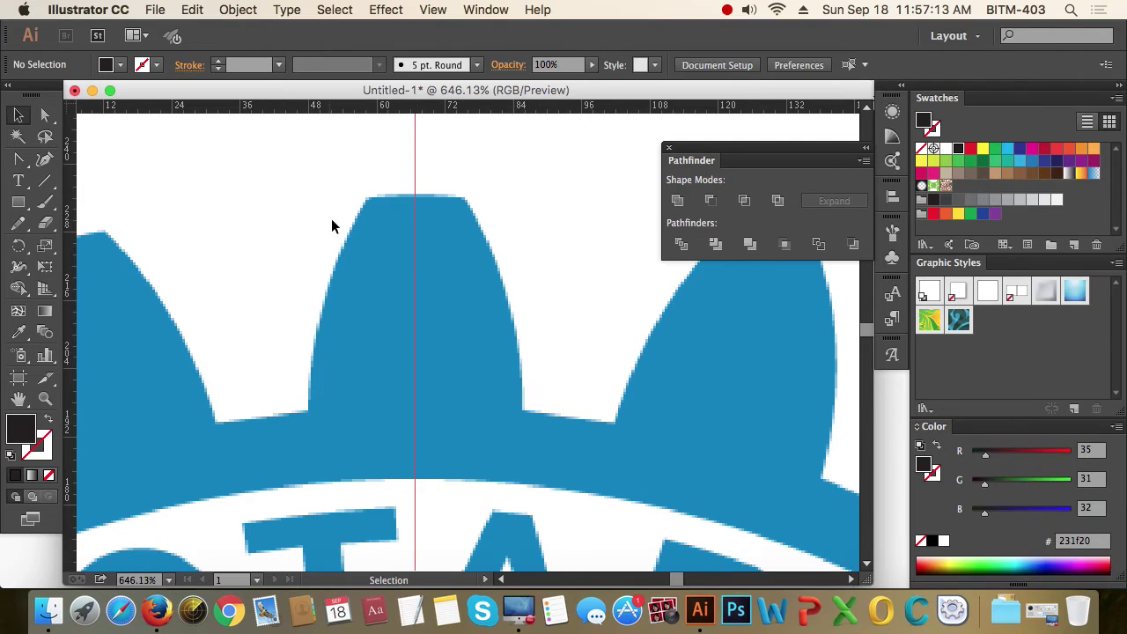
left_click(20, 203)
left_click(20, 204)
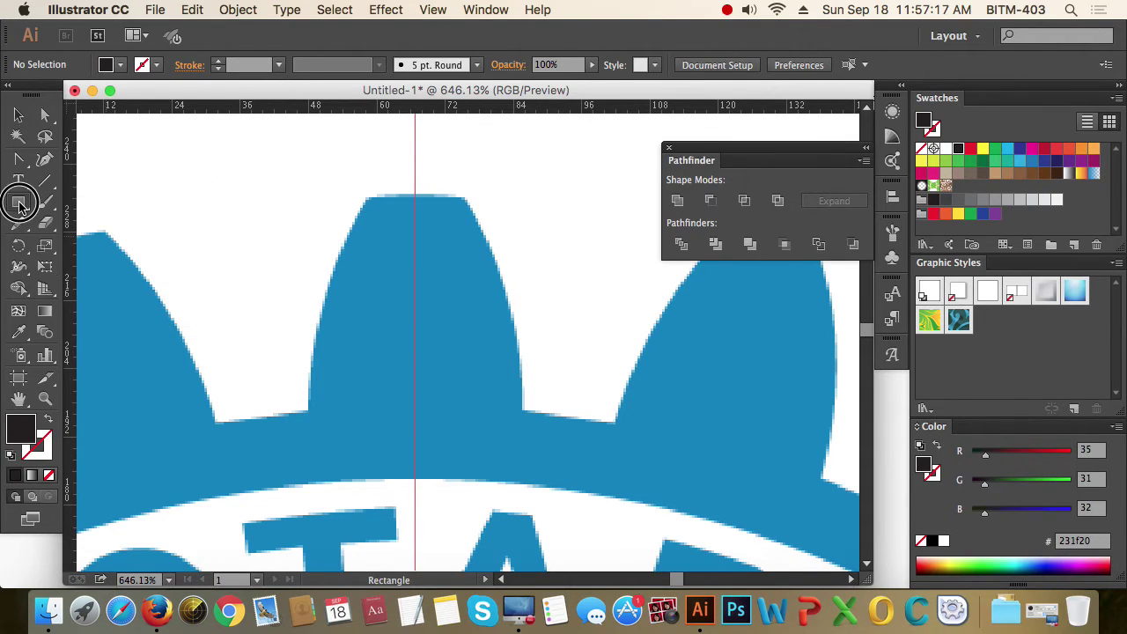
left_click(18, 162)
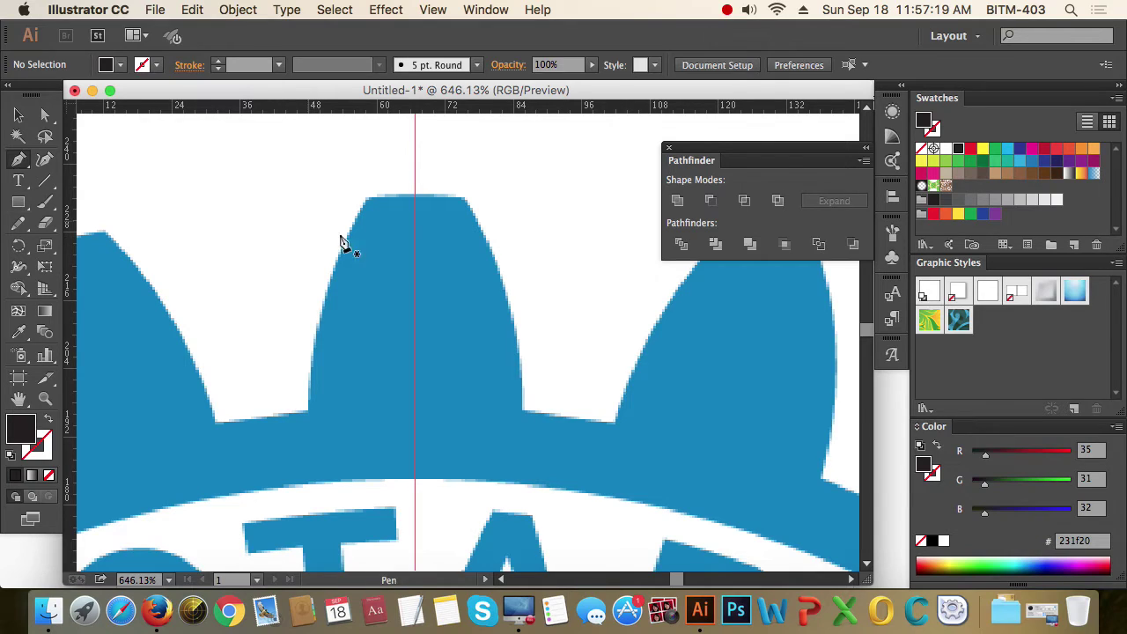
left_click(309, 427)
left_click_drag(367, 197, 505, 167)
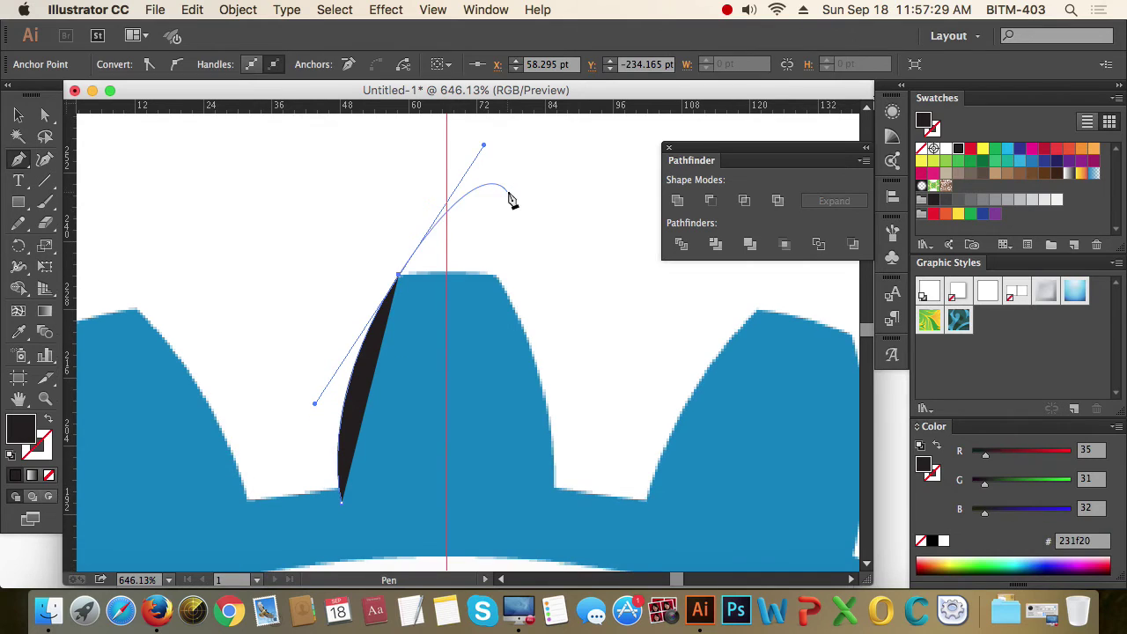
- Redraw the tooth's left-side curve with no fill and a black stroke, ending in a corner anchor
key("super+z")
left_click(49, 420)
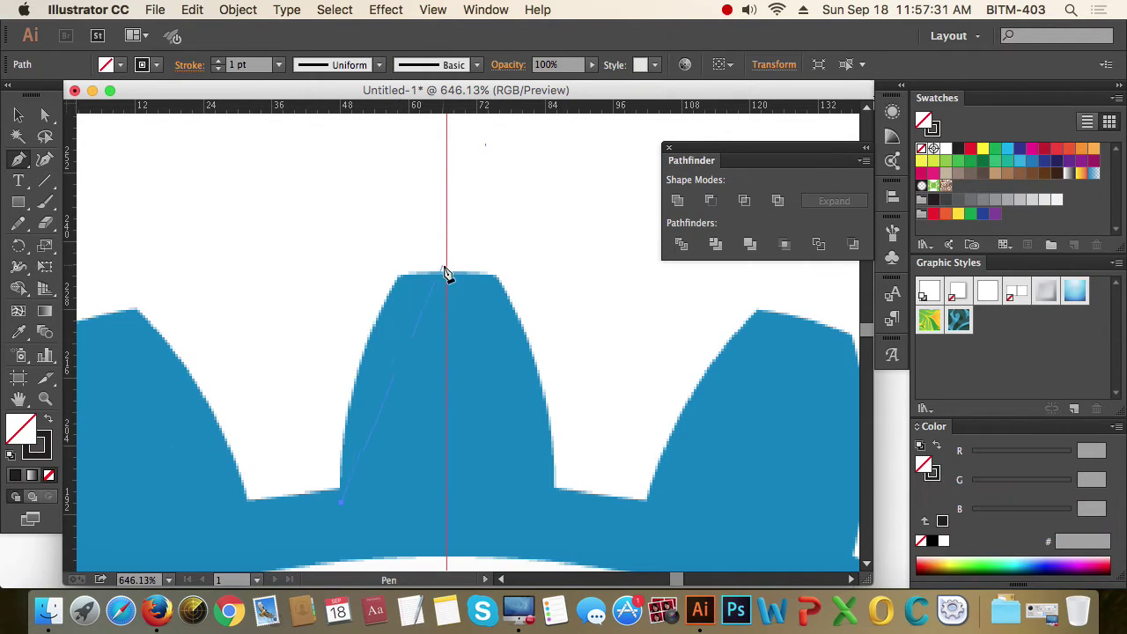
left_click_drag(401, 279, 468, 176)
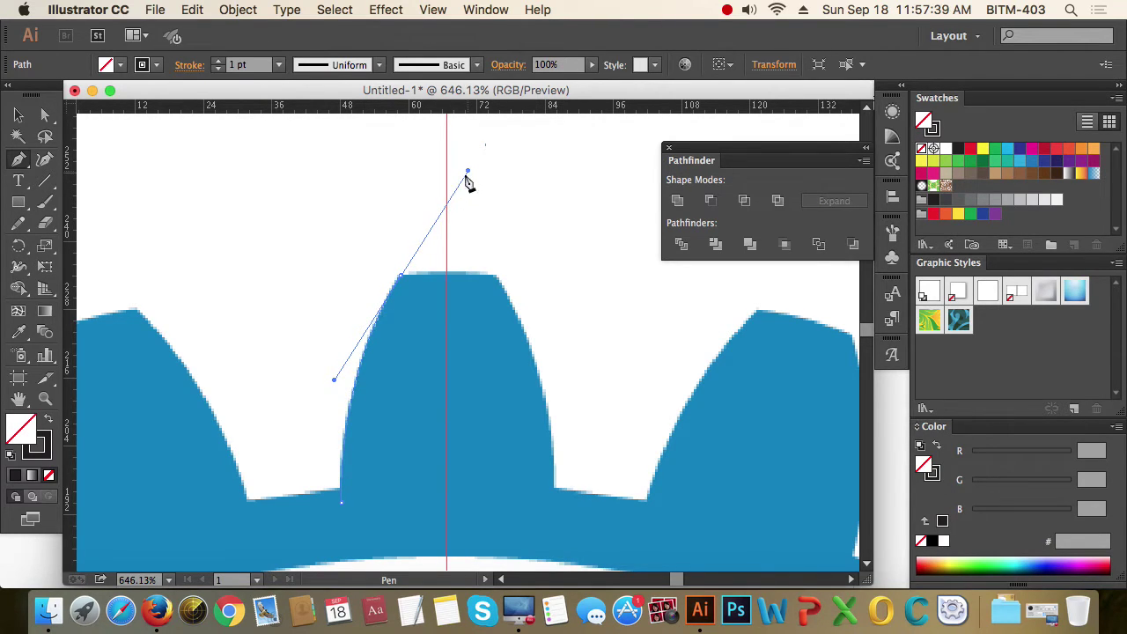
left_click(402, 278)
- Extend the Pen path along the tooth's top edge with a slight curve, ending at the vertical centre guide
key("super+space")
left_click_drag(334, 241, 600, 380)
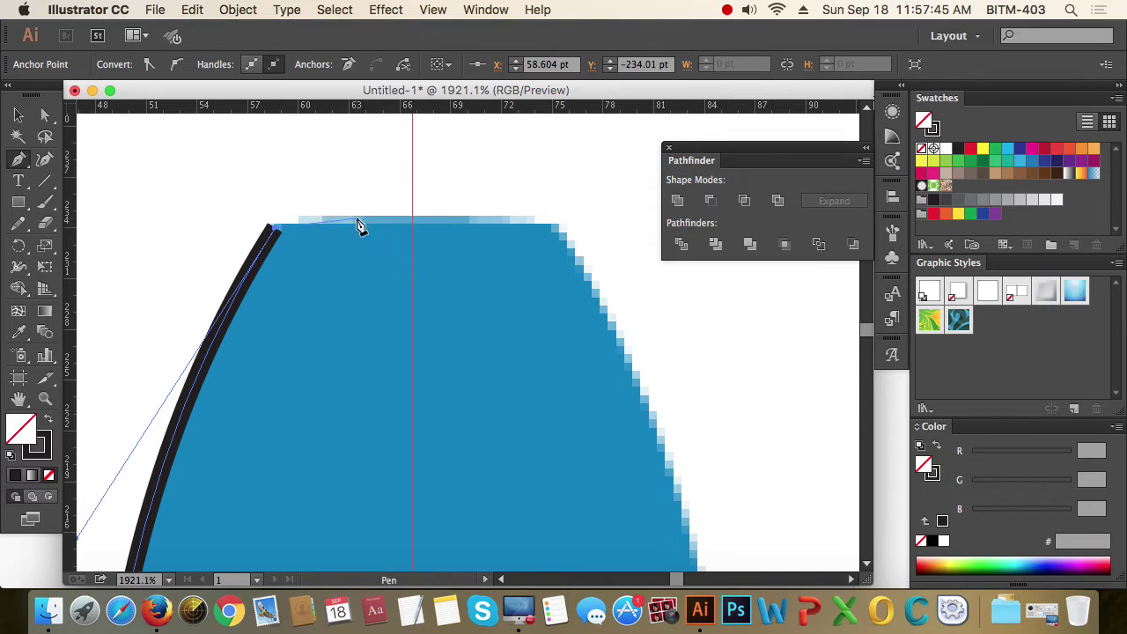
left_click_drag(413, 218, 460, 226)
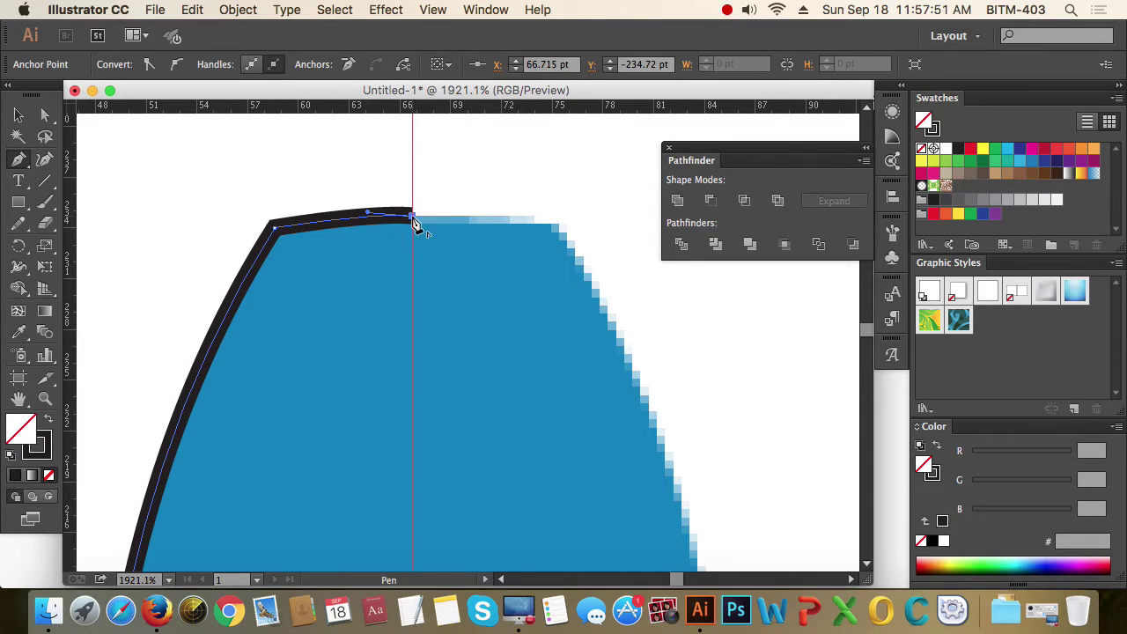
key("v")
- Reflect a copy of the half-tooth path across the vertical centre guide to outline the tooth's right side
left_click(192, 201)
left_click_drag(225, 196, 365, 314)
left_click(561, 391, "alt+super")
left_click(561, 391, "alt+super")
left_click(382, 344, "alt+super")
left_click(382, 345, "alt+super")
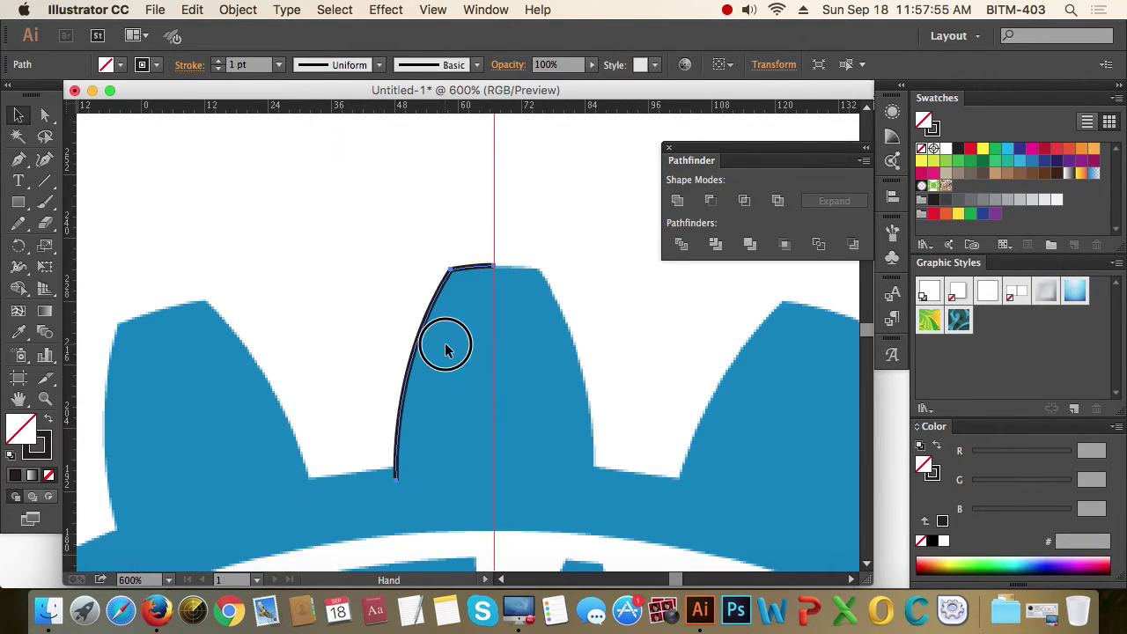
left_click_drag(445, 350, 340, 273)
left_click_drag(19, 245, 99, 267)
left_click(389, 400)
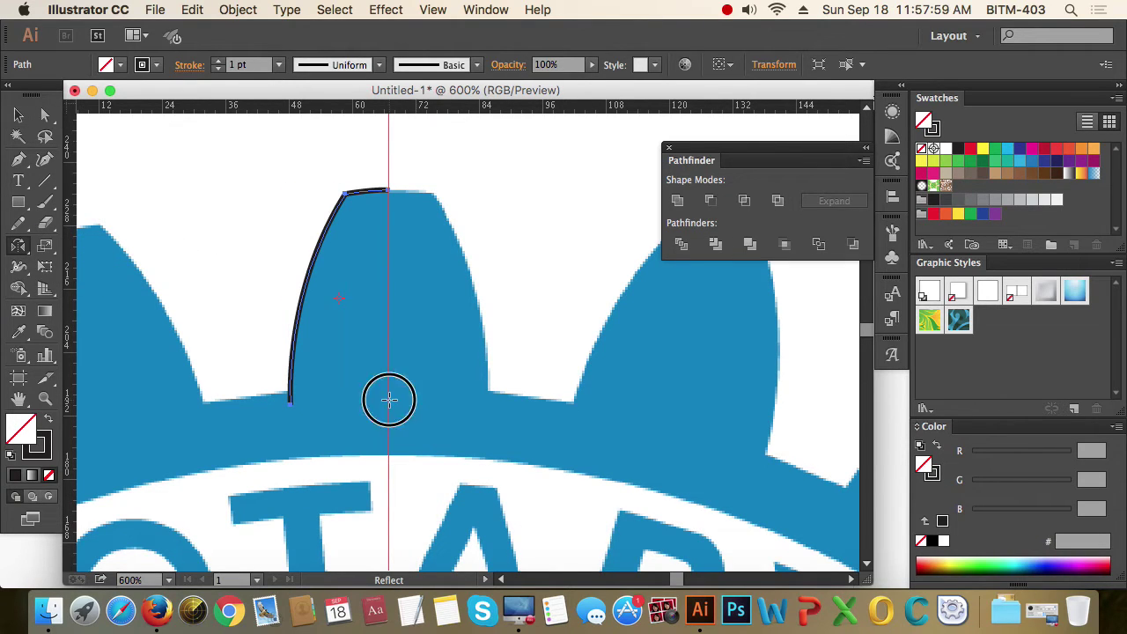
left_click(385, 191, "alt")
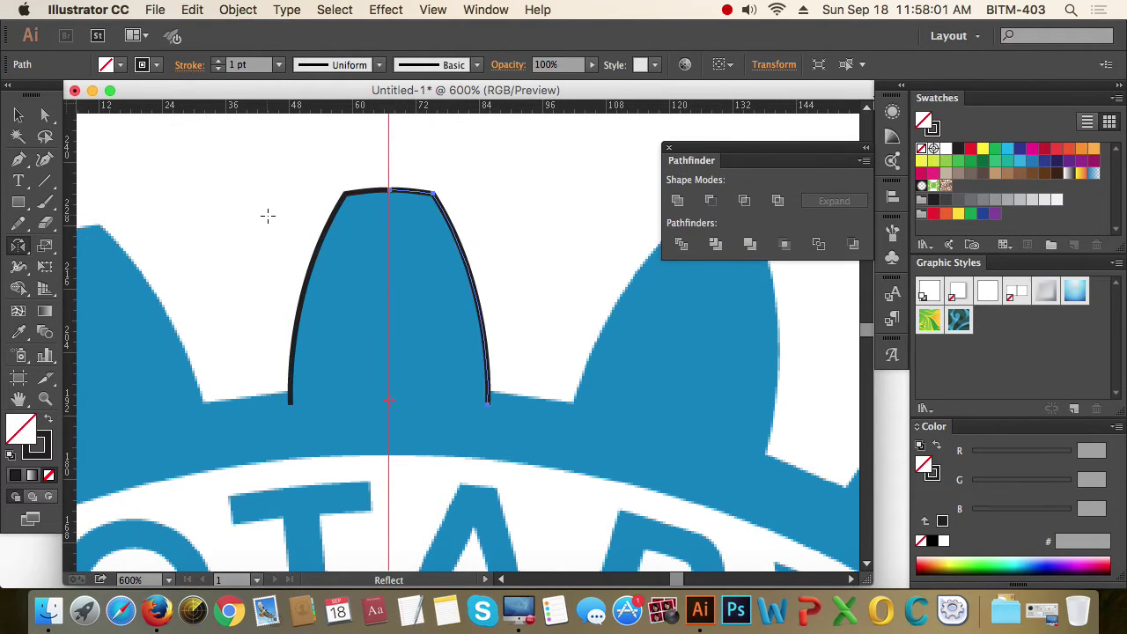
- Examine where the two half-tooth paths meet at the top centre and check the right half's outline
left_click(46, 115)
left_click(535, 199)
key("super+space")
left_click_drag(269, 139, 493, 269)
left_click_drag(417, 234, 559, 345)
left_click_drag(670, 397, 624, 264)
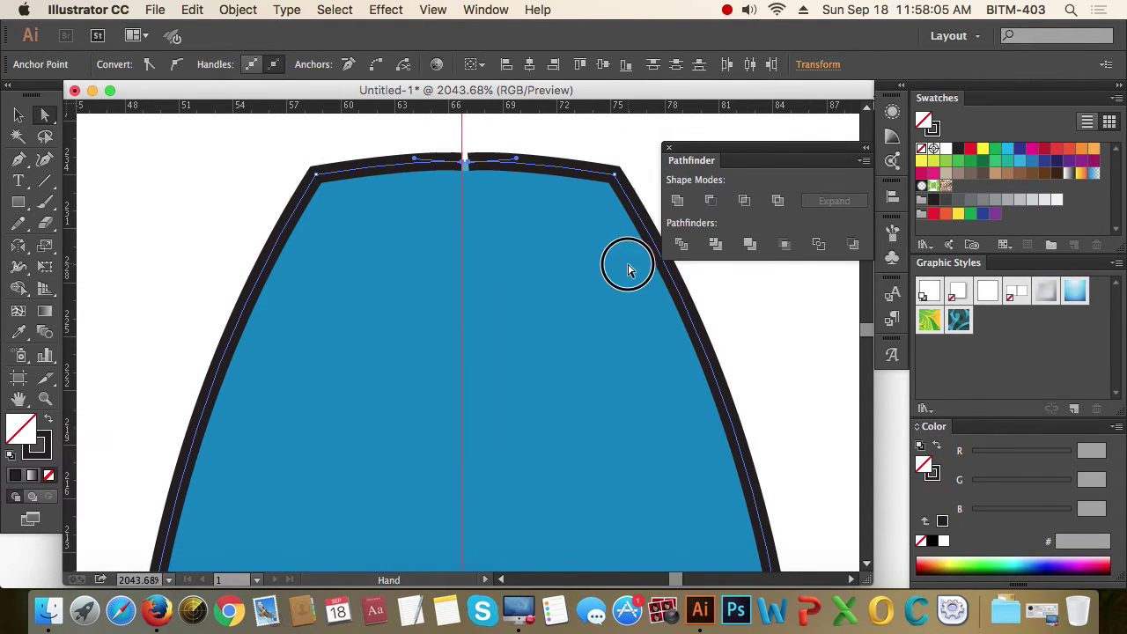
left_click(18, 115)
left_click(739, 400)
left_click(624, 441)
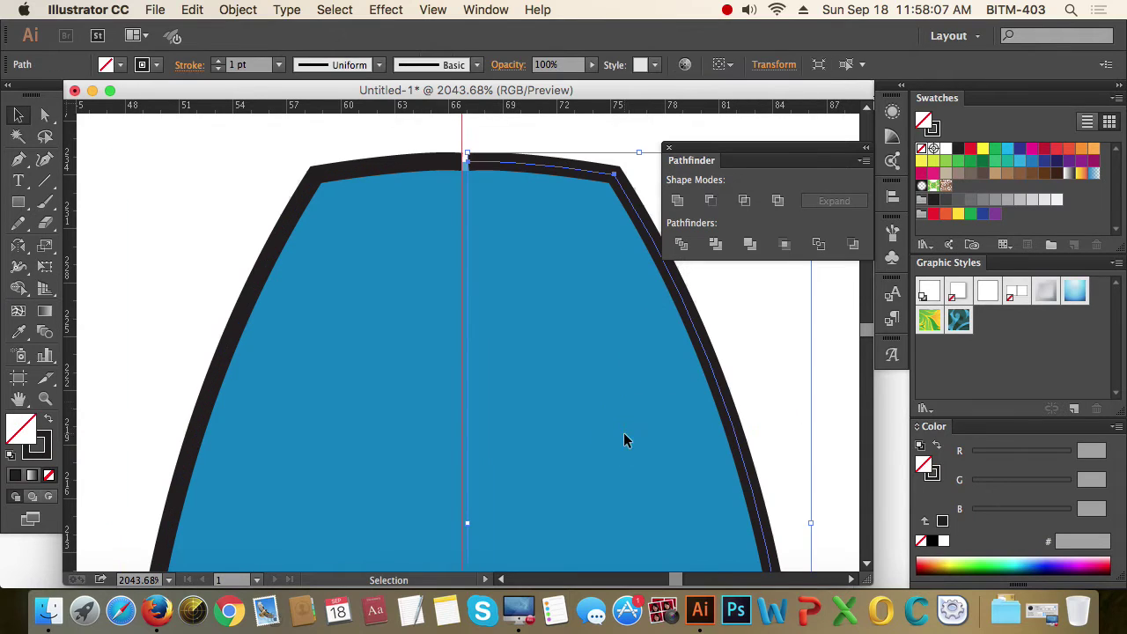
left_click(50, 426)
left_click(44, 116)
key("super+minus")
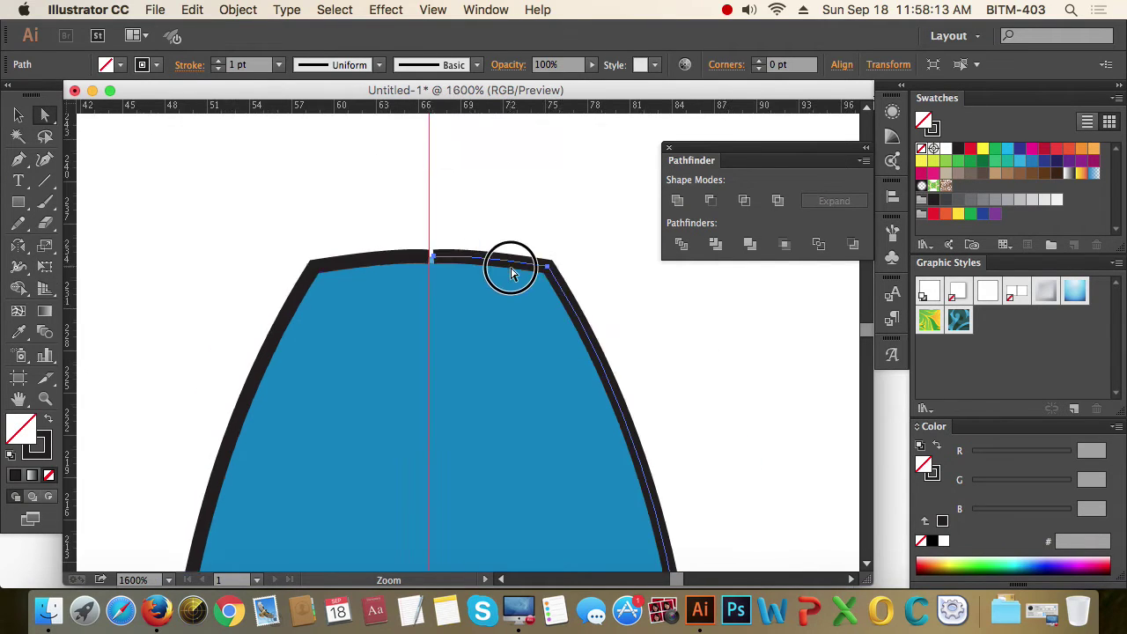
key("super+minus")
left_click_drag(461, 393, 488, 194)
- Try to shift the right half-tooth path toward the left half to close the gap at the guide
left_click(19, 116)
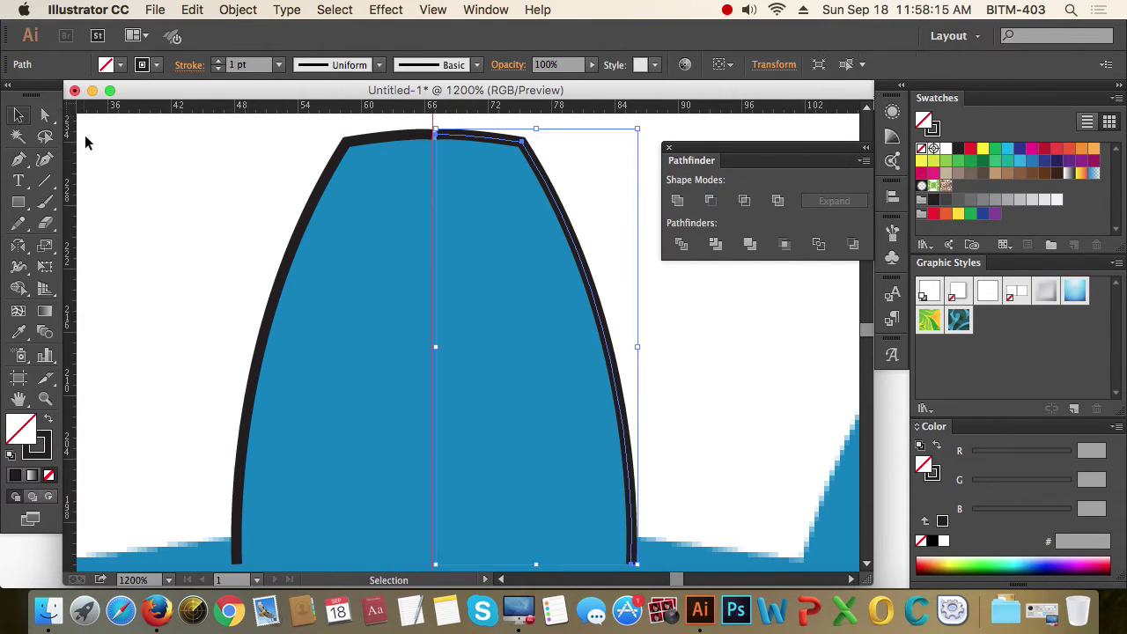
left_click_drag(372, 118, 496, 188)
left_click_drag(589, 237, 567, 242)
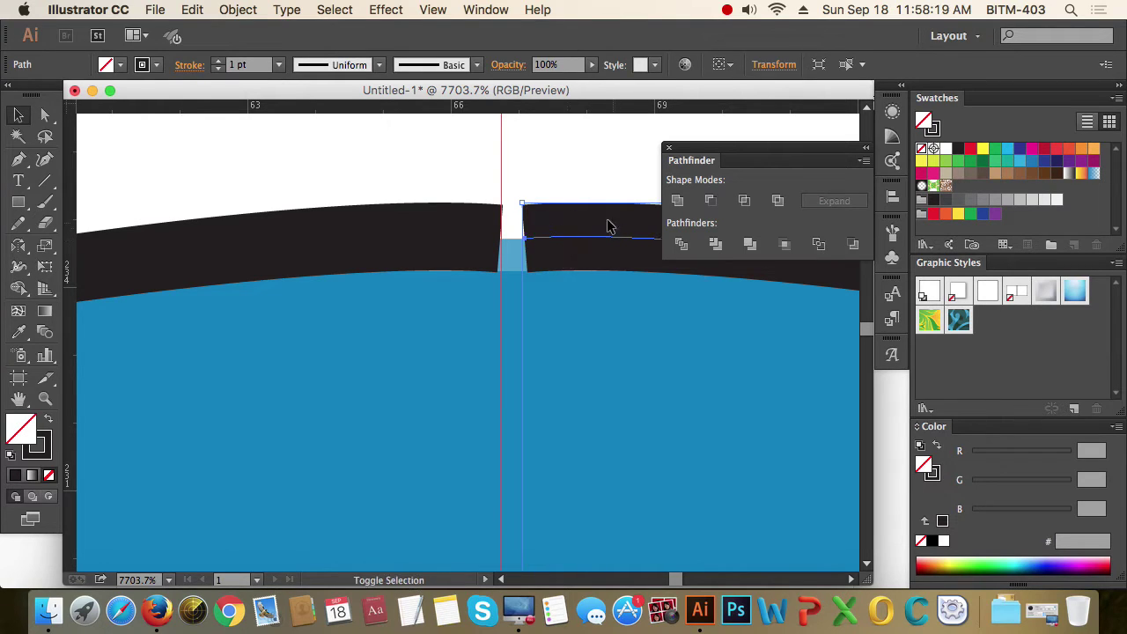
left_click(578, 239, "shift")
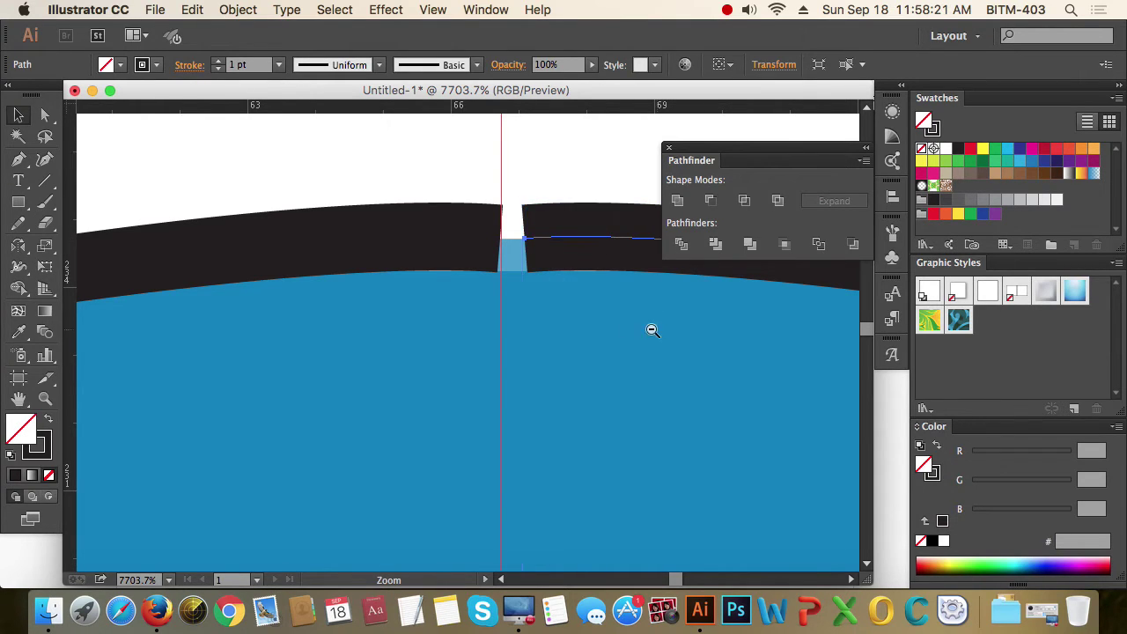
- Average the two half-tooth endpoints at the top centre along both axes so they coincide
left_click(597, 318, "alt+super")
left_click(598, 318, "alt+super")
left_click(597, 317, "alt+super")
left_click(597, 317, "alt+super")
left_click(597, 317, "alt+super")
left_click(598, 317, "alt+super")
left_click(597, 317, "alt+super")
left_click_drag(380, 403, 564, 261)
left_click(463, 269)
left_click(49, 117)
left_click_drag(352, 187, 397, 251)
left_click_drag(364, 204, 448, 280)
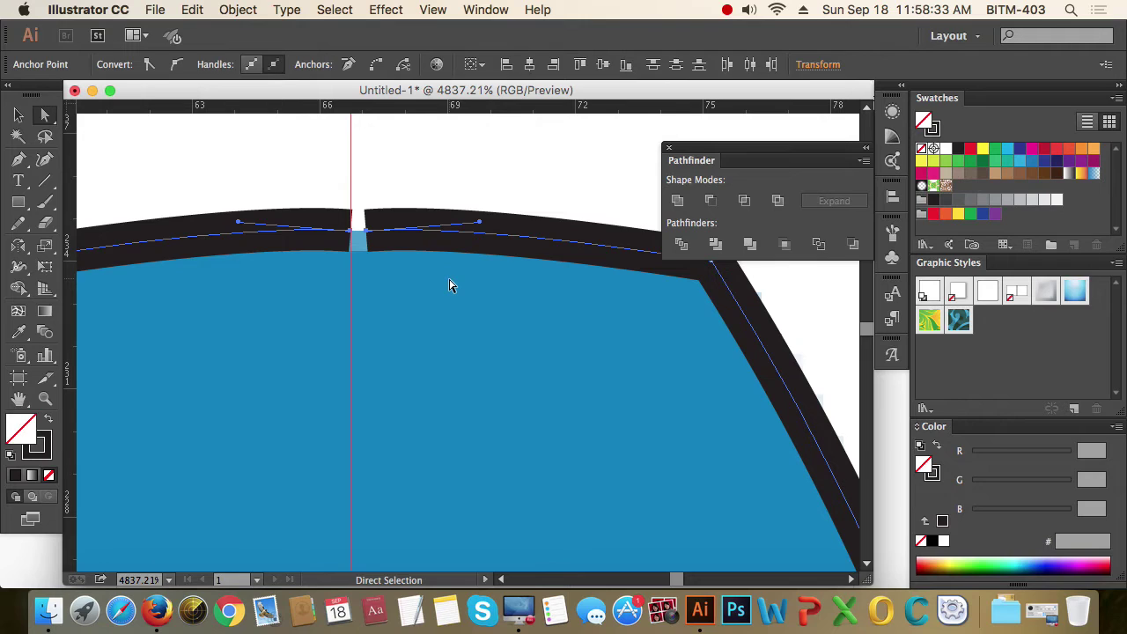
key("super")
key("alt+super+j")
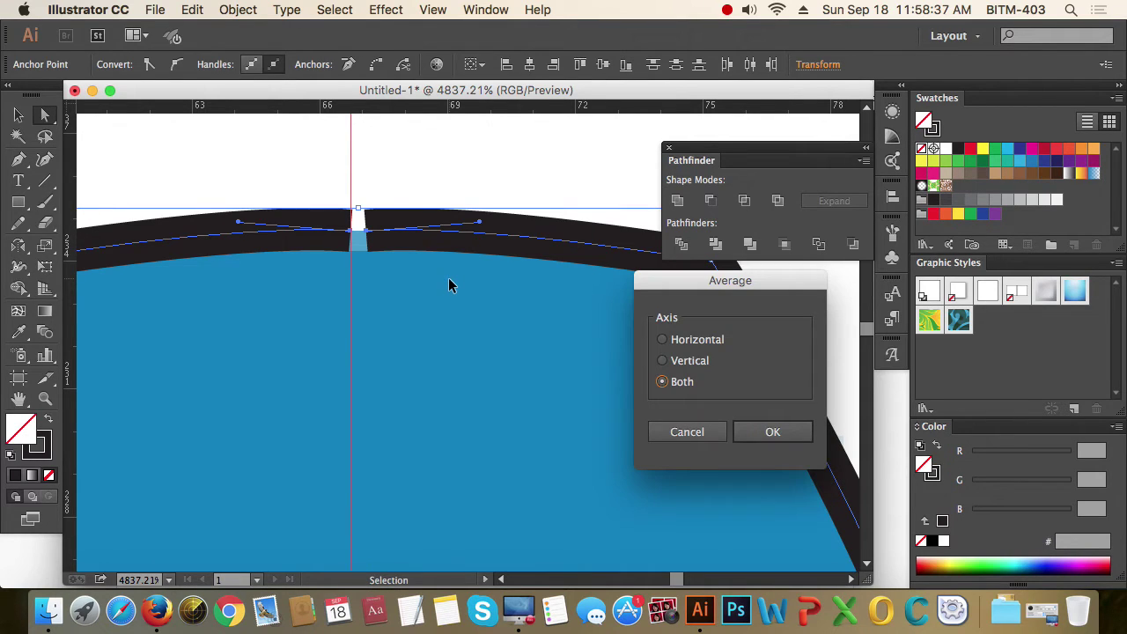
left_click(780, 432)
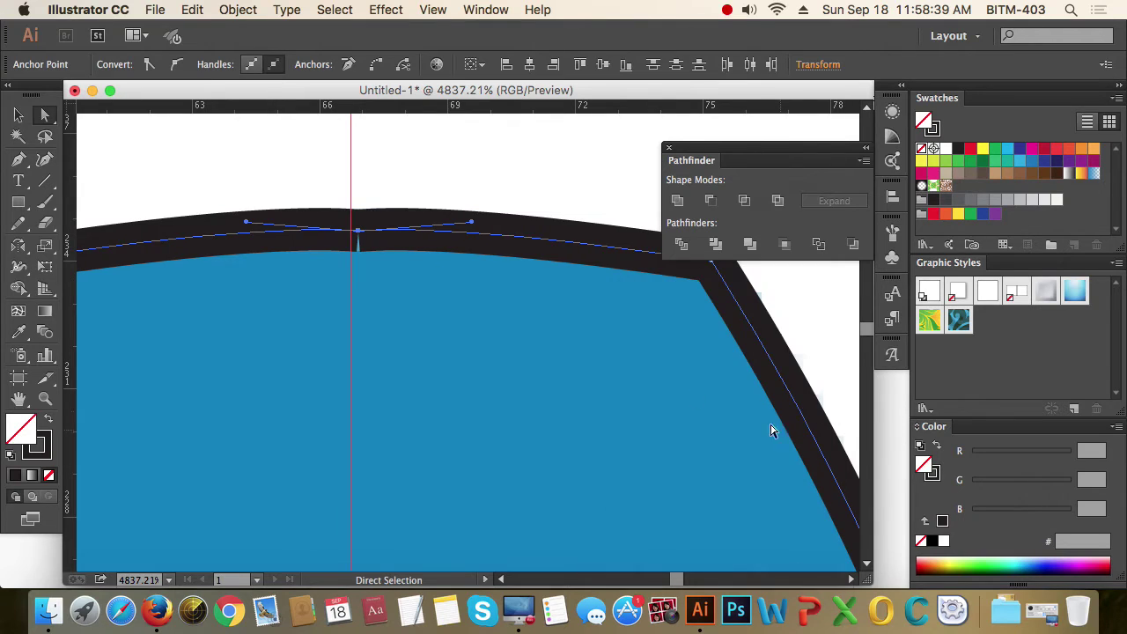
- Join the two coincident endpoints at the tooth's top centre into one continuous path
key("v")
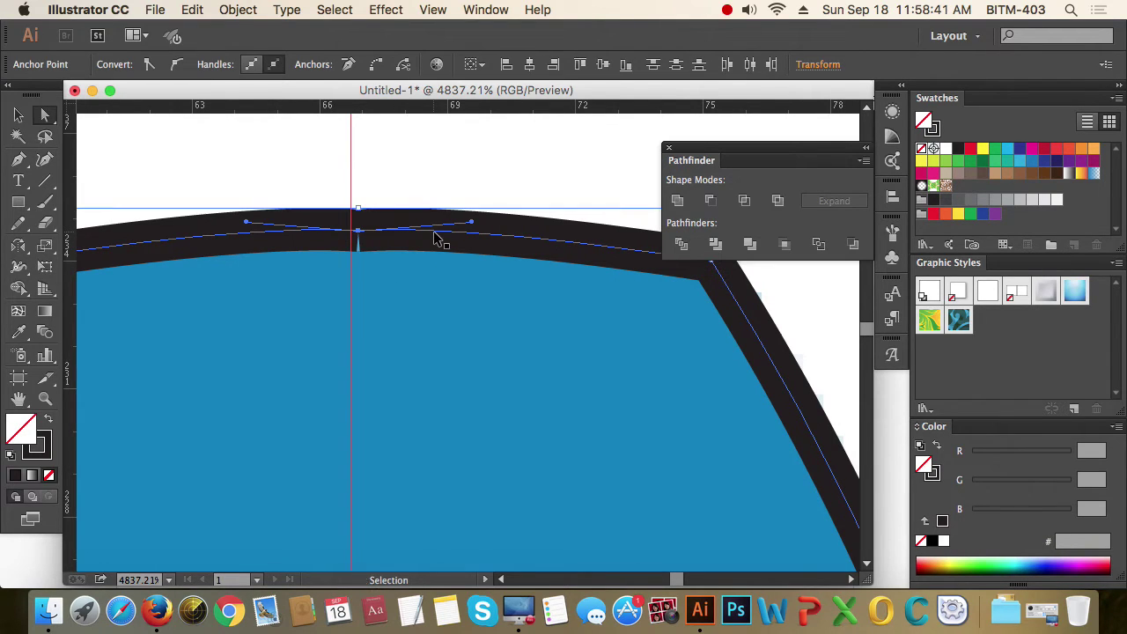
key("super+j")
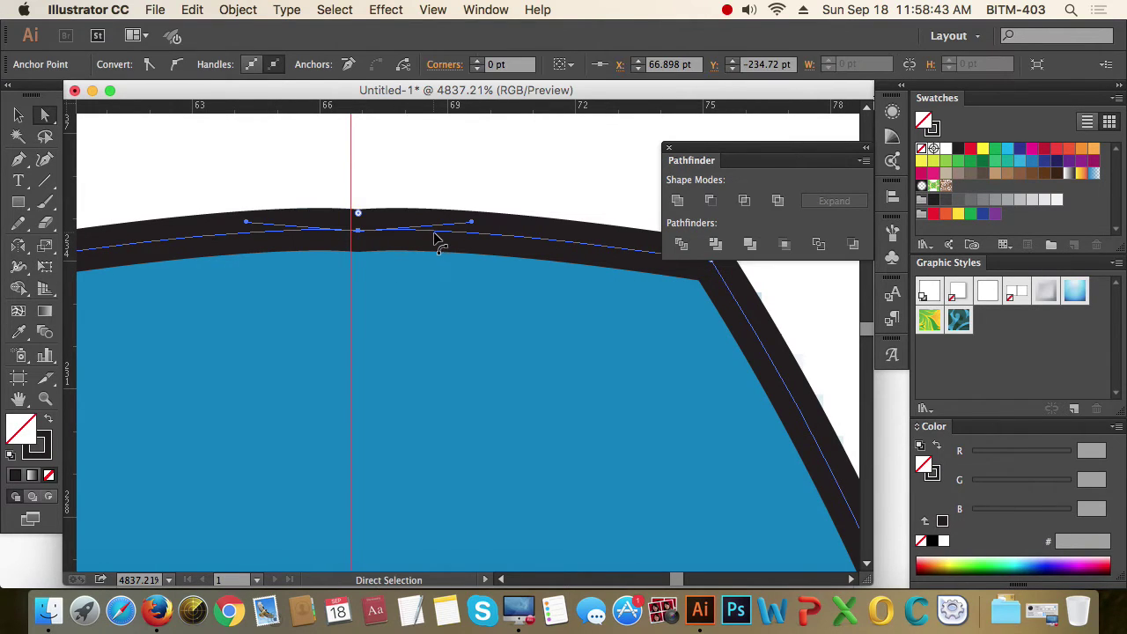
left_click(423, 149)
- Lower both direction handles of the joined top-centre anchor to remove the dip in the tooth's top edge
key("super+alt+space")
left_click(423, 347)
left_click(421, 345)
left_click_drag(473, 234, 490, 287)
left_click_drag(419, 248, 478, 352)
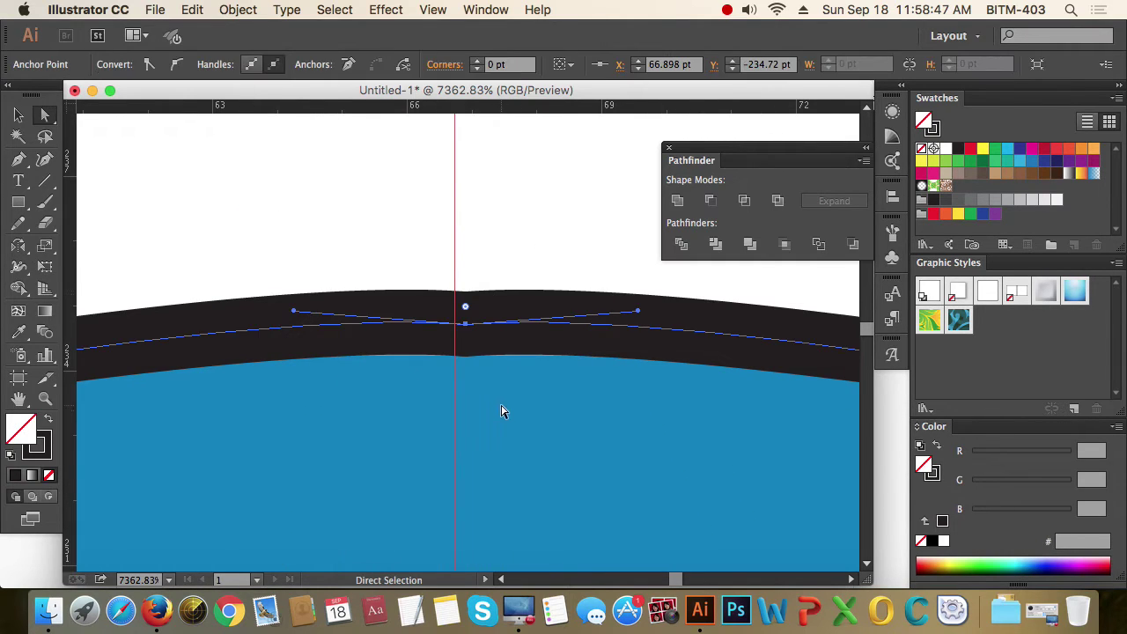
left_click_drag(637, 313, 649, 334)
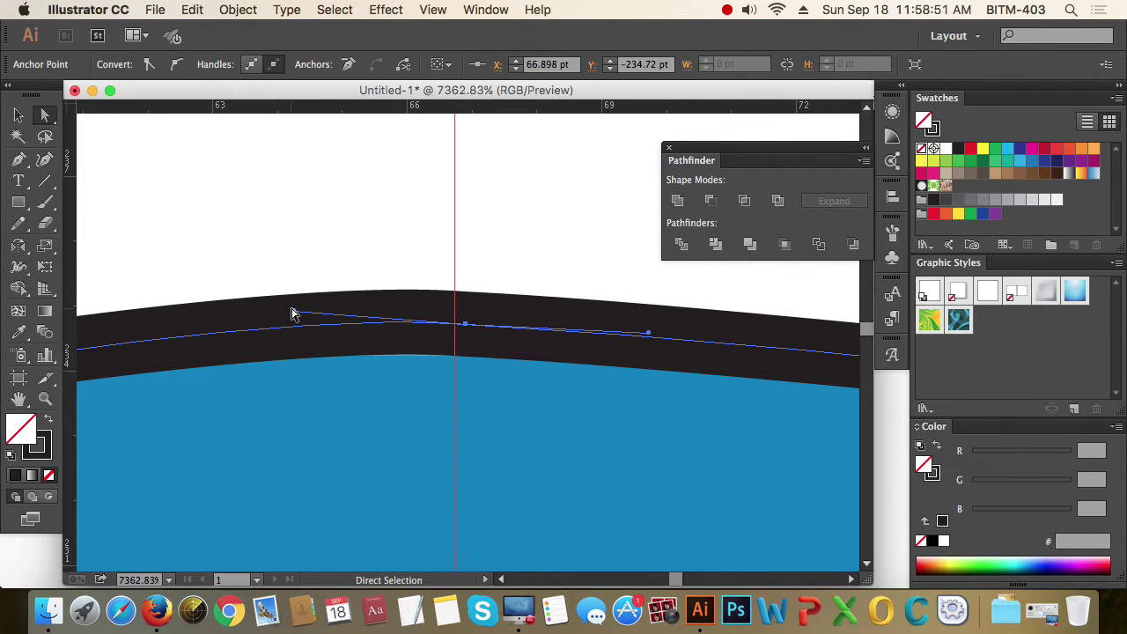
left_click_drag(294, 313, 277, 336)
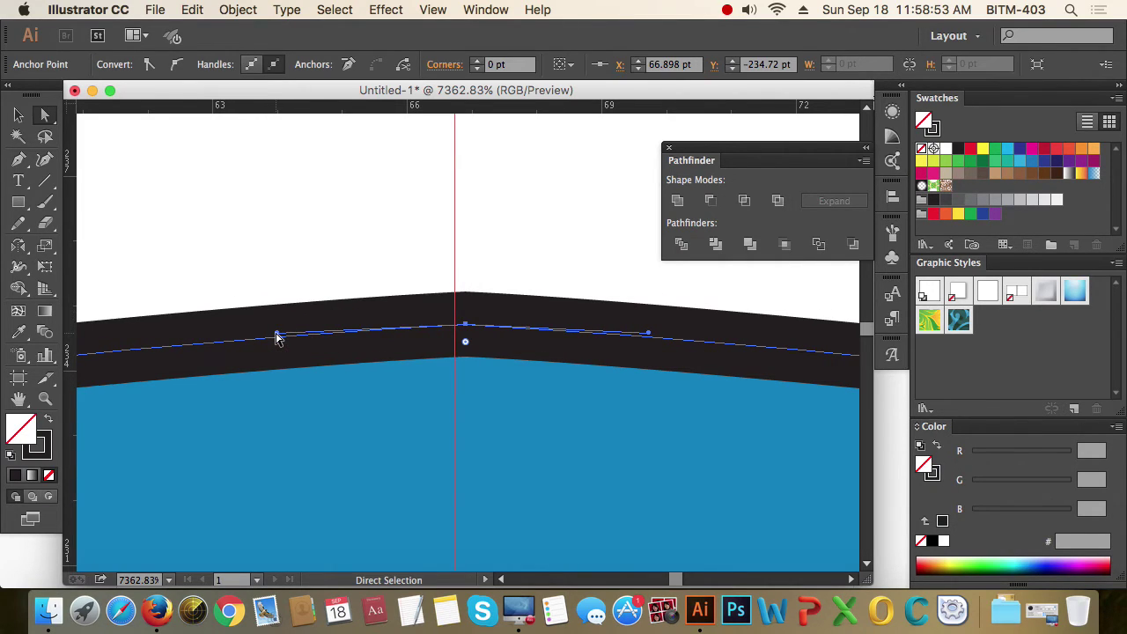
left_click(277, 333)
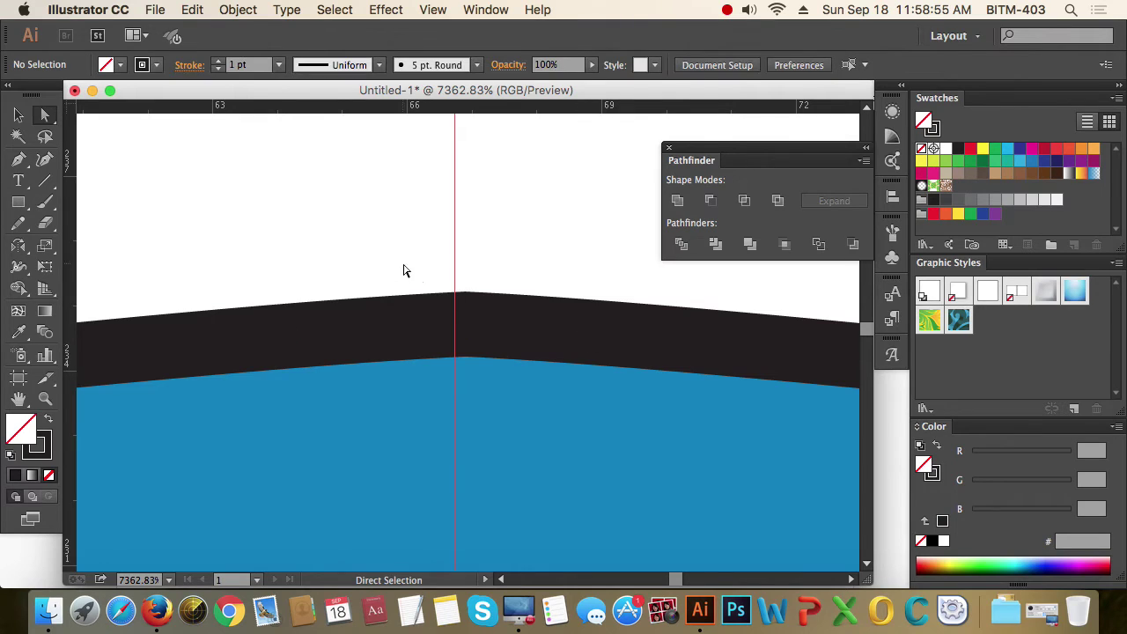
- Raise both direction handles of the tooth's top-centre anchor to smooth the peak of its top edge
left_click_drag(405, 266, 525, 412)
left_click_drag(276, 334, 276, 322)
left_click_drag(650, 333, 659, 327)
left_click(514, 216)
- Inspect the smoothed top edge and the whole tooth outline against the reference tooth
key("super+alt+space")
left_click(553, 453, "alt+super")
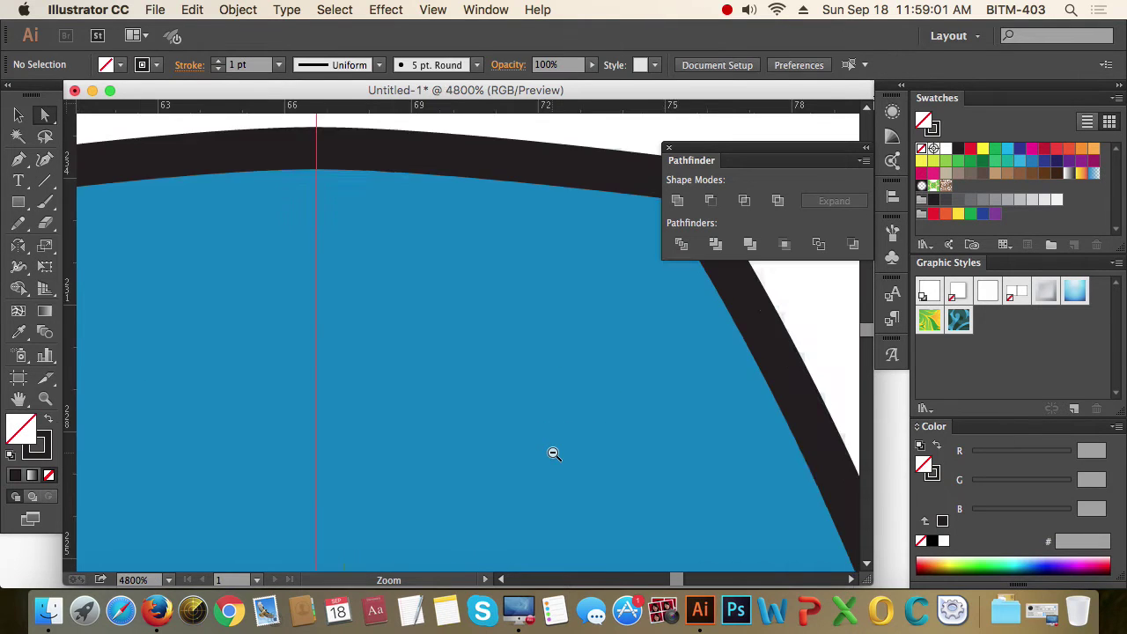
left_click(552, 453, "alt+super")
left_click(452, 443, "alt+super")
key("super+space")
left_click_drag(219, 141, 640, 325)
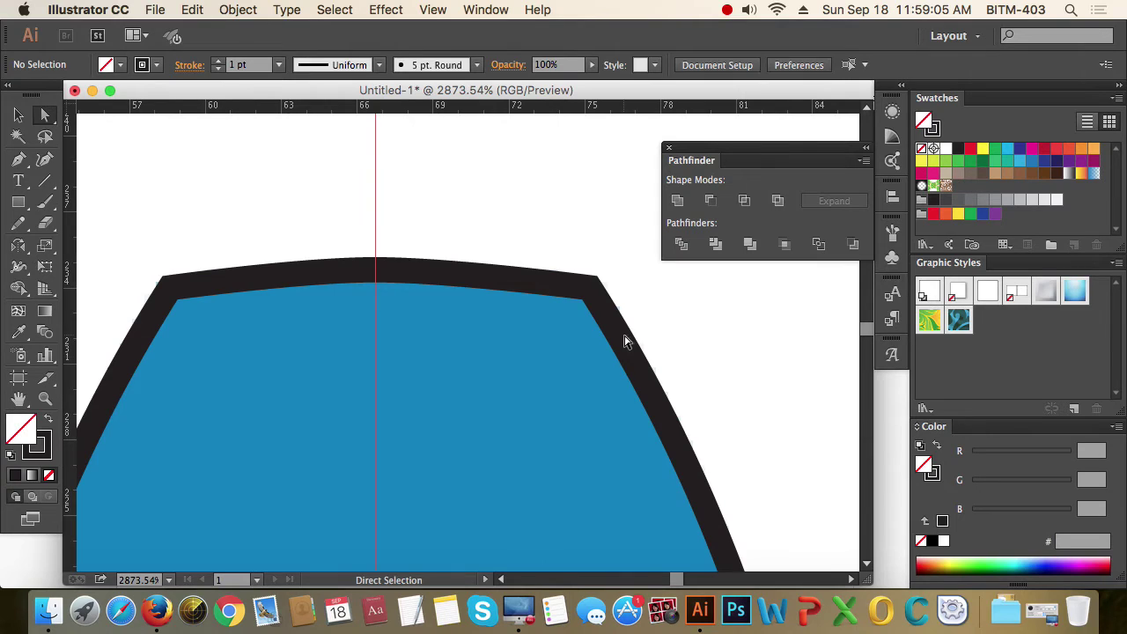
left_click(575, 398, "alt+super")
left_click(575, 397, "alt+super")
left_click(575, 397, "alt+super")
left_click(575, 397, "alt+super")
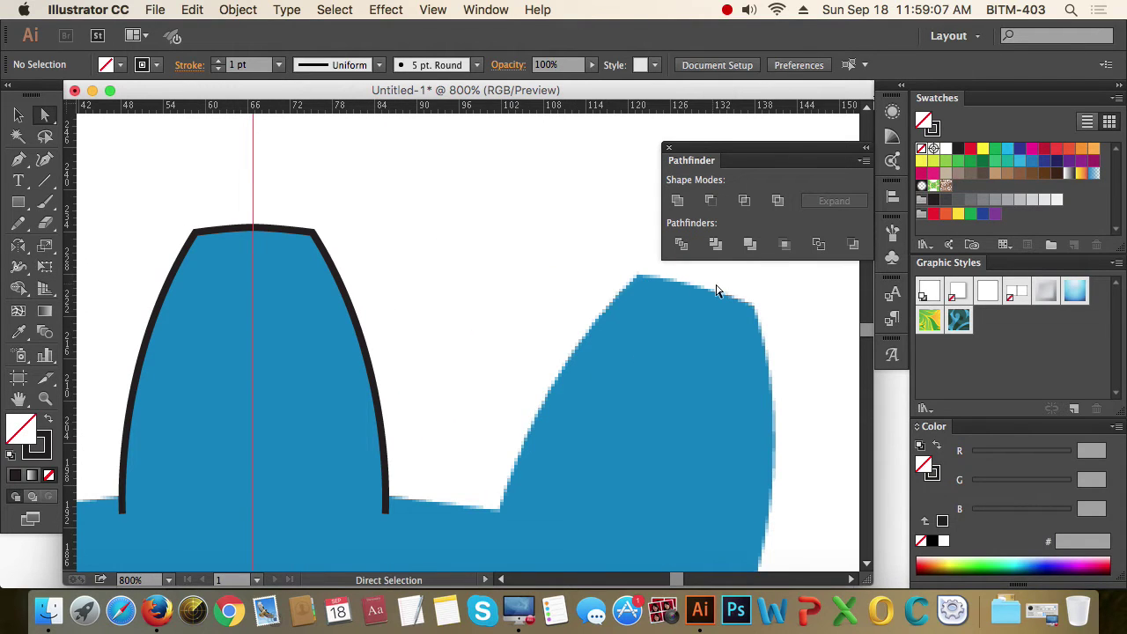
left_click(304, 362, "alt+super")
left_click_drag(525, 413, 530, 415)
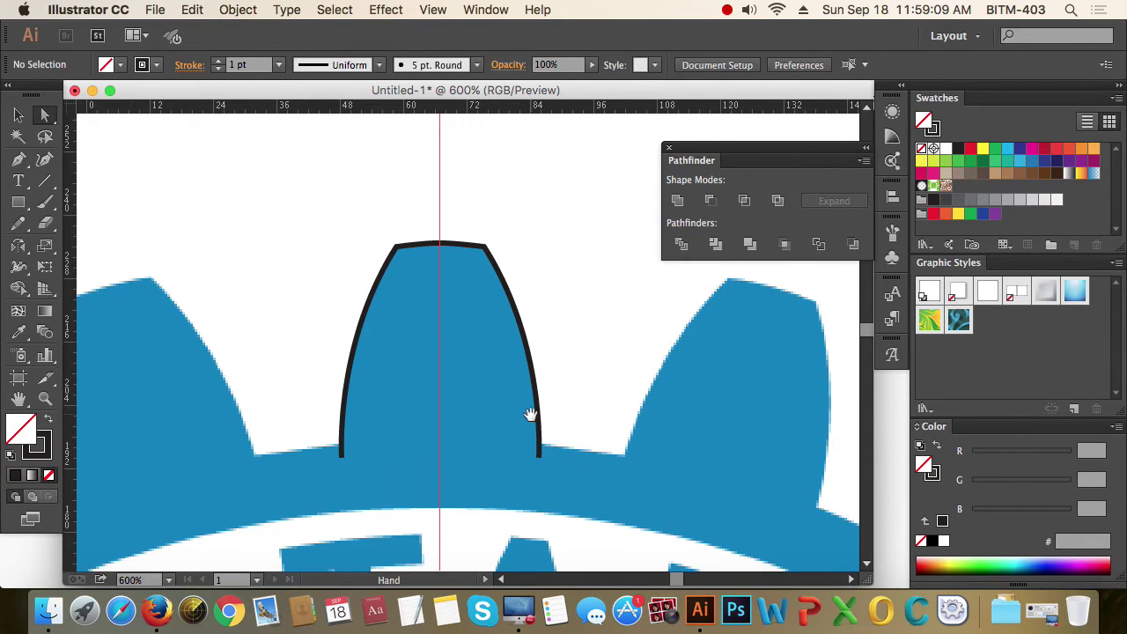
key("v")
left_click(420, 314)
left_click(542, 220)
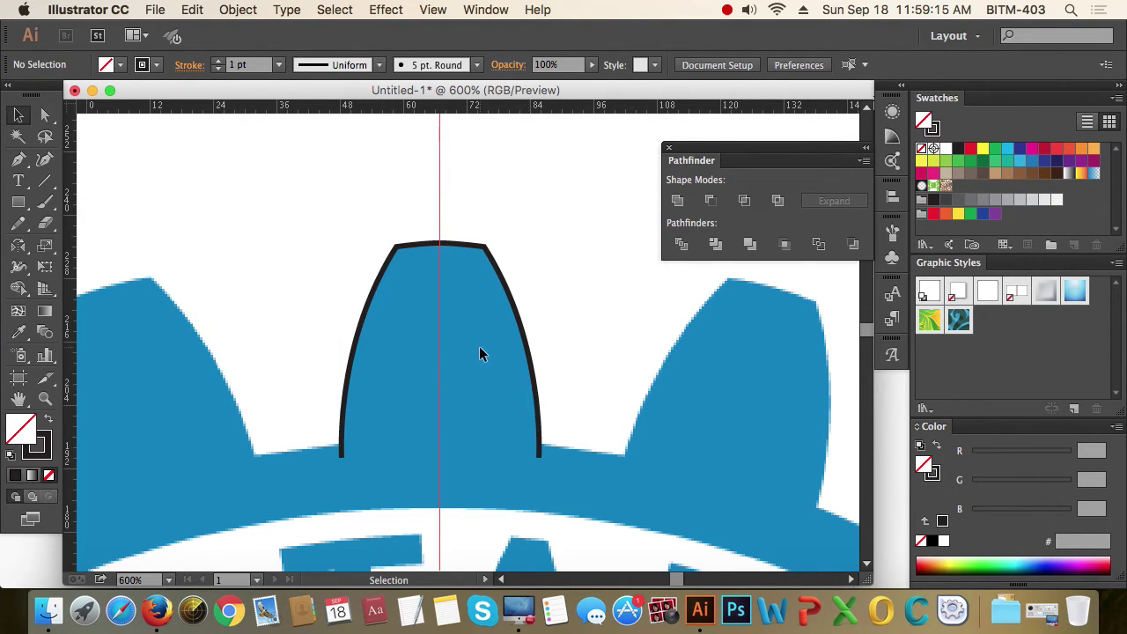
- Make a copy of the top tooth outline rotated 15° about the guide intersection at the hub centre
left_click_drag(524, 203, 459, 284)
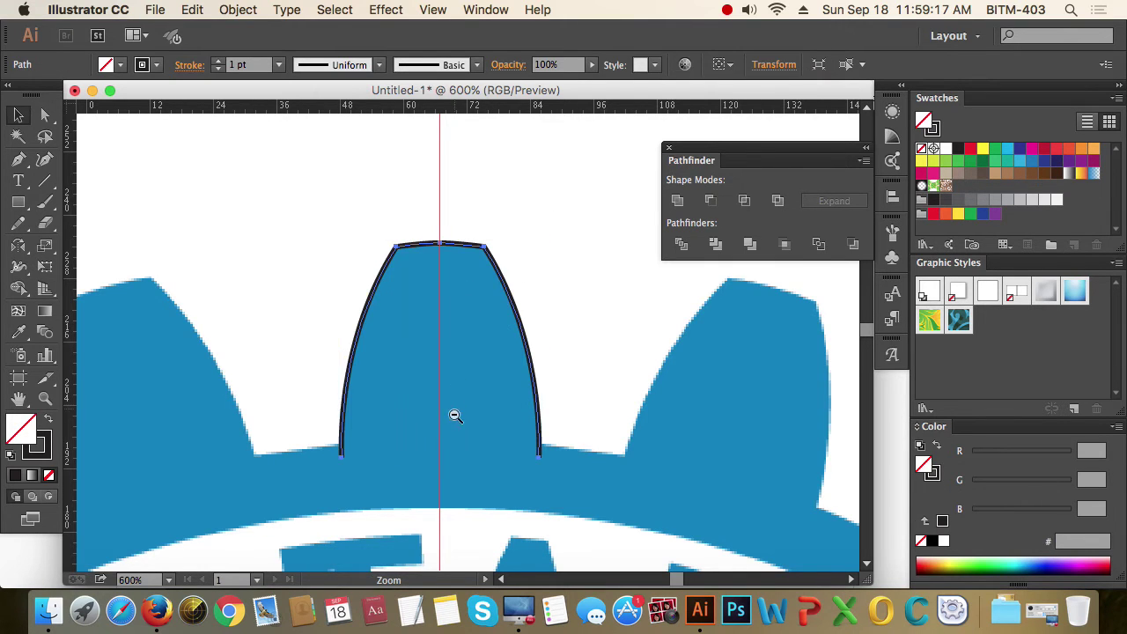
left_click(446, 451, "alt+super")
left_click(445, 450, "alt+super")
left_click(446, 451, "alt+super")
left_click(446, 450, "alt+super")
left_click_drag(518, 458, 484, 458)
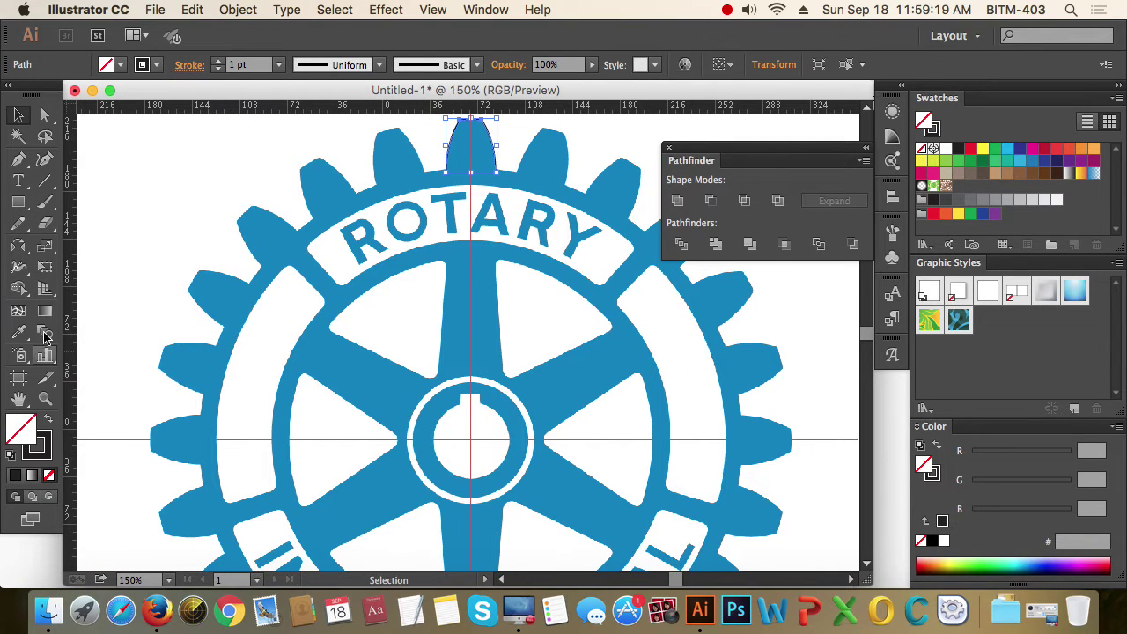
left_click_drag(22, 239, 113, 247)
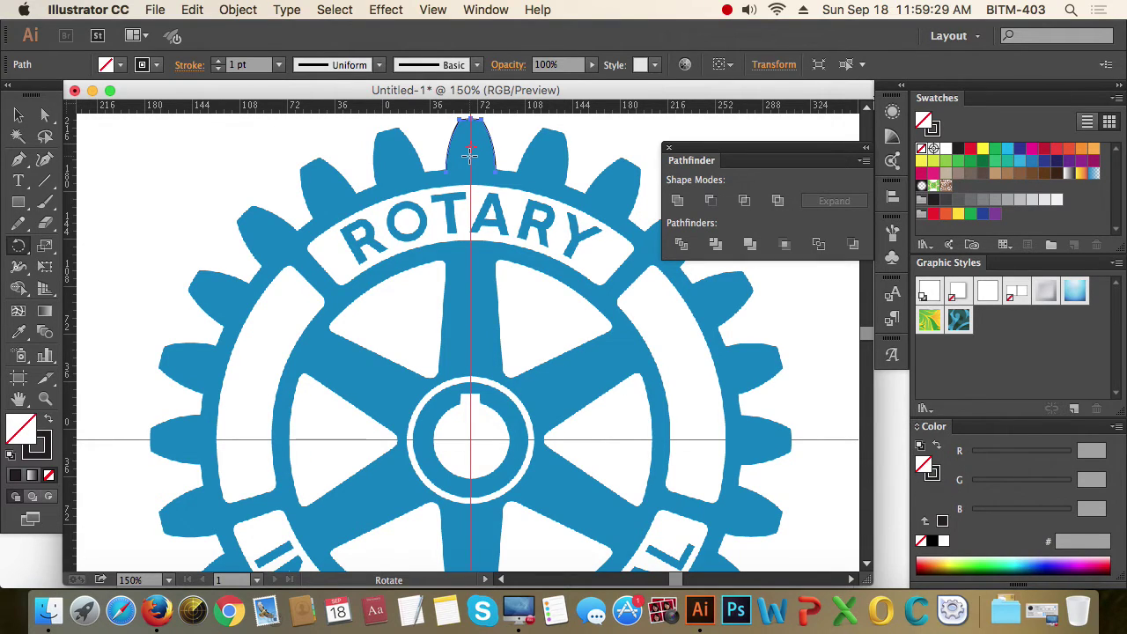
left_click(470, 439, "alt")
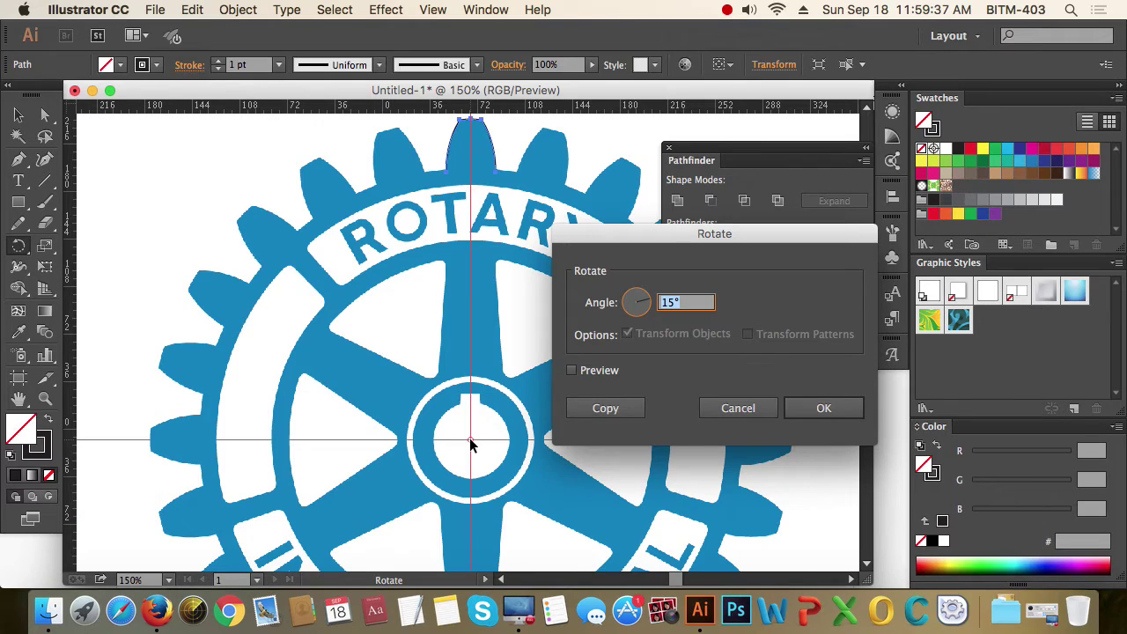
left_click(602, 373)
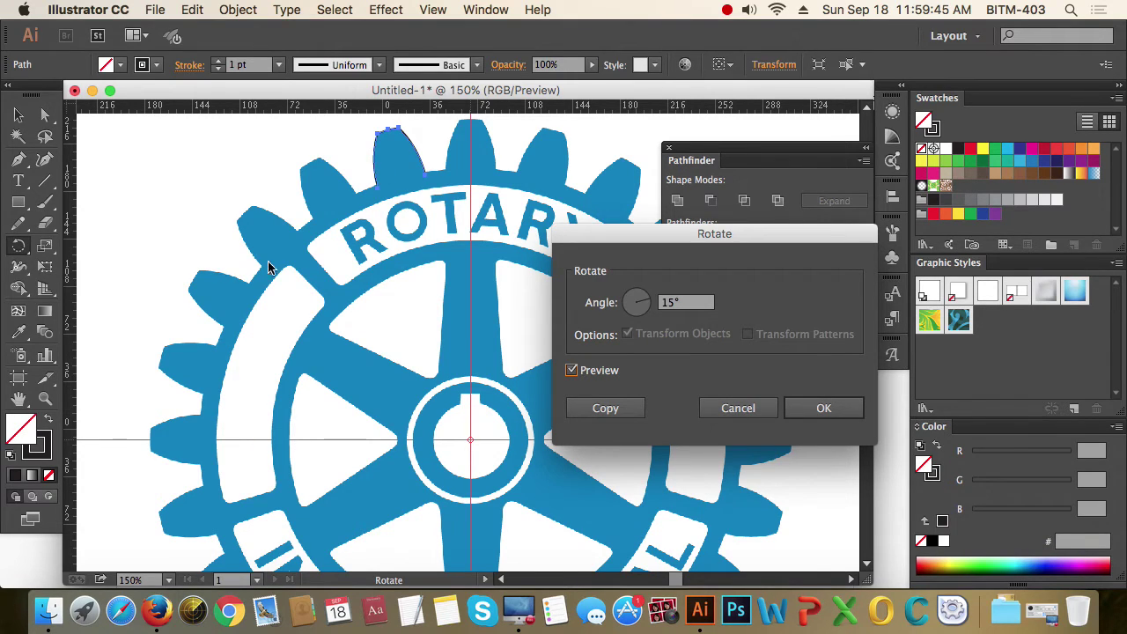
left_click(617, 410)
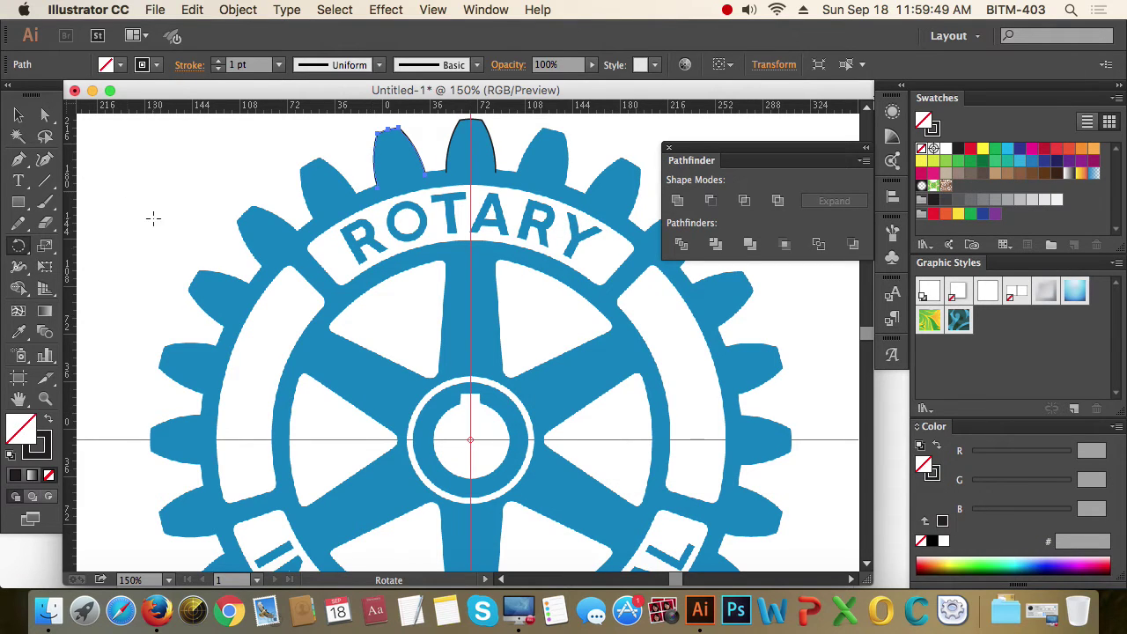
- Repeat the 15° rotated copy of the tooth until outlines surround the whole wheel
left_click(21, 115)
left_click(484, 361, "alt+super")
left_click(484, 362, "alt+super")
left_click(485, 360, "alt+super")
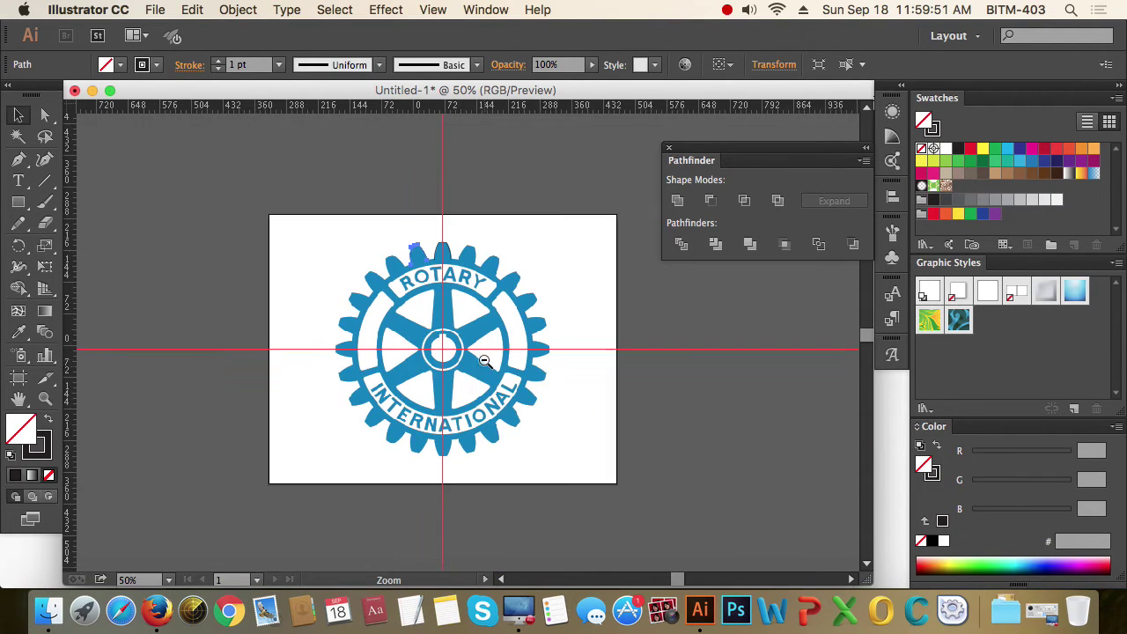
left_click_drag(259, 188, 654, 501)
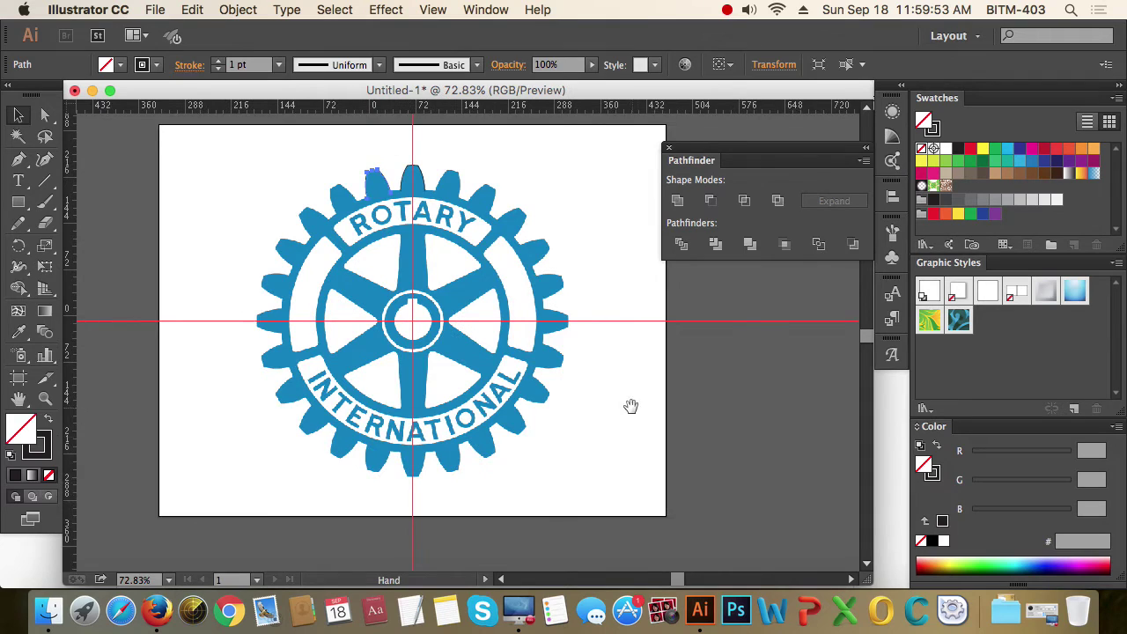
left_click_drag(632, 410, 616, 433)
key("super+d")
key("super+d")
key("super+d")
key("super+d")
key("super+d")
key("super+d")
key("super+d")
key("super+d")
key("super+d")
key("super+d")
key("super+d")
key("super+d")
key("super+d")
key("super+d")
key("super+d")
key("super+d")
key("super+d")
key("super+d")
key("super+d")
left_click(616, 435)
- Draw a circle centred on the guide intersection, reaching out to the bases of the gear teeth
key("super+space")
left_click_drag(193, 202, 667, 539)
left_click_drag(707, 485, 698, 509)
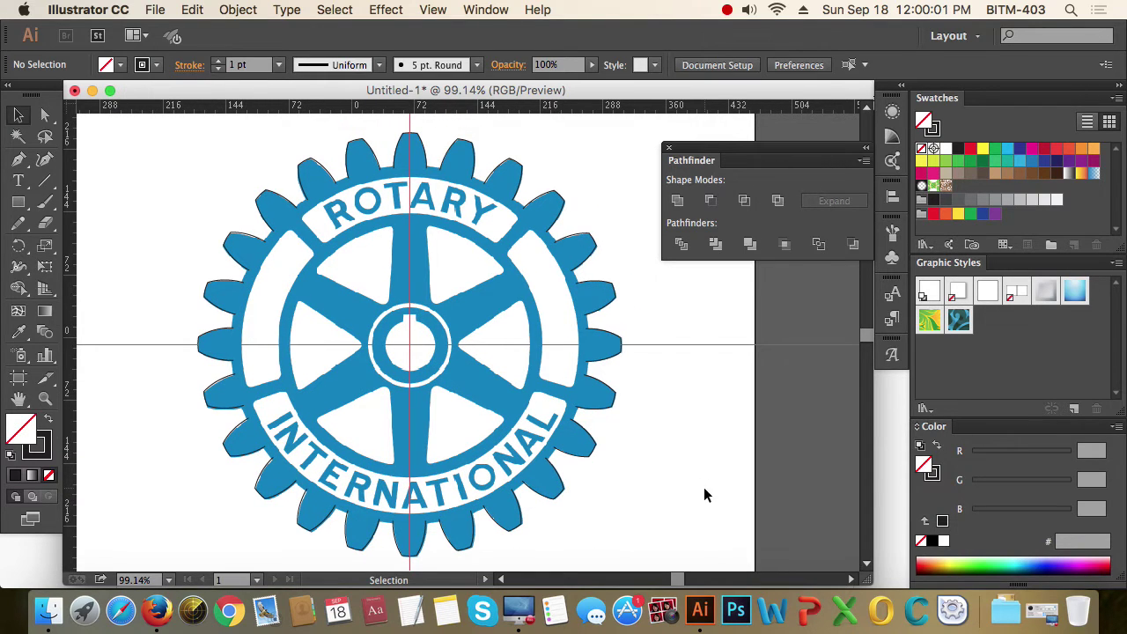
left_click_drag(19, 204, 117, 243)
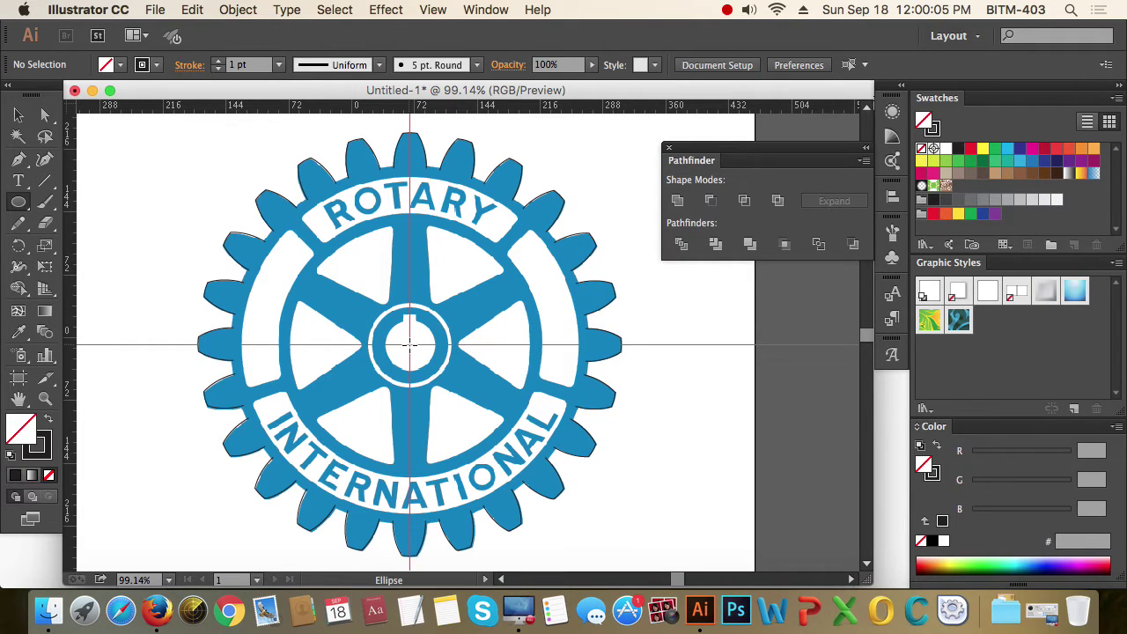
left_click_drag(410, 344, 588, 460)
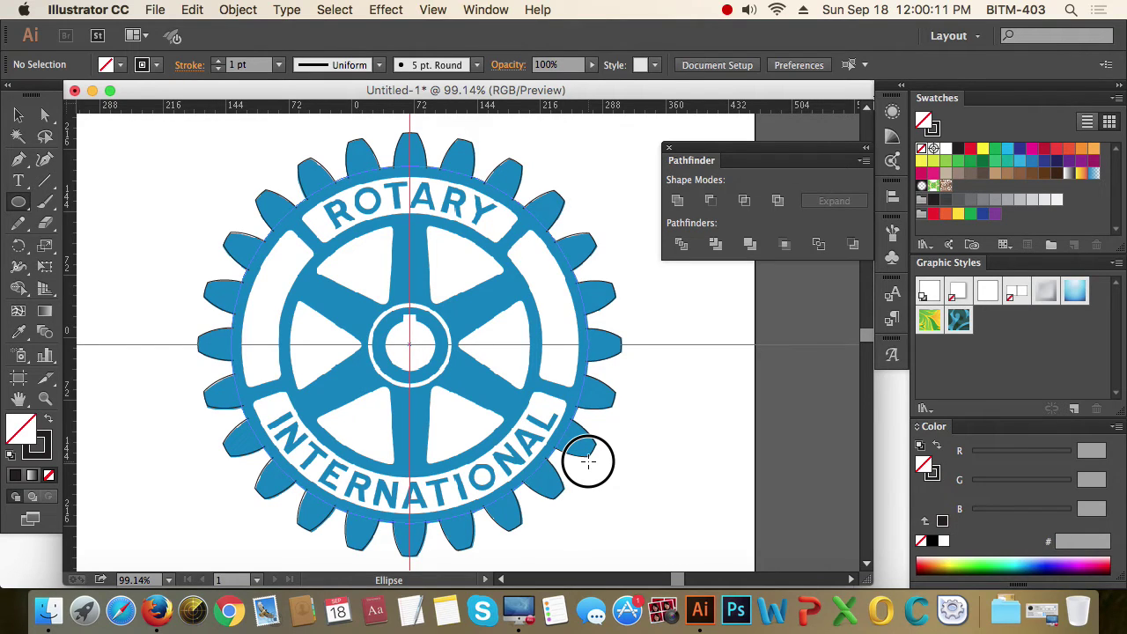
left_click_drag(589, 460, 588, 461)
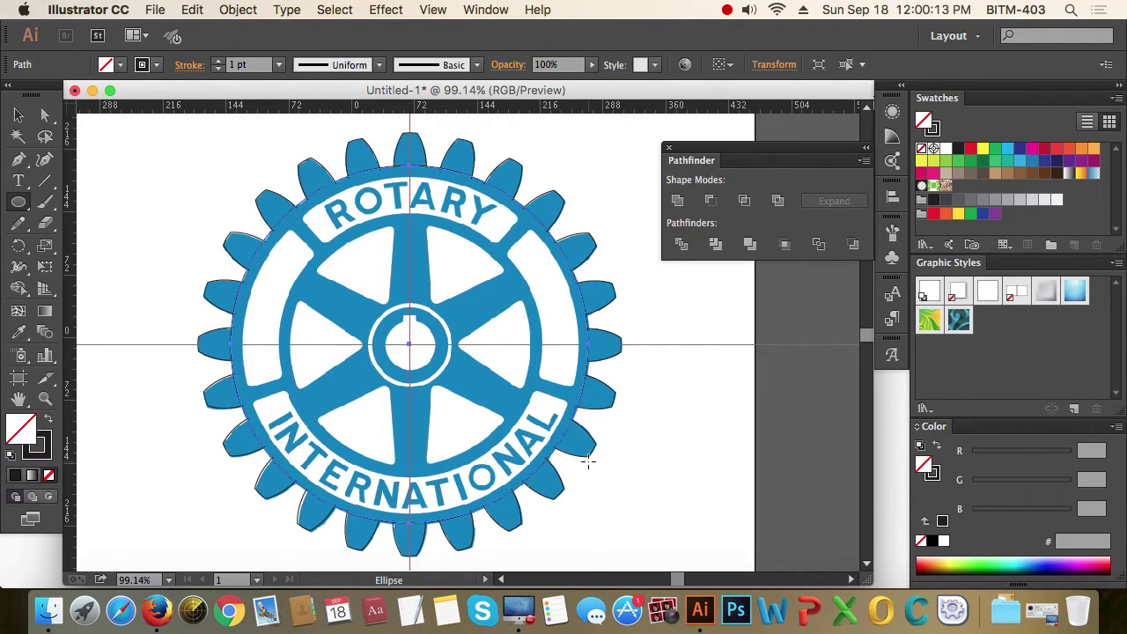
key("v")
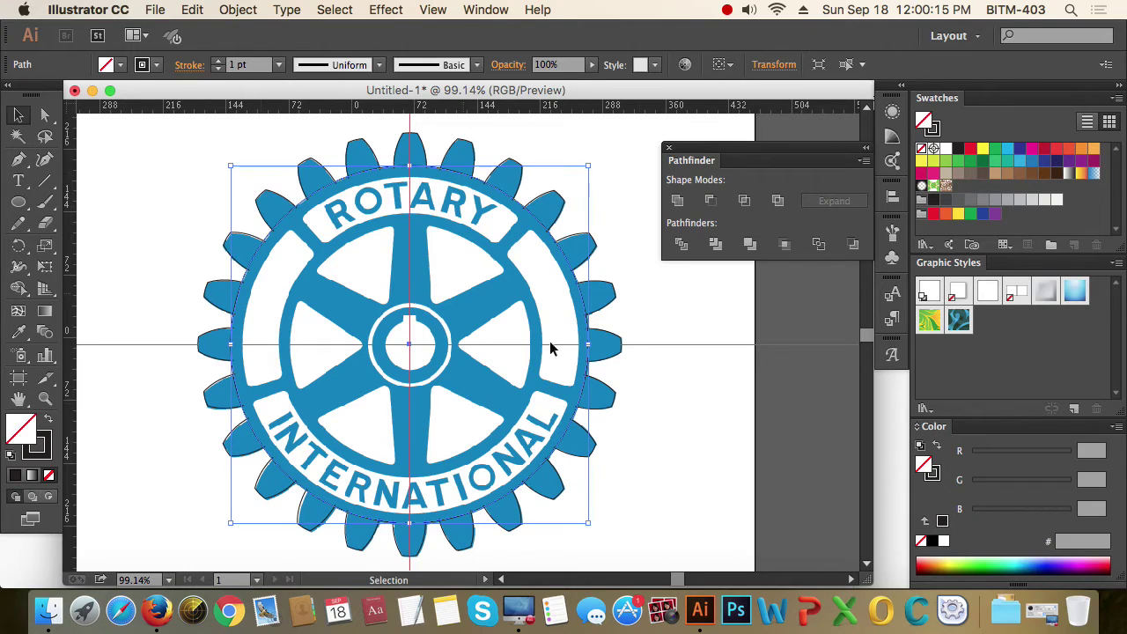
left_click(664, 428)
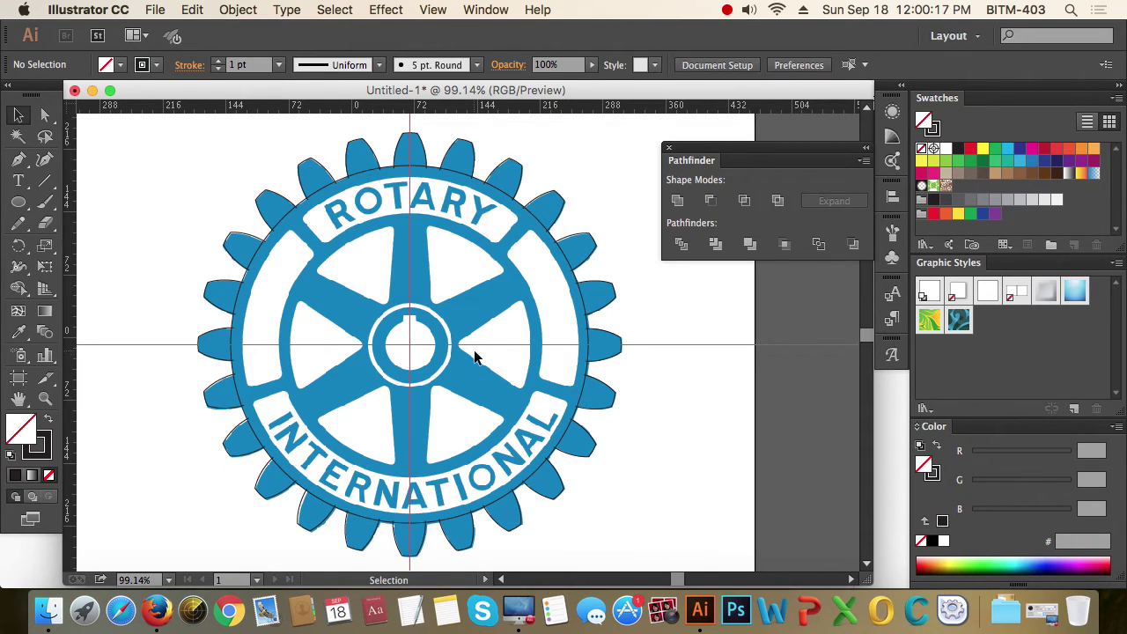
- Unite all the tooth outlines and the base circle into a single gear shape
left_click_drag(173, 132, 646, 553)
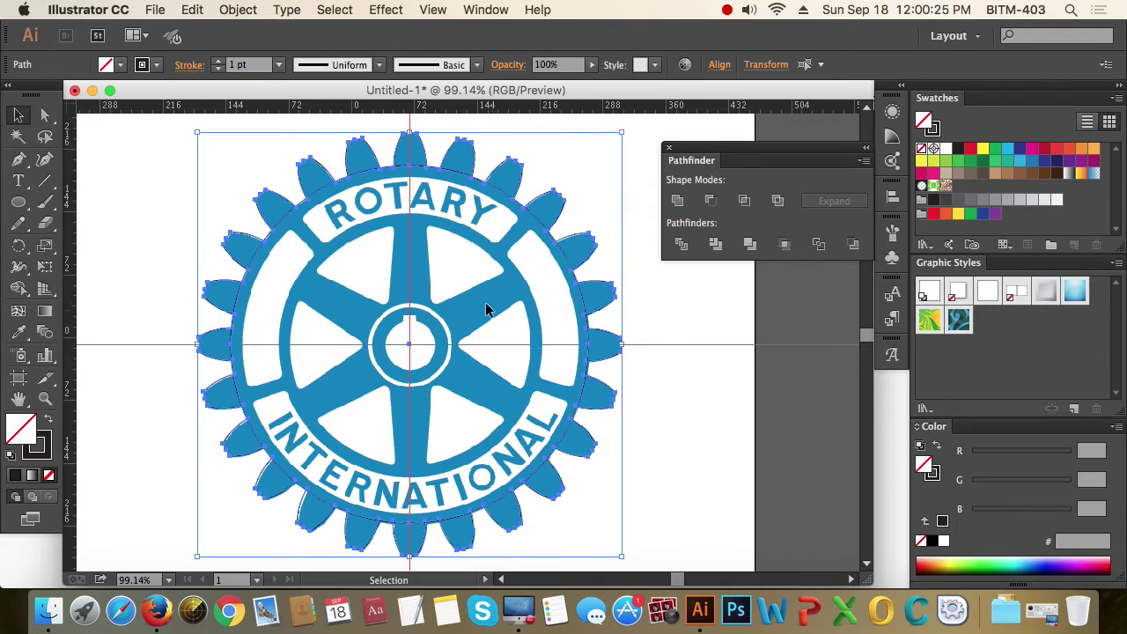
left_click(677, 202)
left_click(700, 412)
- Examine the merged gear outline and the area around the spokes against the reference wheel
left_click_drag(427, 141, 634, 297)
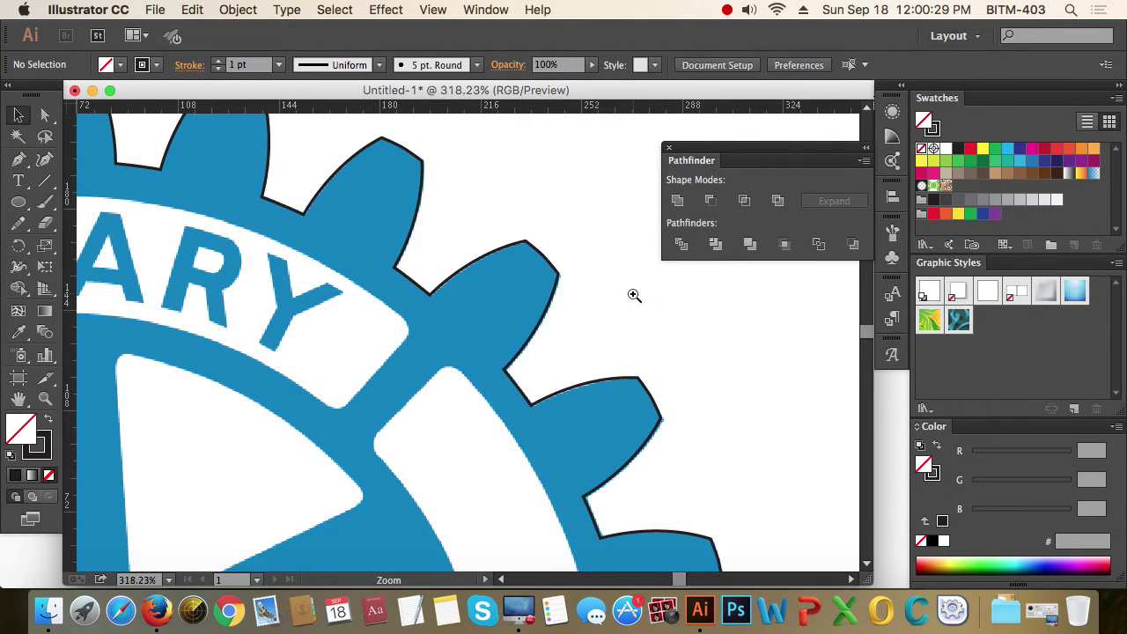
left_click(479, 429, "alt+super")
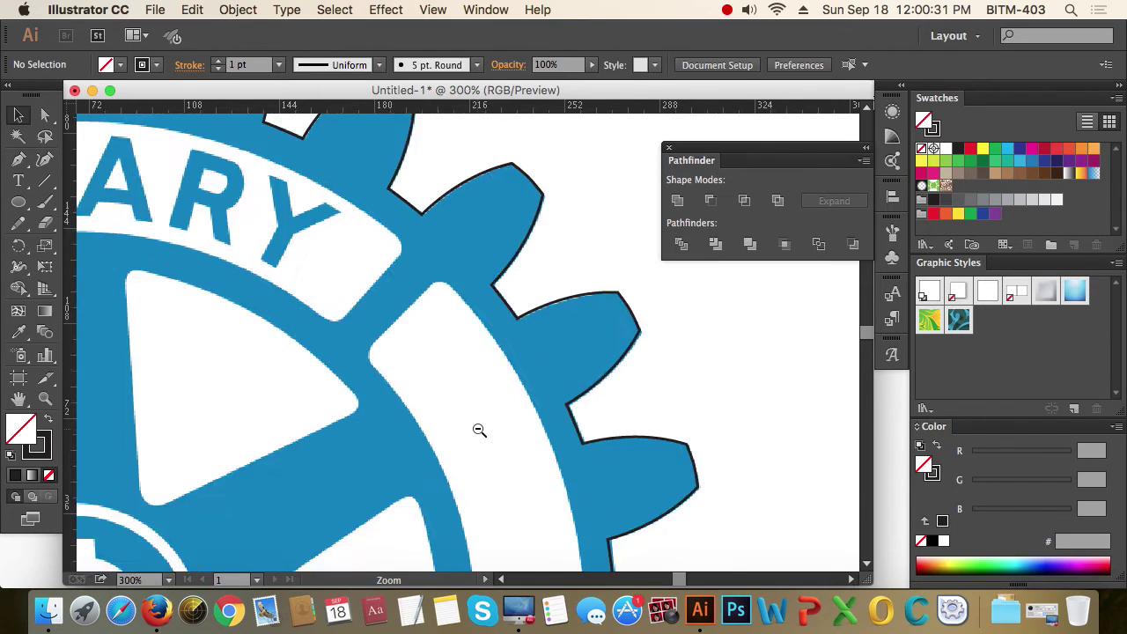
left_click(479, 429, "alt+super")
left_click(478, 429, "alt+super")
left_click(478, 429, "alt+super")
left_click(478, 429, "alt+super")
key("super+plus")
left_click_drag(277, 209, 630, 515)
key("super+space")
key("super+space")
left_click_drag(273, 168, 646, 468)
scroll(430, 326, "up", 3)
left_click_drag(237, 204, 615, 472)
left_click_drag(573, 360, 553, 418)
left_click_drag(493, 326, 511, 383)
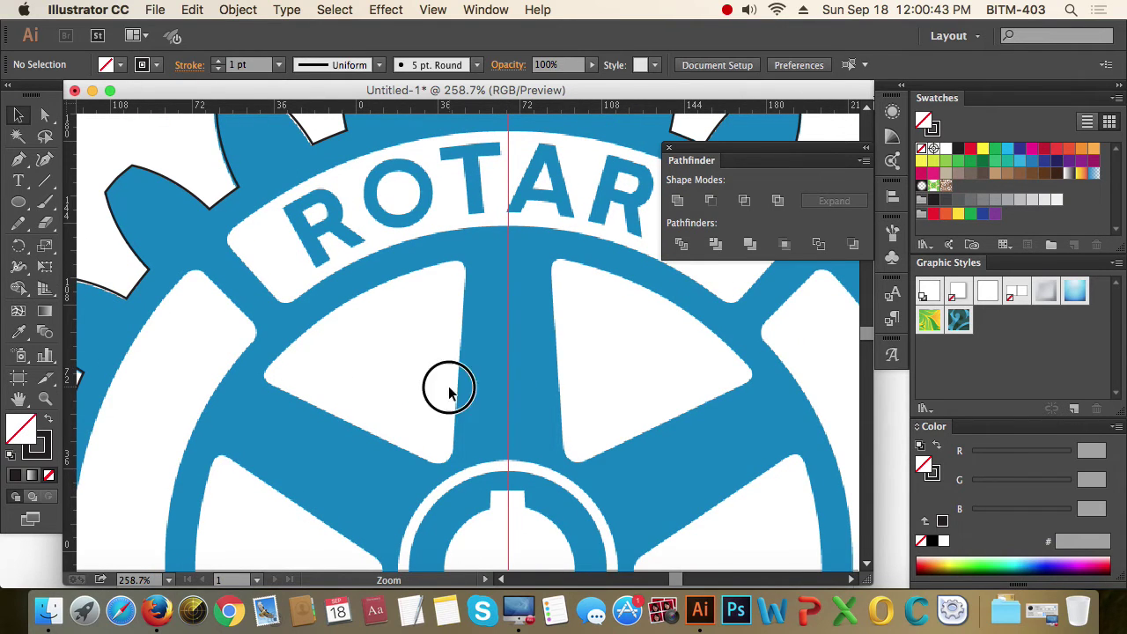
key("super+1")
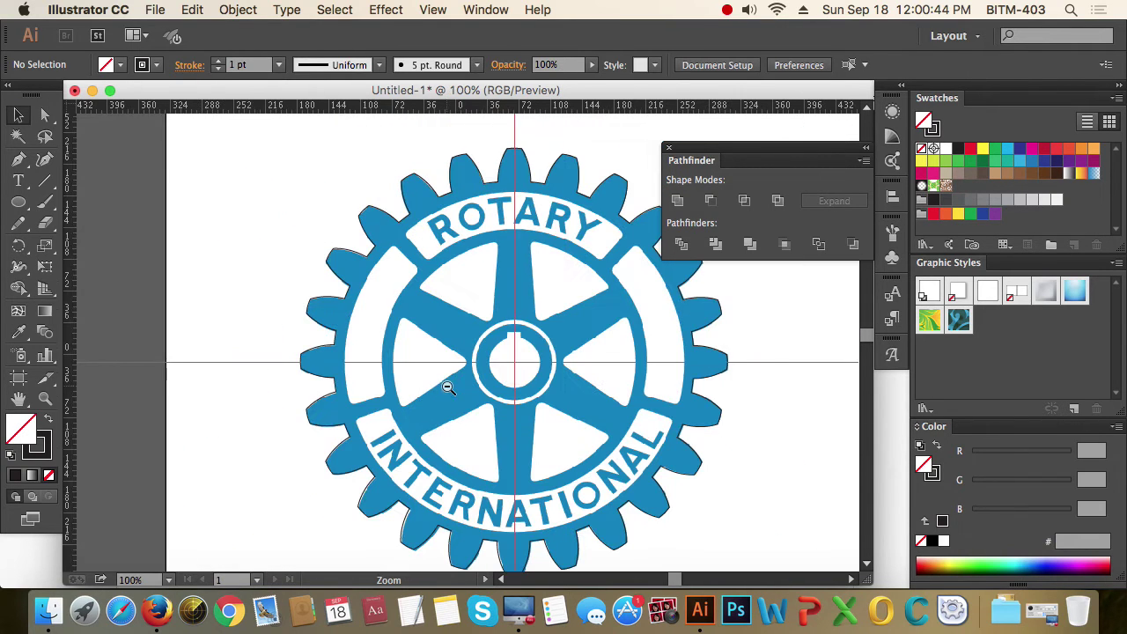
left_click(722, 311)
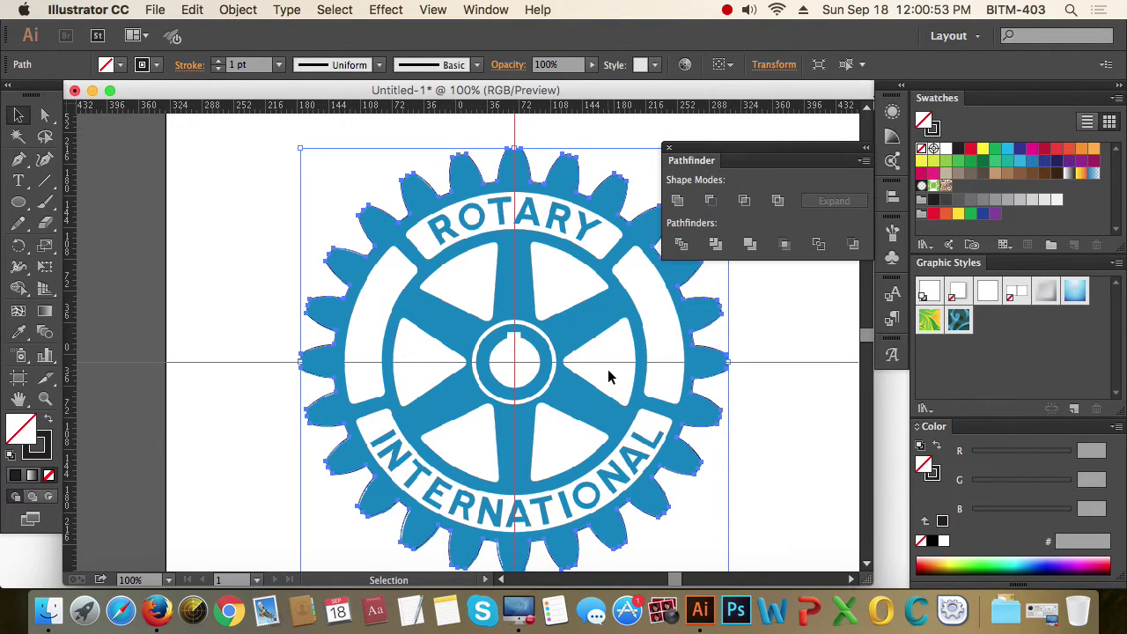
left_click(798, 372)
- Trace a closed straight-sided triangle with the Pen tool over the white spoke opening just left of the vertical guide
left_click_drag(314, 161, 710, 420)
left_click_drag(299, 266, 461, 410)
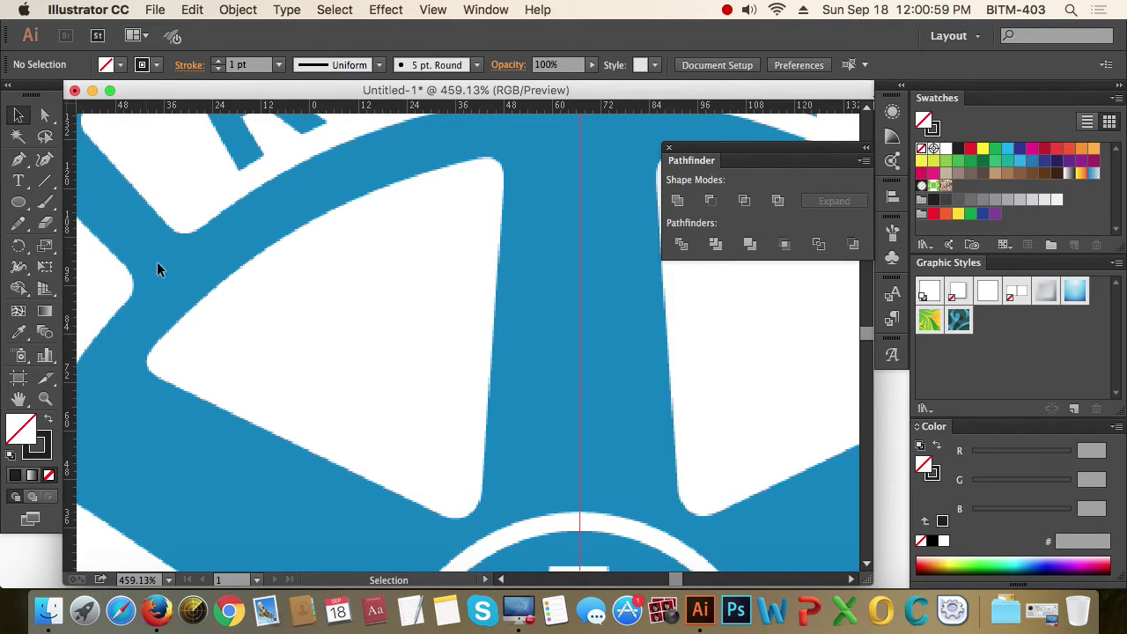
key("p")
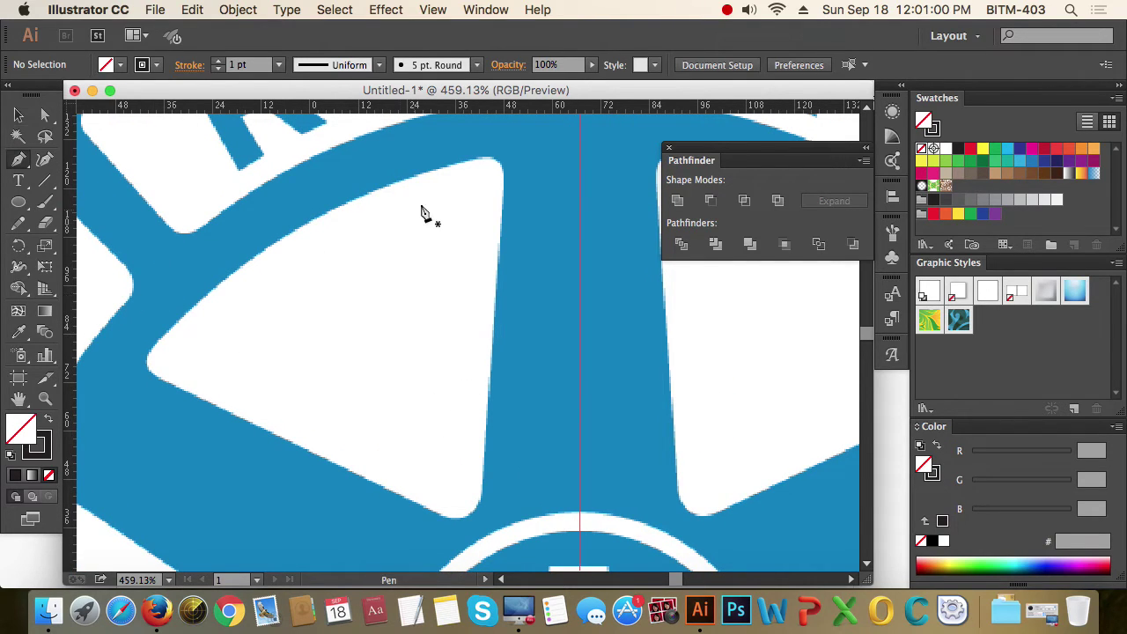
left_click(504, 154)
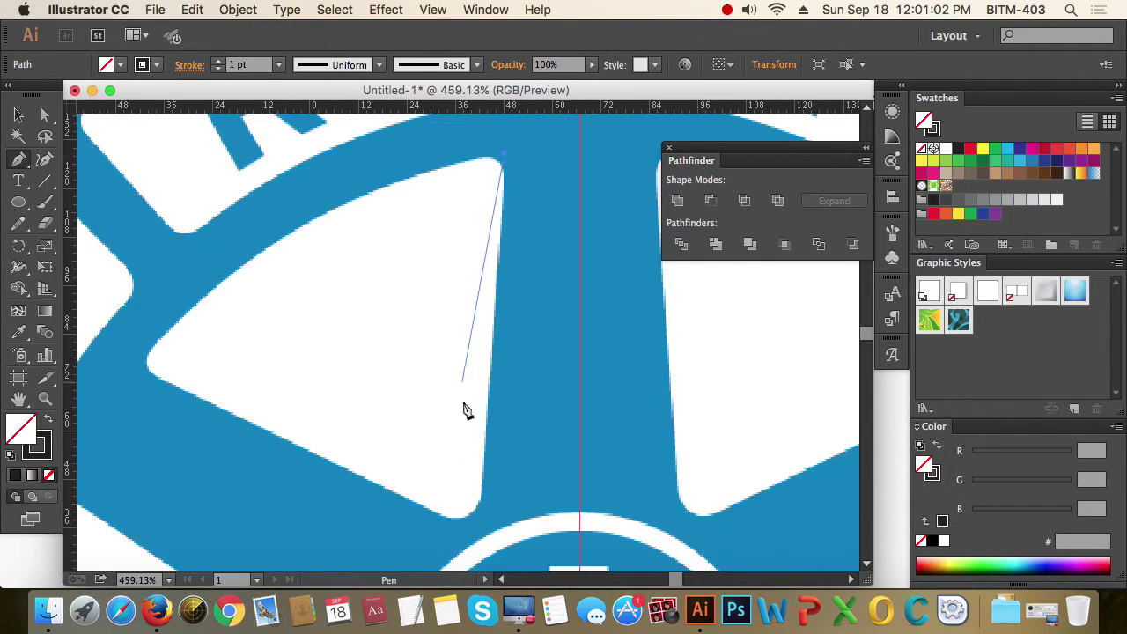
left_click(482, 529)
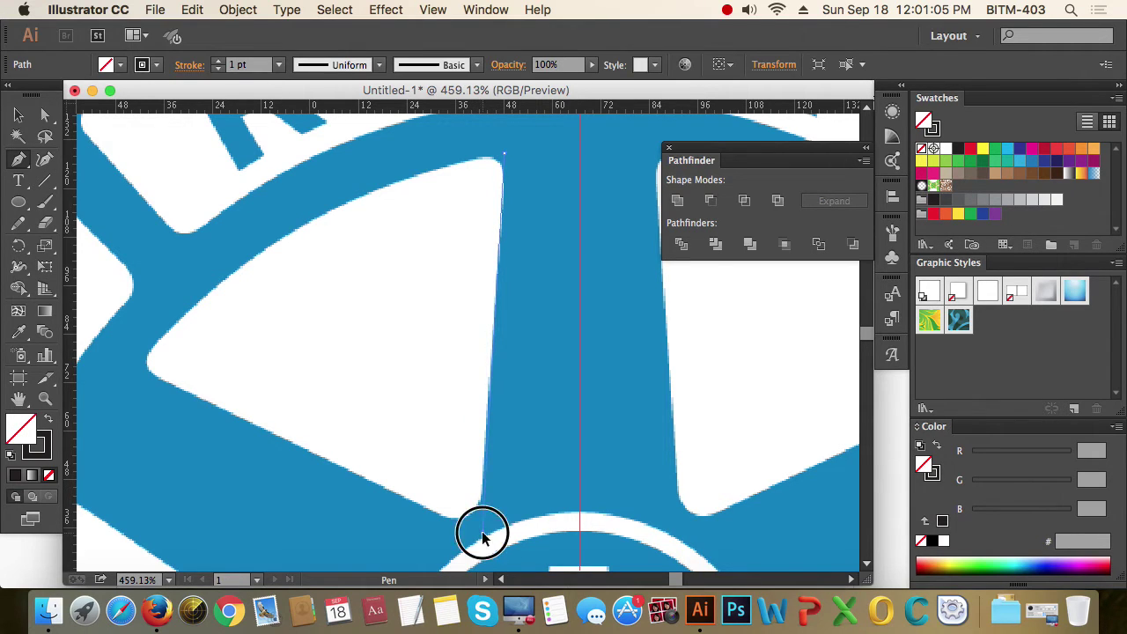
left_click(103, 354)
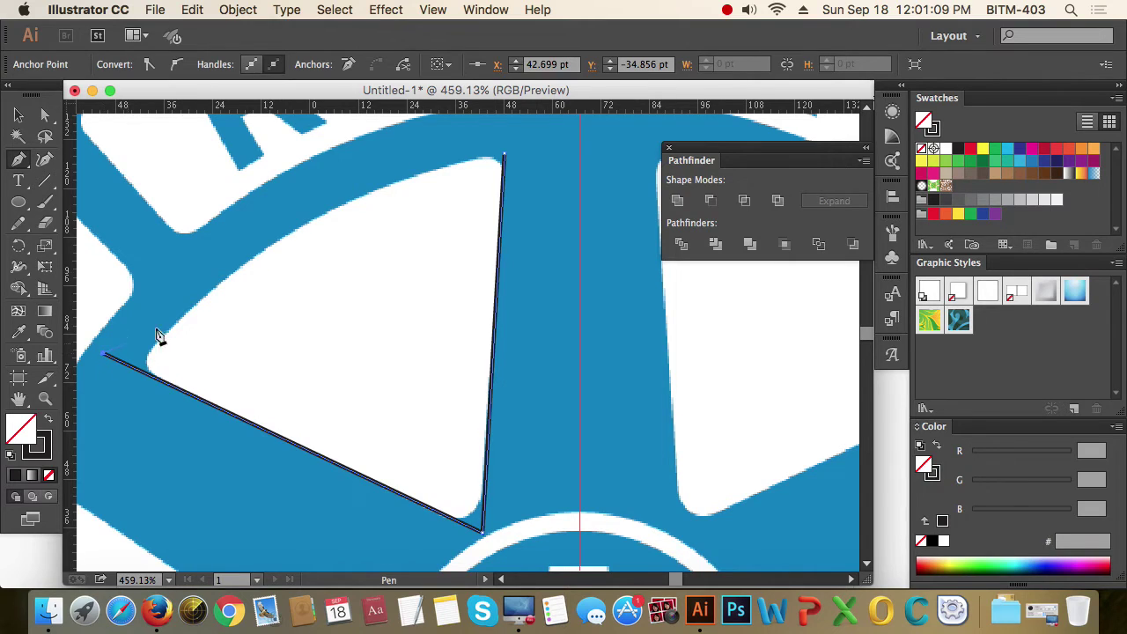
left_click(505, 158)
key("a")
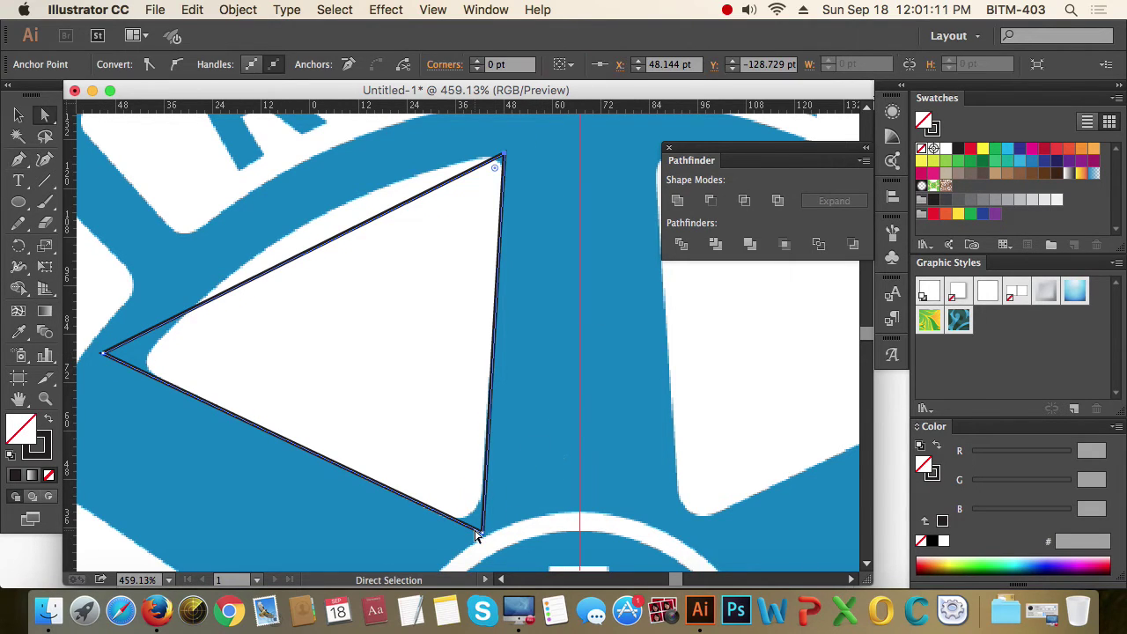
- Round the triangle's corner nearest the hub to about 6.6 pt and bend its outer edge outward with the Reshape tool
left_click_drag(482, 533, 461, 496)
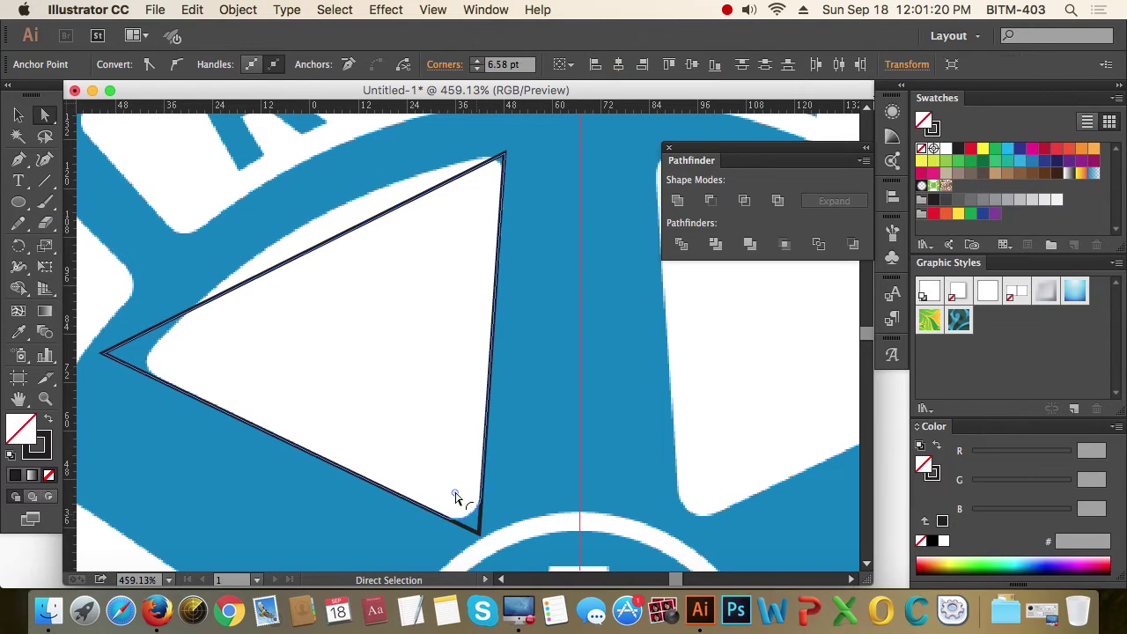
left_click(261, 251)
left_click_drag(48, 251, 129, 290)
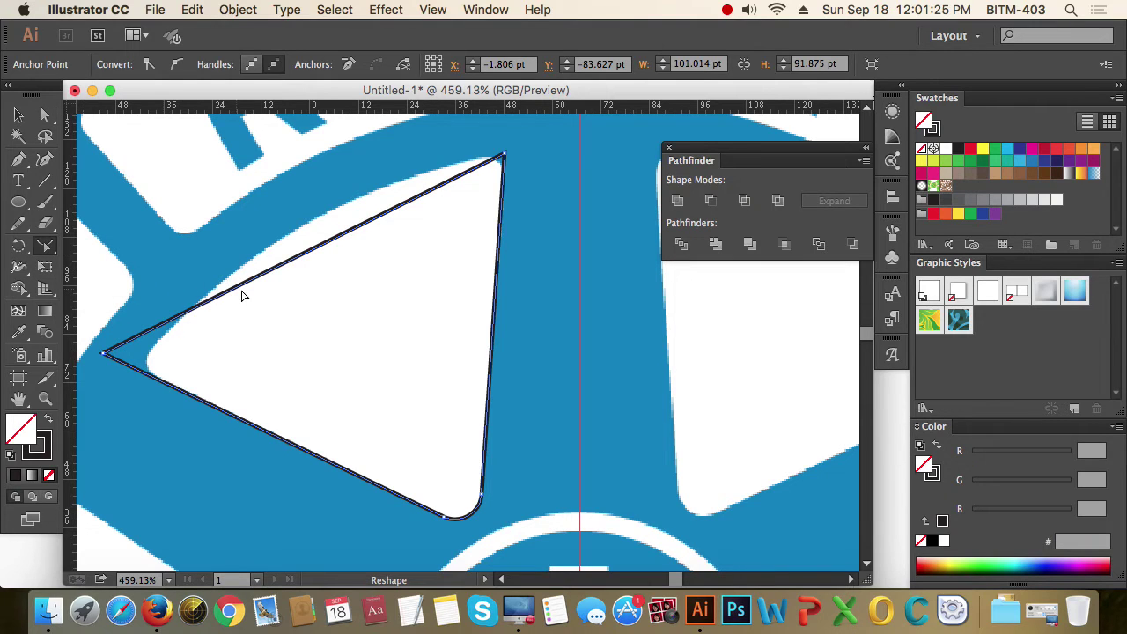
left_click_drag(298, 260, 290, 234)
- Adjust the triangle's outer corner anchors and its curved edge with Direct Selection so they follow the white spoke opening
left_click(45, 115)
left_click_drag(108, 357, 138, 367)
left_click(504, 157)
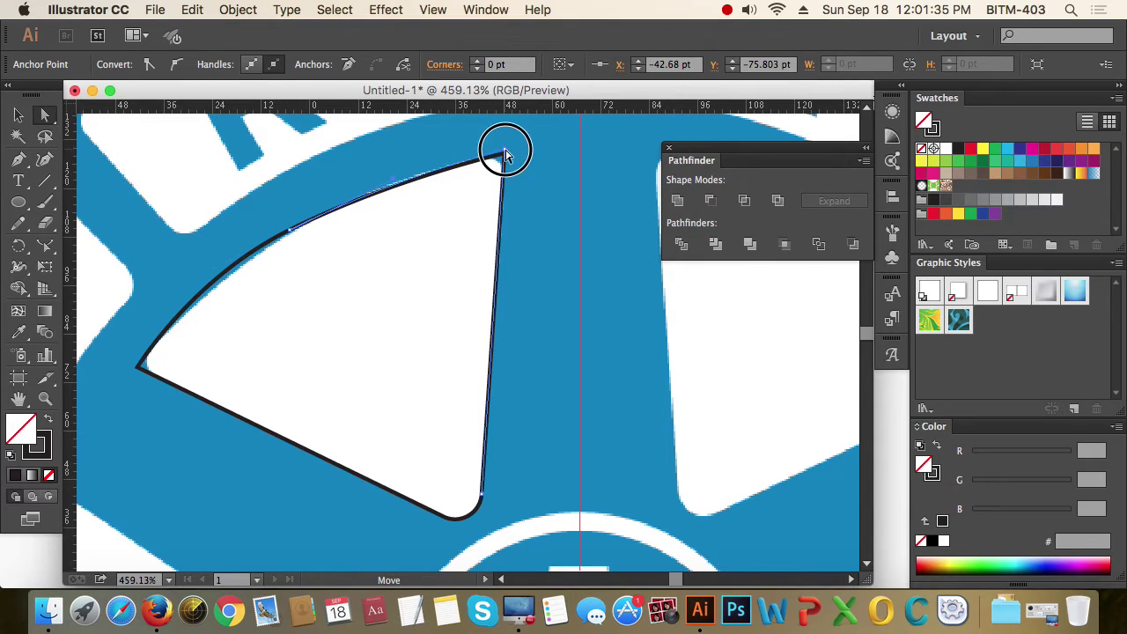
left_click(291, 235)
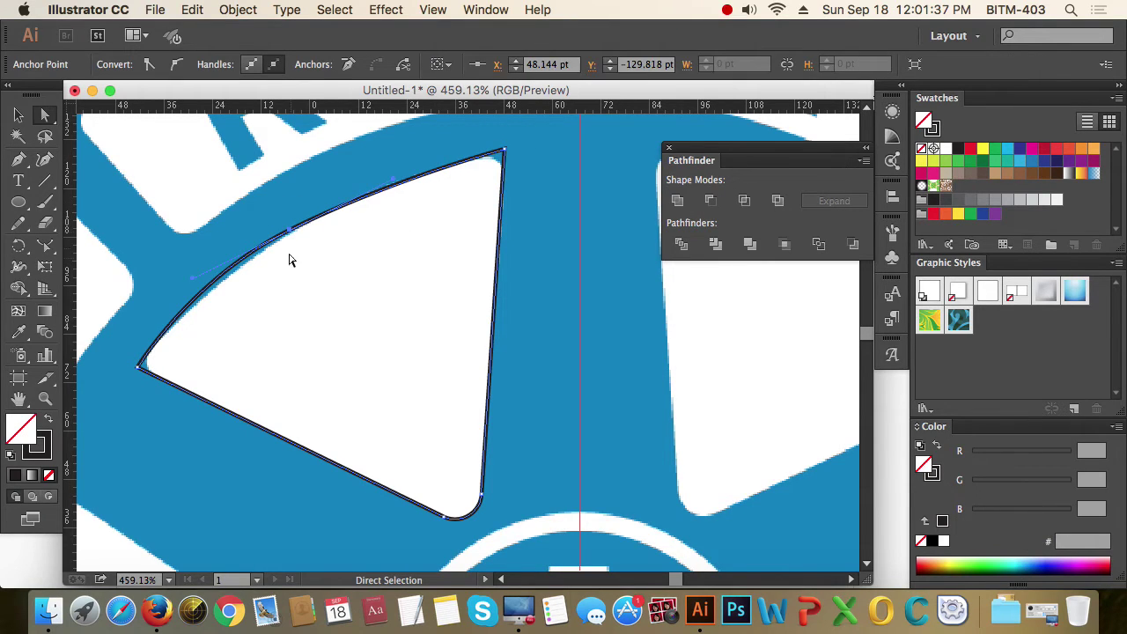
left_click_drag(193, 280, 194, 284)
left_click_drag(289, 229, 295, 237)
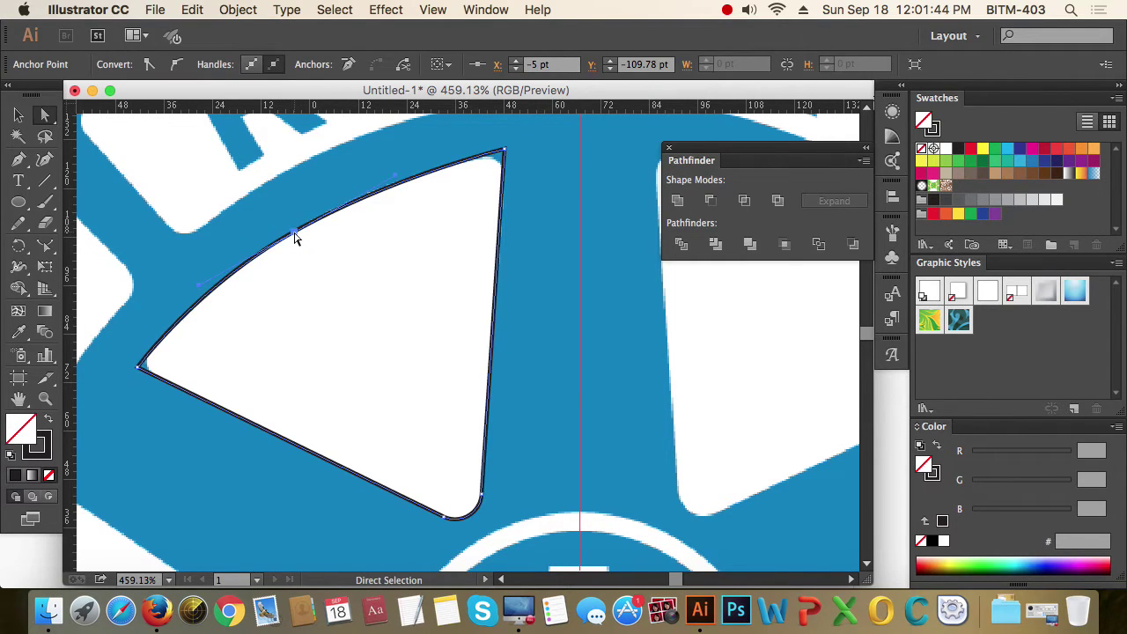
- Round the triangle's two outer corners, the one farthest from the vertical guide to about 4.5 pt, and fine-tune the curved edge
left_click(504, 151)
left_click_drag(486, 187, 486, 180)
left_click(155, 369)
left_click_drag(155, 369, 167, 362)
left_click(296, 235)
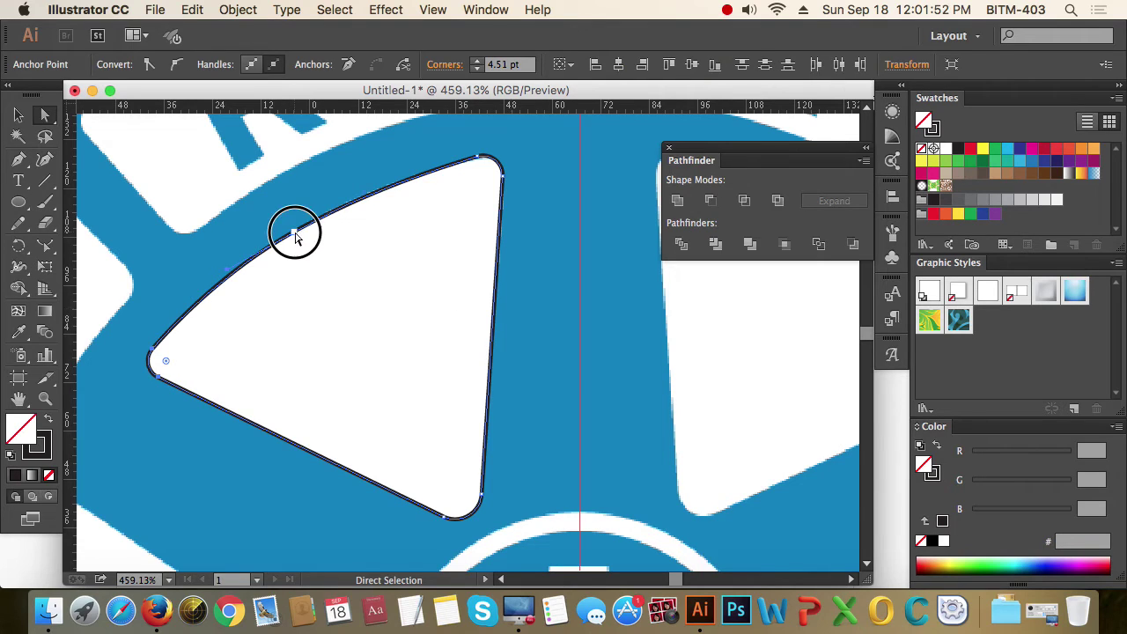
left_click(363, 192)
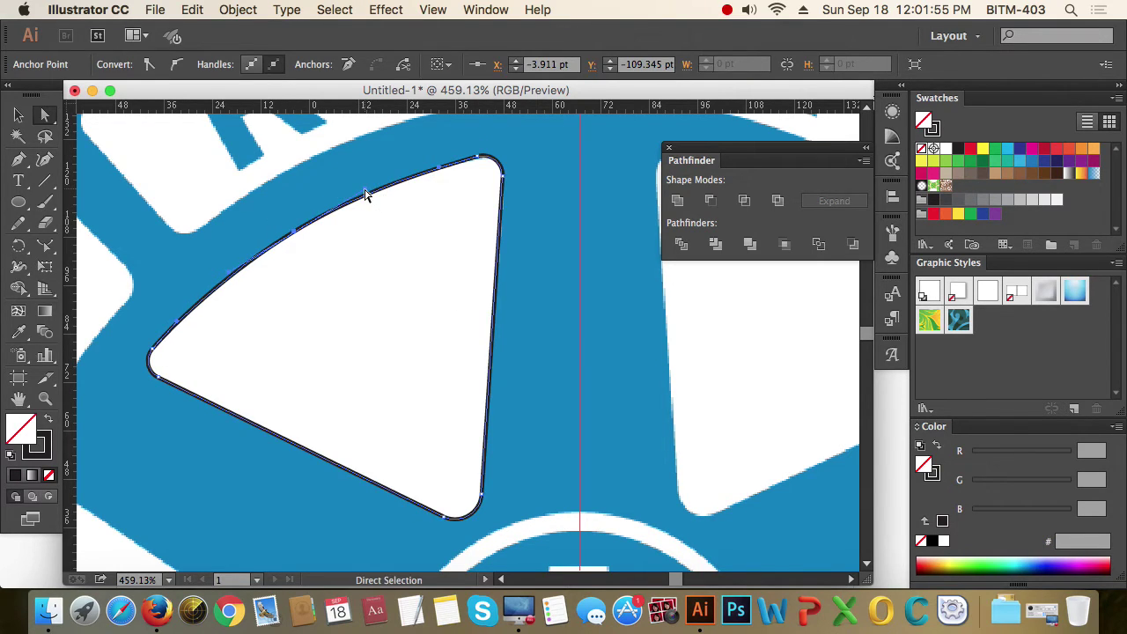
left_click_drag(366, 194, 370, 190)
left_click(543, 309)
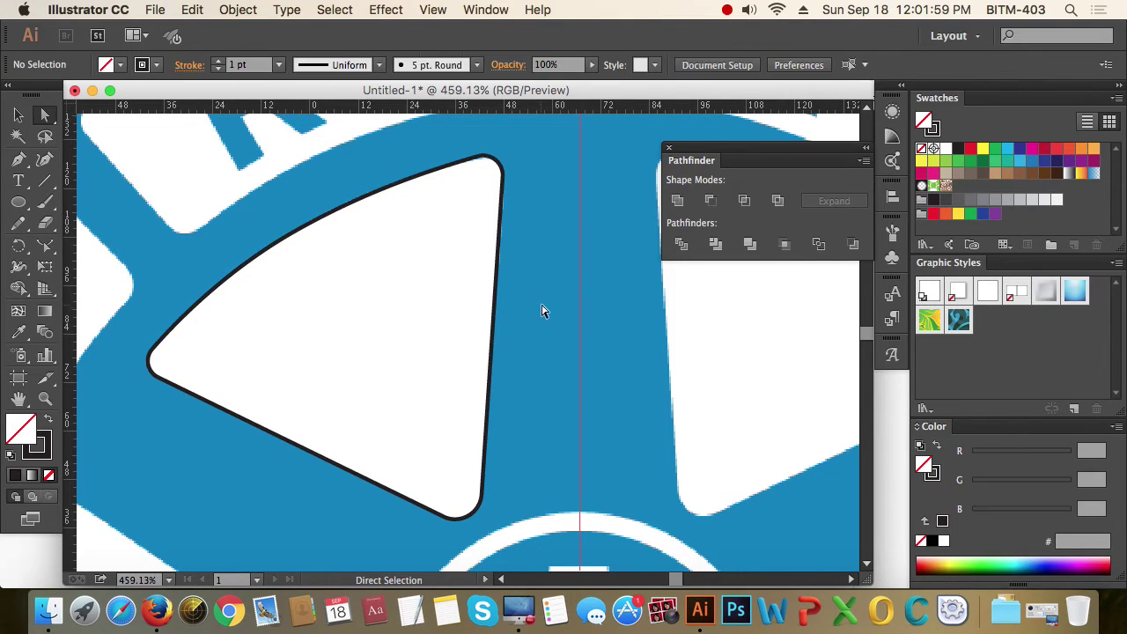
- Rotate copies of the traced opening about the wheel's centre onto the other two spoke openings left of the vertical guide
left_click(17, 114)
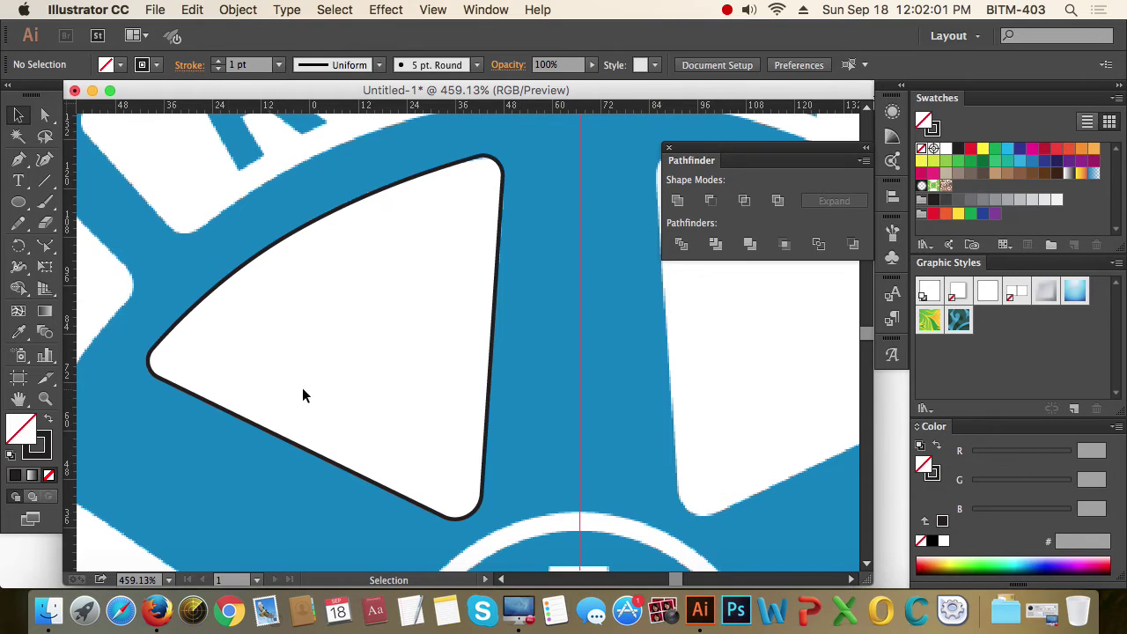
left_click_drag(483, 458, 446, 435)
left_click(434, 417, "alt+super")
left_click(434, 417, "alt+super")
left_click(435, 416, "alt+super")
left_click(435, 416, "alt+super")
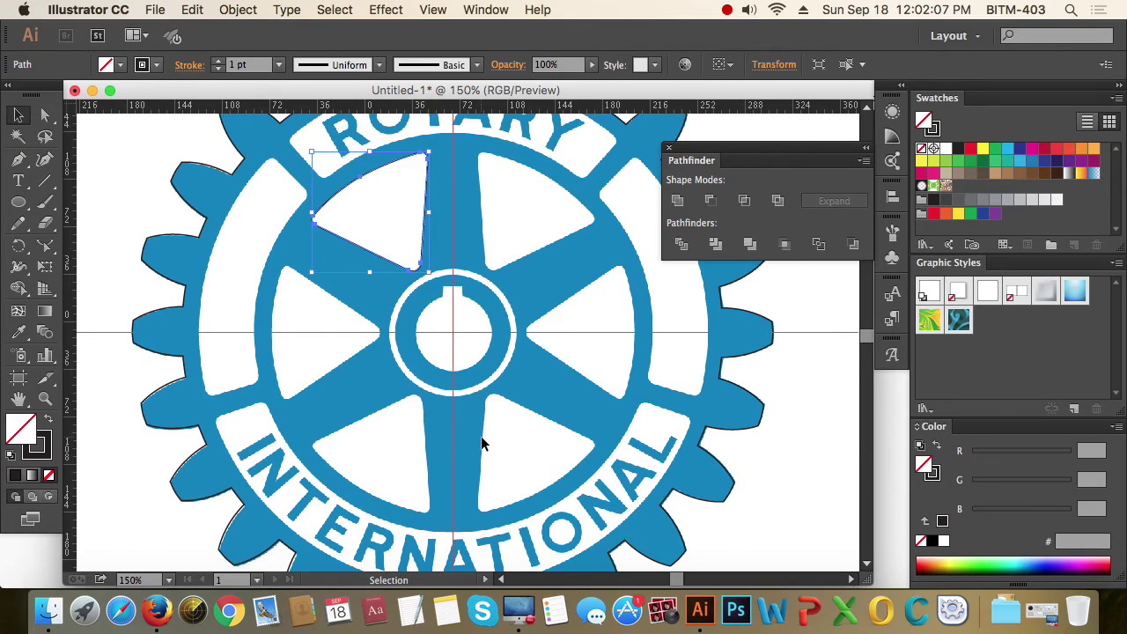
left_click_drag(576, 377, 569, 408)
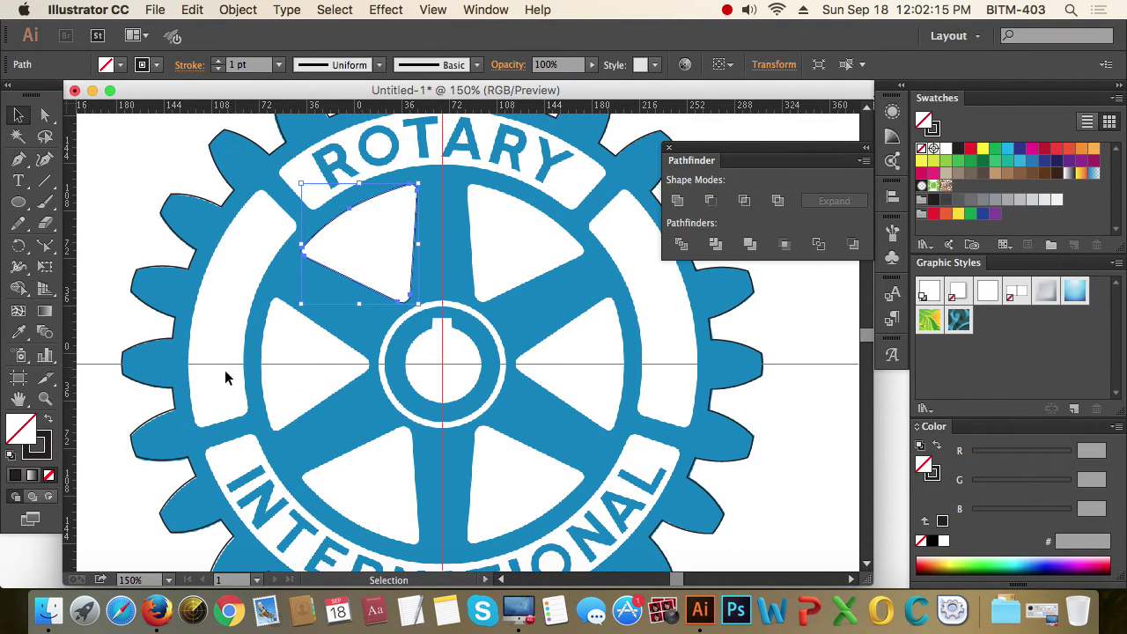
left_click(45, 246)
left_click(17, 246)
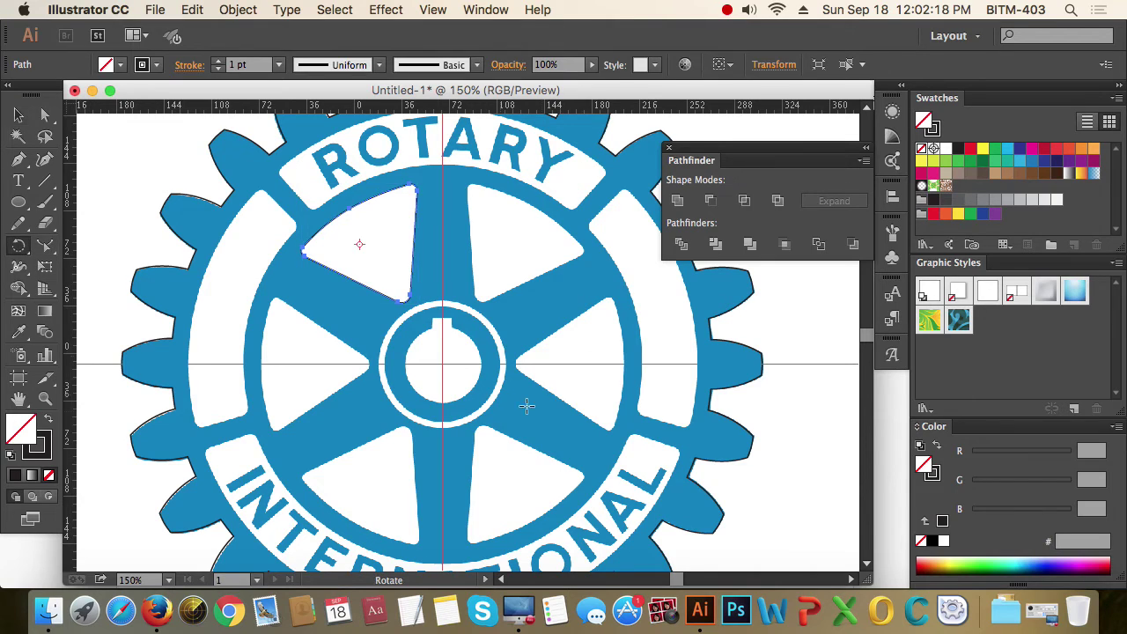
left_click(442, 363)
mouse_move(378, 272)
left_mouse_down()
mouse_move(322, 361)
mouse_move(328, 371)
left_mouse_up()
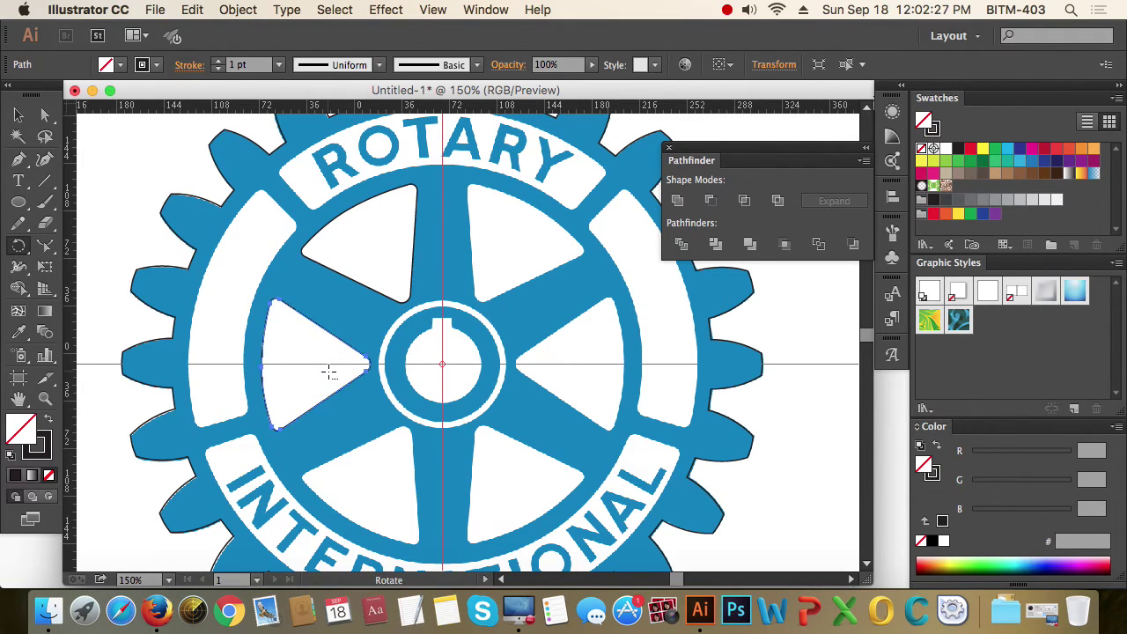
left_click_drag(357, 415, 444, 483)
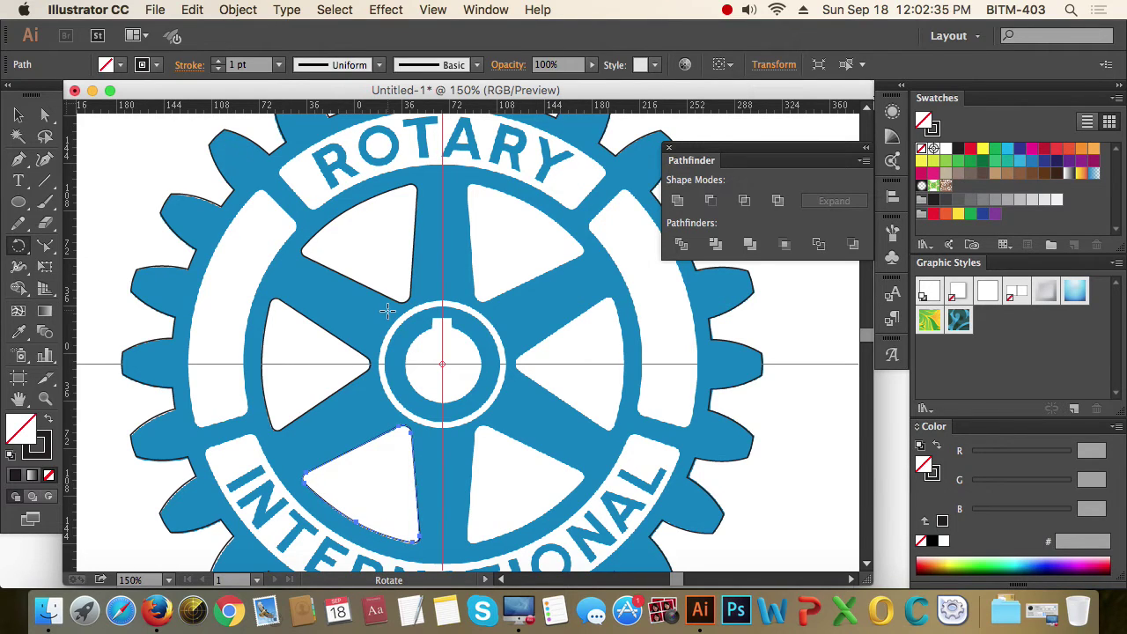
- Reflect a copy of the three traced openings across the vertical guide onto the other half of the wheel
left_click(19, 115)
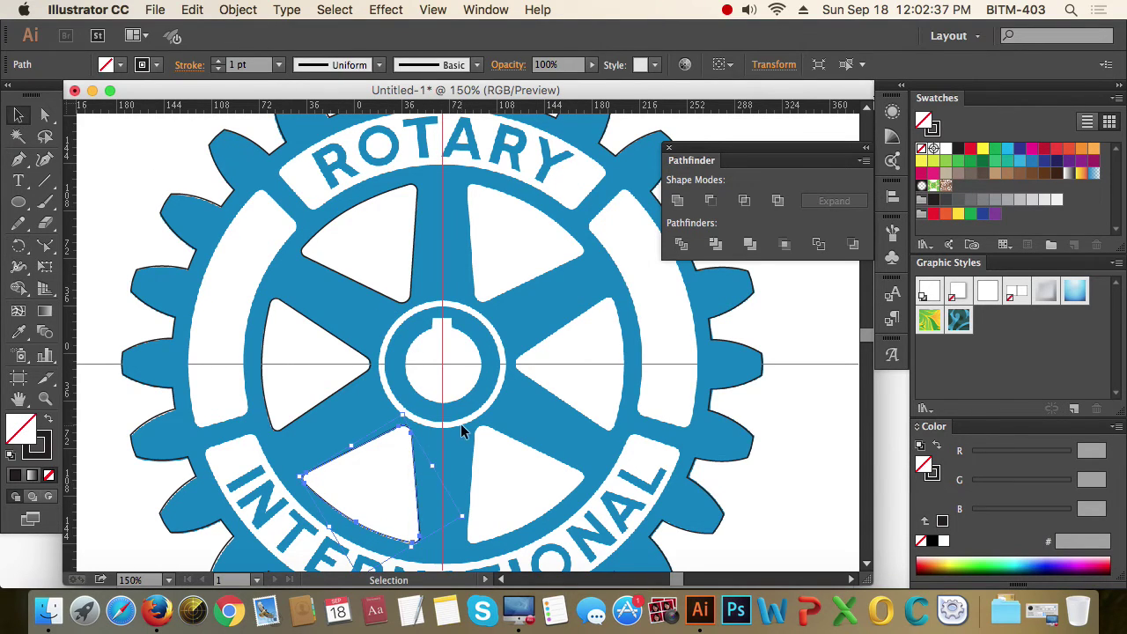
left_click(434, 450)
left_click_drag(434, 450, 353, 282)
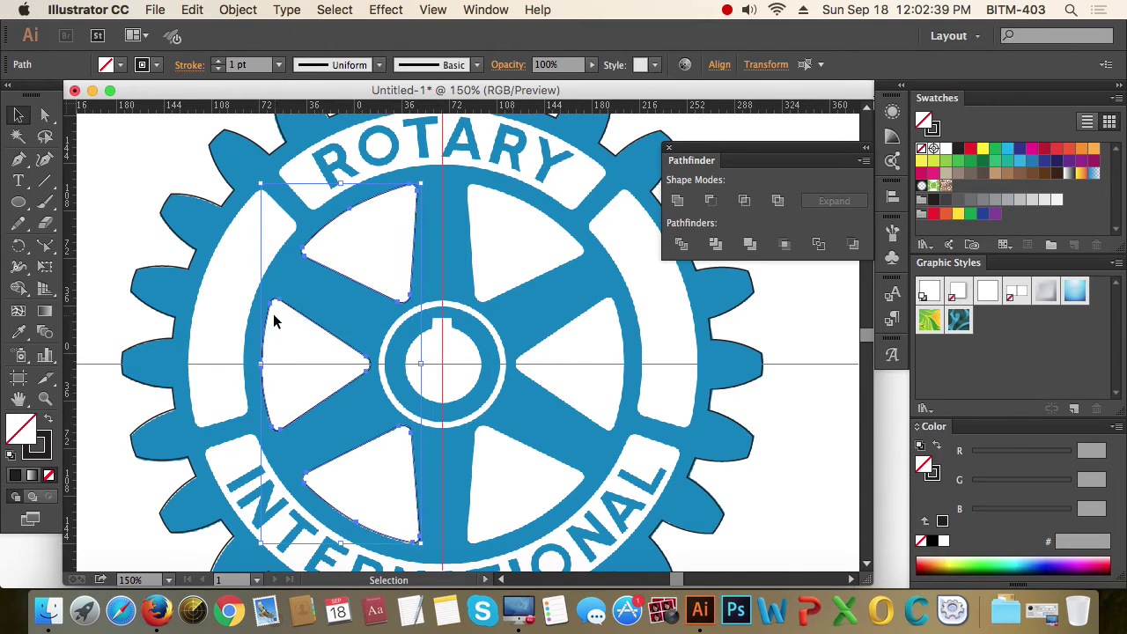
left_click_drag(18, 246, 88, 265)
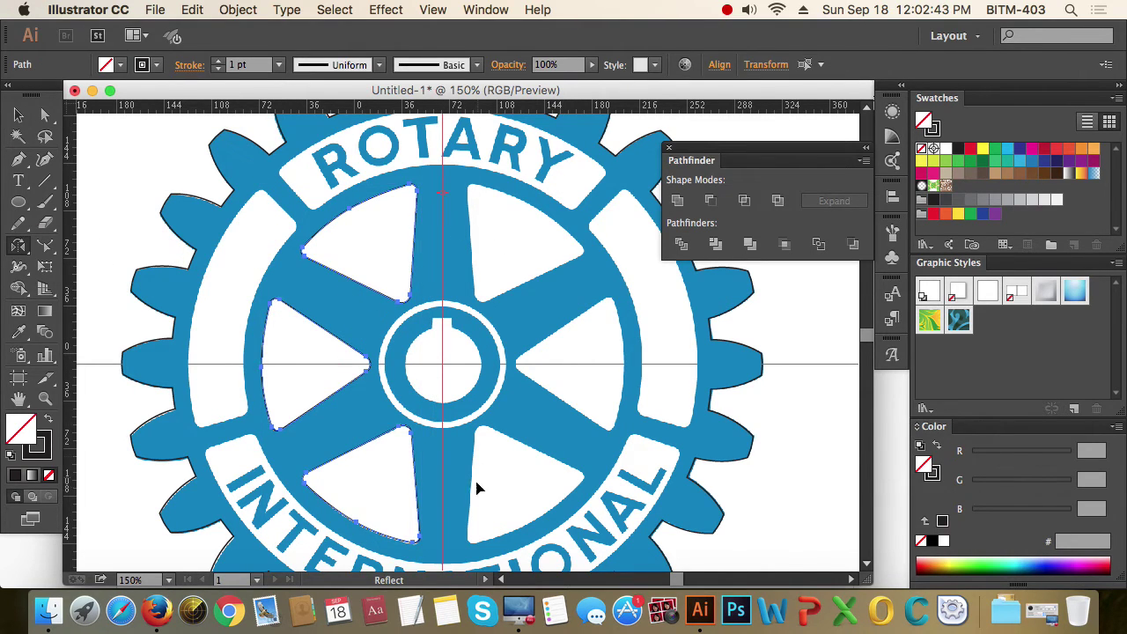
left_click_drag(443, 524, 443, 524)
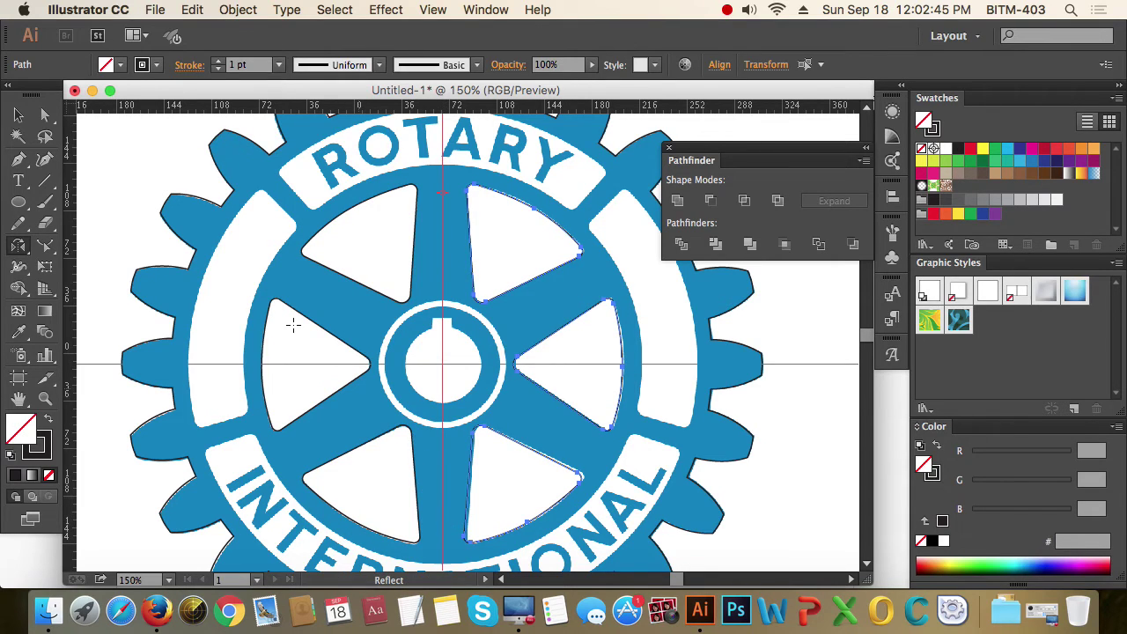
- Shift the three mirrored openings slightly outward and upward to line up with the reference wheel
left_click(17, 115)
left_click_drag(445, 421, 633, 528)
left_click_drag(628, 393, 637, 385)
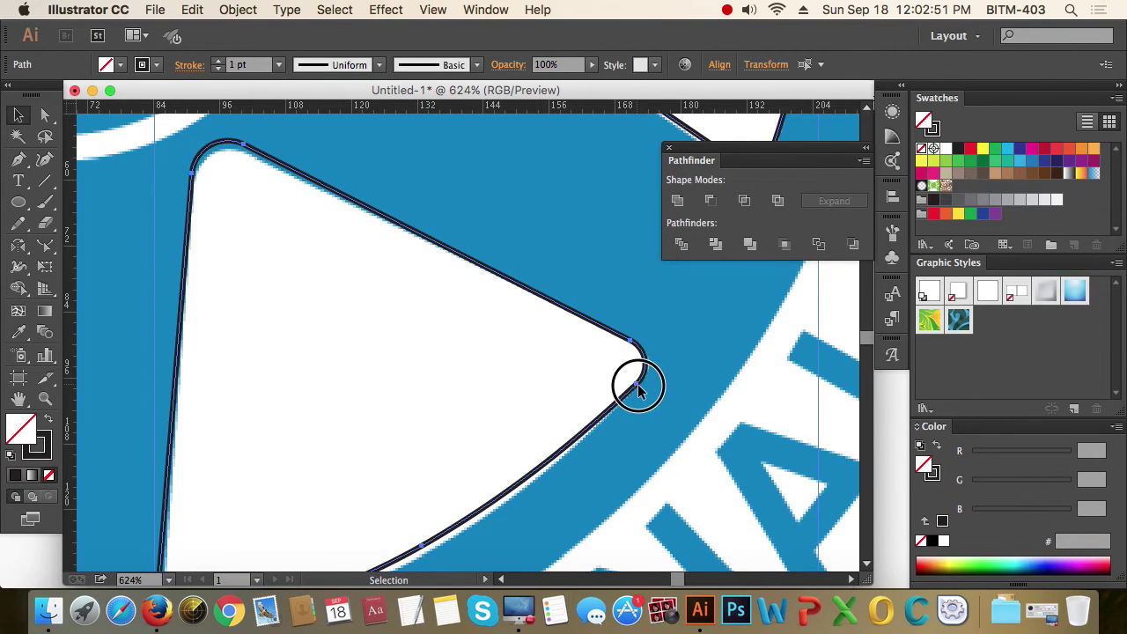
left_click(538, 294, "alt+super")
left_click(537, 294, "alt+super")
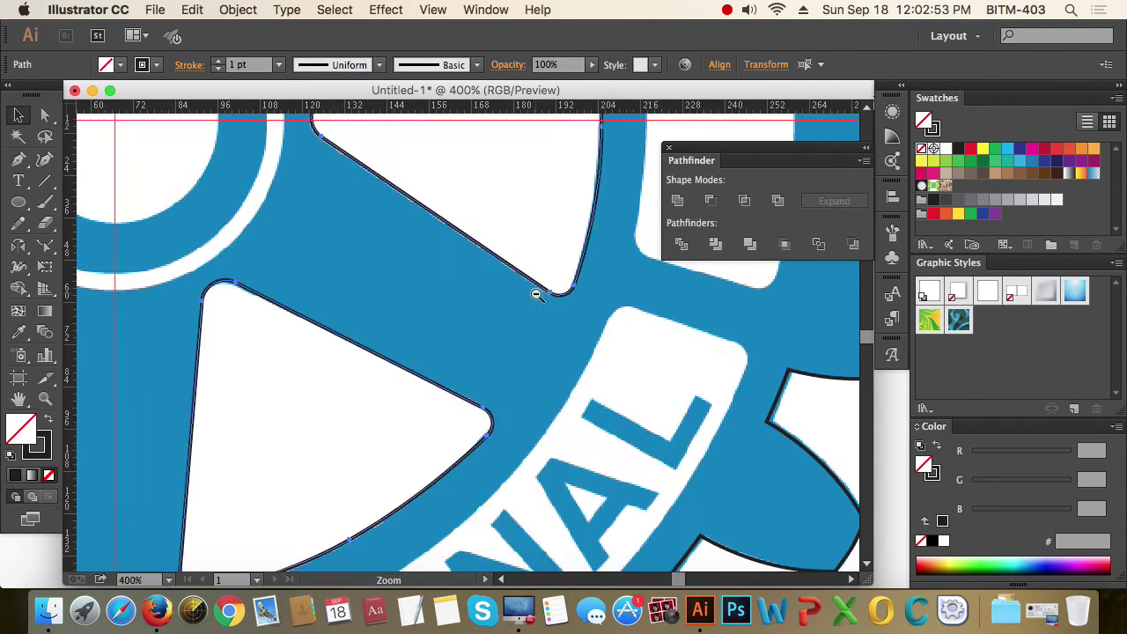
left_click(536, 295, "alt+super")
left_click(536, 294, "alt+super")
left_click_drag(388, 341, 511, 413)
left_click_drag(443, 327, 423, 398)
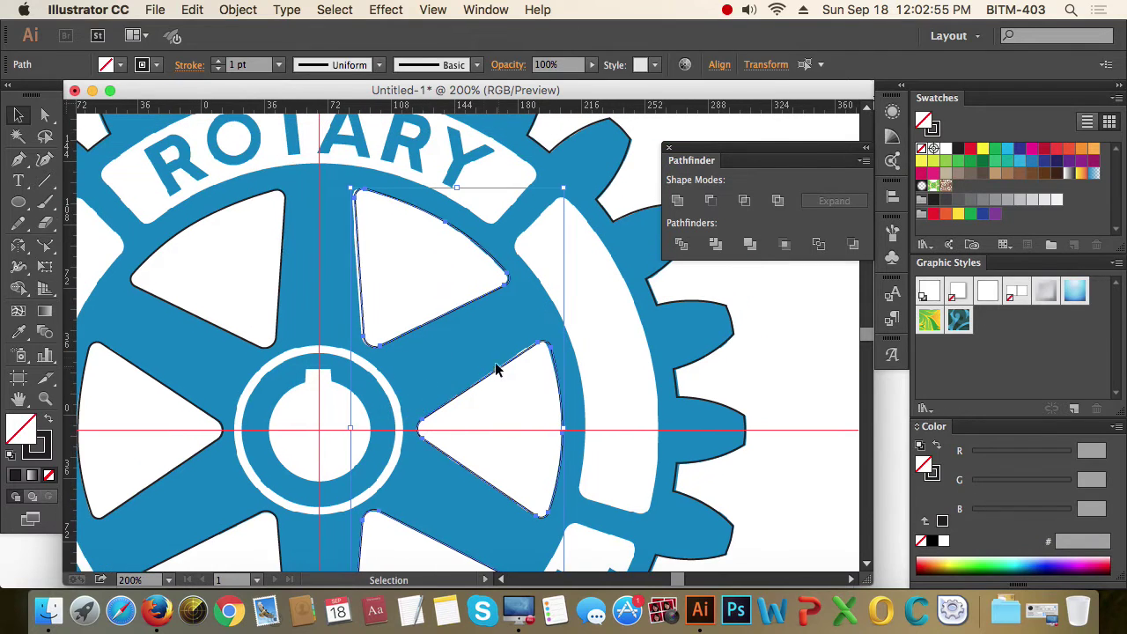
- Nudge the mirrored opening on the horizontal guide slightly toward the hub to fit the reference
left_click(497, 364)
left_click_drag(265, 160, 541, 415)
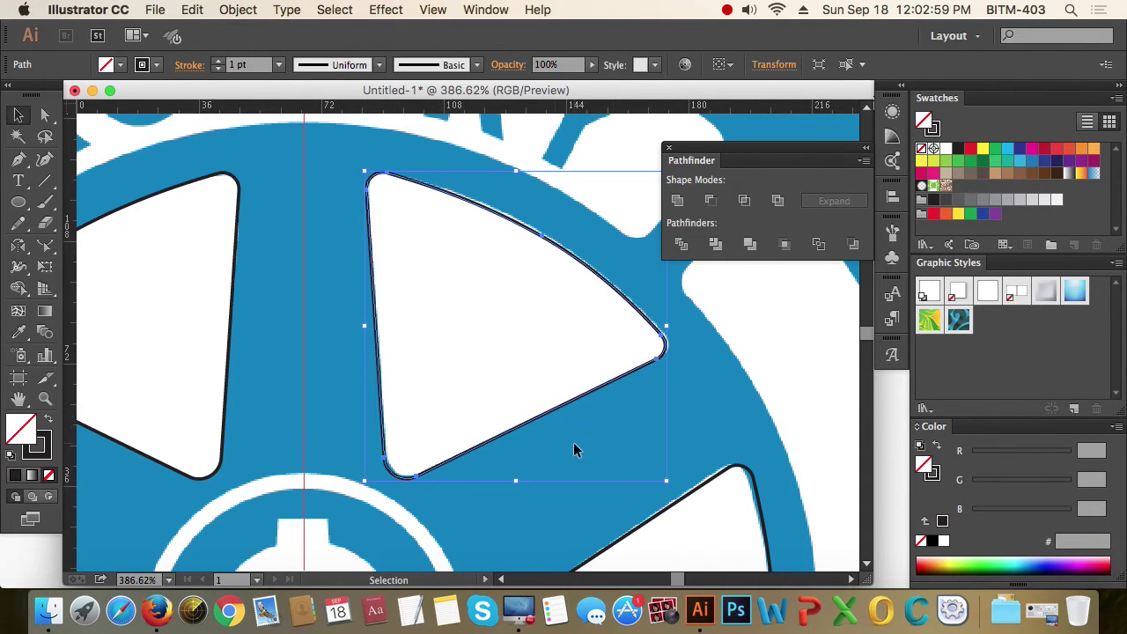
left_click(609, 478)
left_click_drag(609, 479, 505, 260)
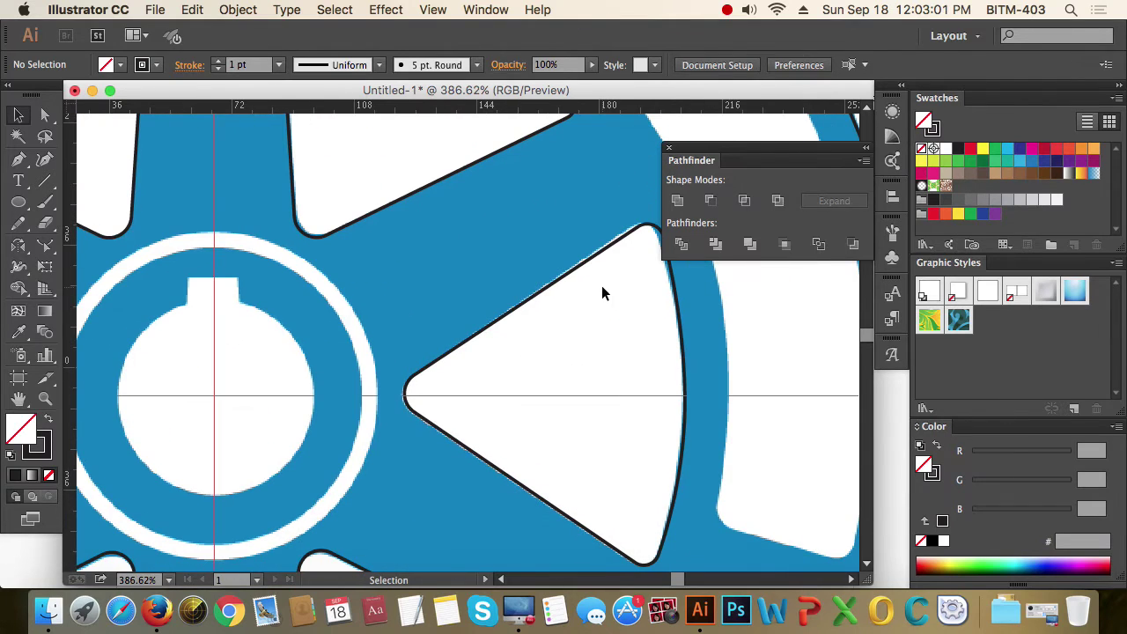
left_click(586, 259)
left_click_drag(645, 374, 553, 319)
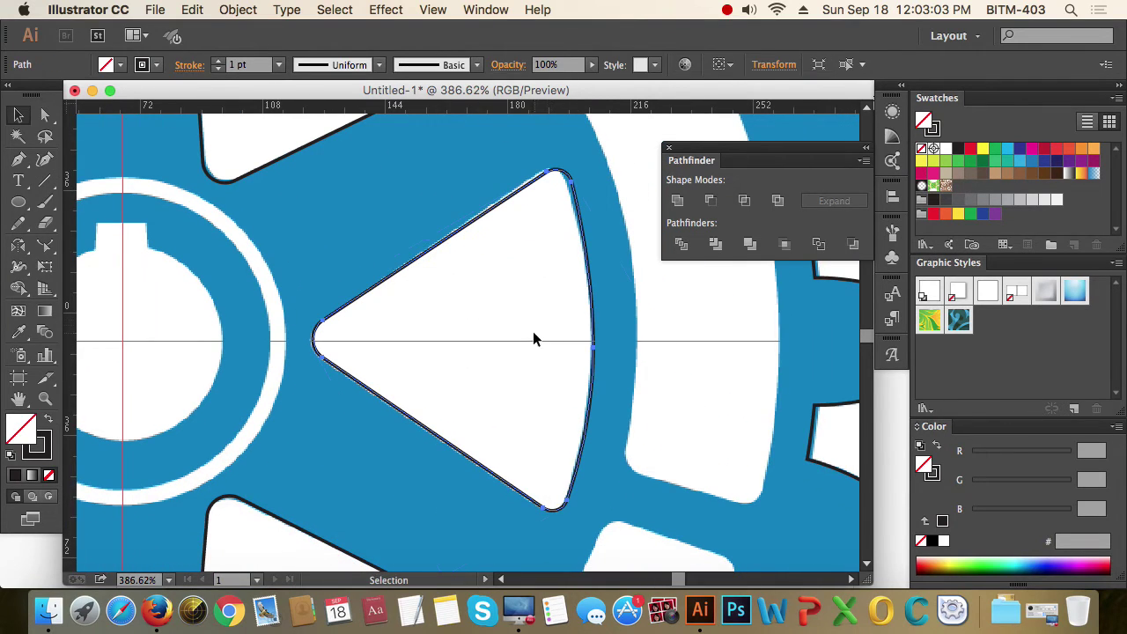
left_click_drag(591, 380, 586, 382)
left_click(523, 420, "alt+super")
left_click(523, 420, "alt+super")
left_click(523, 420, "alt+super")
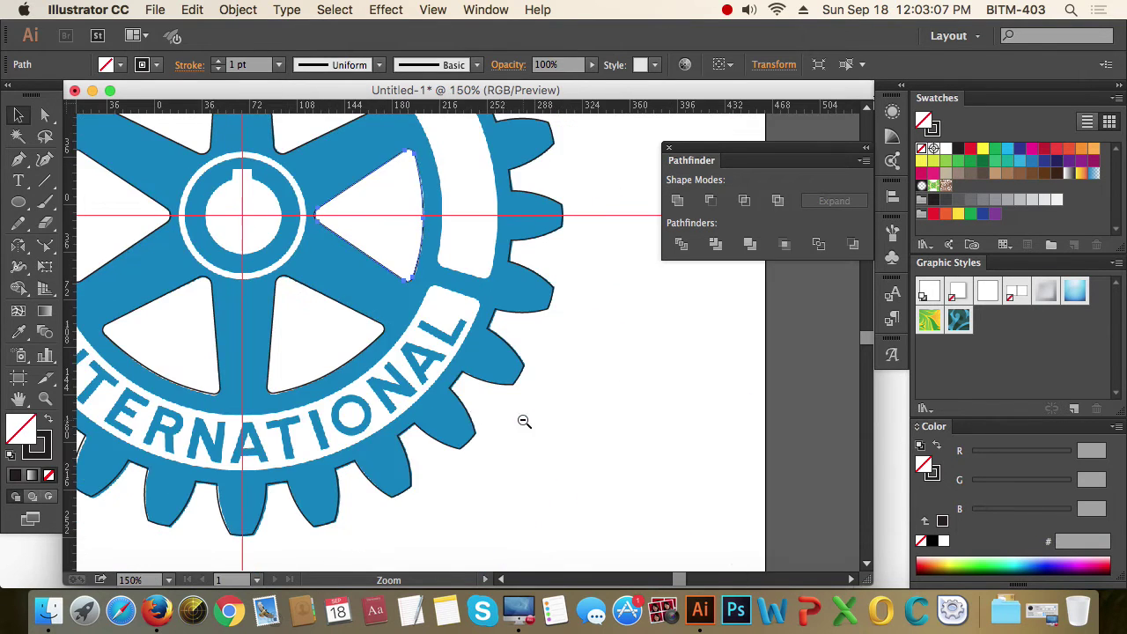
- Rotate the lower mirrored spoke opening slightly about the hub's centre to match the reference angle
left_click_drag(373, 414, 584, 488)
left_click_drag(349, 293, 609, 500)
left_click(588, 457)
left_click(589, 396, "alt+super")
left_click(578, 378, "alt+super")
left_click_drag(426, 301, 474, 376)
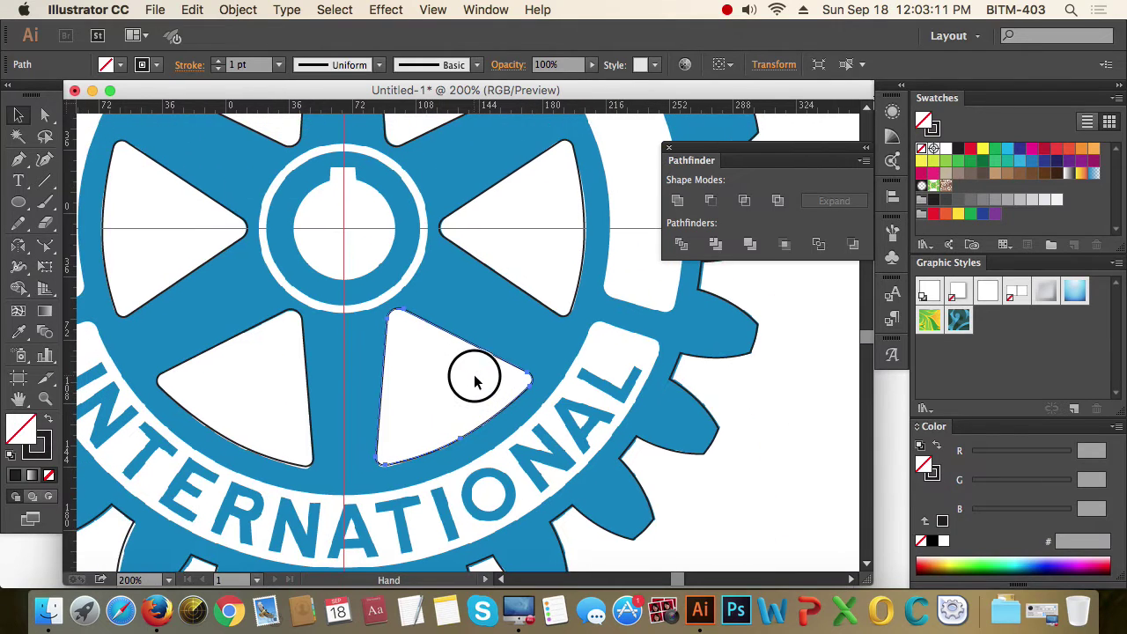
left_click_drag(437, 460, 476, 488)
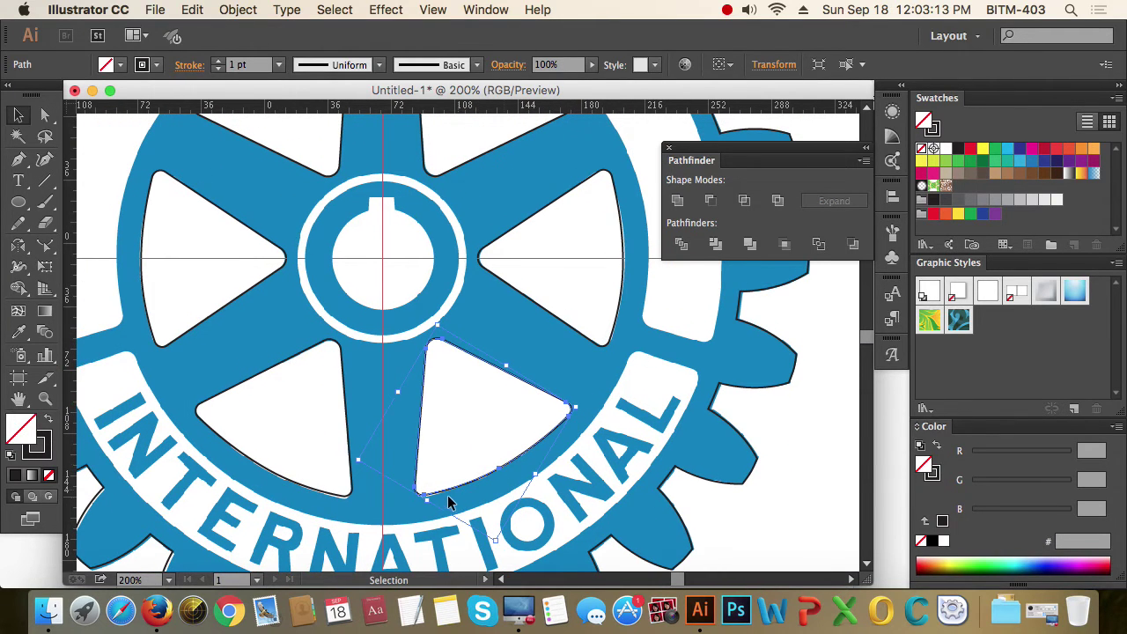
left_click(17, 245)
left_click(97, 244)
left_click(381, 257)
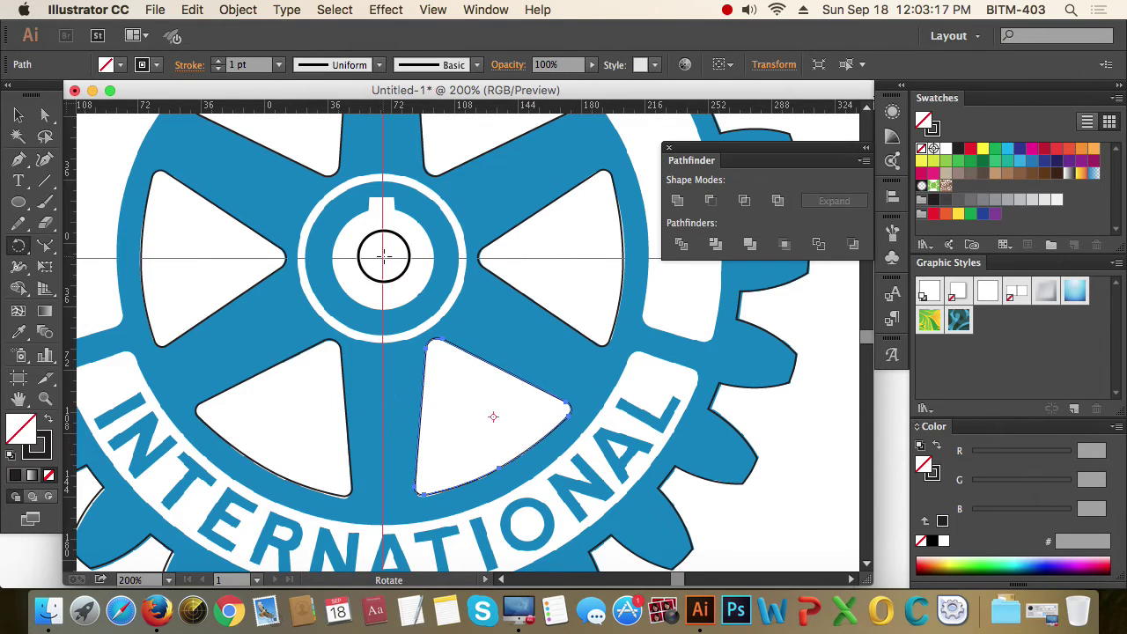
left_click_drag(582, 402, 581, 400)
left_click(18, 115)
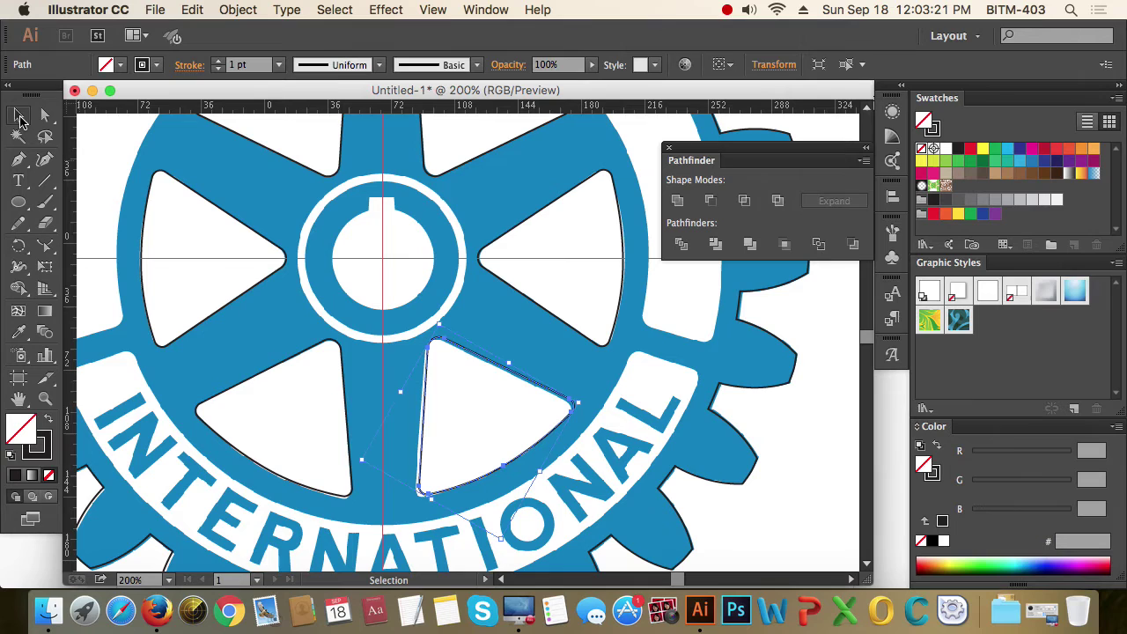
- Nudge the lower mirrored opening into place over its white reference area and deselect it
left_click_drag(538, 388, 532, 386)
key("super+space")
left_click_drag(393, 324, 635, 455)
left_click_drag(579, 359, 581, 353)
key("super+alt+space")
left_click(478, 408, "alt+super")
left_click(478, 408, "alt+super")
left_click(478, 407, "alt+super")
key("space")
left_click_drag(479, 303, 465, 339)
left_click(483, 342)
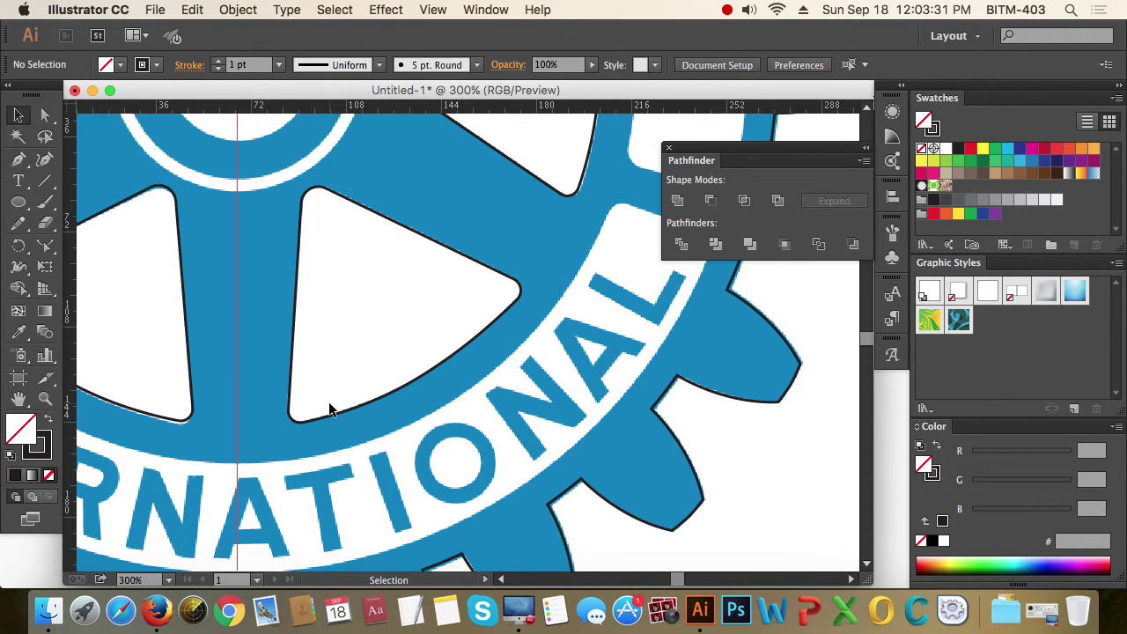
- Examine the fit of the traced spoke openings against the whole reference wheel
key("space")
left_click_drag(501, 256, 496, 378)
left_click_drag(534, 301, 515, 421)
mouse_move(546, 327)
left_mouse_down()
mouse_move(547, 422)
mouse_move(540, 394)
mouse_move(479, 371)
left_mouse_up()
key("super+alt+space")
left_click(398, 375, "alt+super")
key("space")
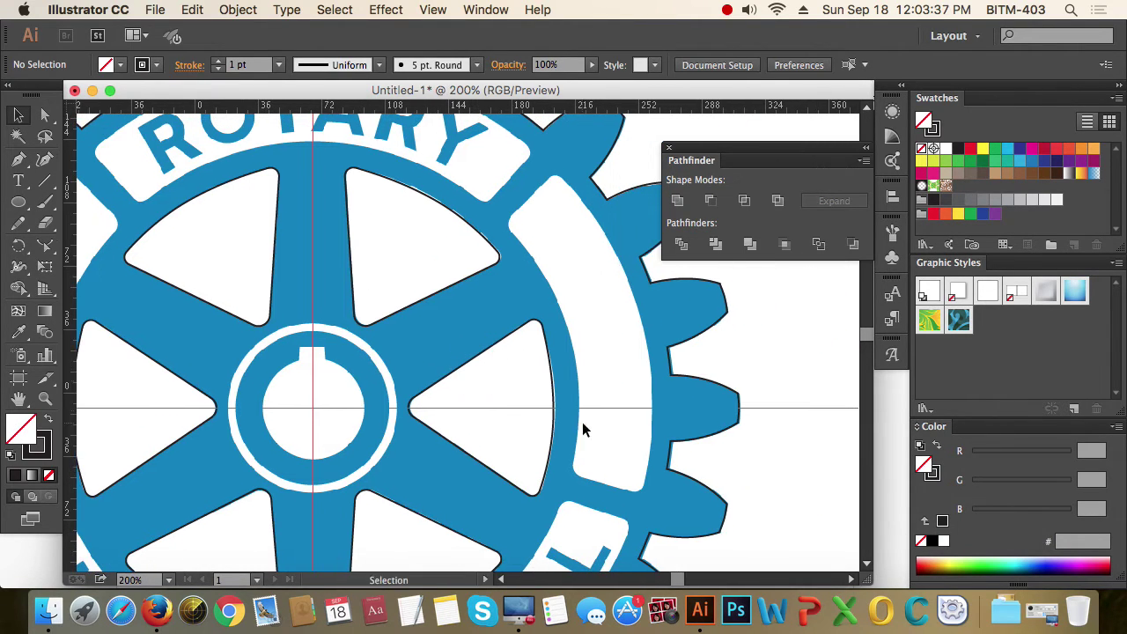
key("super+alt+space")
left_click(393, 384, "alt+super")
left_click(392, 383, "alt+super")
key("space")
left_click_drag(518, 347, 476, 383)
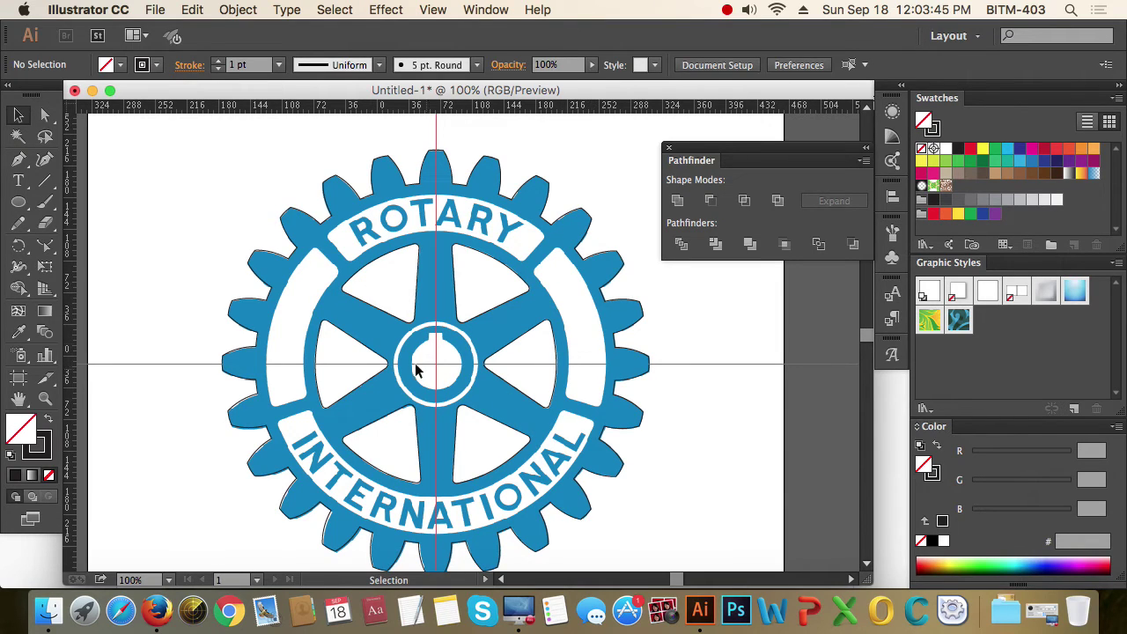
- Hide the six traced spoke-opening outlines
left_click(524, 443)
key("a")
left_click(524, 445)
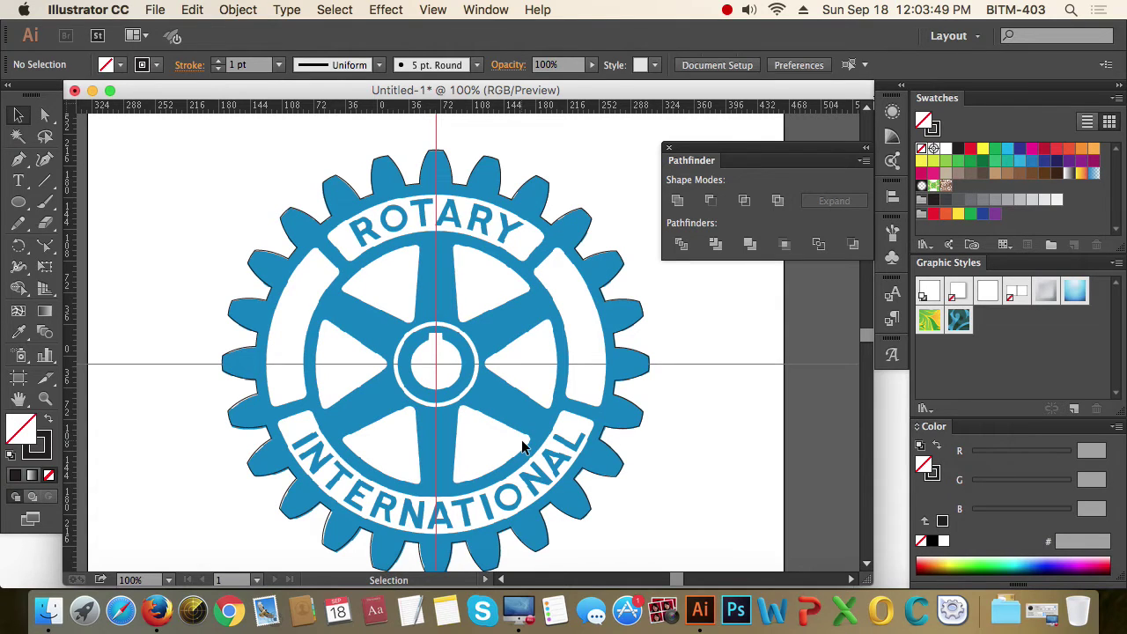
- Draw a circle centred on the guide intersection, sized to the outer edge of the white lettering band
left_click_drag(233, 176, 675, 542)
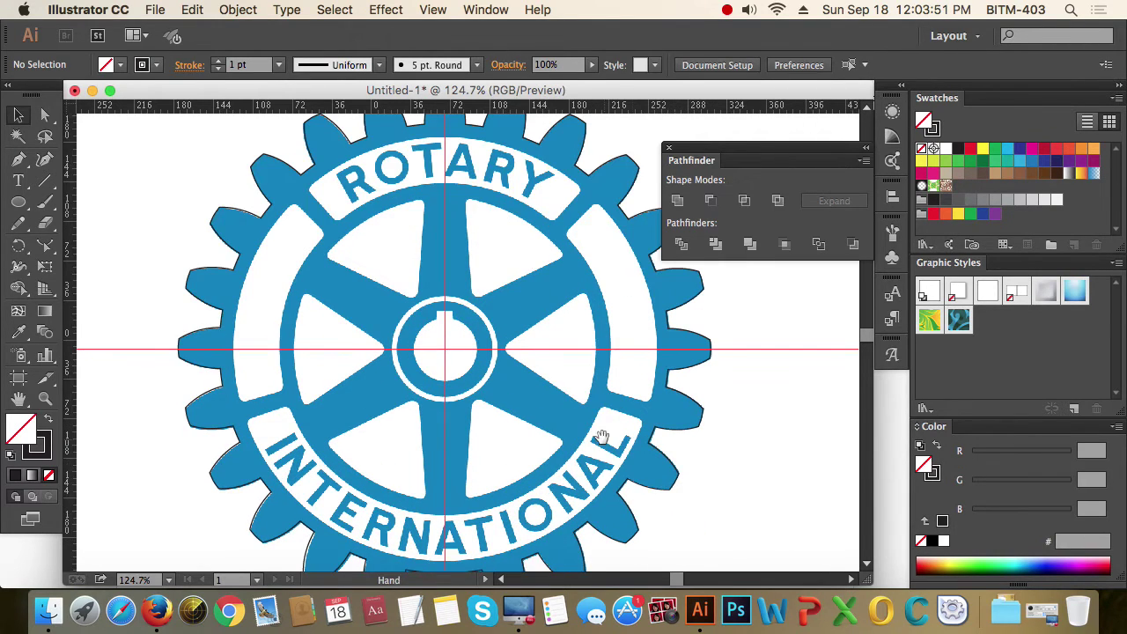
left_click_drag(605, 440, 570, 450)
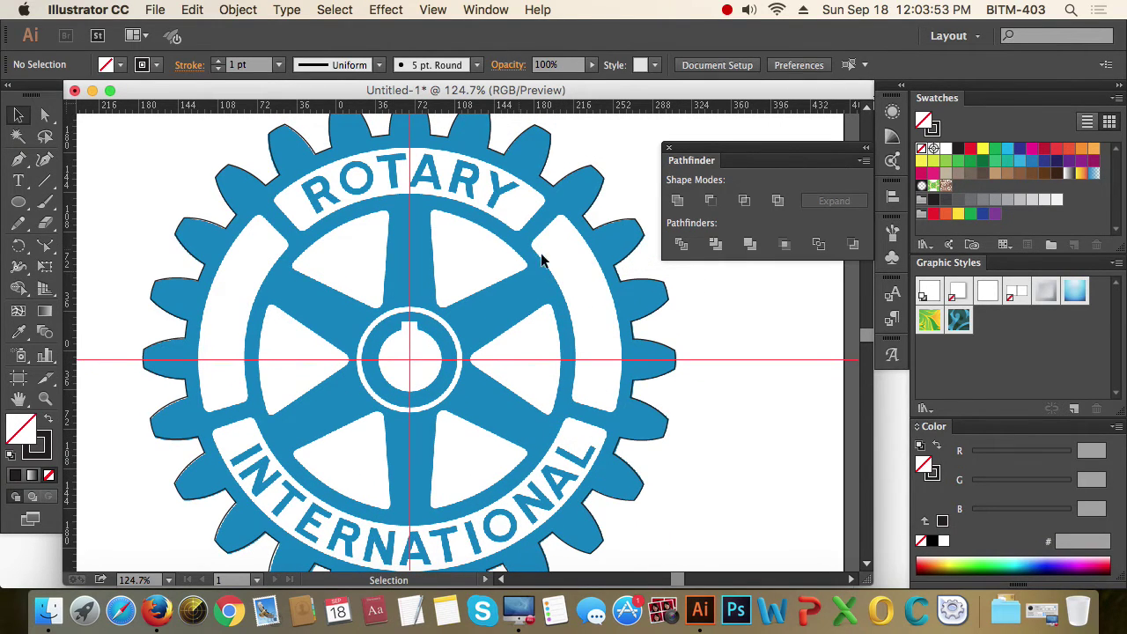
left_click(18, 202)
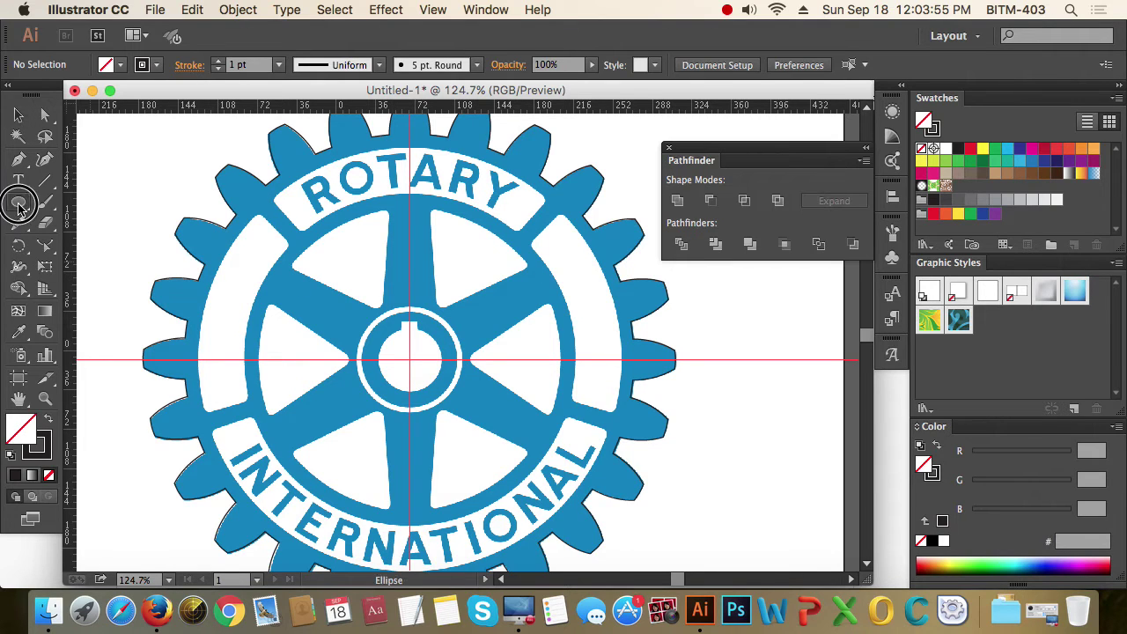
left_click_drag(408, 359, 622, 521)
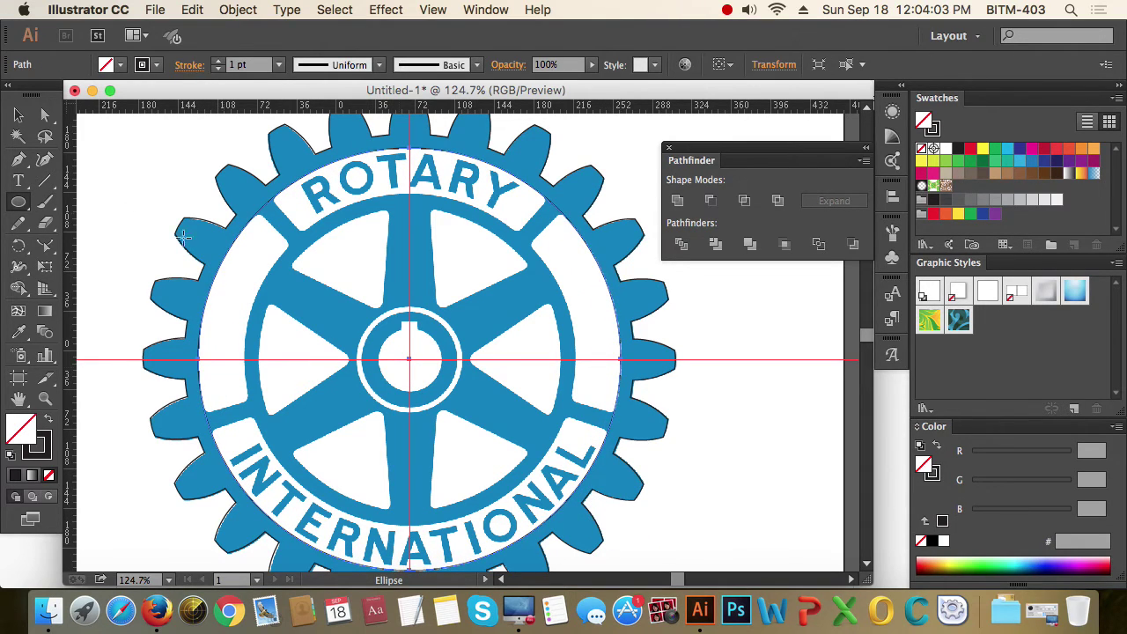
- Duplicate the band's outer circle in front and shrink the copy about its centre to the lettering band's inner edge
left_click(17, 114)
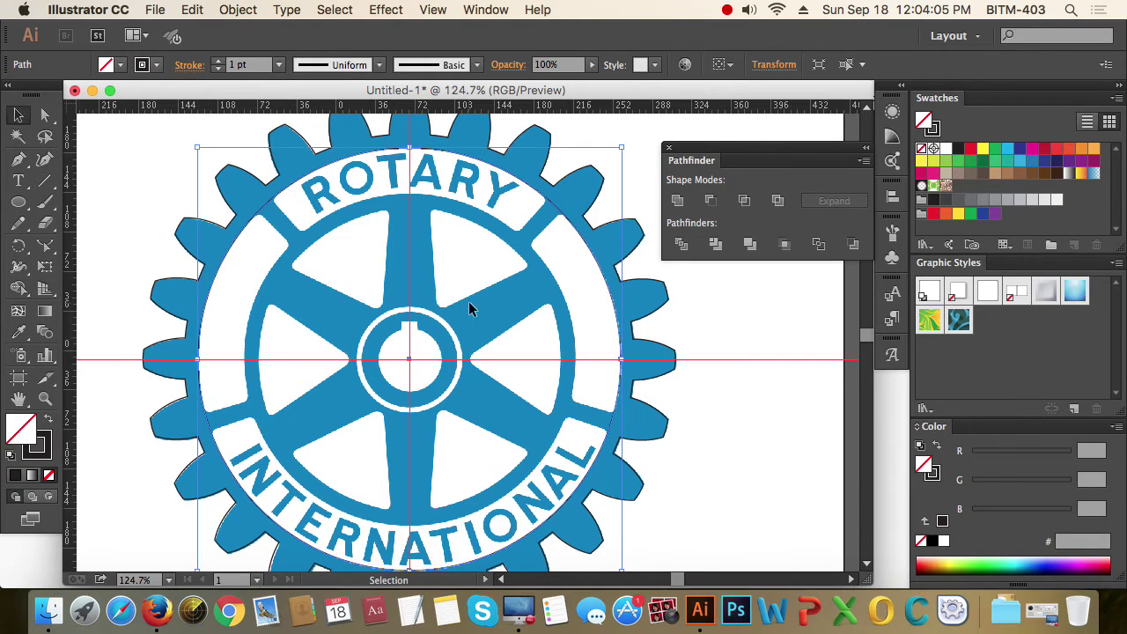
left_click(191, 10)
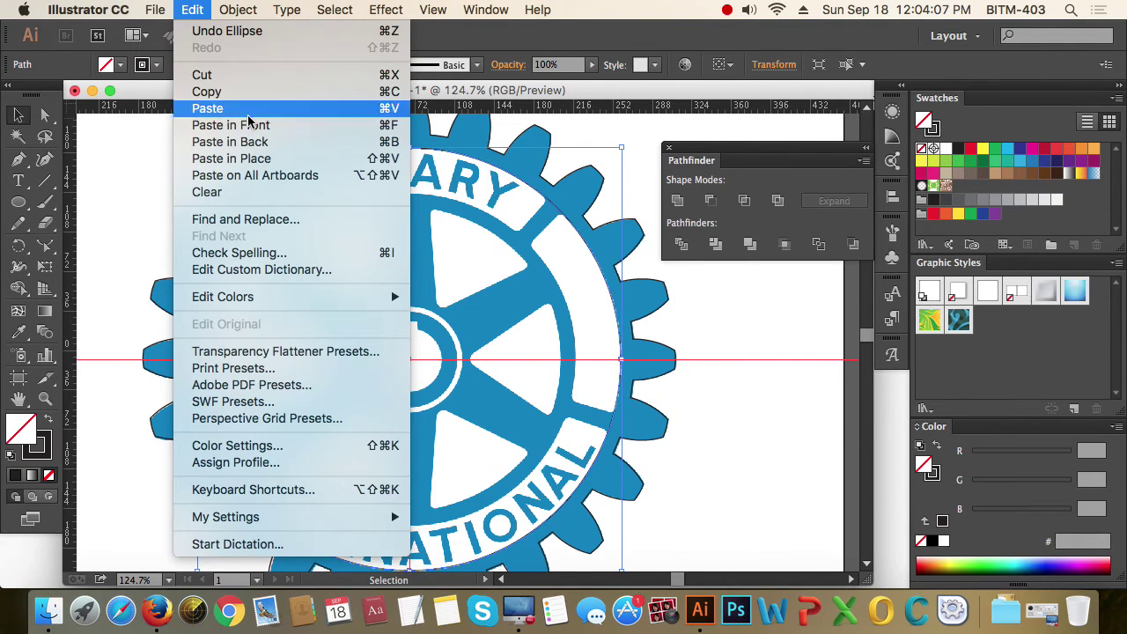
left_click(260, 91)
left_click(193, 11)
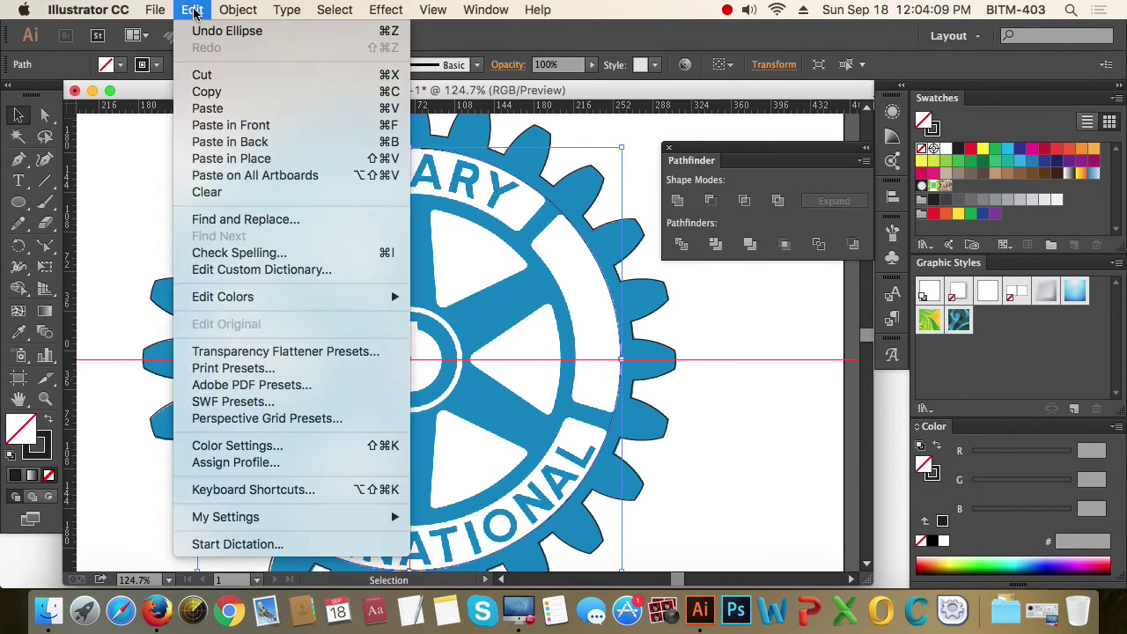
left_click(287, 129)
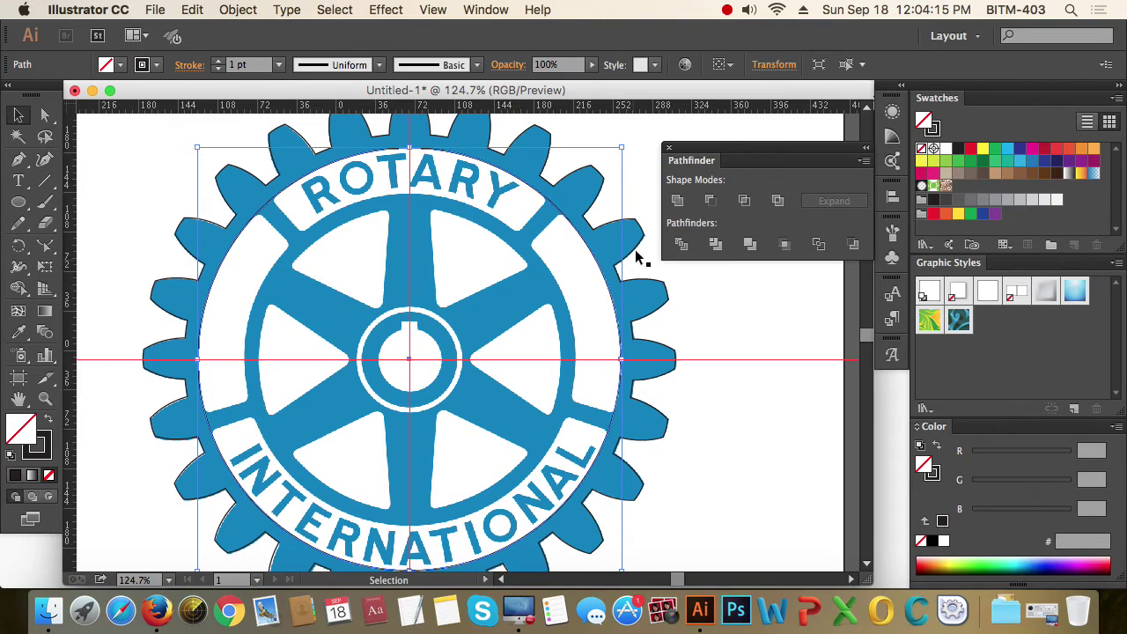
left_click_drag(623, 148, 579, 185)
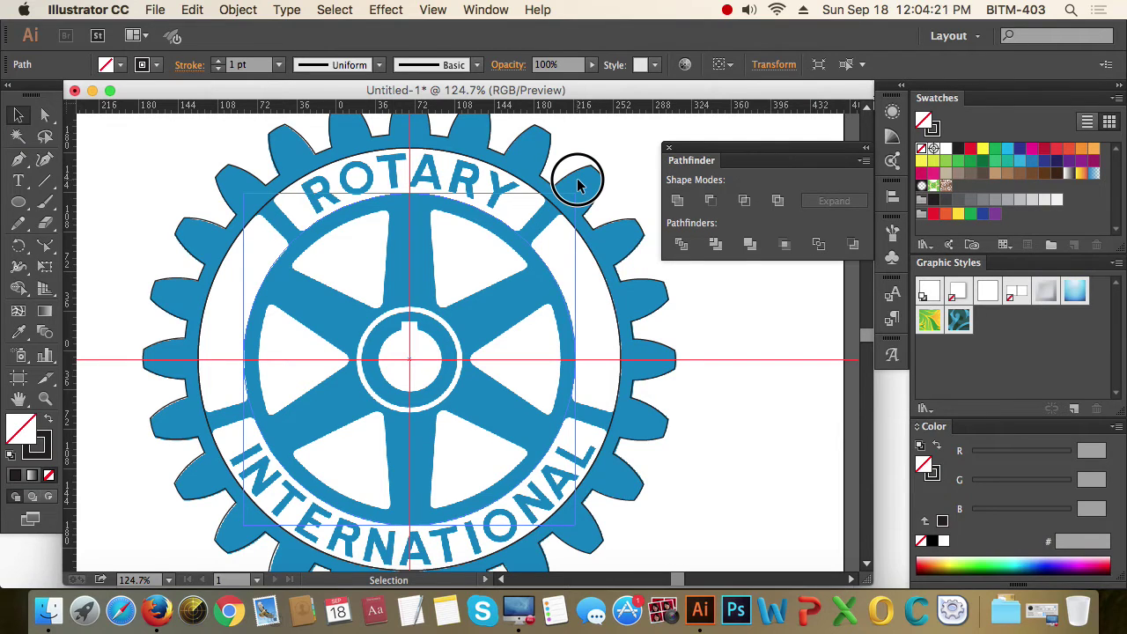
left_click_drag(577, 183, 577, 183)
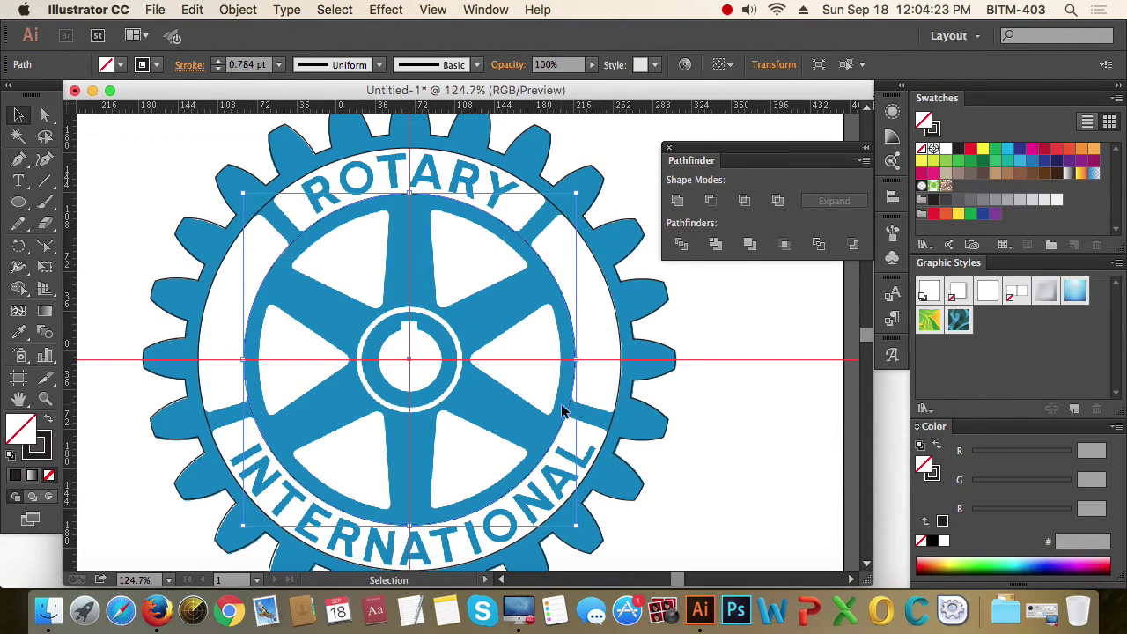
- Examine how closely the two lettering-band circles follow the reference, up close and across the whole wheel
key("super+space")
left_click_drag(537, 391, 709, 467)
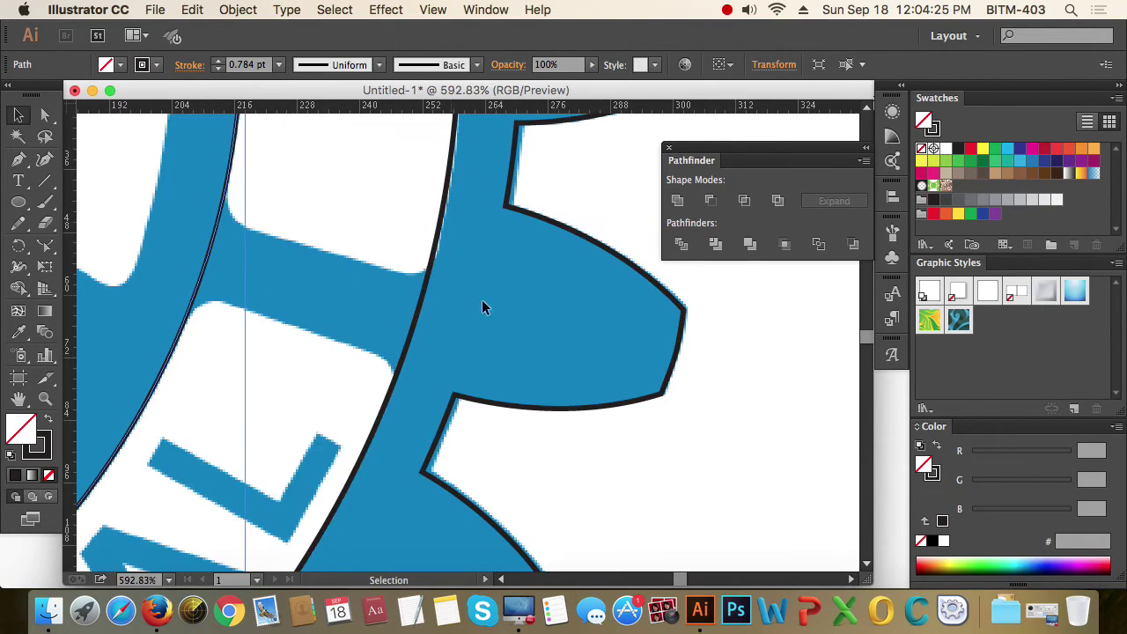
left_click(522, 309)
key("super+alt+space")
left_click(317, 283, "alt+super")
left_click(316, 283, "alt+super")
left_click(559, 357, "alt+super")
left_click(556, 360, "alt+super")
left_click(556, 361, "alt+super")
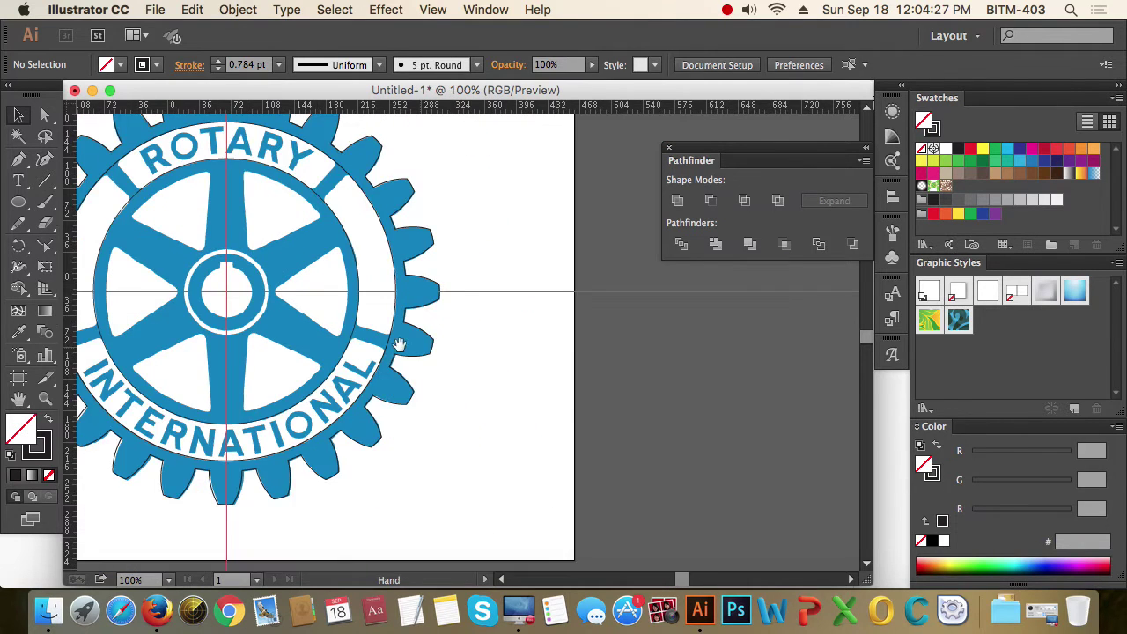
left_click_drag(401, 346, 624, 403)
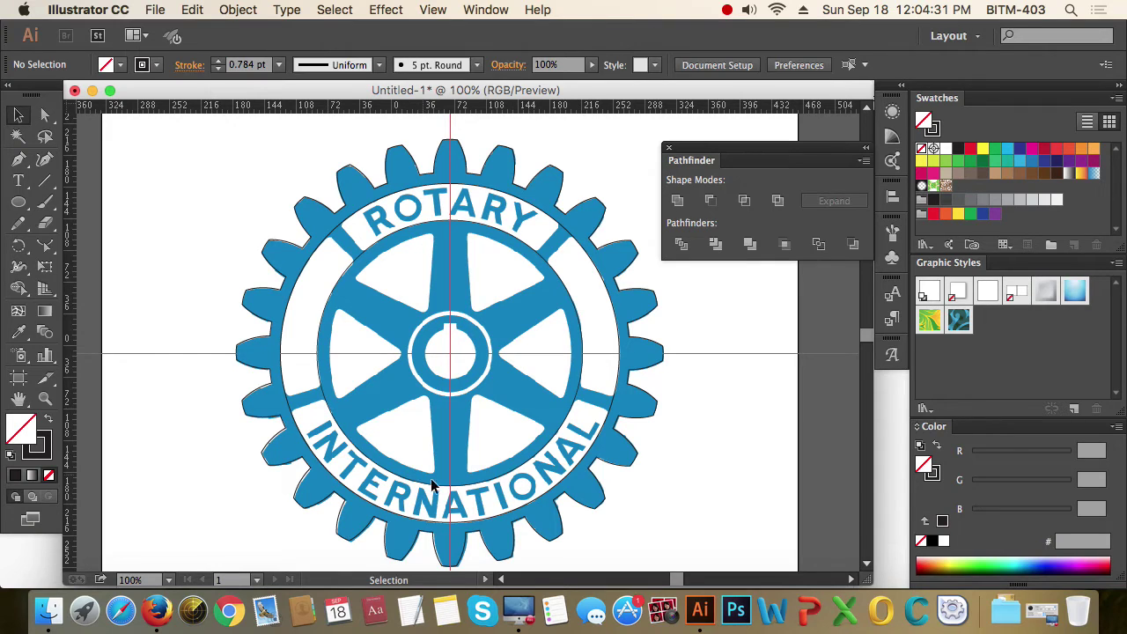
- Draw an upright rectangle over the blue divider crossing the band just before the word ROTARY
key("super+space")
left_click_drag(302, 209, 432, 325)
left_click_drag(244, 164, 573, 432)
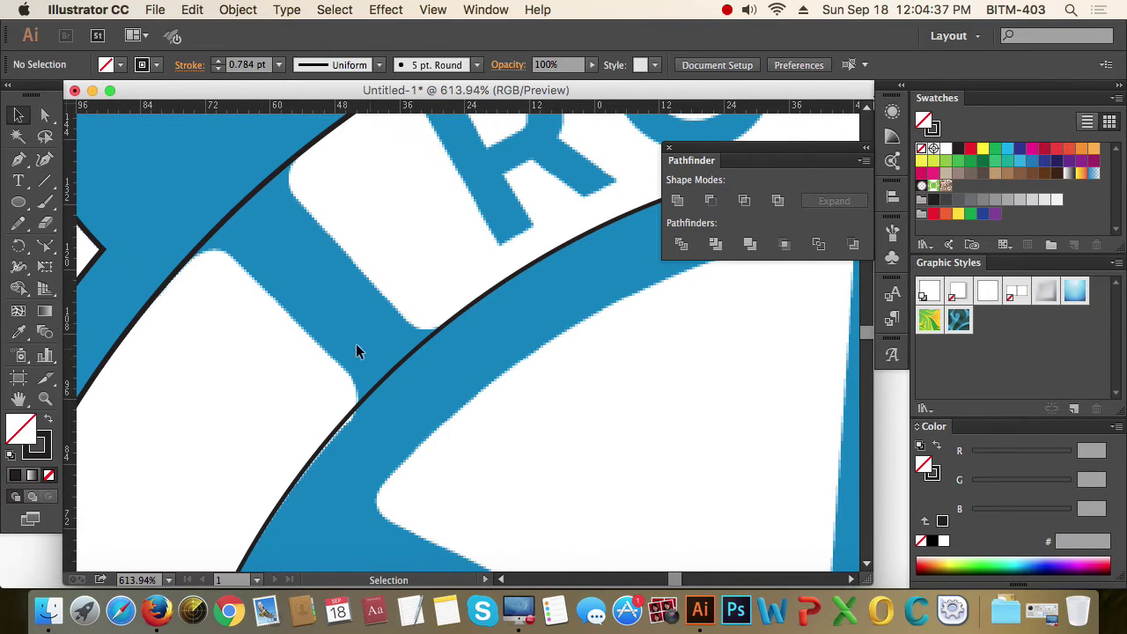
left_click_drag(22, 207, 114, 209)
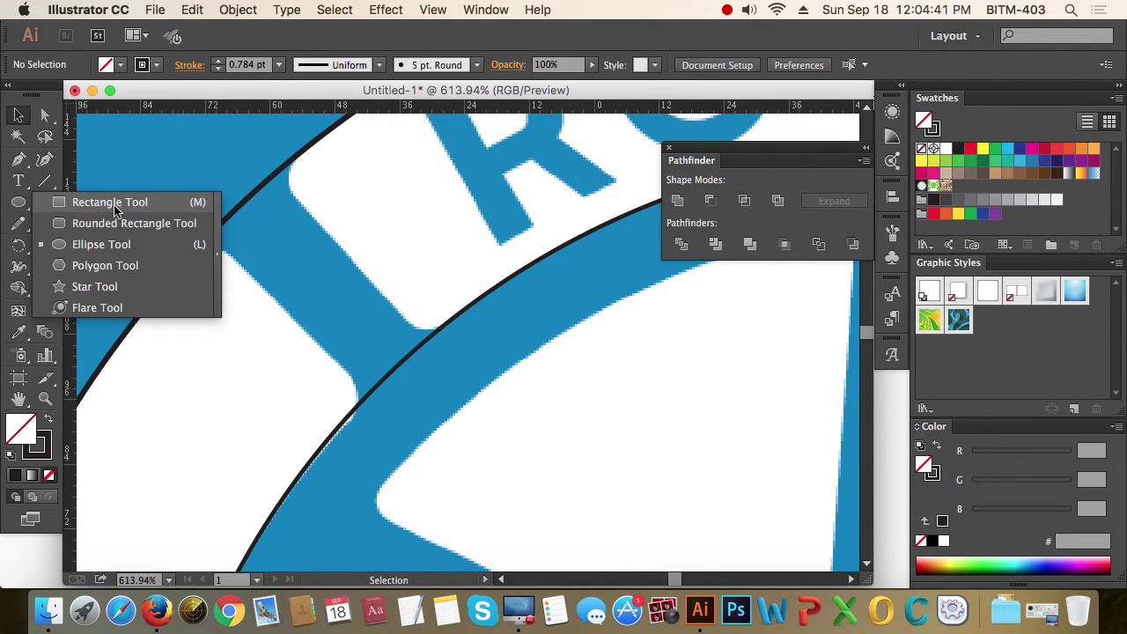
left_click_drag(114, 206, 115, 206)
mouse_move(213, 186)
left_mouse_down()
mouse_move(405, 431)
mouse_move(336, 505)
left_mouse_up()
- Rotate and move the rectangle to match the upper-left divider's slant, and narrow it to the divider's width
key("r")
left_click_drag(425, 468, 466, 345)
left_click(20, 116)
left_click_drag(344, 336, 375, 295)
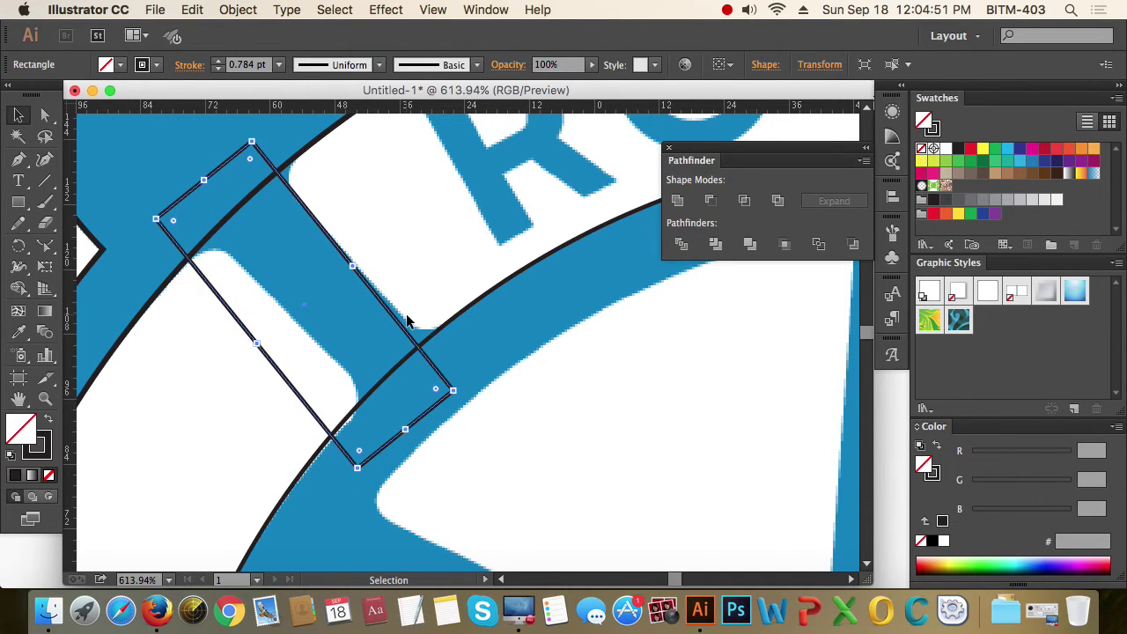
key("r")
mouse_move(488, 337)
left_mouse_down()
mouse_move(493, 329)
mouse_move(490, 339)
left_mouse_up()
key("v")
left_click(263, 348)
left_click_drag(263, 348, 294, 325)
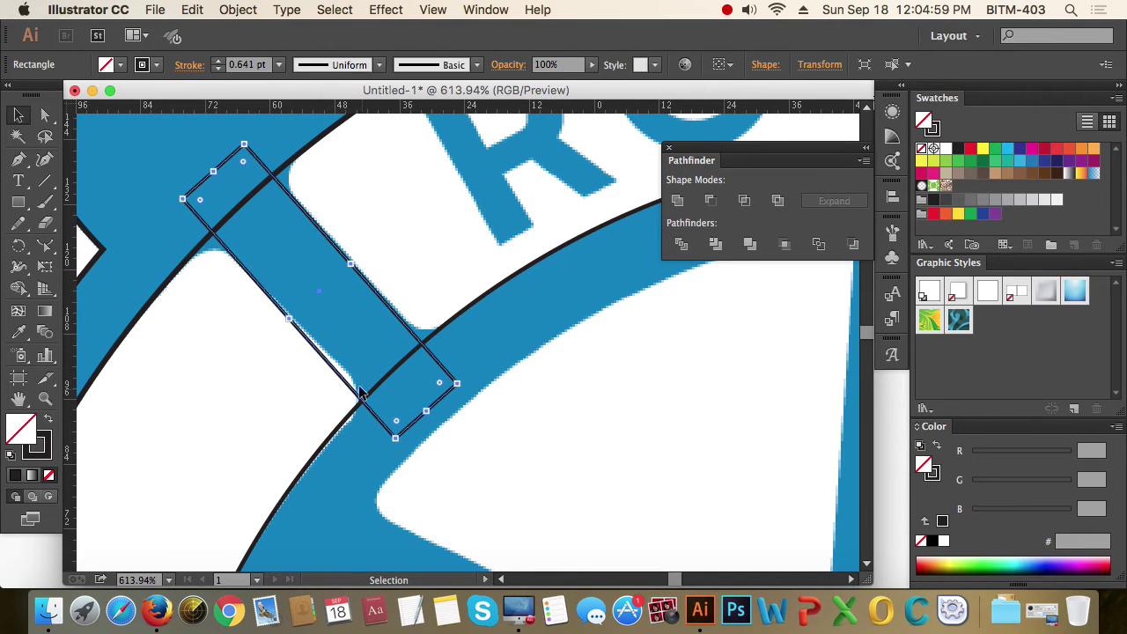
- Adjust three of the rectangle's corner points individually so its long sides follow the divider's edges, and deselect it
key("a")
left_click(395, 438)
left_click_drag(395, 438, 403, 434)
left_click_drag(183, 204, 174, 199)
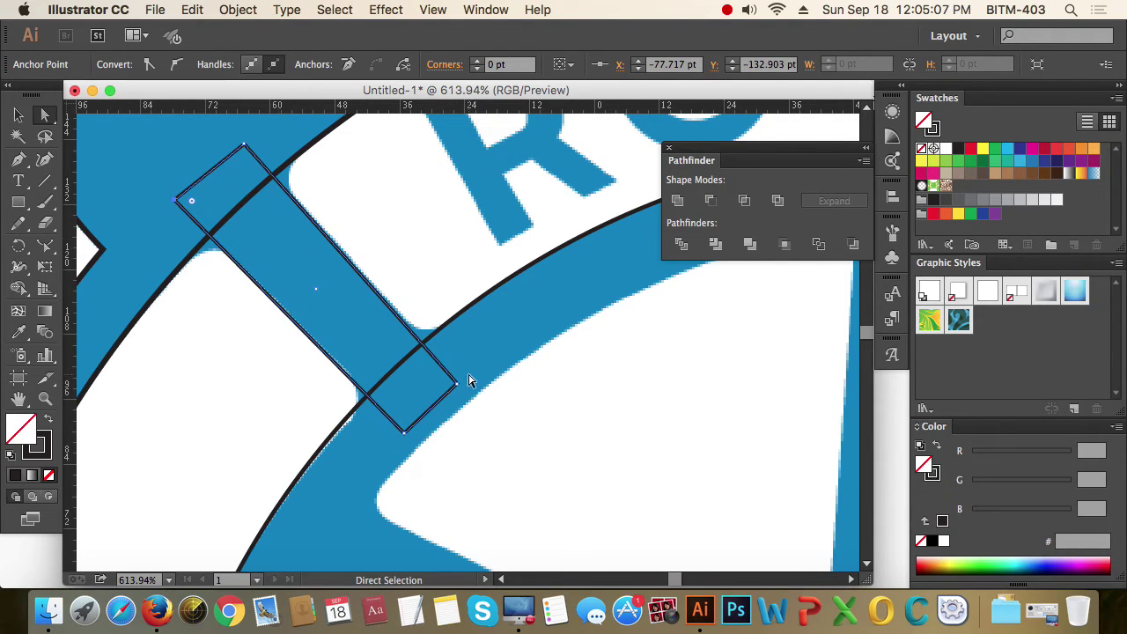
left_click_drag(458, 386, 465, 381)
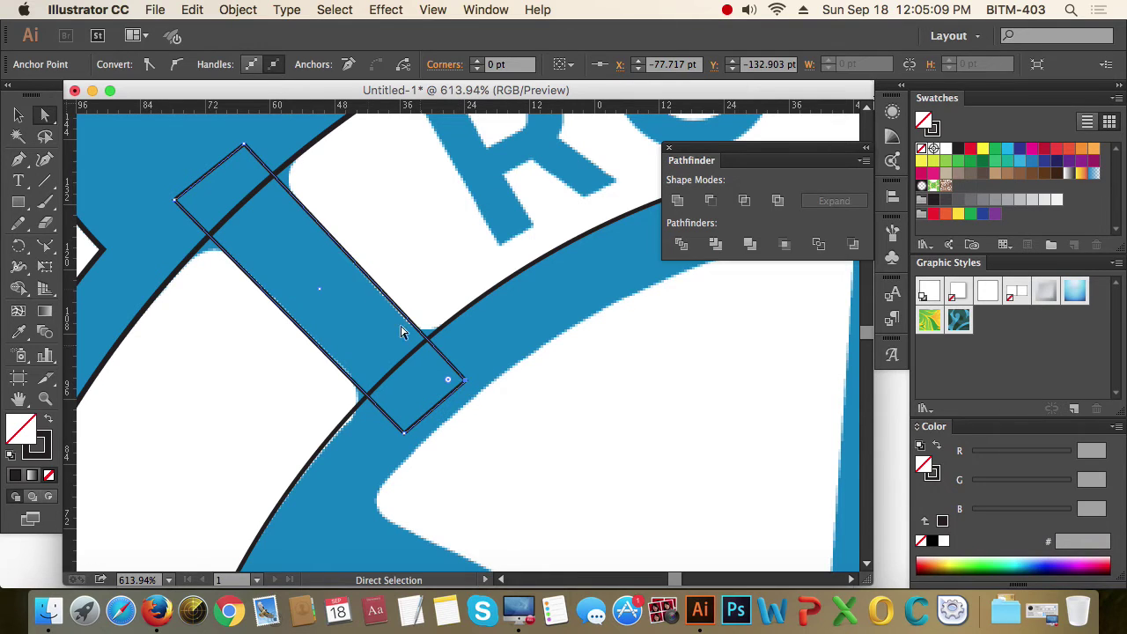
left_click(542, 387)
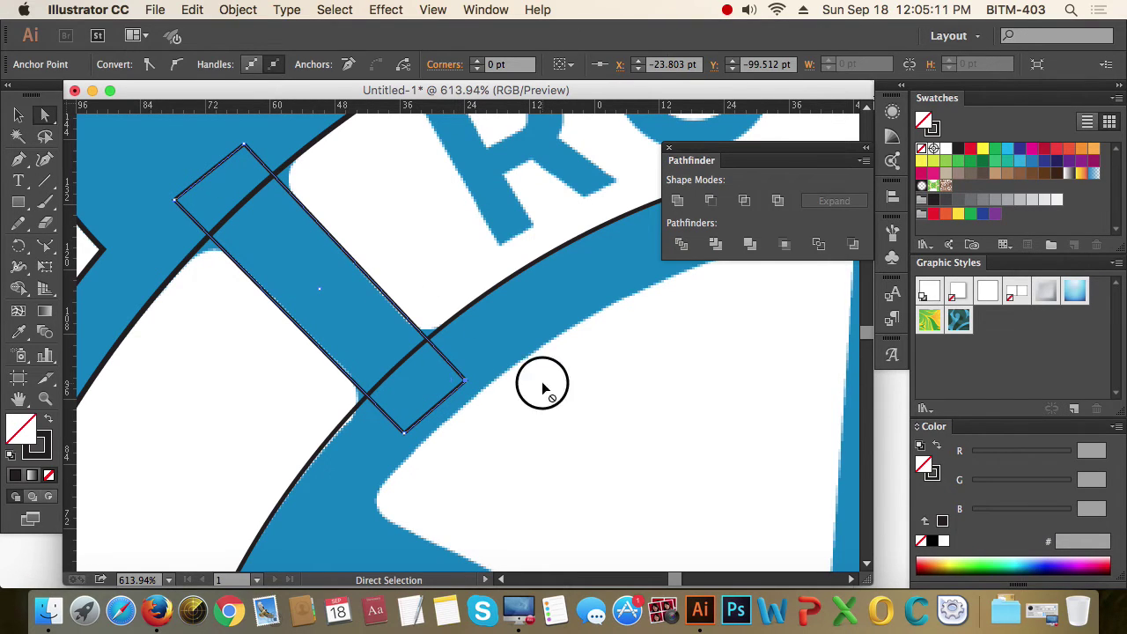
- Mirror a copy of the divider rectangle across the vertical centre guide to the other side of ROTARY
left_click(18, 115)
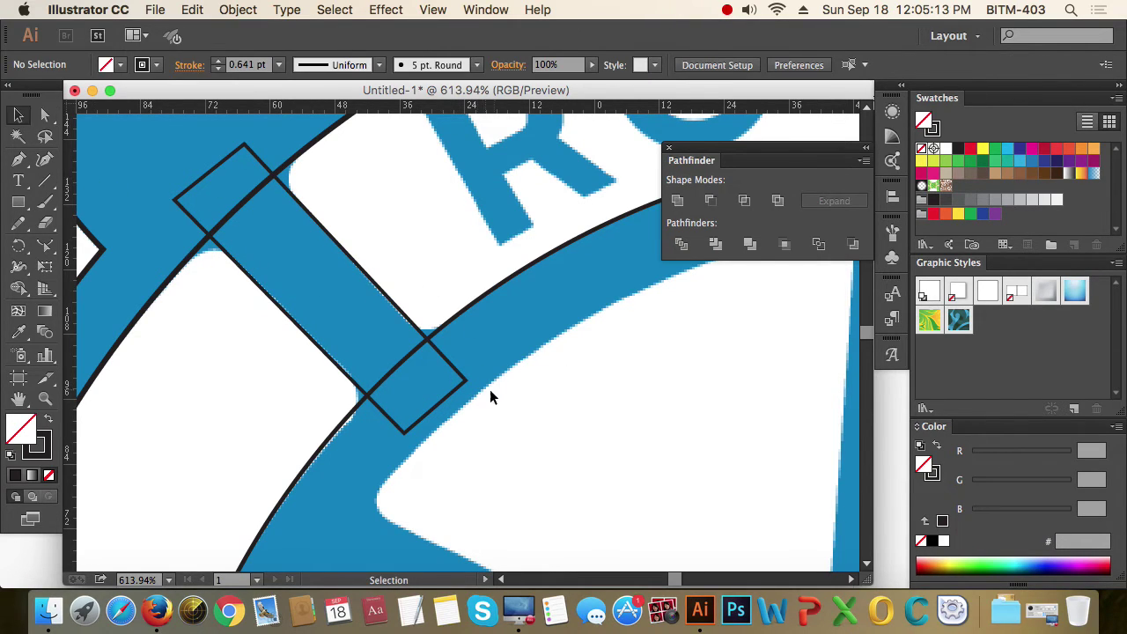
left_click(438, 396)
left_click(521, 422, "alt")
left_click(584, 347, "alt")
left_click_drag(584, 347, 449, 471)
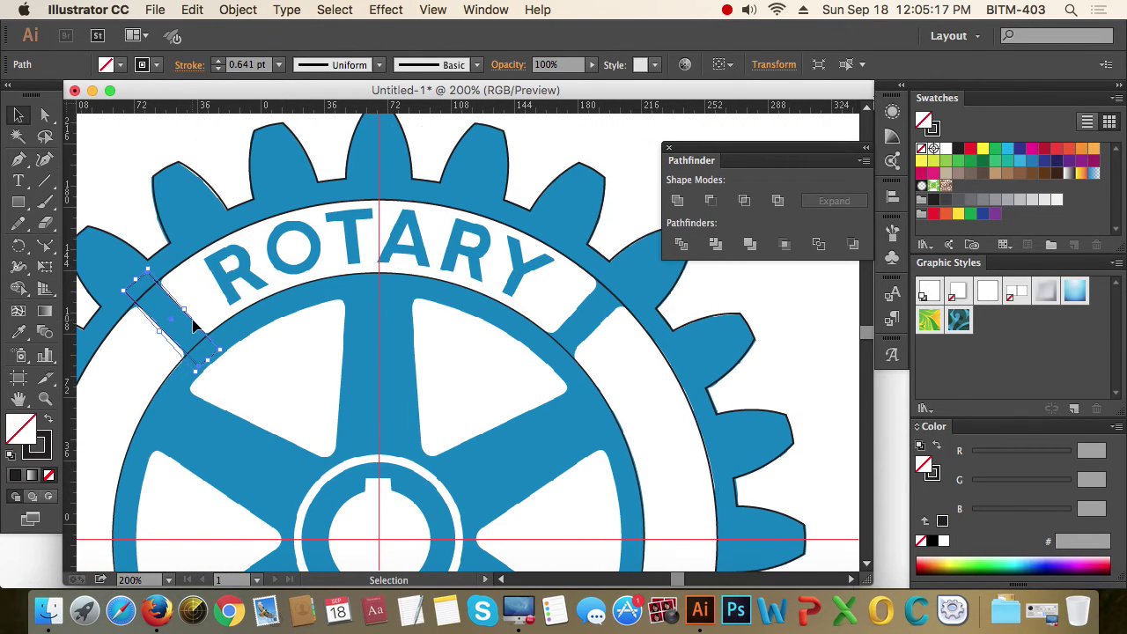
left_click_drag(19, 250, 80, 261)
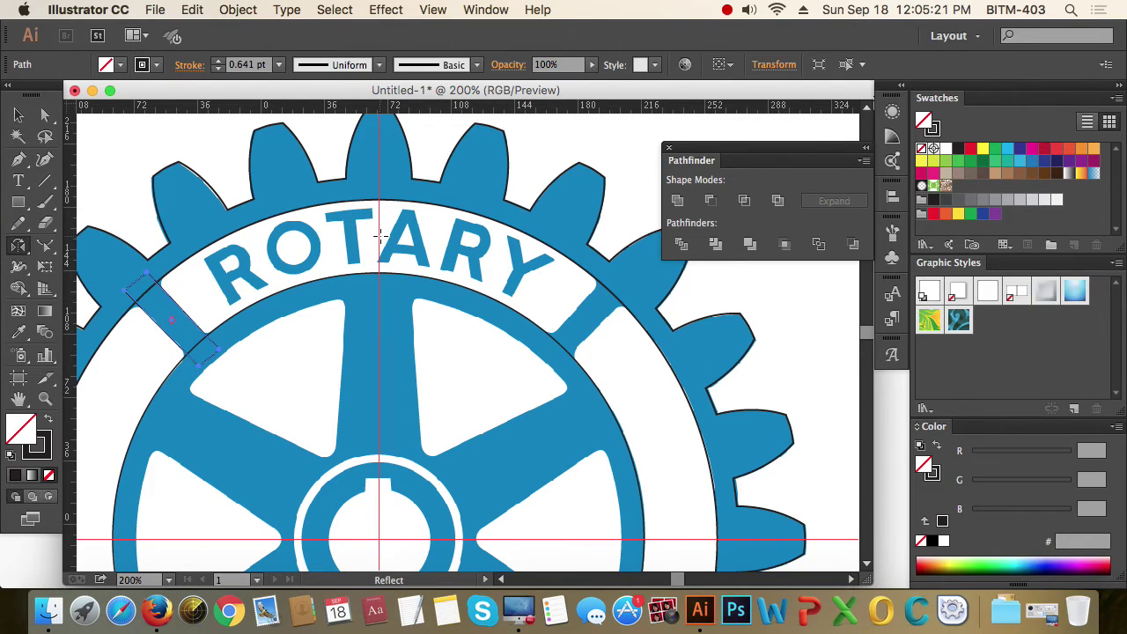
left_click(378, 499, "alt")
- Shift the mirrored rectangle slightly so it sits exactly on the upper-right divider
left_click(18, 116)
left_click_drag(478, 252, 710, 424)
left_click_drag(480, 313, 489, 300)
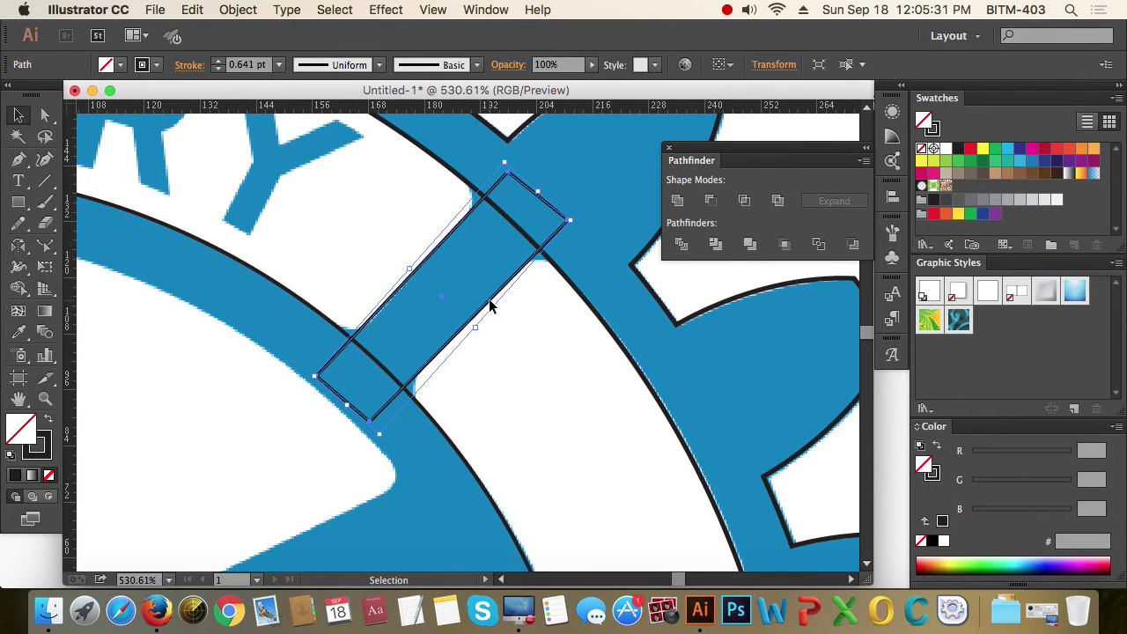
- Reflect copies of both upper divider rectangles across the horizontal axis into the lower half of the wheel
left_click(466, 391, "alt+super")
left_click(466, 391, "alt+super")
left_click(466, 390, "alt+super")
left_click(466, 390, "alt+super")
left_click(466, 390, "alt+super")
left_click_drag(427, 353, 445, 381)
left_click_drag(113, 183, 693, 534)
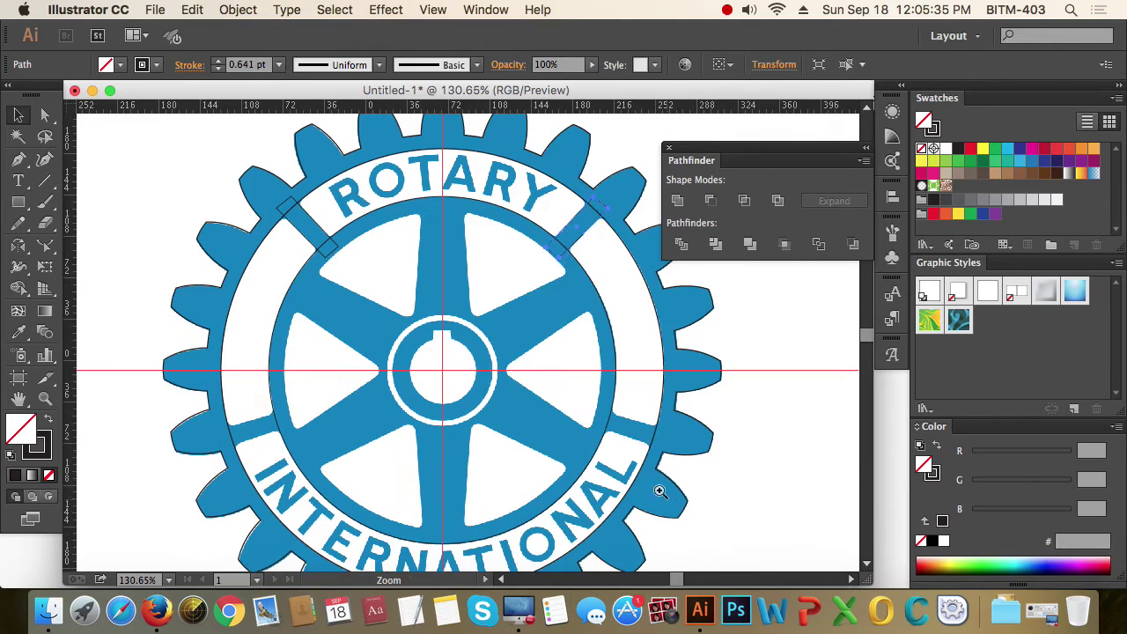
left_click(289, 210, "shift")
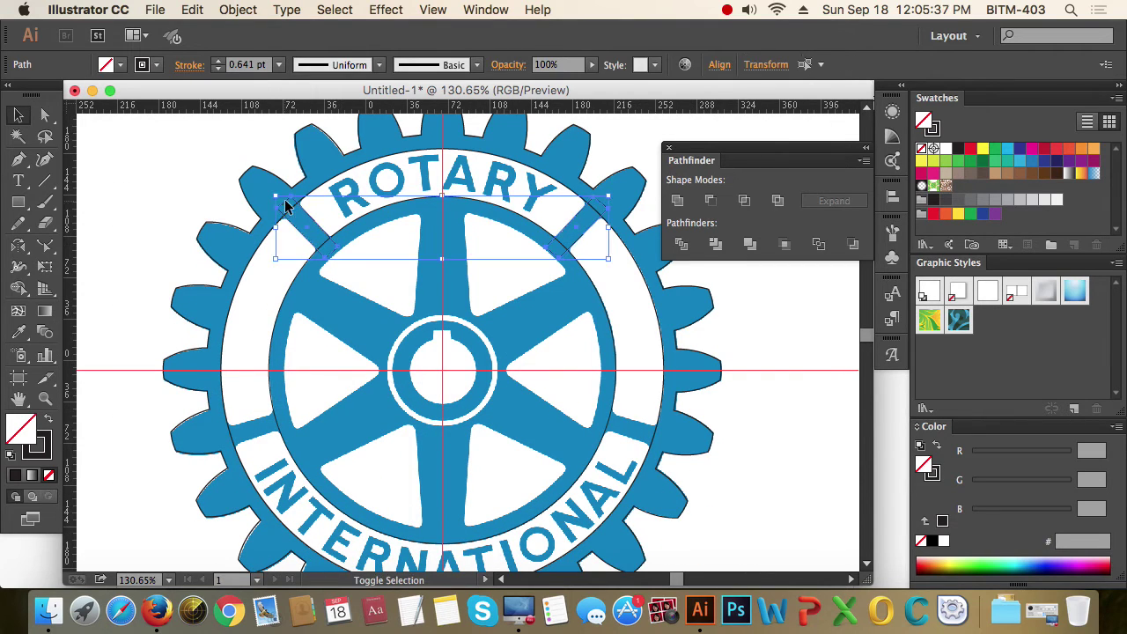
left_click(21, 247)
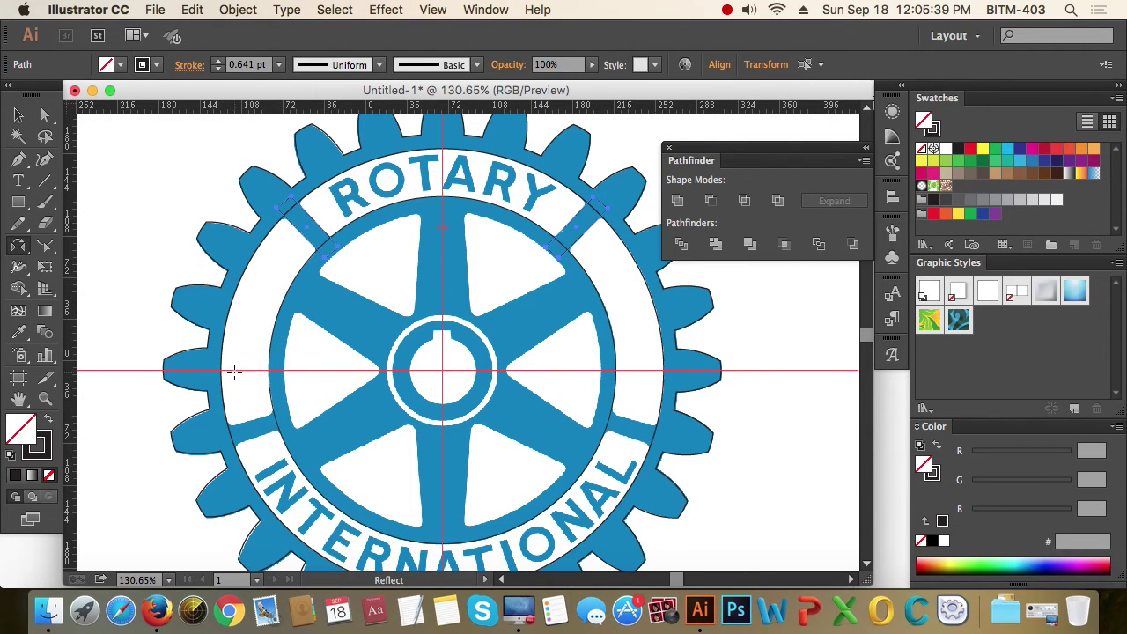
left_click(230, 332)
left_click_drag(599, 365, 692, 342)
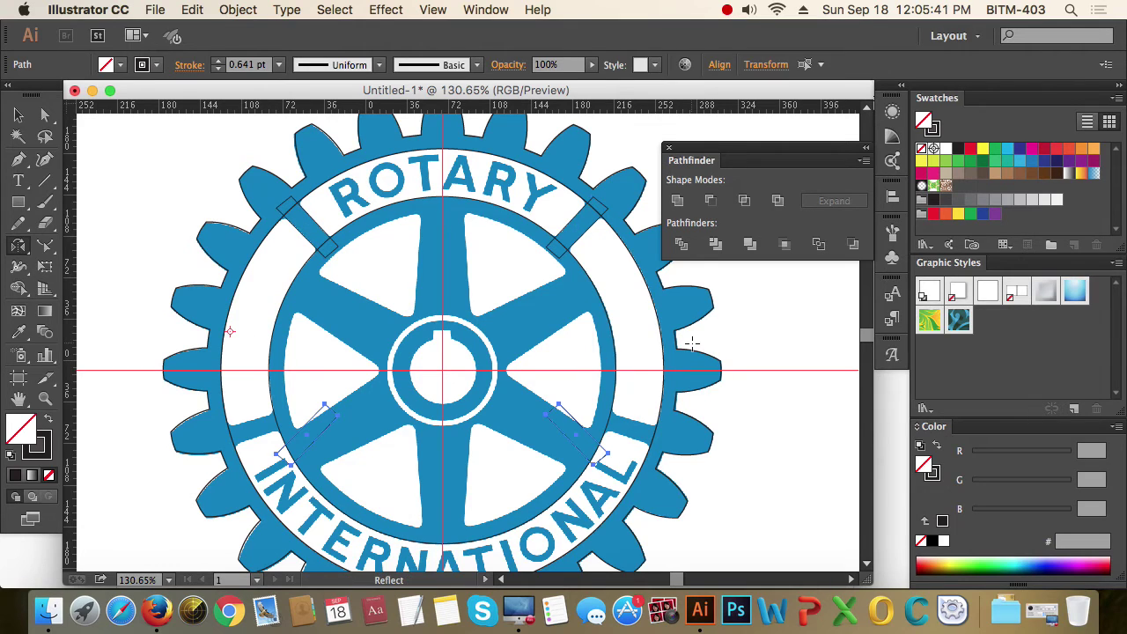
- Move the two lower rectangles separately outward onto the dividers at either end of the word INTERNATIONAL
key("v")
left_click(387, 441)
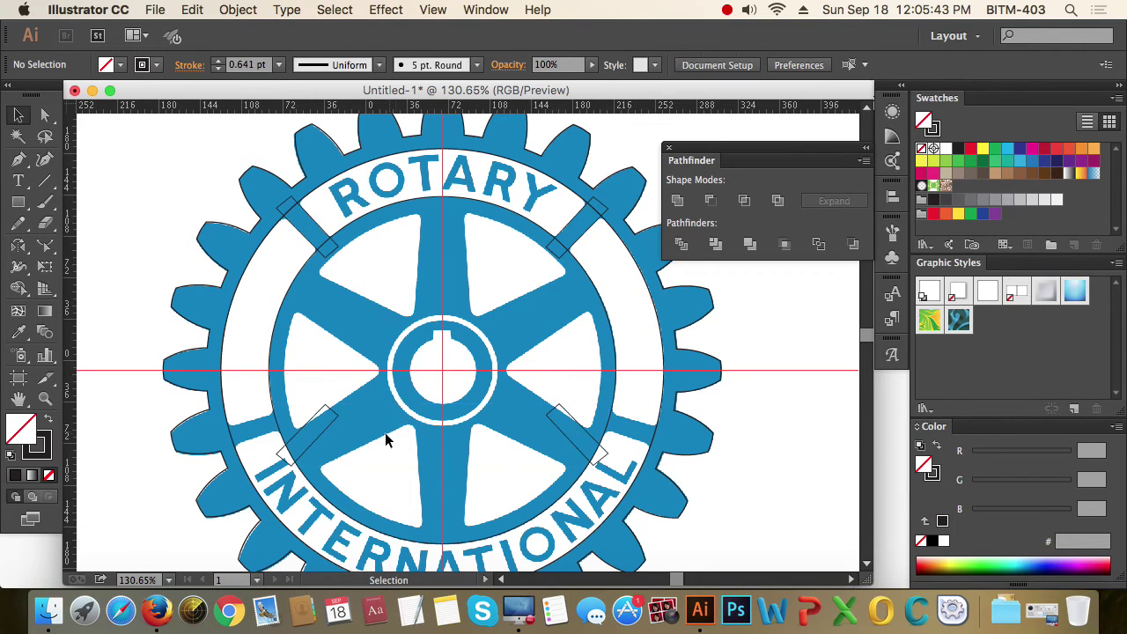
left_click_drag(585, 432, 634, 424)
left_click_drag(316, 440, 263, 431)
- Rotate the lower-left rectangle to the divider's shallow slant, shift it into alignment, and deselect it
key("super+space")
left_click_drag(186, 361, 408, 495)
key("v")
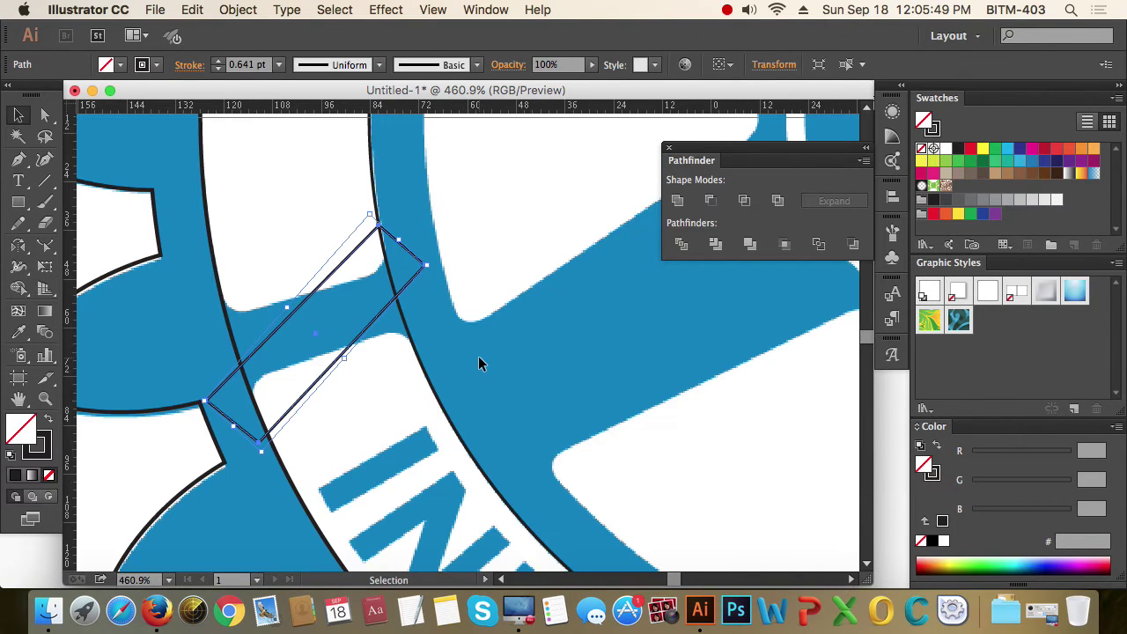
key("r")
left_click_drag(501, 255, 536, 350)
key("v")
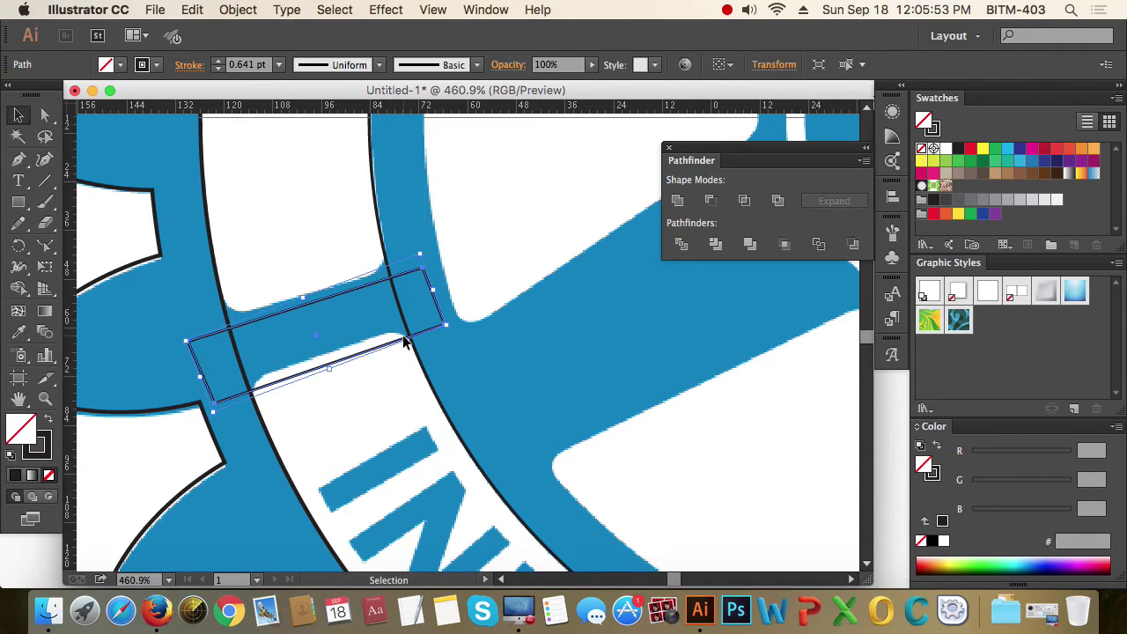
left_click_drag(423, 337, 420, 328)
left_click(606, 376)
- Move and rotate the lower-right rectangle until it covers its divider along both edges, and deselect it
left_click(611, 340, "alt+super")
left_click(611, 340, "alt+super")
left_click(611, 340, "alt+super")
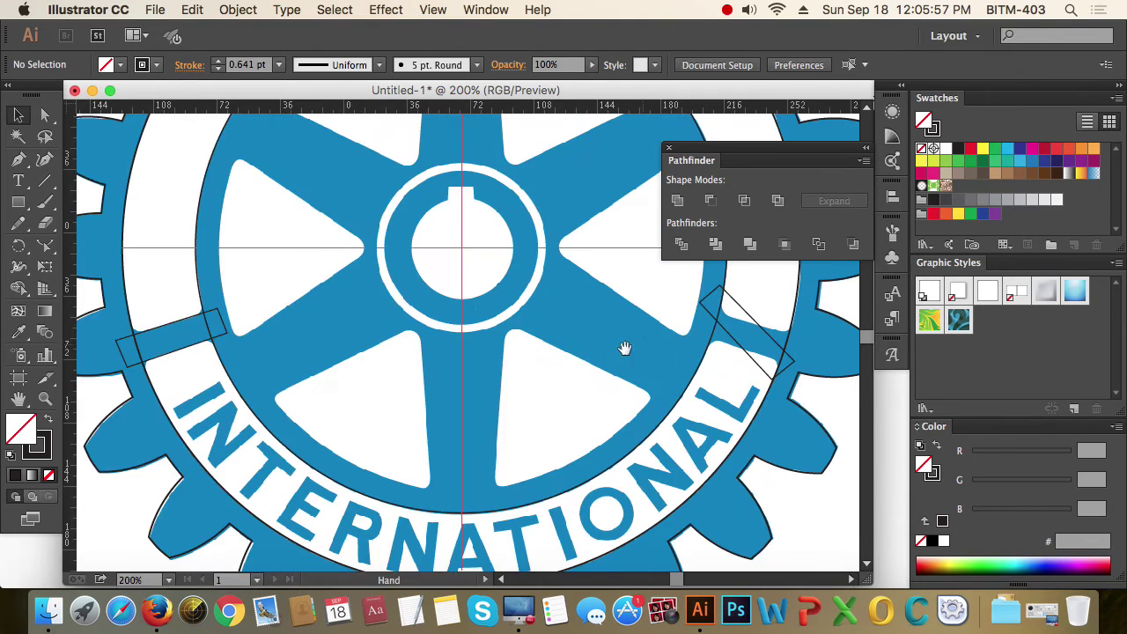
left_click_drag(619, 353, 406, 356)
left_click_drag(427, 266, 747, 483)
left_click_drag(229, 241, 275, 197)
key("r")
left_click_drag(487, 339, 502, 293)
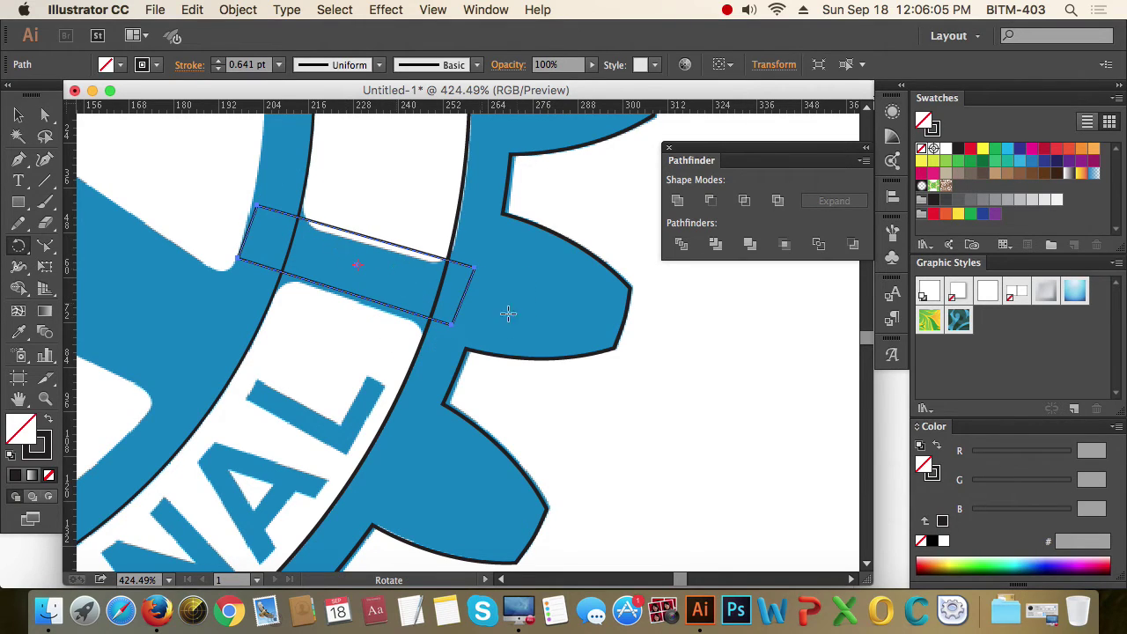
key("v")
left_click_drag(464, 310, 472, 326)
left_click(652, 451)
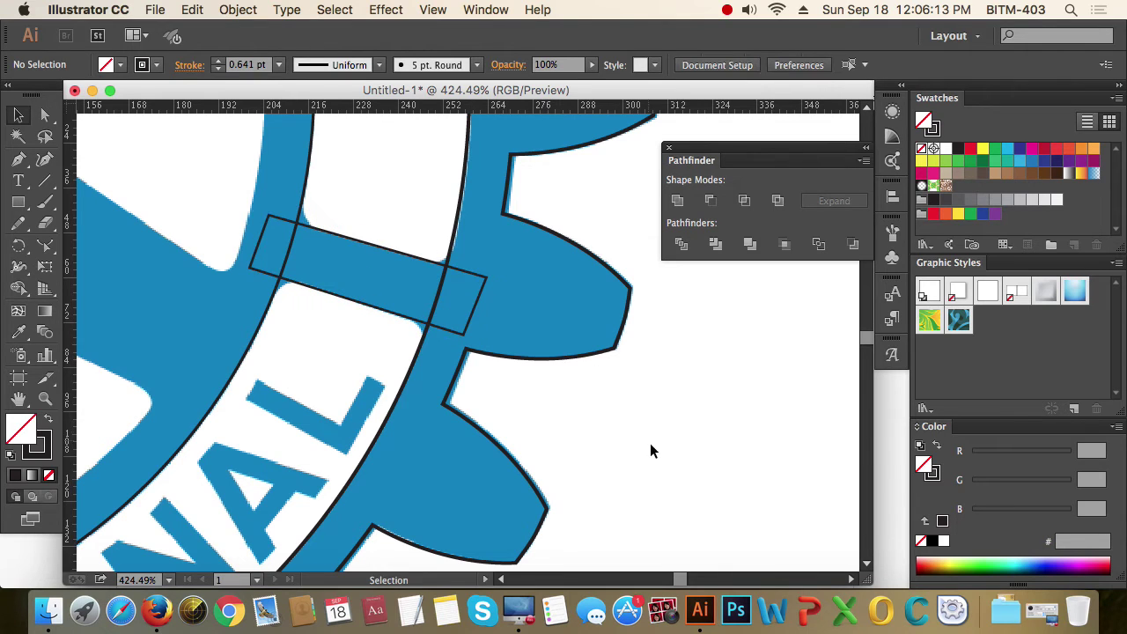
- Hide the outer gear outline, leaving the band circles and divider rectangles over the reference wheel
left_click(411, 379, "alt+super")
left_click(412, 379, "alt+super")
left_click(411, 379, "alt+super")
left_click(411, 378, "alt+super")
left_click(411, 379, "alt+super")
left_click_drag(444, 325, 438, 403)
left_click_drag(489, 361, 466, 443)
left_click_drag(580, 254, 554, 282)
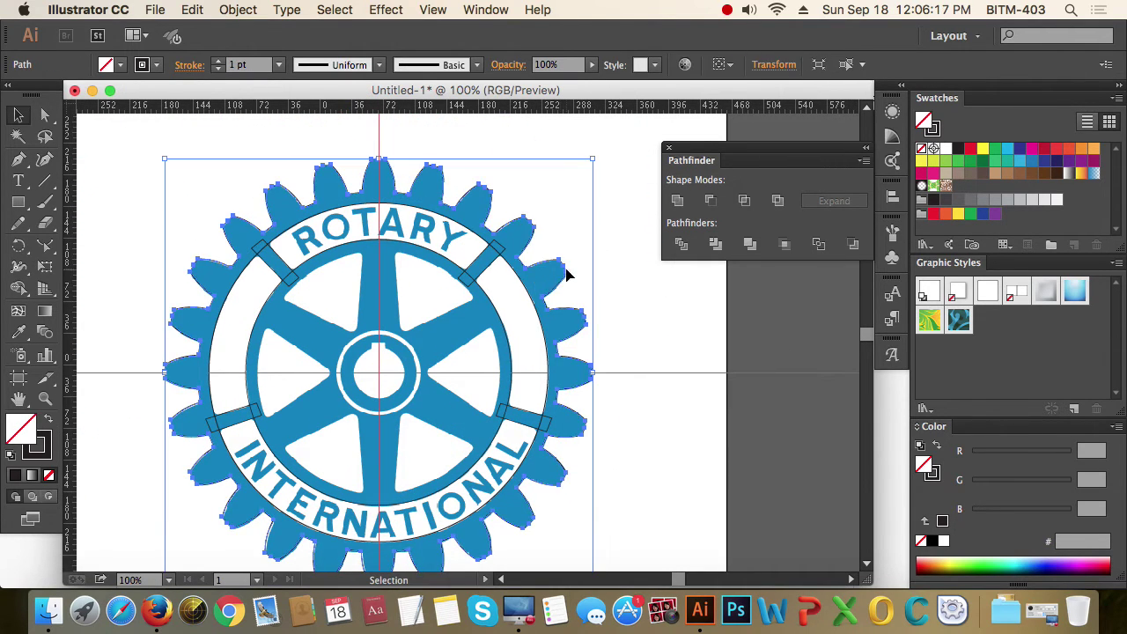
left_click(588, 323)
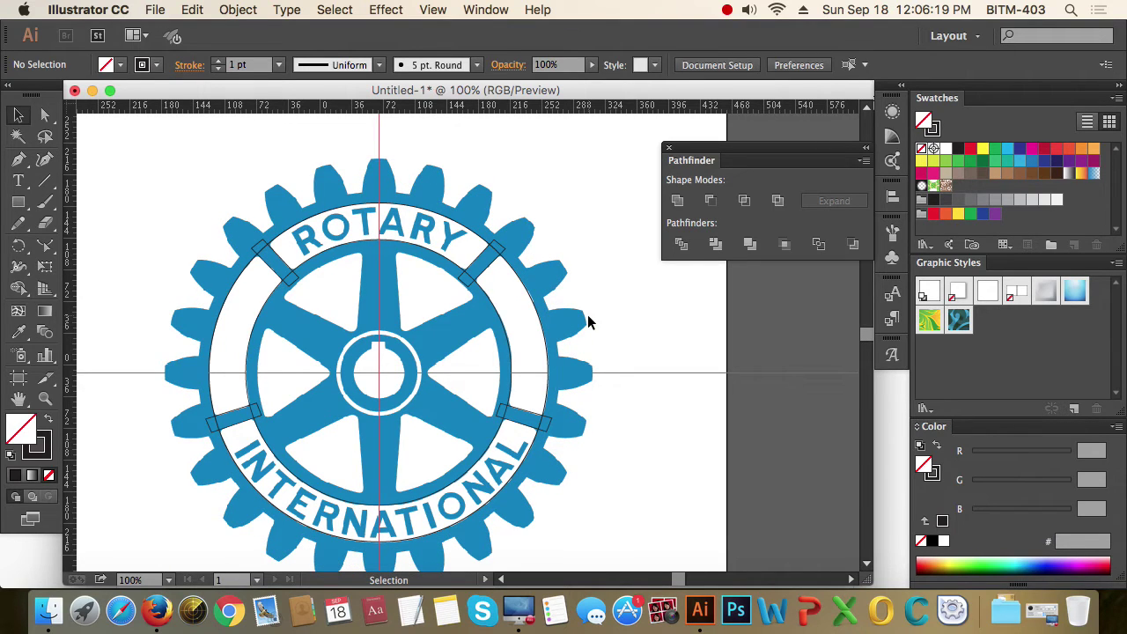
- Try to unite the two band circles and four divider rectangles with Pathfinder, and undo the operation
left_click(155, 222)
left_click_drag(155, 222, 580, 529)
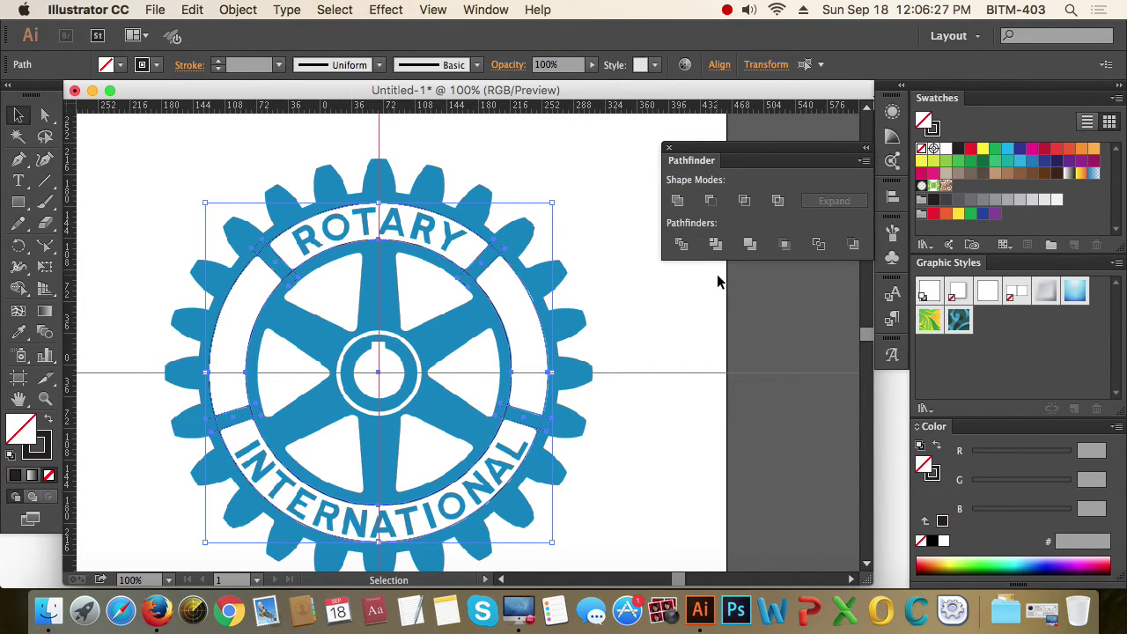
left_click(676, 201)
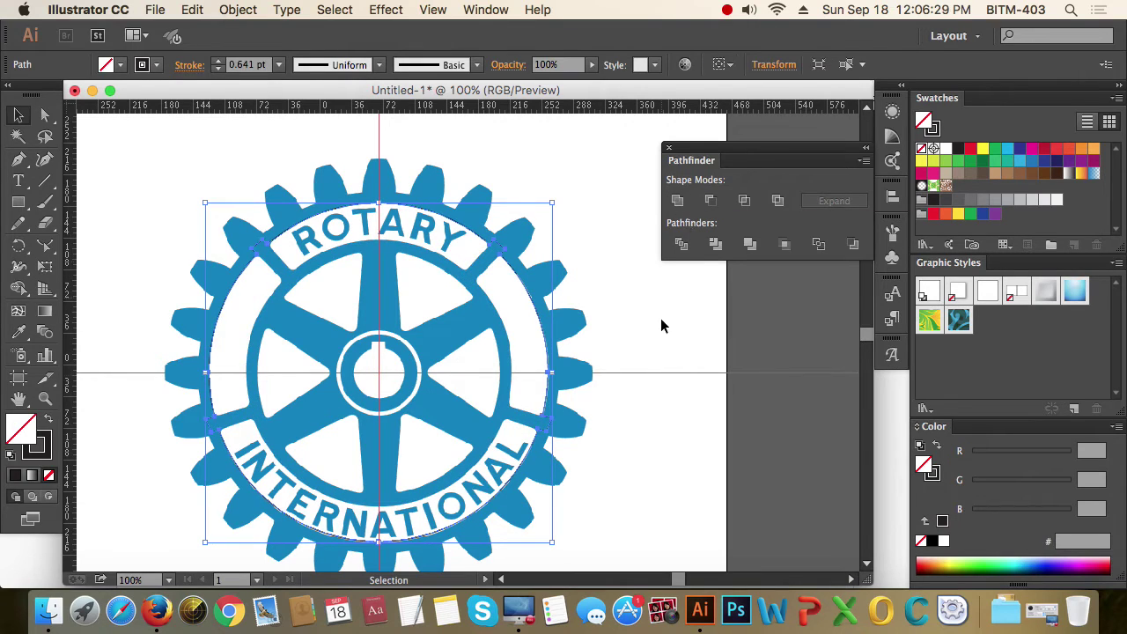
key("super+z")
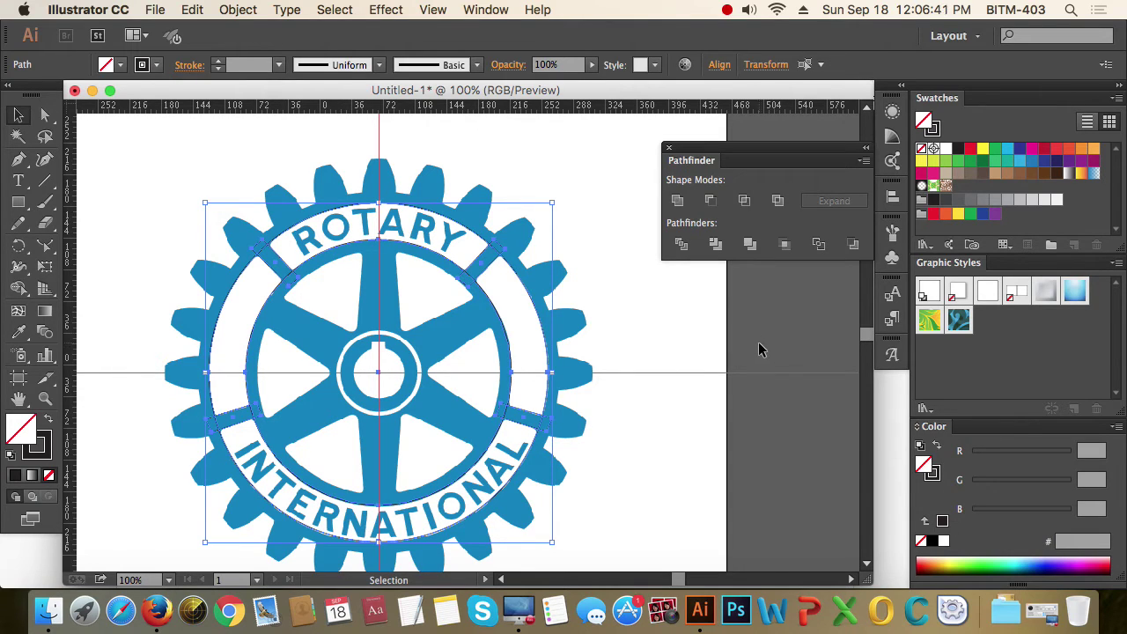
- Divide the two band circles and four divider rectangles with Pathfinder, then ungroup the resulting pieces and deselect them
left_click(685, 248)
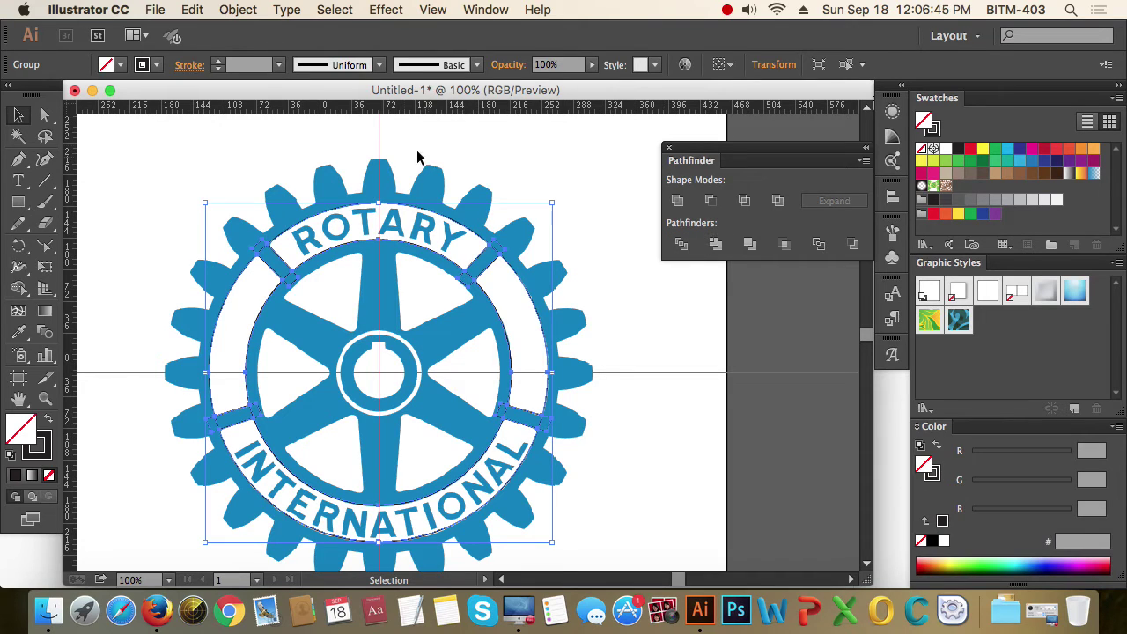
left_click(237, 9)
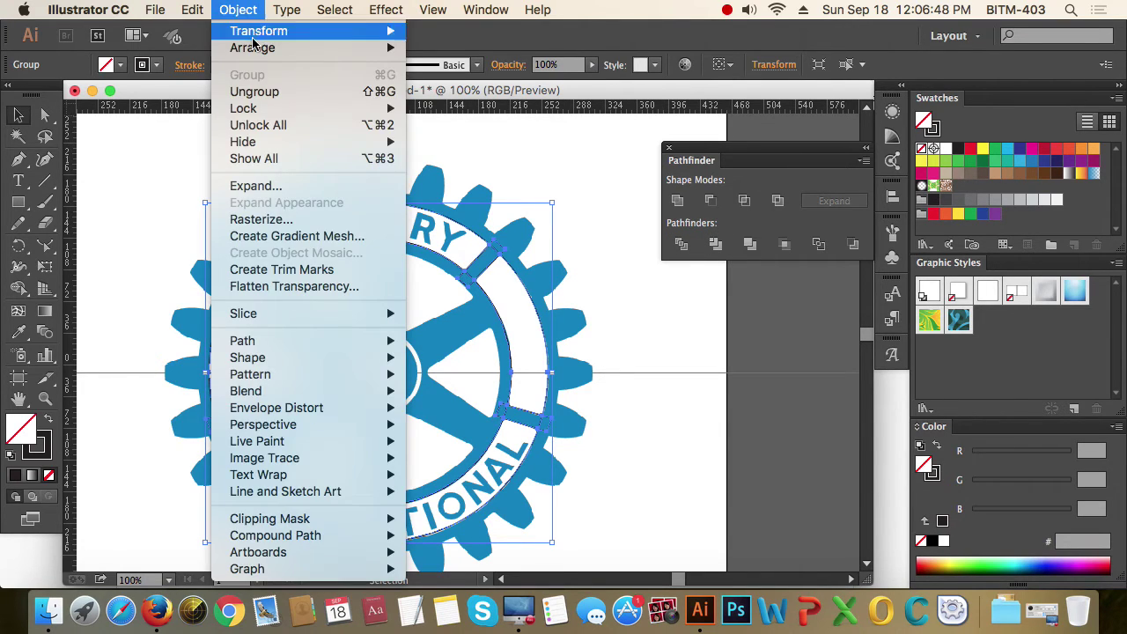
left_click(291, 92)
left_click(648, 432)
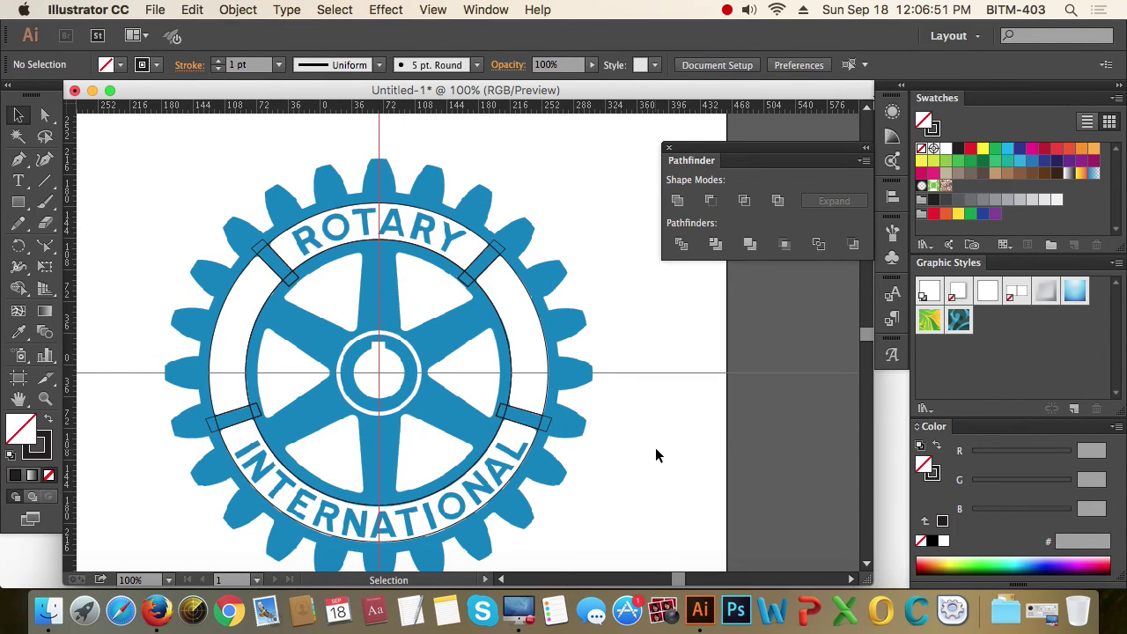
- Hide the four lettering-band segments together with the inner circle path
left_click_drag(369, 189, 384, 243)
left_click_drag(570, 317, 503, 359, "shift")
left_click(217, 317, "shift")
left_click(352, 487, "shift")
key("super+x")
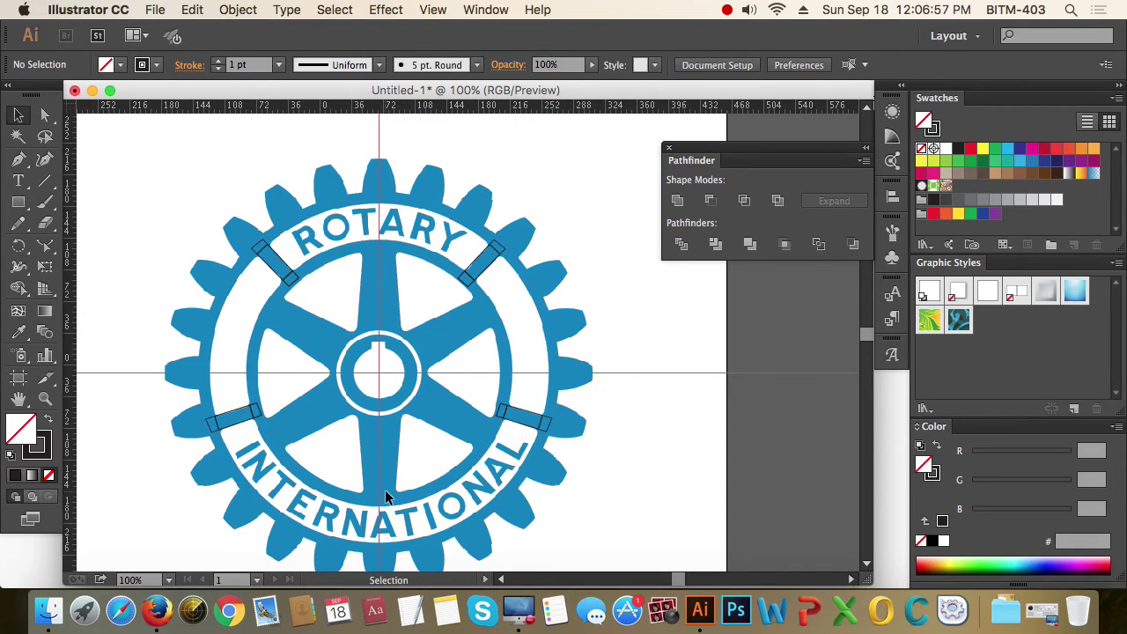
- Delete the remaining pieces of the four divider rectangles, reveal all hidden artwork, and deselect it
left_click_drag(157, 180, 606, 506)
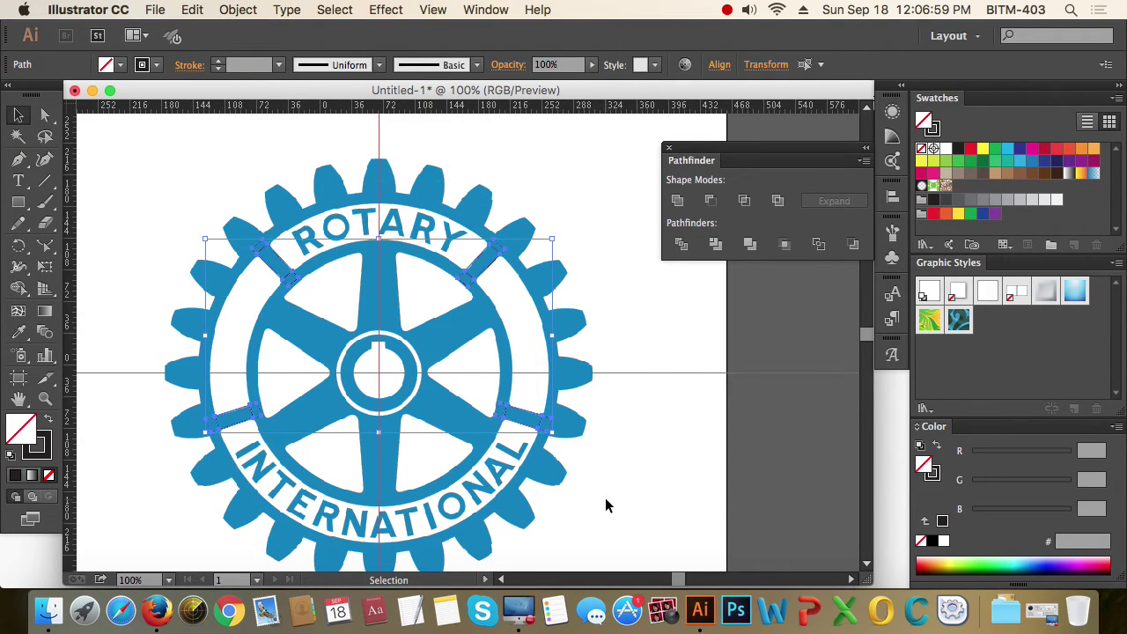
key("super+x")
key("super")
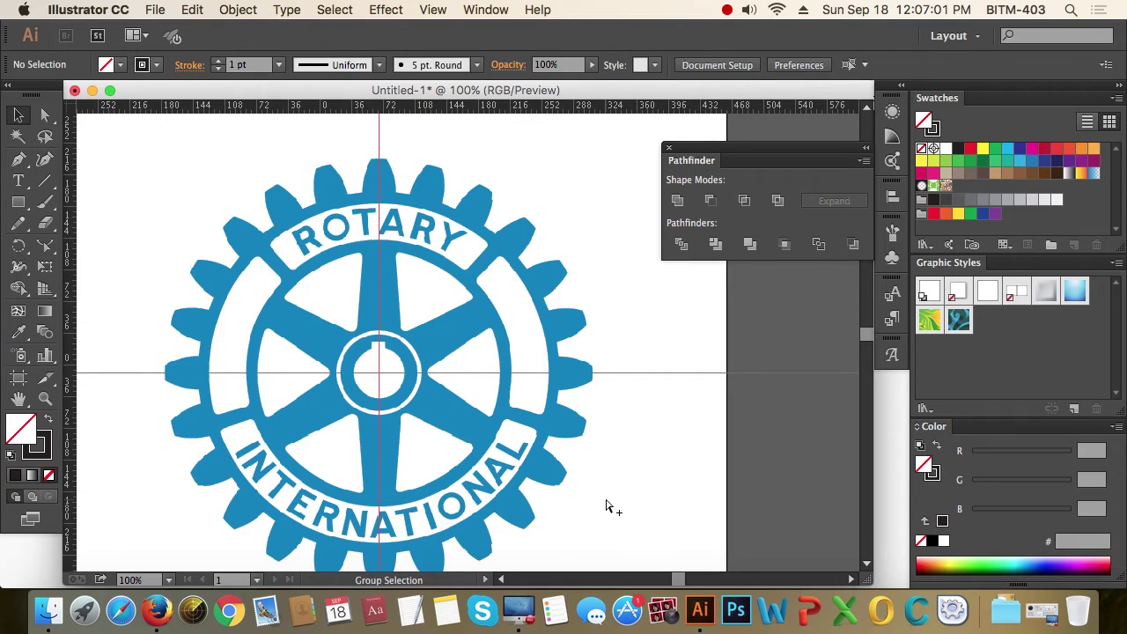
key("super+a")
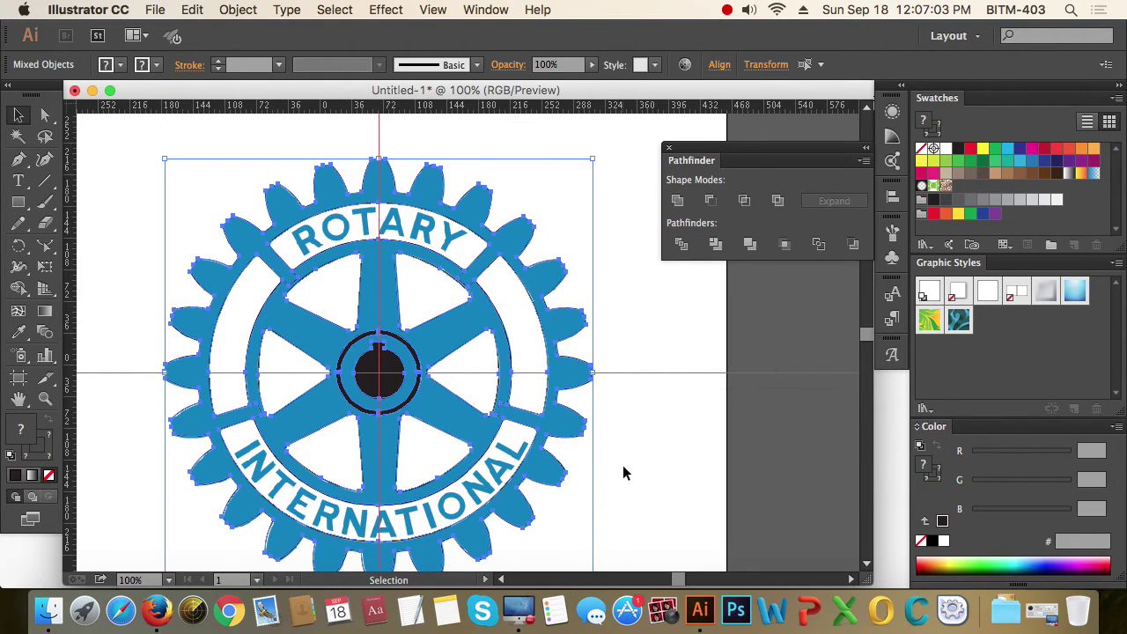
left_click(665, 446)
- Pull the notched inner circle path away from the band and delete it
key("super+space")
left_click_drag(201, 212, 411, 384)
left_click(422, 316)
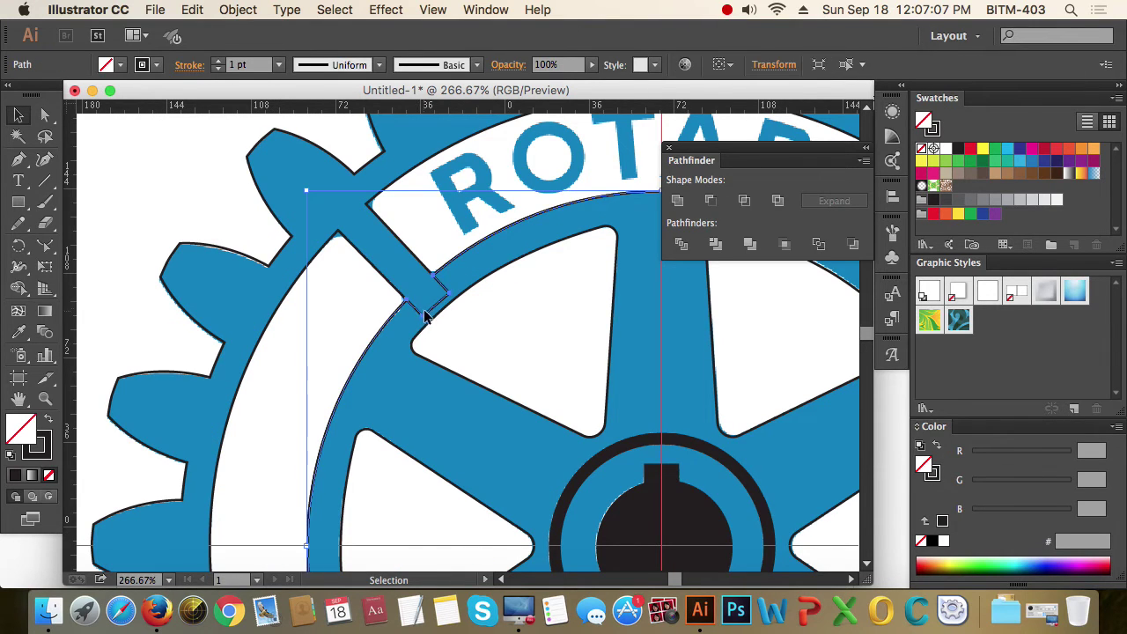
left_click_drag(419, 318, 450, 348)
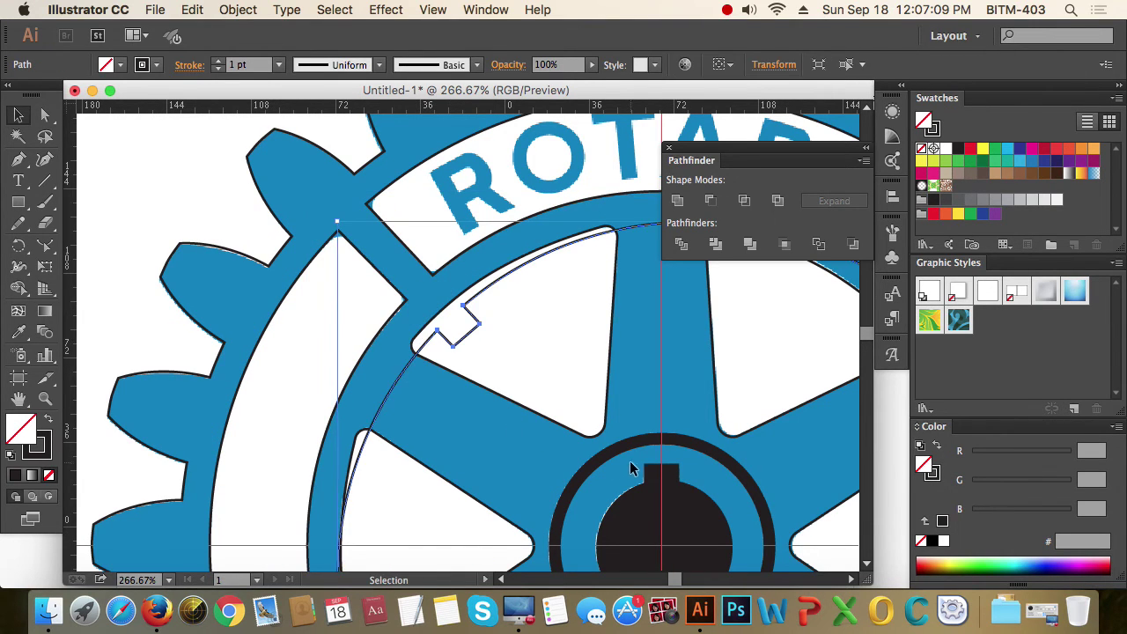
key("Delete")
- Round both upper corners of the right band segment to match the reference, using about 5.34 pt for the inner corner
left_click(617, 423, "alt+super")
left_click(616, 423, "alt+super")
mouse_move(606, 446)
left_mouse_down()
mouse_move(593, 361)
mouse_move(611, 449)
left_mouse_up()
left_click(524, 405, "alt")
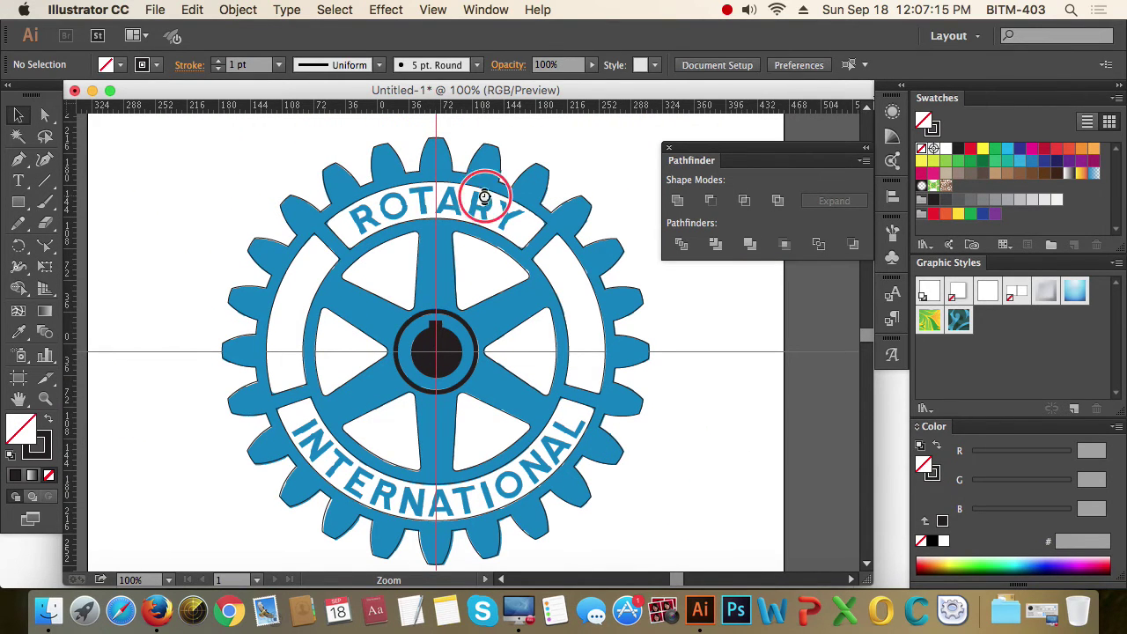
left_click_drag(480, 191, 636, 331)
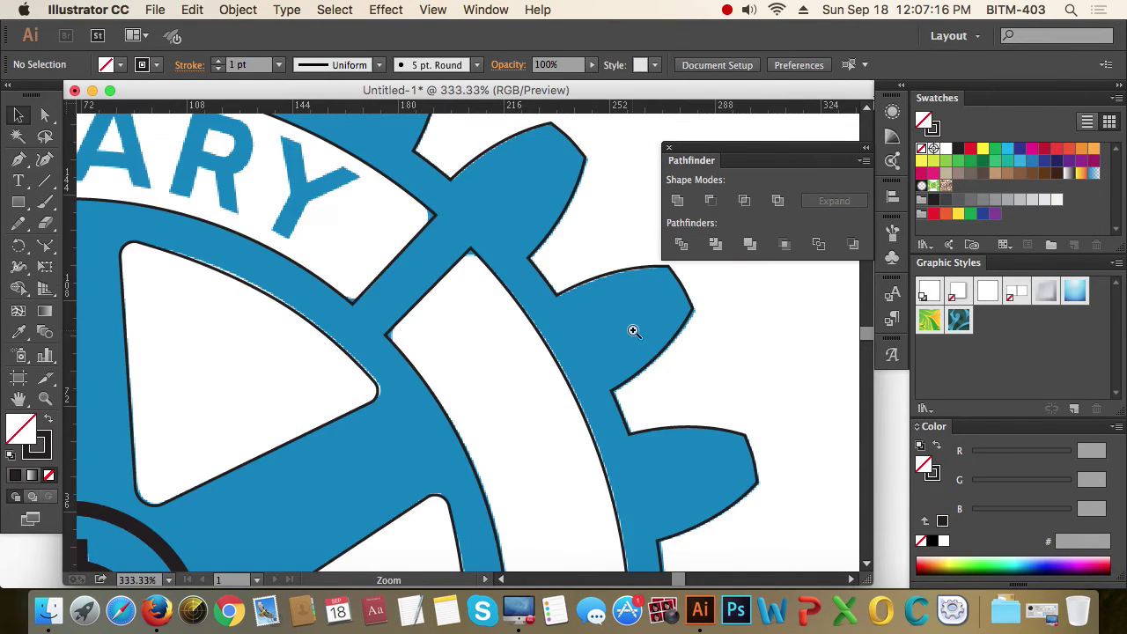
left_click(487, 254)
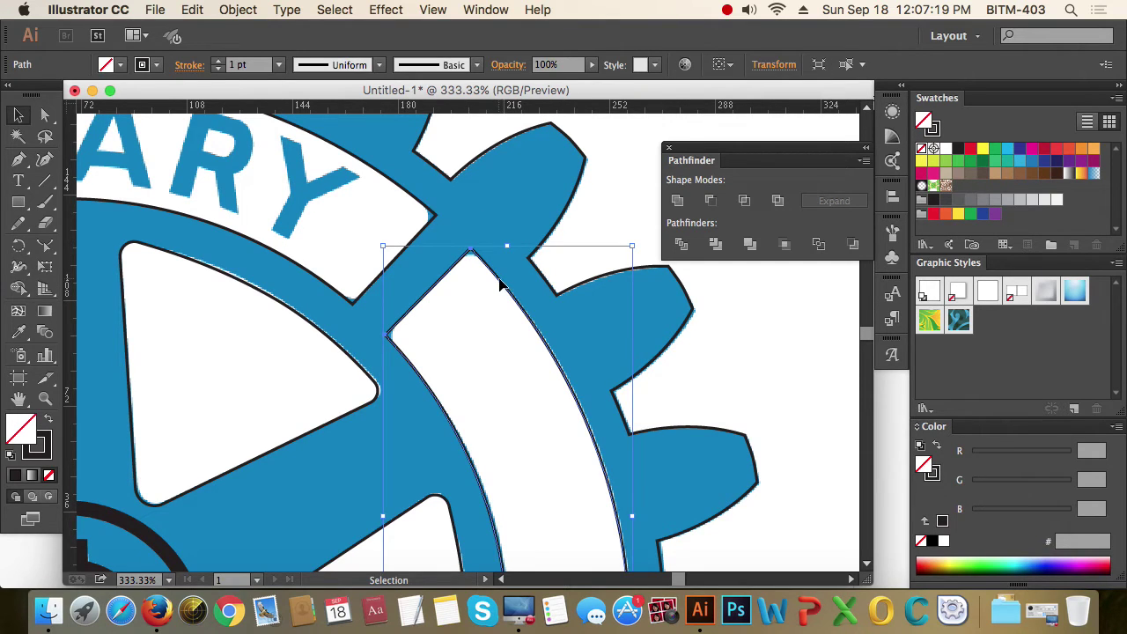
key("a")
left_click_drag(388, 220, 578, 349)
left_click_drag(432, 185, 422, 281)
left_click_drag(388, 412, 439, 226)
left_click_drag(142, 305, 217, 379)
left_click_drag(174, 333, 234, 344)
- Round both lower corners of the right band segment to match the reference, using about 3.74 pt for the outer corner
left_click(455, 478, "alt+super")
left_click(456, 478, "alt+super")
left_click(455, 448, "alt+super")
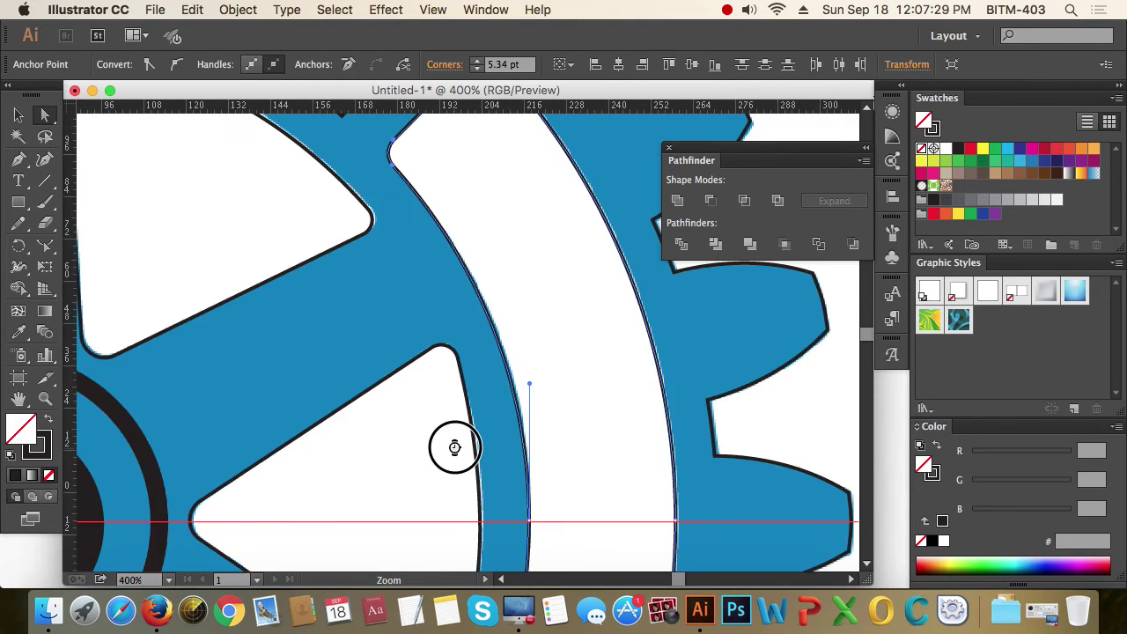
left_click(454, 447, "alt+super")
left_click(454, 448, "alt+super")
left_click_drag(556, 472, 506, 481)
left_click_drag(398, 331, 618, 445)
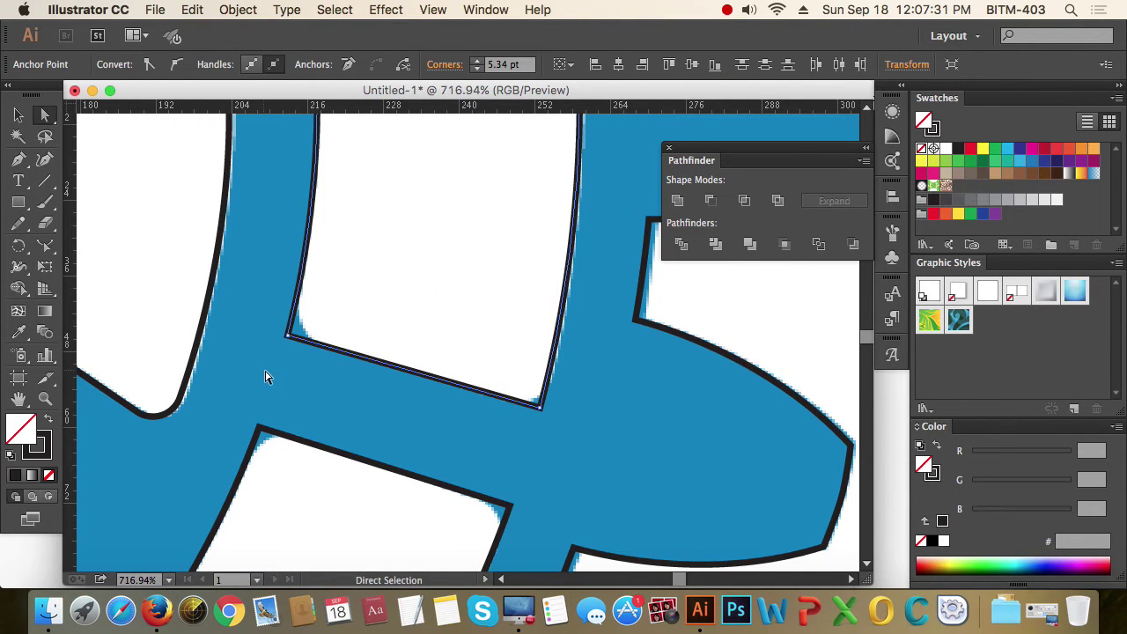
left_click(299, 326)
left_click_drag(304, 333, 345, 320)
left_click(539, 404)
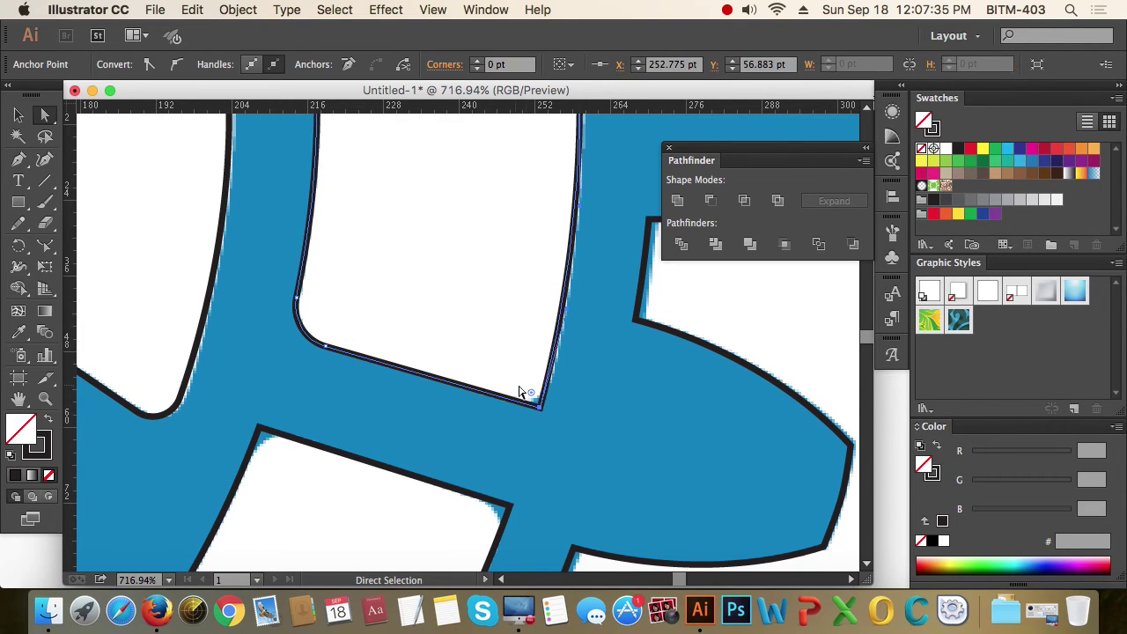
left_click_drag(535, 398, 523, 378)
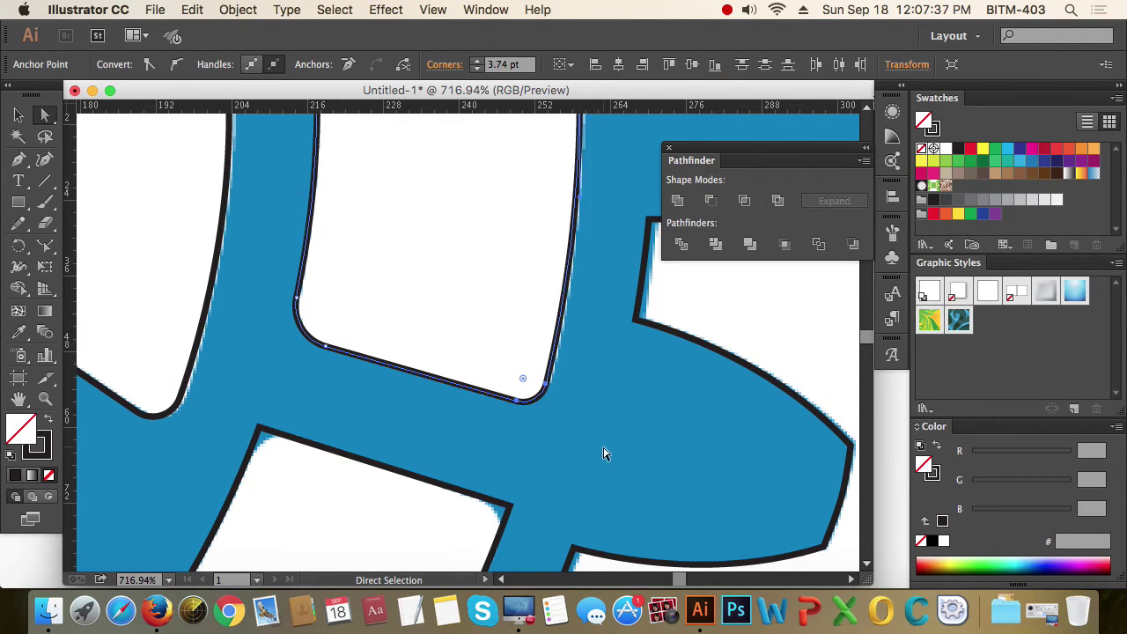
- Round both corners at the right end of the INTERNATIONAL segment, using about 5.76 pt for the inner corner
scroll(548, 499, "down", 4)
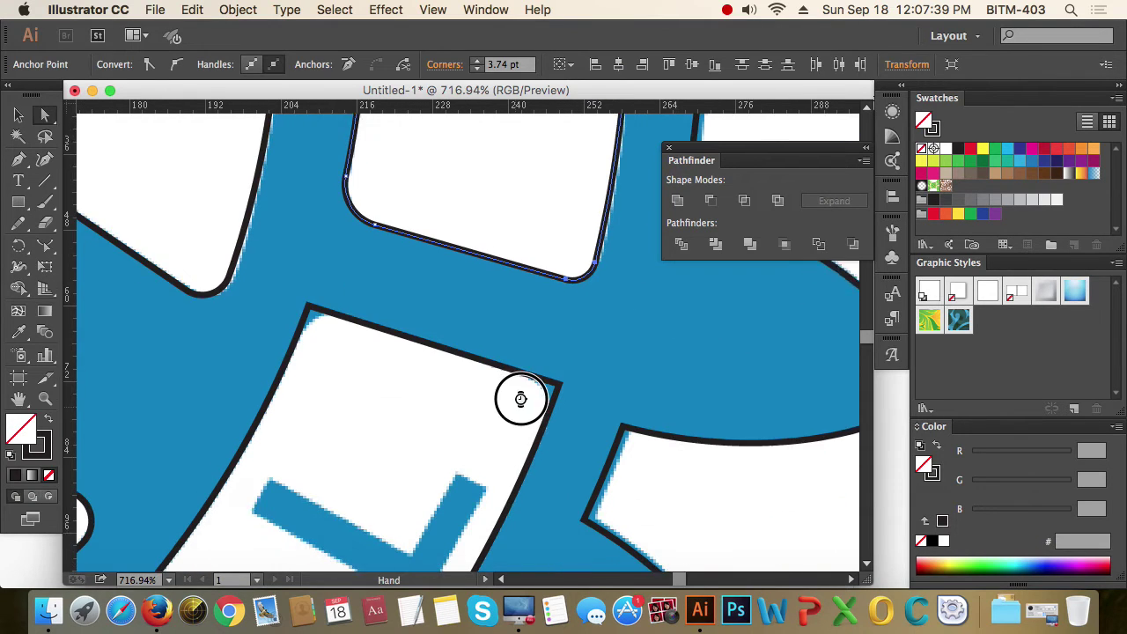
left_click(564, 374)
left_click_drag(564, 375, 532, 378)
left_click(322, 287)
left_click_drag(332, 297, 348, 323)
- Round both corners at the left end of the INTERNATIONAL segment, using about 4.62 pt for the inner corner
scroll(373, 432, "left", 15)
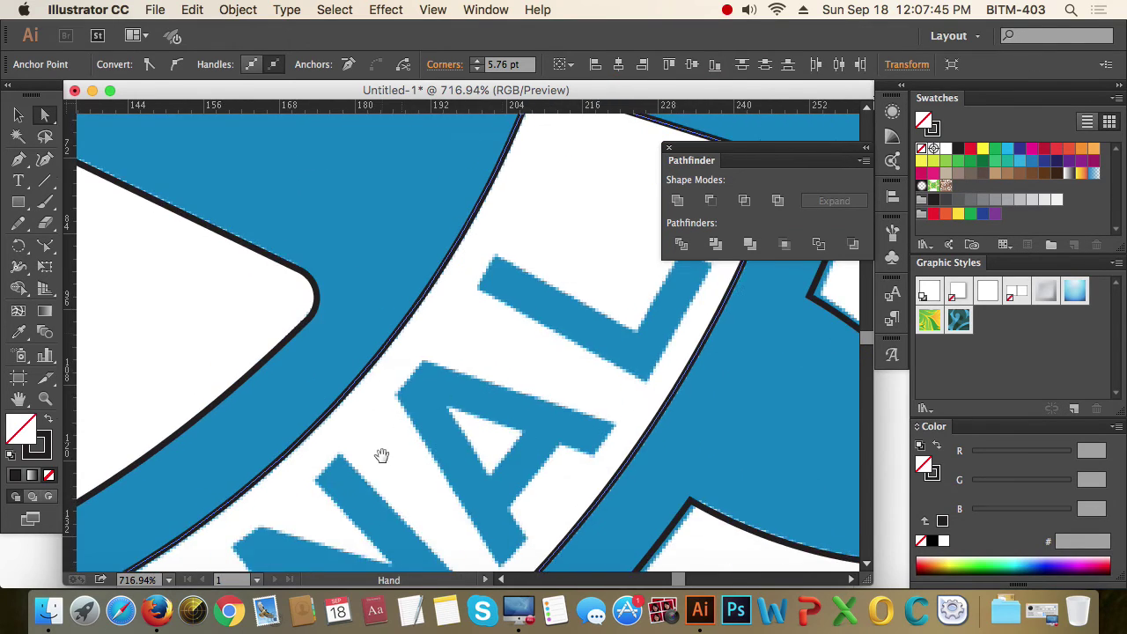
scroll(495, 369, "left", 15)
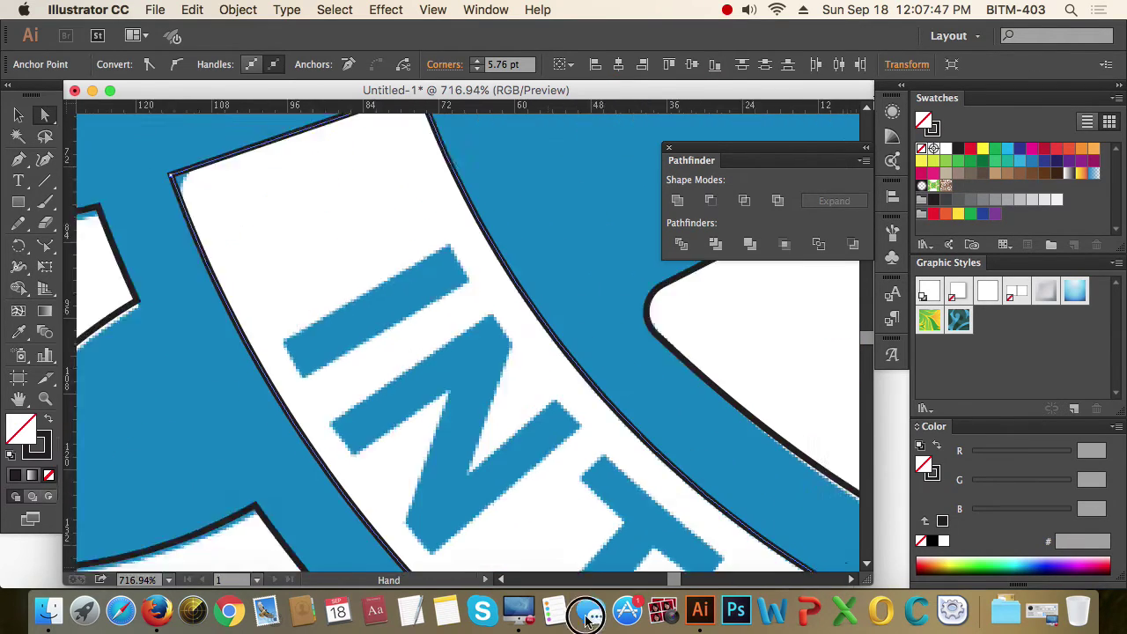
left_click(273, 382)
left_click_drag(291, 389, 316, 399)
left_click(521, 297)
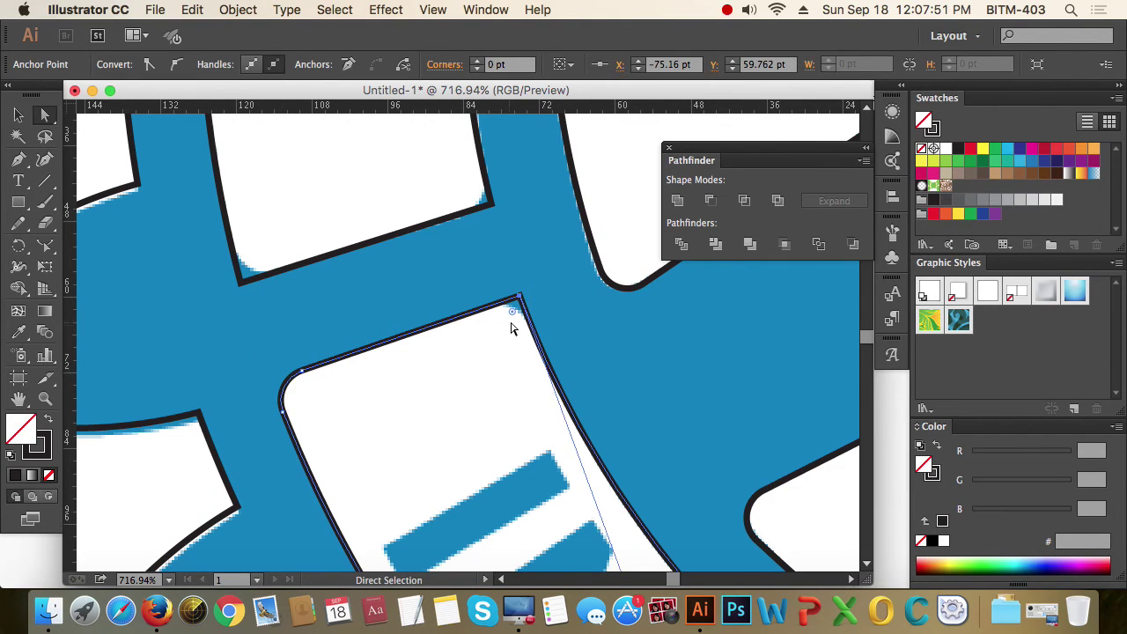
left_click_drag(511, 305, 501, 335)
- Round both lower corners of the left band segment, using about 4.59 pt for the inner corner
scroll(480, 347, "up", 10)
scroll(480, 347, "left", 5)
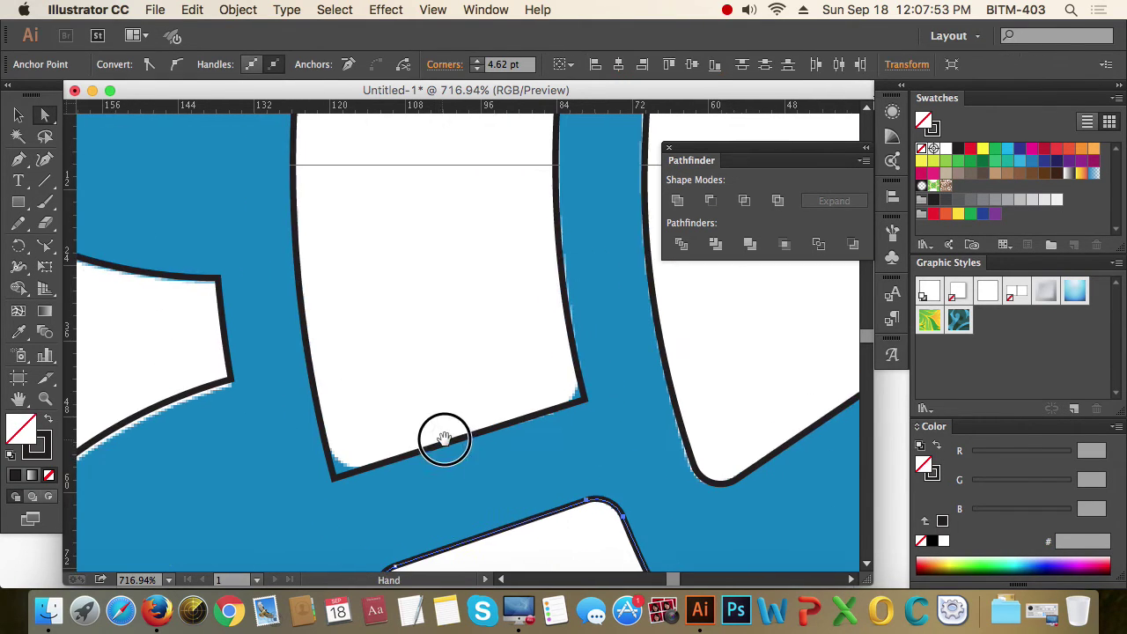
left_click(340, 473)
left_click_drag(349, 469, 364, 443)
left_click(583, 398)
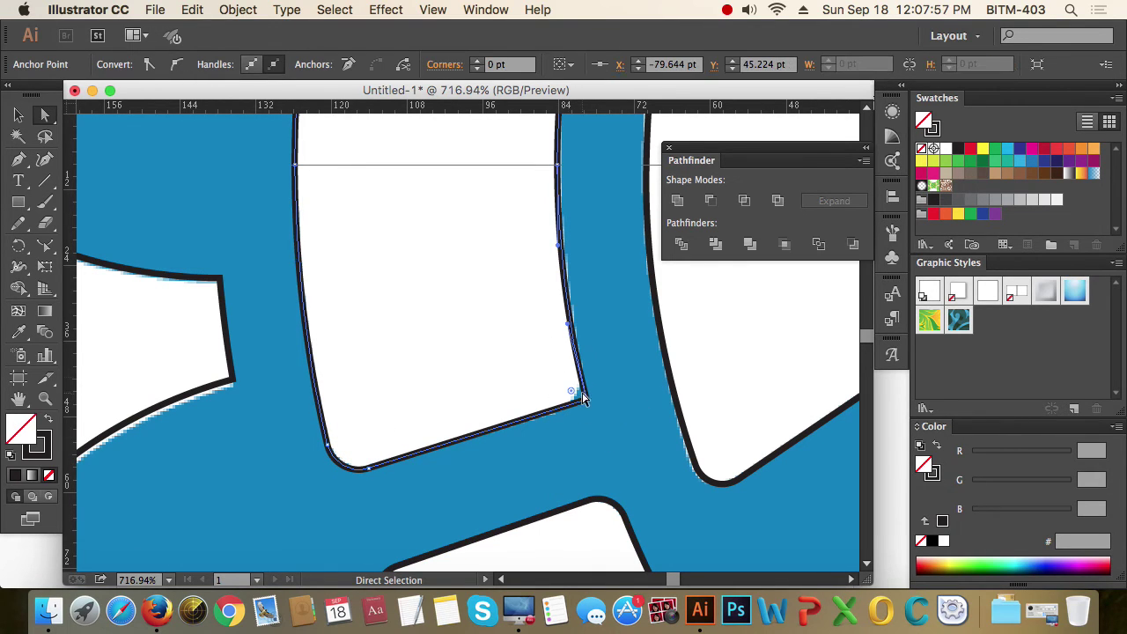
left_click_drag(575, 396, 554, 378)
- Round both upper corners of the left band segment to follow the reference shape
scroll(528, 265, "up", 8)
scroll(528, 264, "right", 3)
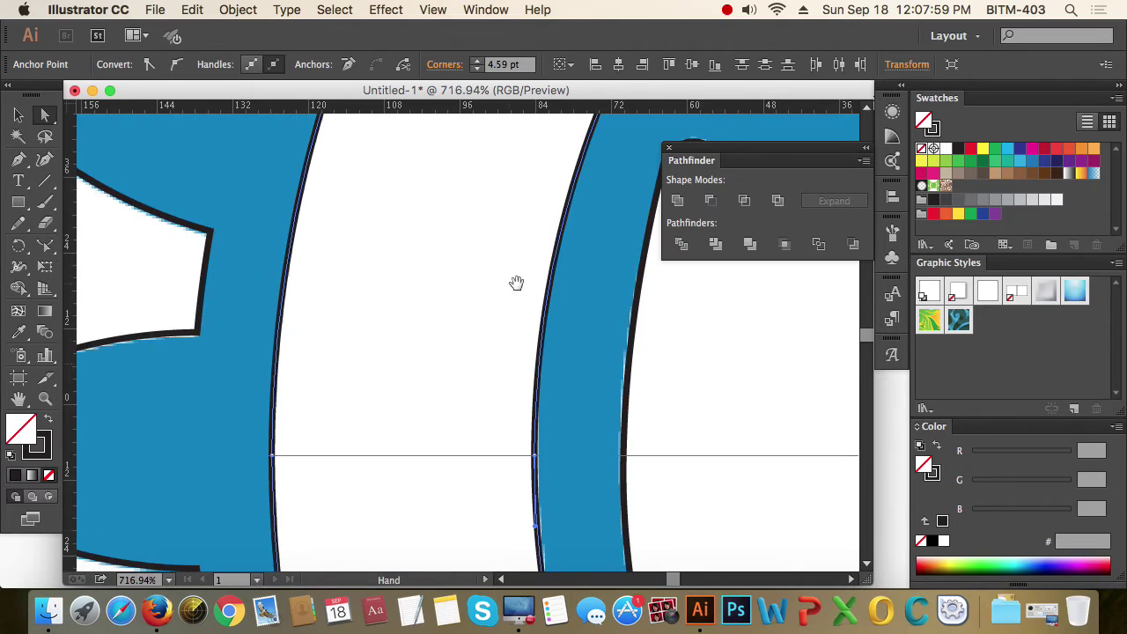
scroll(520, 352, "up", 6)
scroll(520, 352, "right", 4)
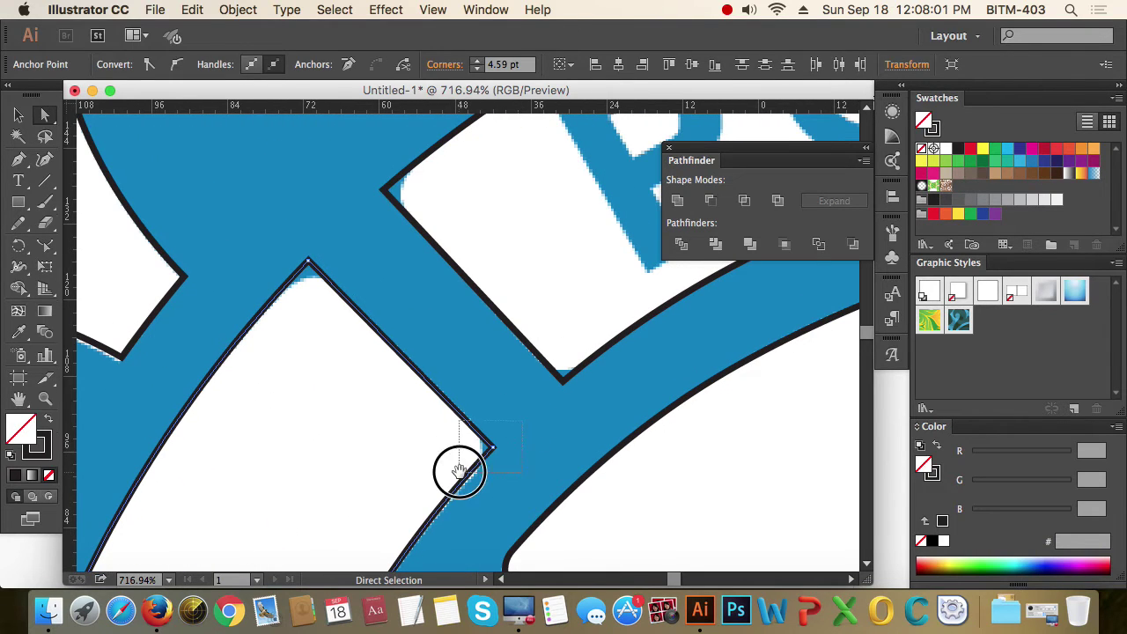
left_click(484, 451)
left_click_drag(482, 456, 453, 448)
left_click_drag(273, 242, 320, 315)
- Round both corners at the left end of the ROTARY segment and deselect it
left_click_drag(553, 399, 577, 345)
left_click_drag(360, 182, 436, 196)
left_click(422, 279)
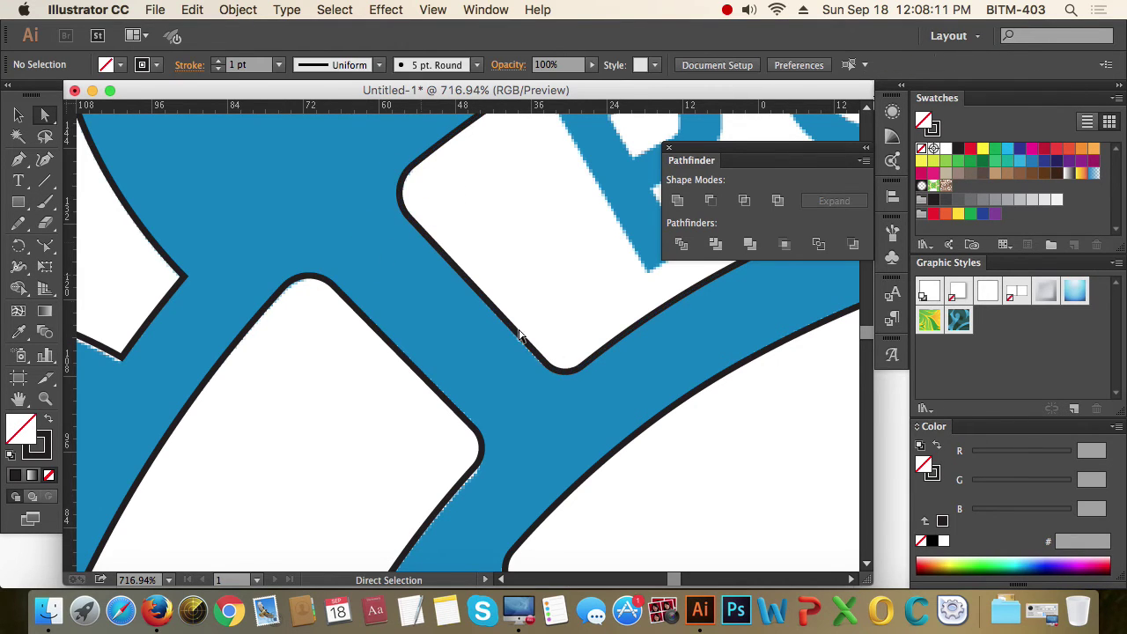
- Round both corners at the right end of the ROTARY segment to match the reference, and deselect it
left_click(592, 320, "alt+super")
left_click(589, 320, "alt+super")
left_click(587, 320, "alt+super")
left_click(585, 319, "alt+super")
left_click(585, 320, "alt+super")
left_click_drag(580, 403, 577, 325)
left_click_drag(415, 219, 566, 373)
left_click_drag(505, 428, 483, 382)
left_click_drag(586, 276, 569, 291)
left_click(668, 342)
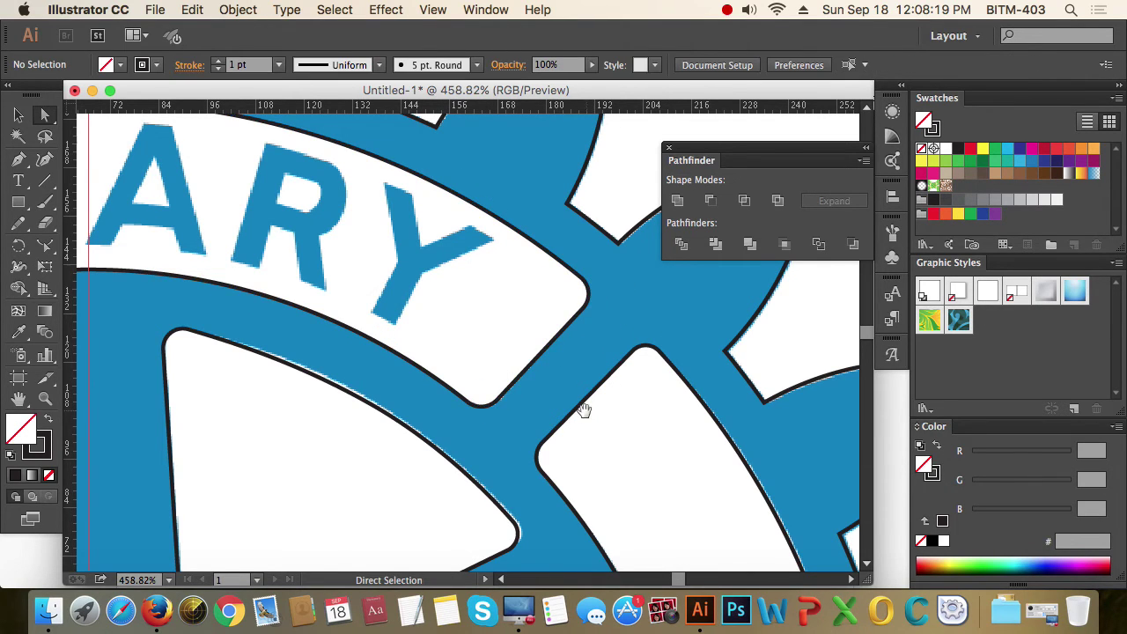
- Examine the whole wheel at about actual size to check the rounded band segments against the reference
left_click(492, 398, "alt+super")
left_click(492, 398, "alt+super")
left_click(491, 398, "alt+super")
left_click(491, 399, "alt+super")
left_click(492, 398, "alt+super")
left_click(492, 398, "alt+super")
left_click_drag(496, 397, 584, 433)
left_click(591, 460)
key("space")
left_click_drag(687, 433, 645, 434)
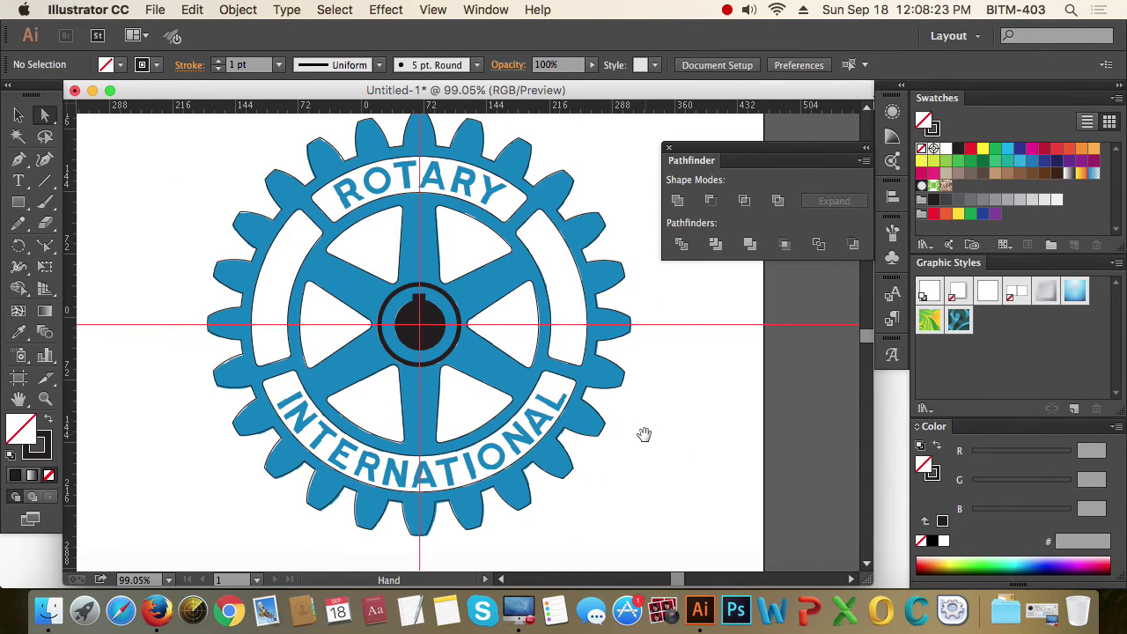
- Divide all shapes of the yellow wheel with Pathfinder, then ungroup the resulting pieces and deselect them
left_click(19, 116)
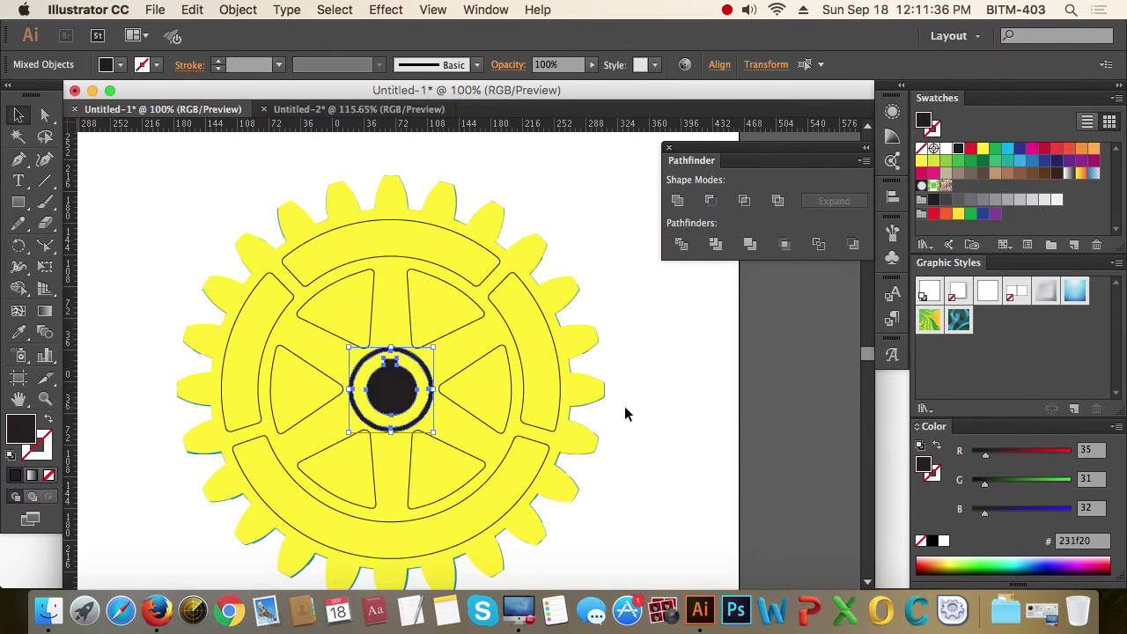
left_click(626, 410)
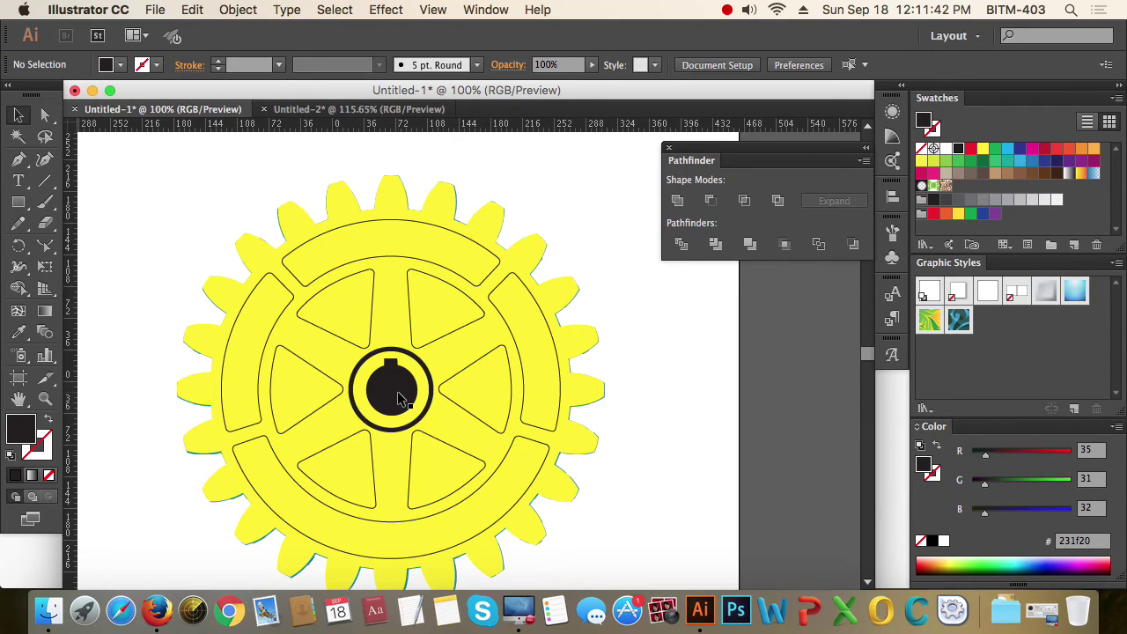
scroll(398, 398, "down", 3)
scroll(398, 399, "left", 1)
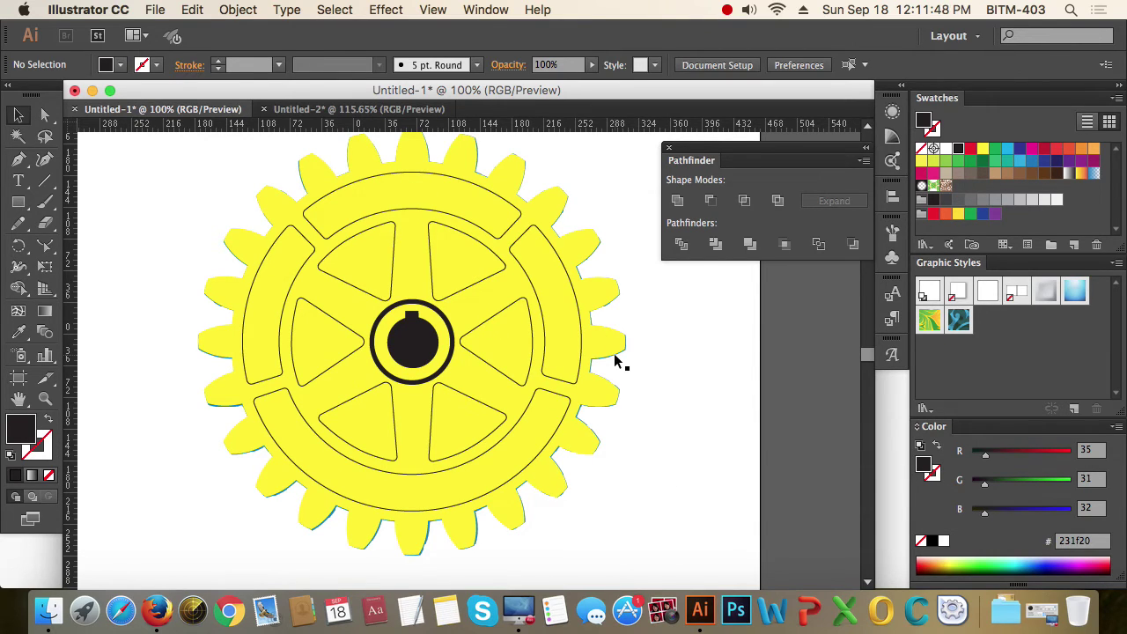
left_click_drag(651, 533, 249, 199)
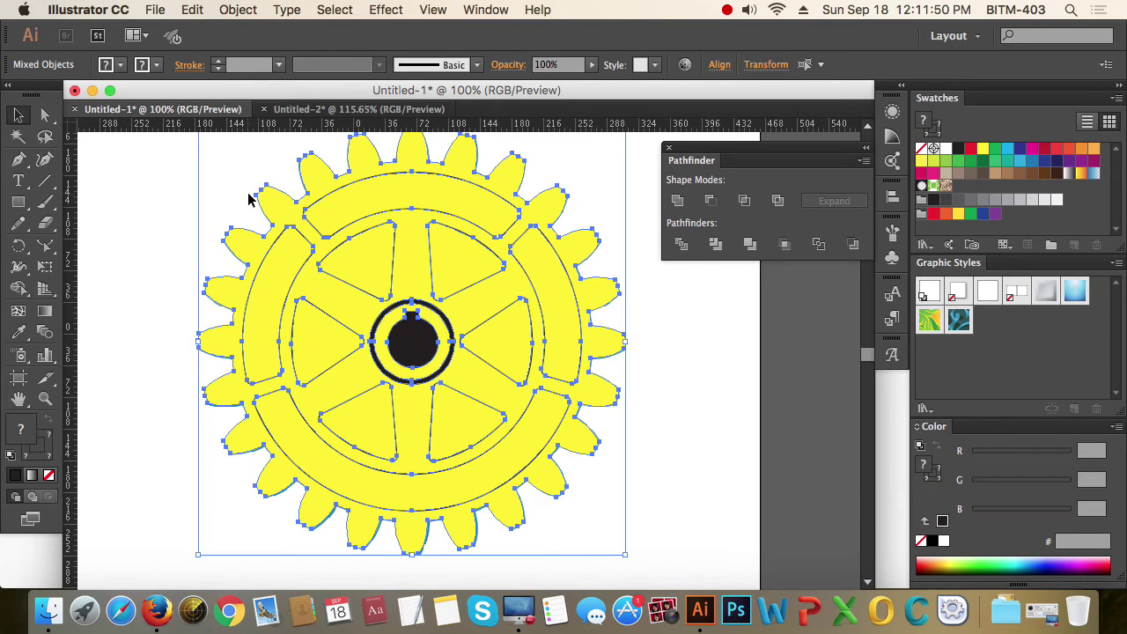
left_click(686, 251)
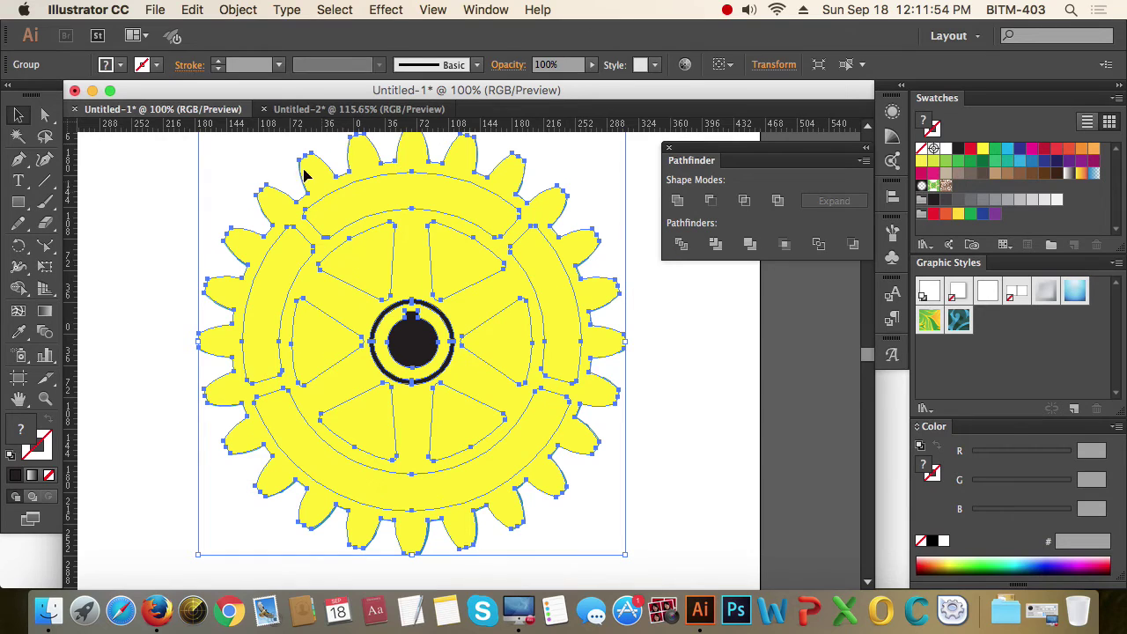
left_click(192, 10)
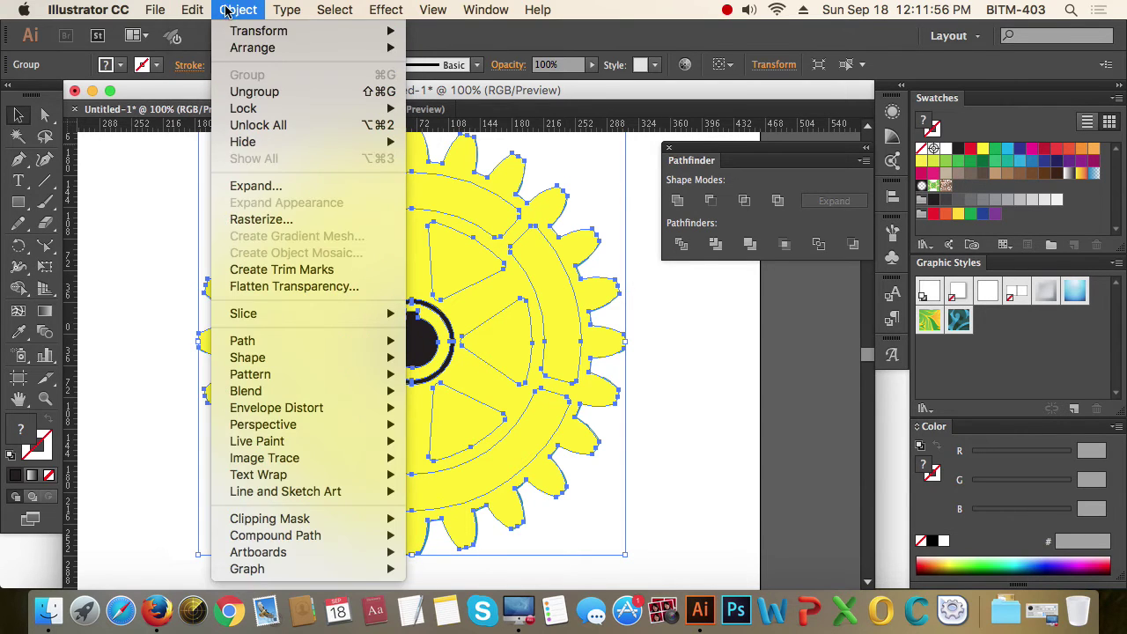
left_click(256, 88)
left_click(705, 427)
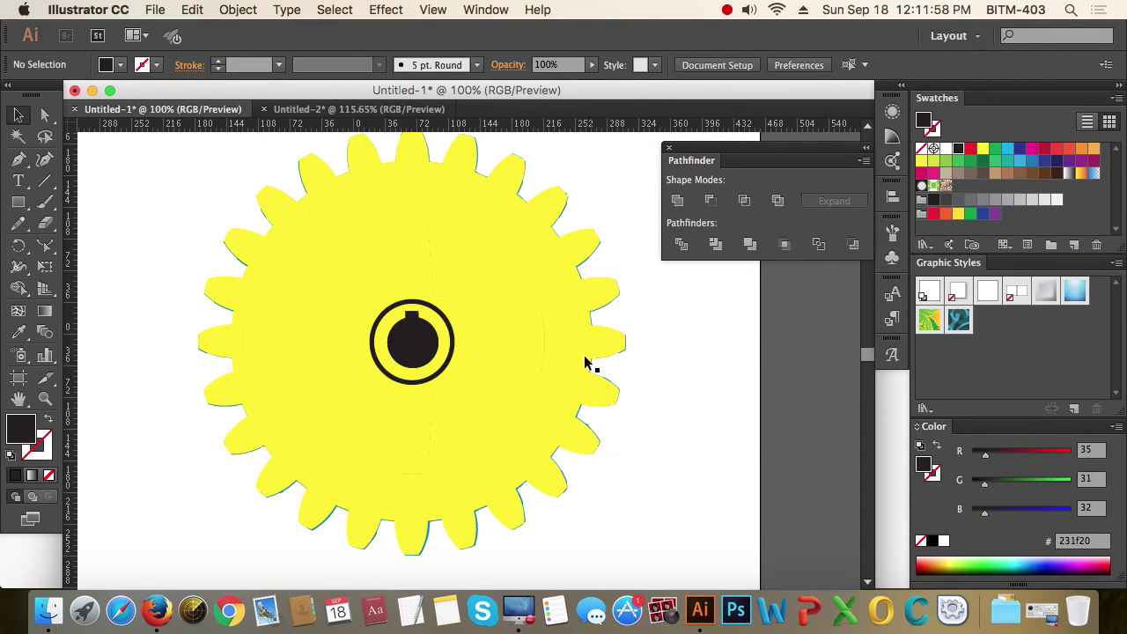
- Delete the four yellow band segments inside the gear to open the side bands and the ROTARY and INTERNATIONAL bands
left_click(567, 342)
key("Delete")
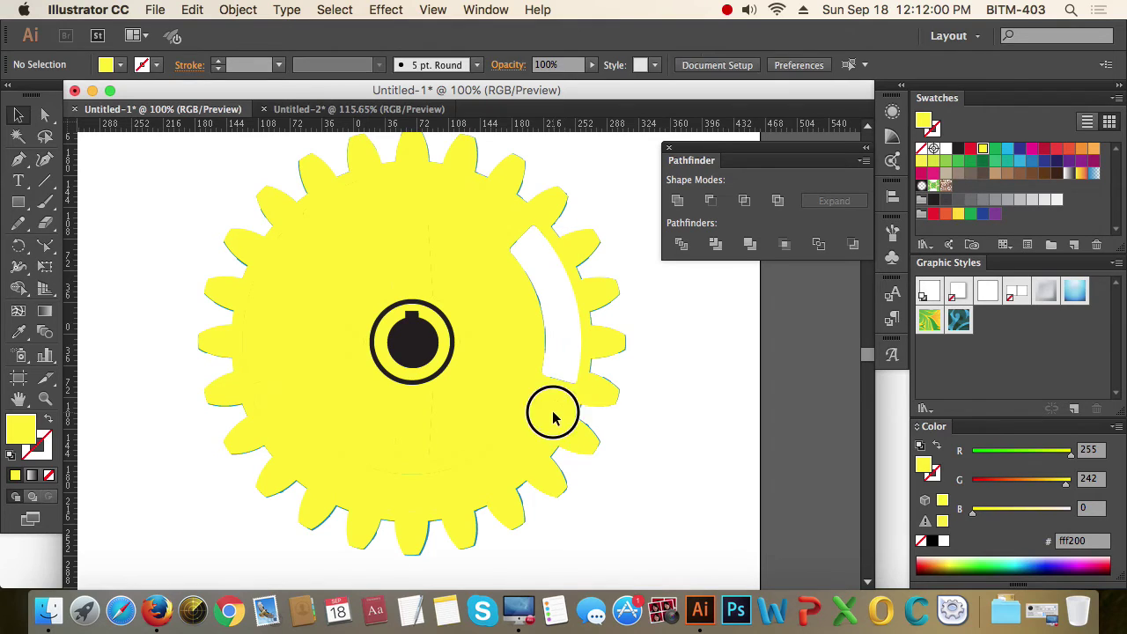
left_click(478, 469)
key("Delete")
left_click(269, 312)
key("Delete")
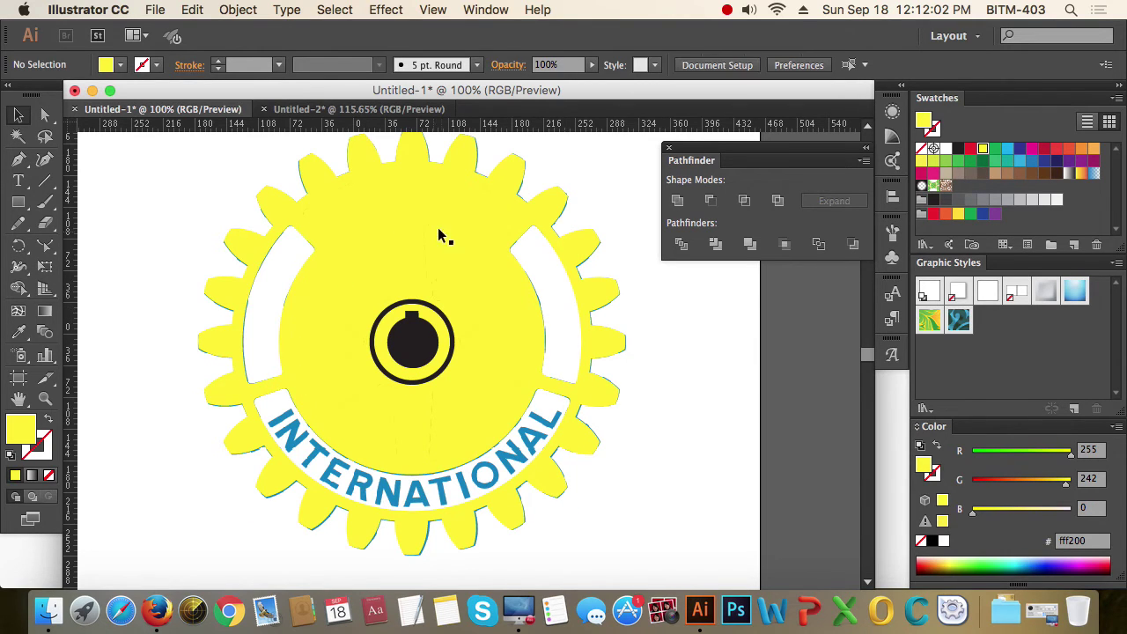
left_click(394, 209)
key("Delete")
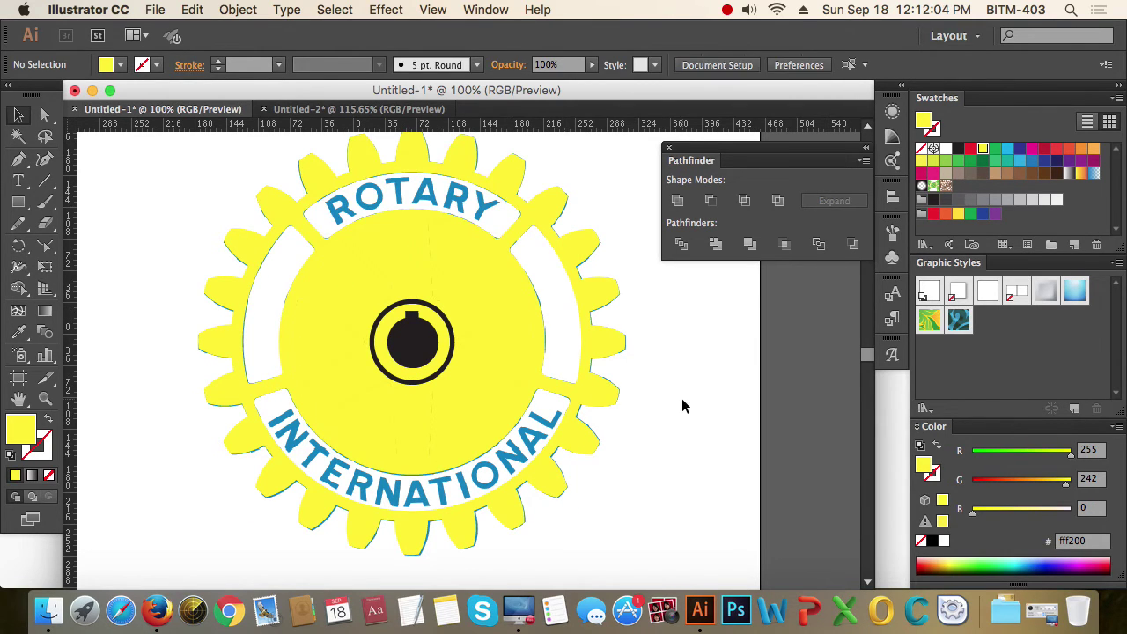
- Delete the black keyed disc and the black ring around it at the wheel's hub
left_click(421, 343)
key("Delete")
left_click(453, 342)
key("Delete")
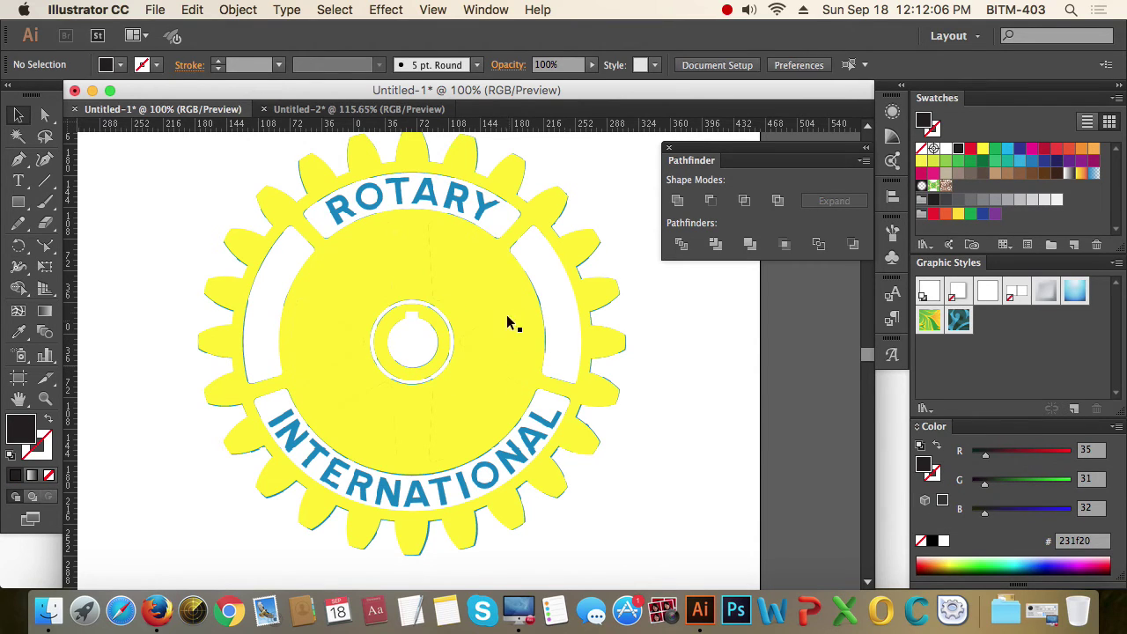
left_click(490, 287)
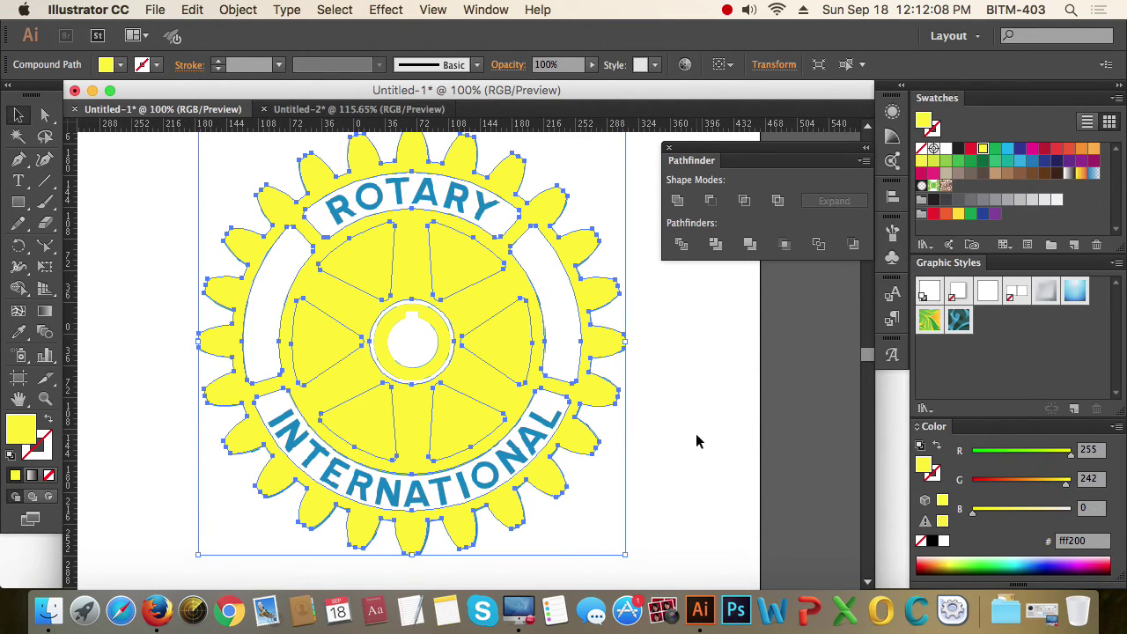
left_click(236, 10)
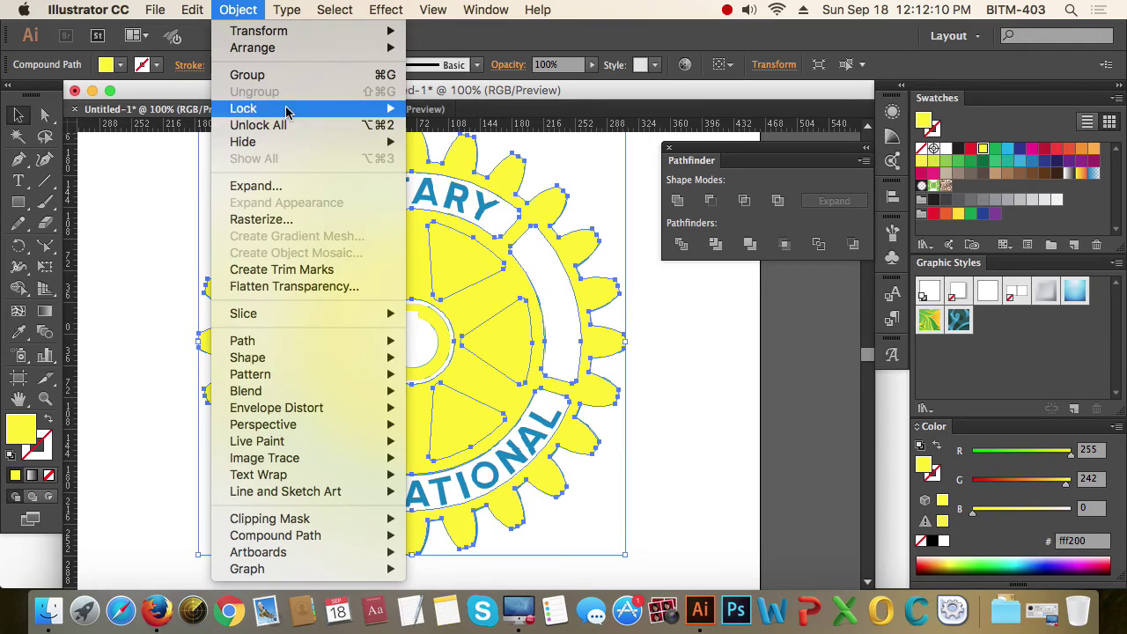
left_click(717, 423)
left_click(717, 423)
- Delete the six yellow wedge pieces between the spokes to open the inner wheel
left_click(513, 369)
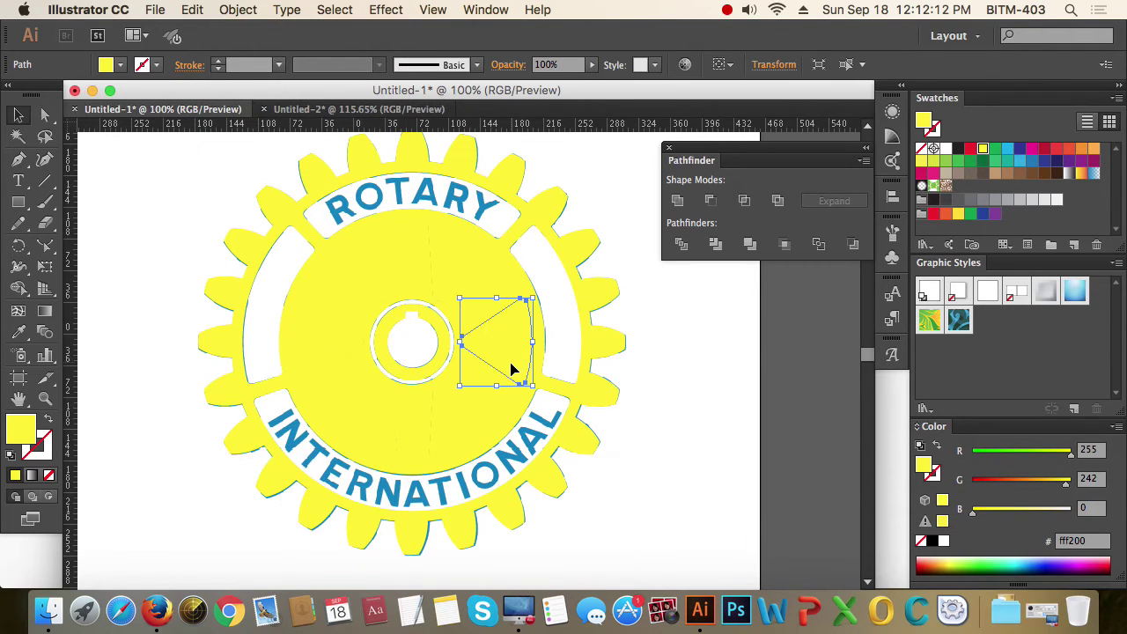
key("Delete")
left_click(443, 262)
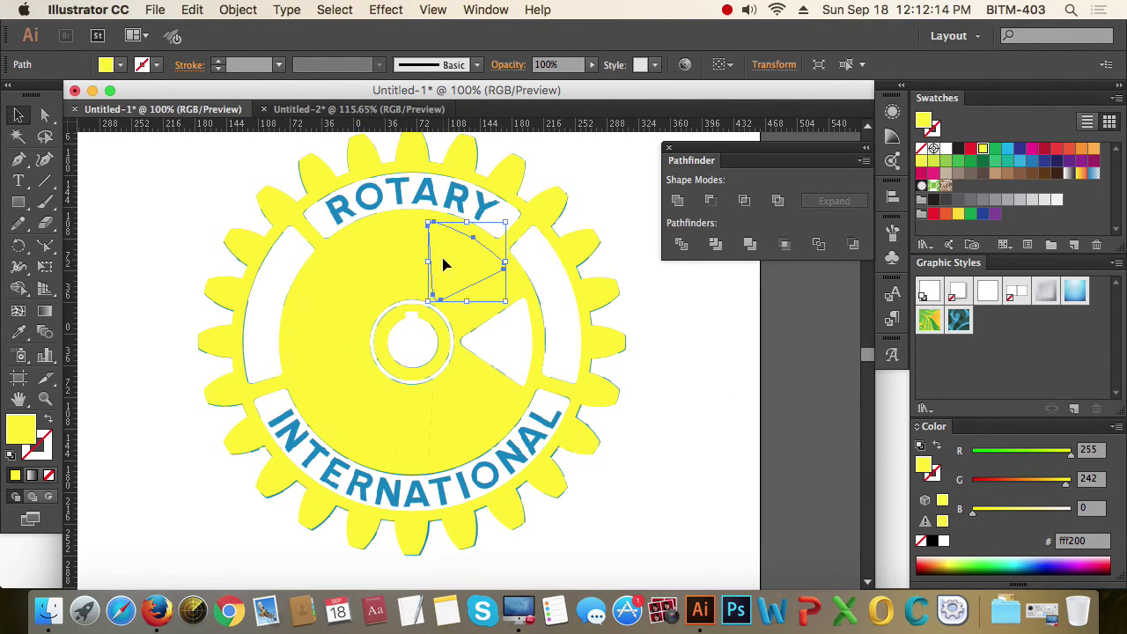
key("Delete")
left_click(365, 256)
key("Delete")
left_click(317, 335)
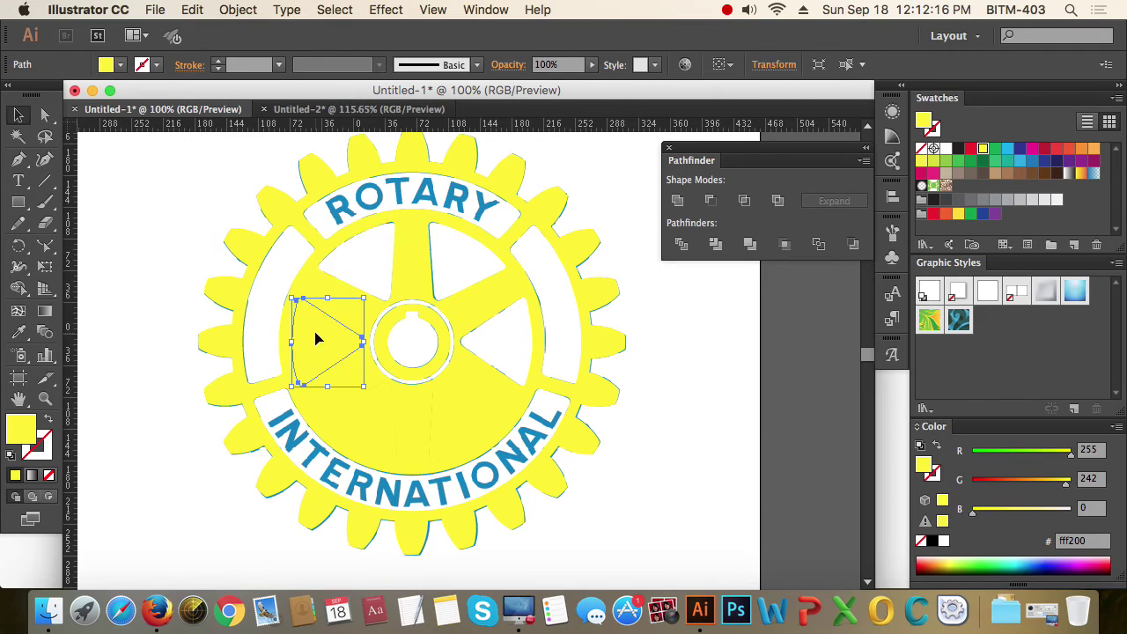
key("Delete")
key("super+d")
left_click(462, 426)
key("super+d")
left_click(641, 477)
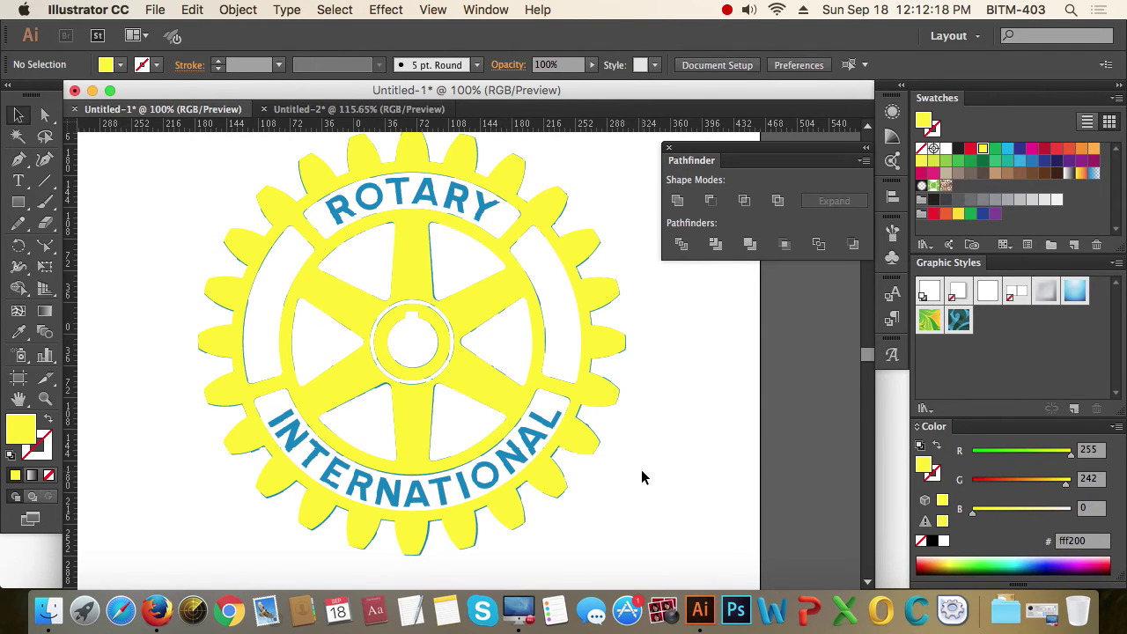
- Unite the gear wheel and the hub ring with Pathfinder, and deselect the result
left_click(477, 441, "alt+super")
left_click_drag(528, 389, 467, 424)
left_click(792, 574)
left_click(652, 412)
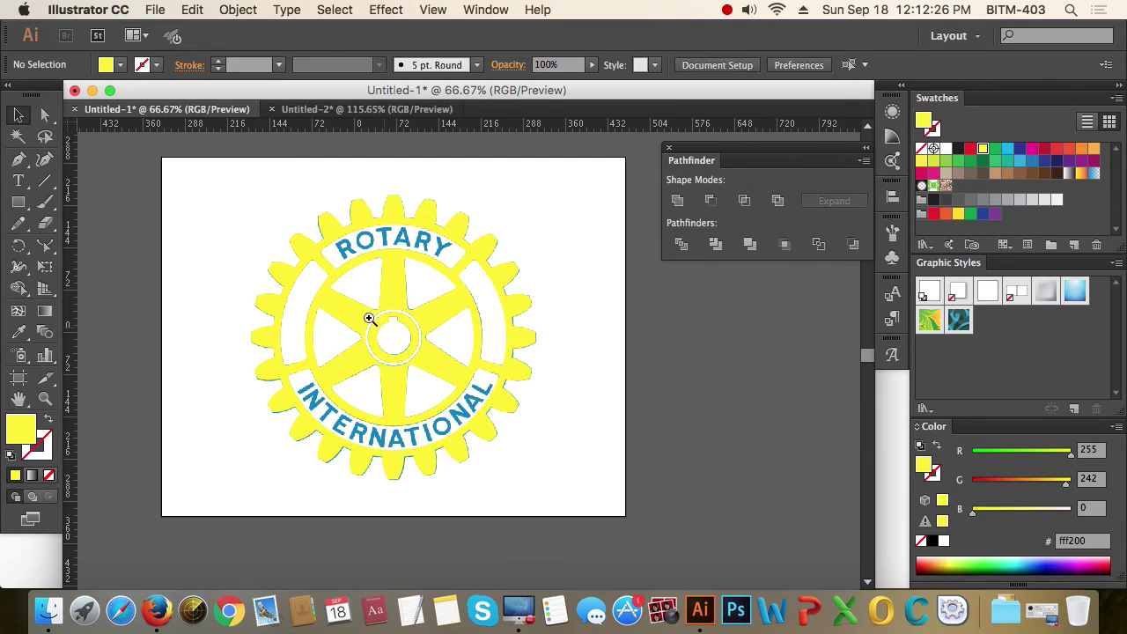
left_click_drag(250, 182, 615, 468)
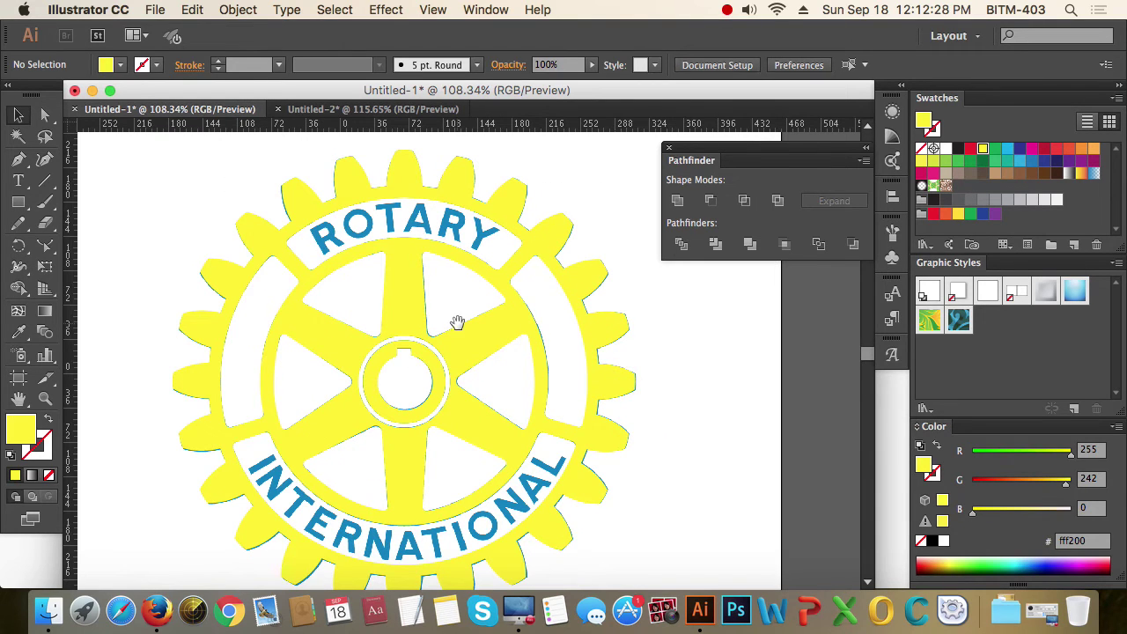
left_click(432, 359)
left_click(507, 332, "shift")
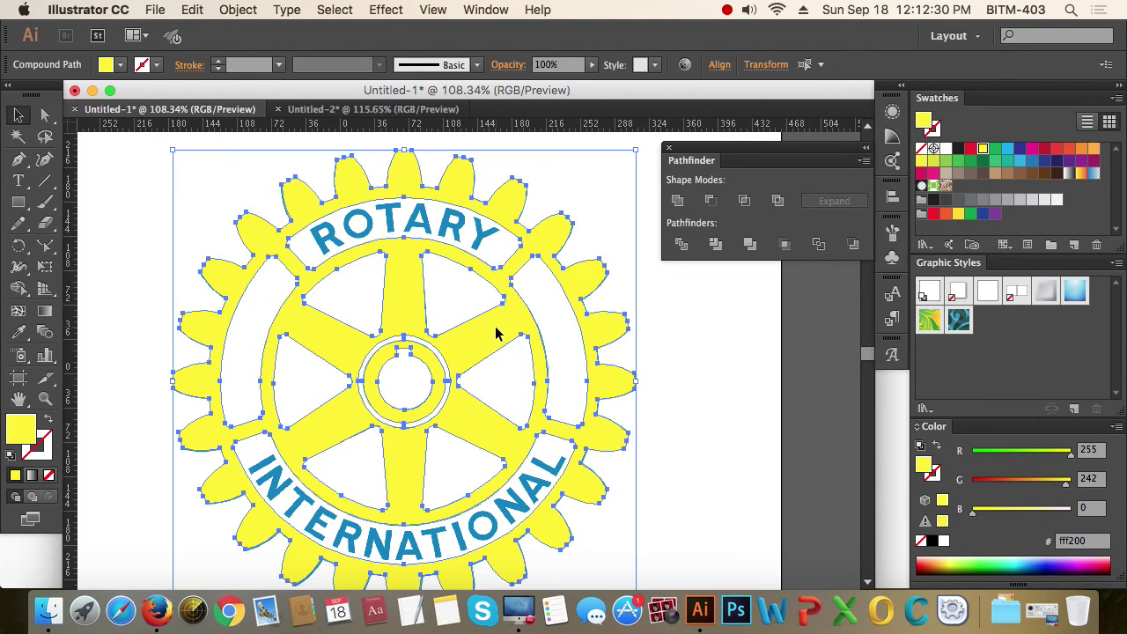
left_click(678, 204)
left_click(705, 379)
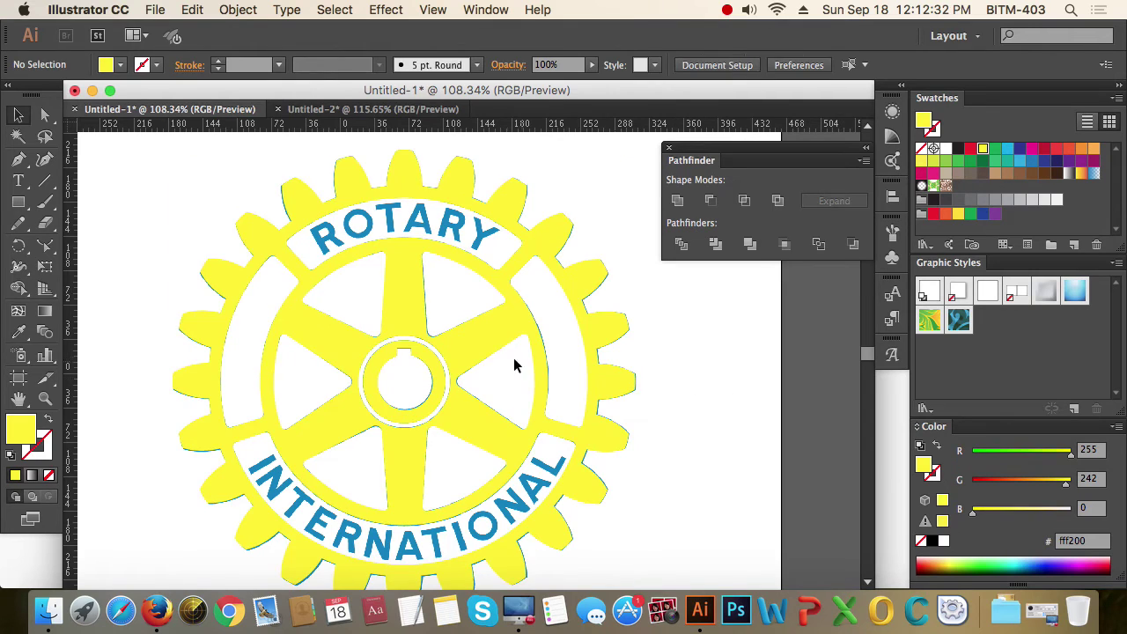
- Fill the whole wheel with green 00a651 and deselect it
left_click(471, 349)
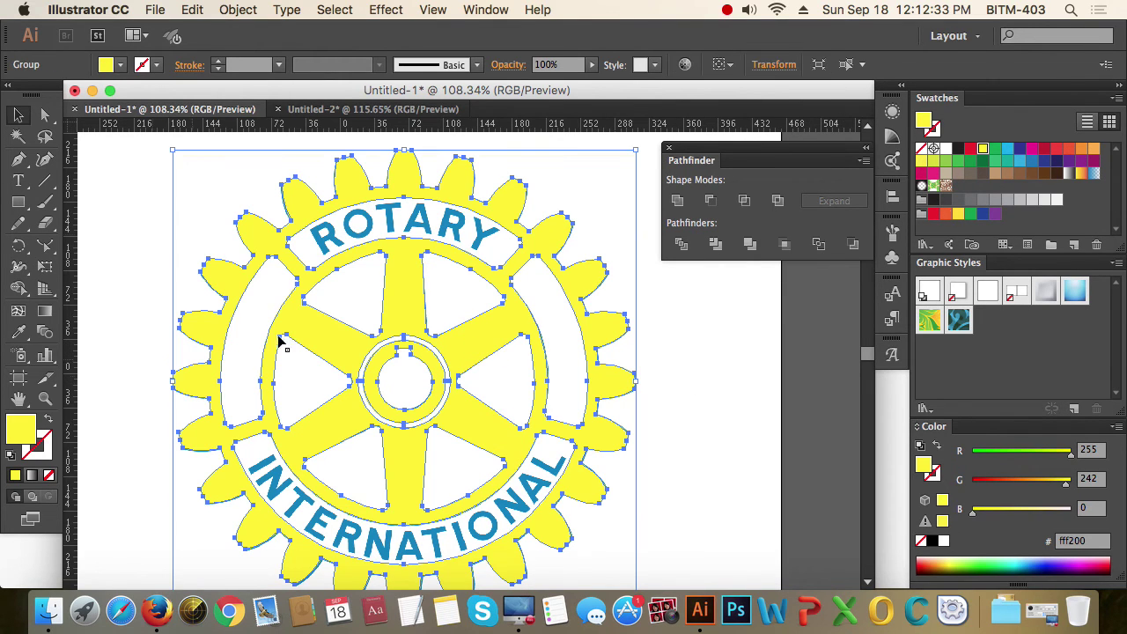
left_click(996, 148)
left_click(754, 400)
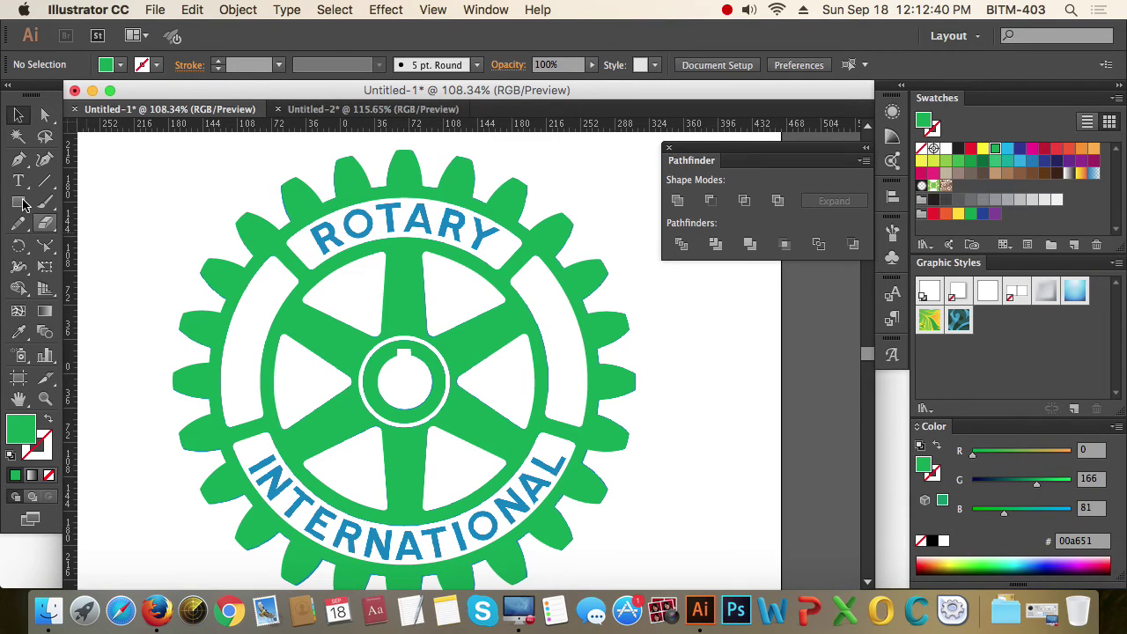
- Show the guides and draw a circle from the wheel's centre reaching the baseline of the reference ROTARY lettering
key("super+;")
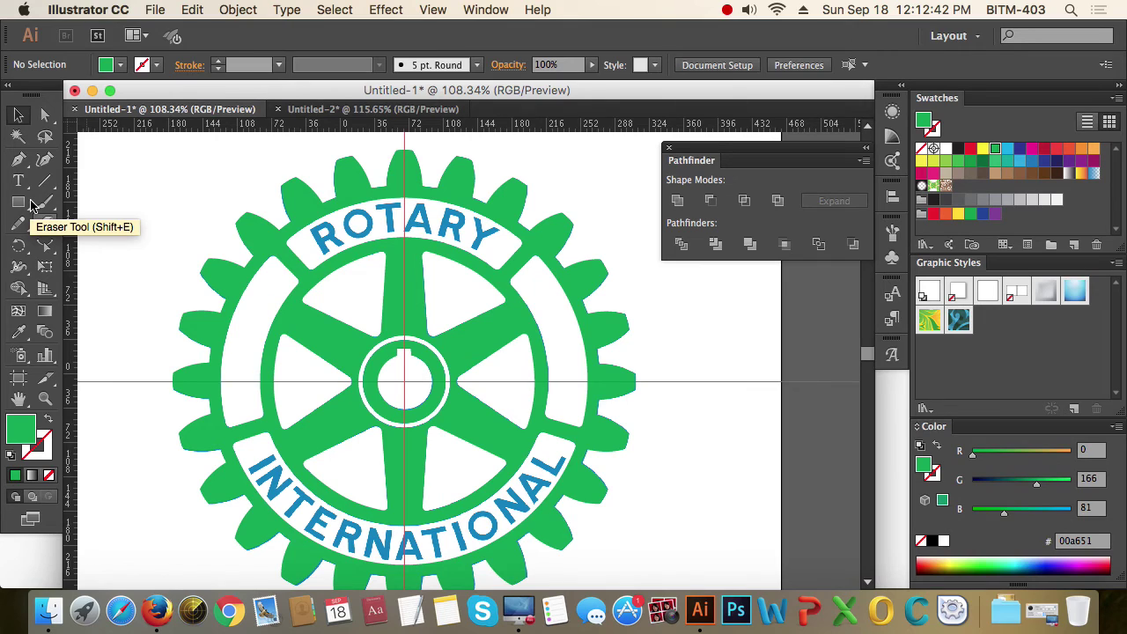
left_click_drag(19, 203, 104, 253)
left_click_drag(405, 382, 553, 516)
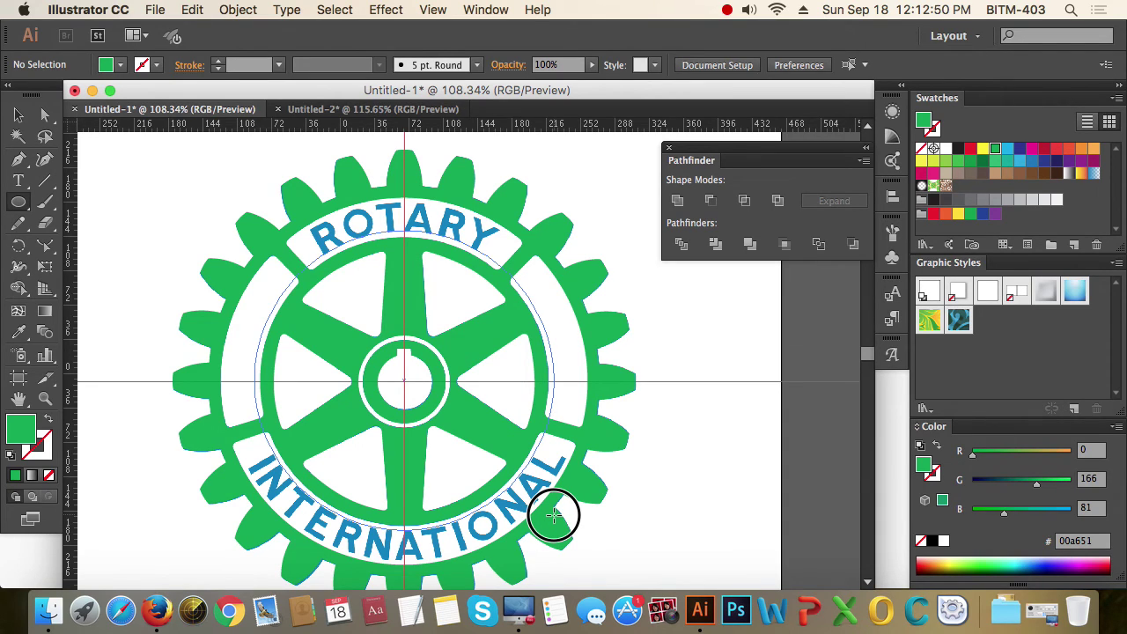
left_click_drag(554, 516, 554, 516)
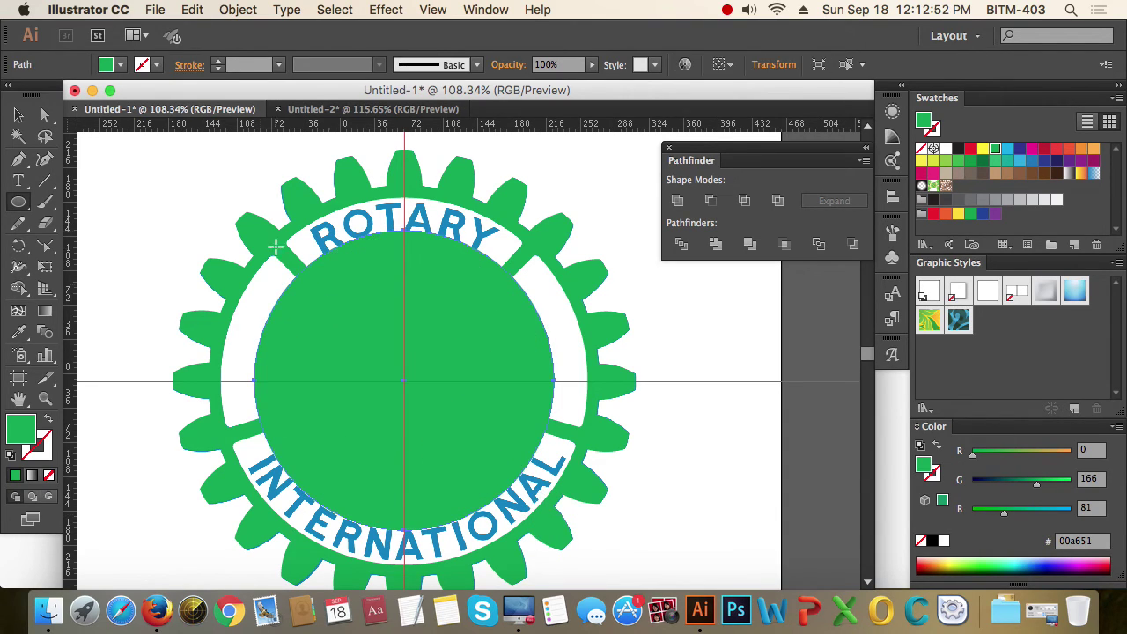
- Place type on the circle's path starting at its topmost point, reading "ROTARY"
left_click(19, 181)
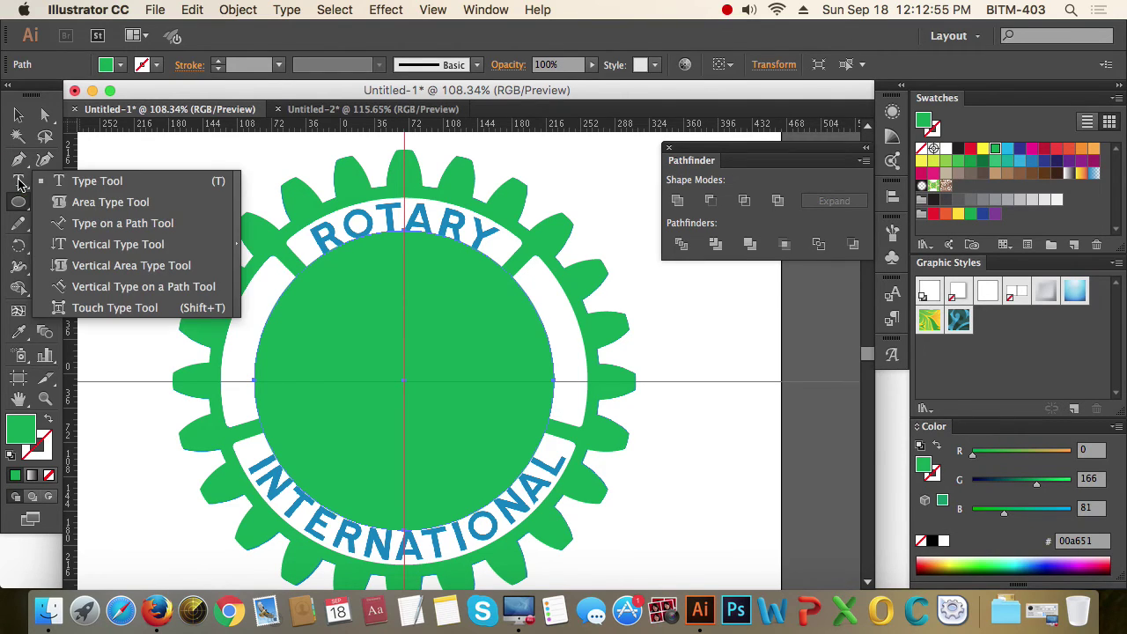
left_click(126, 227)
left_click(403, 229)
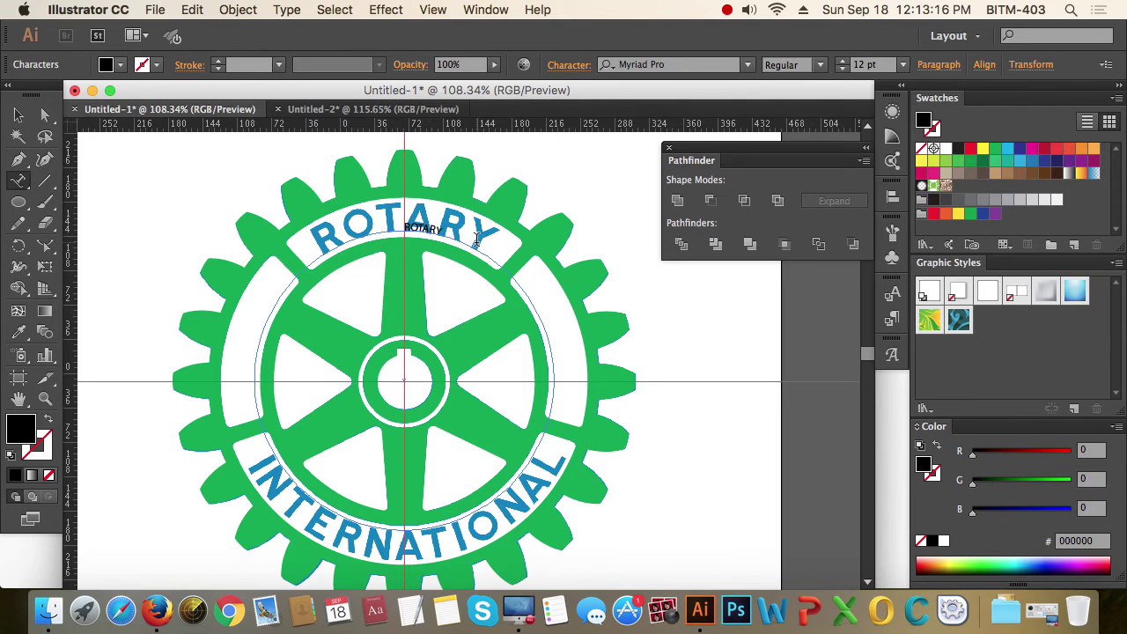
- Increase the font size of the whole ROTARY path text to 40 pt
key("super+a")
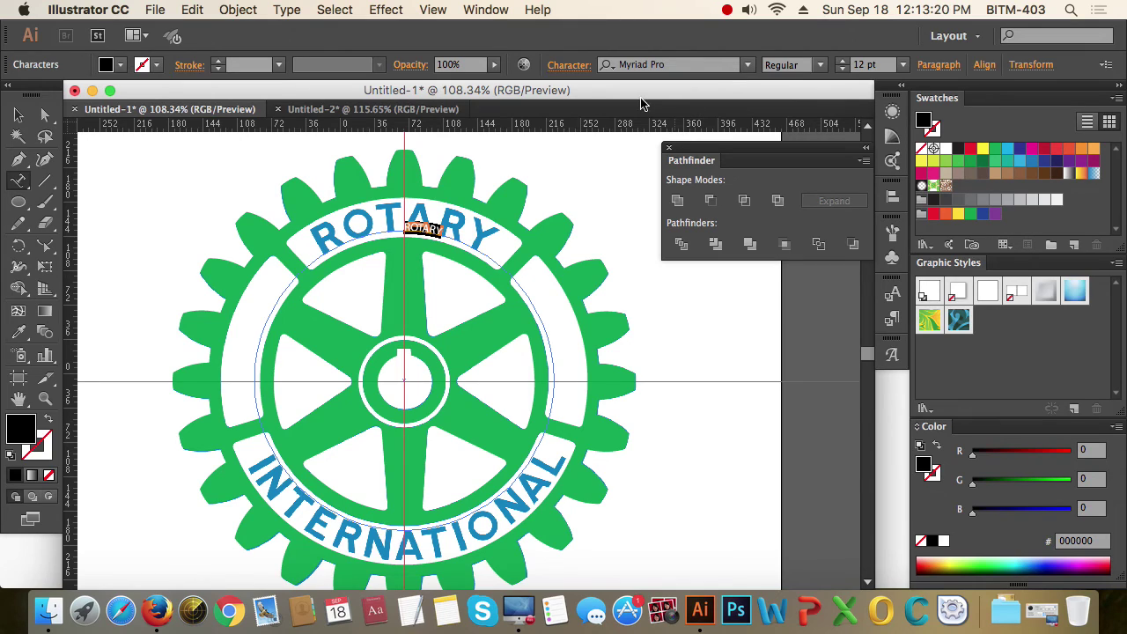
key("super+shift+period")
key("super+shift+period")
key("super+shift+period")
key("super+shift+period")
key("super+shift+period")
key("super+shift+period")
key("super+shift+period")
key("super+shift+period")
key("super+shift+period")
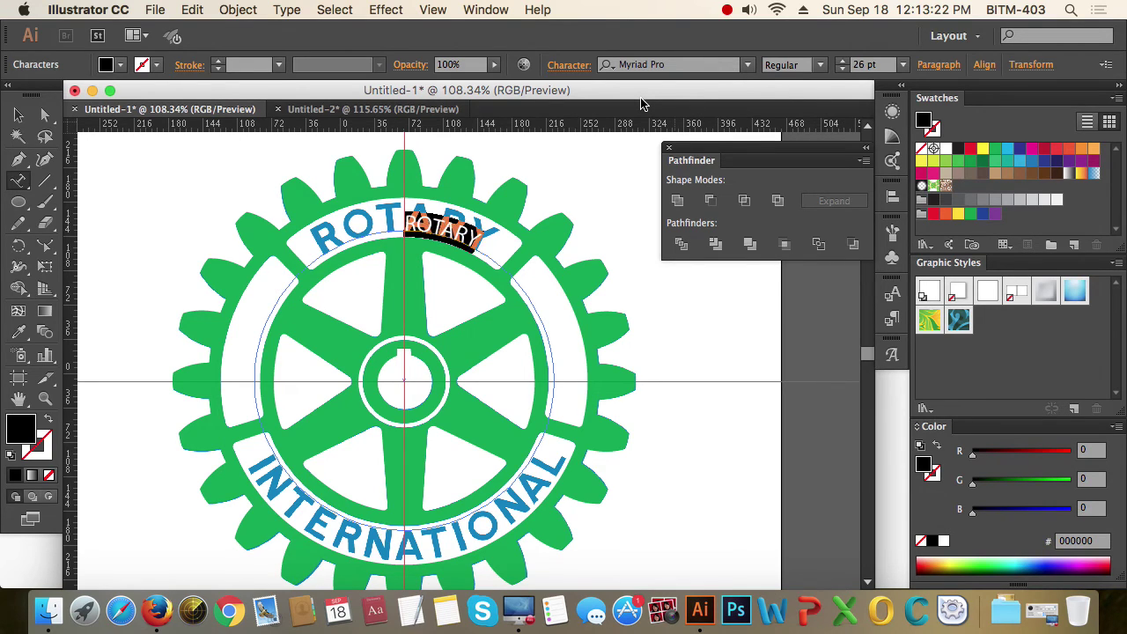
key("super+shift+period")
key("super+shift+period")
key("super+shift+period")
key("super+shift+period")
key("super+shift+period")
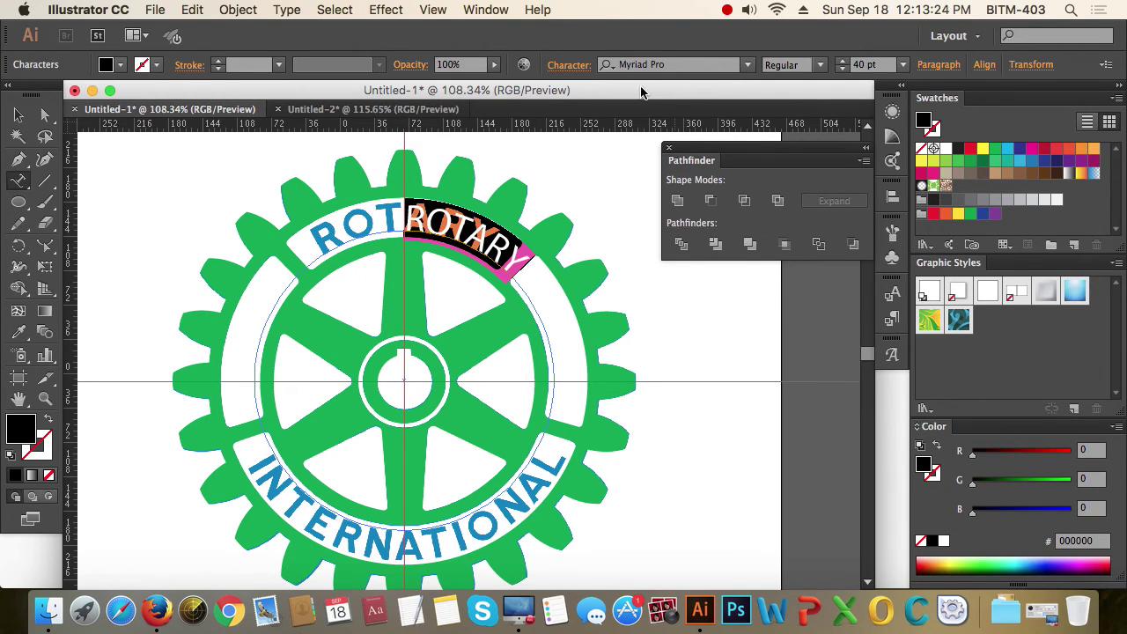
- Set the ROTARY text to Arial Bold and slide it along the circle to start at the reference's R
left_click(675, 64)
type("ari")
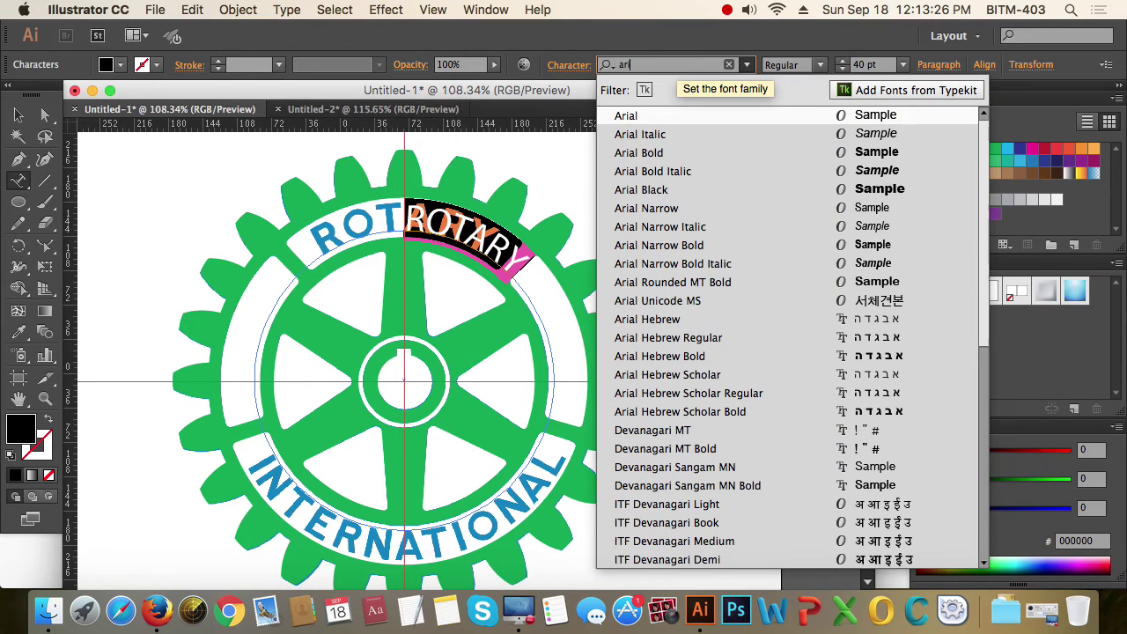
left_click(675, 150)
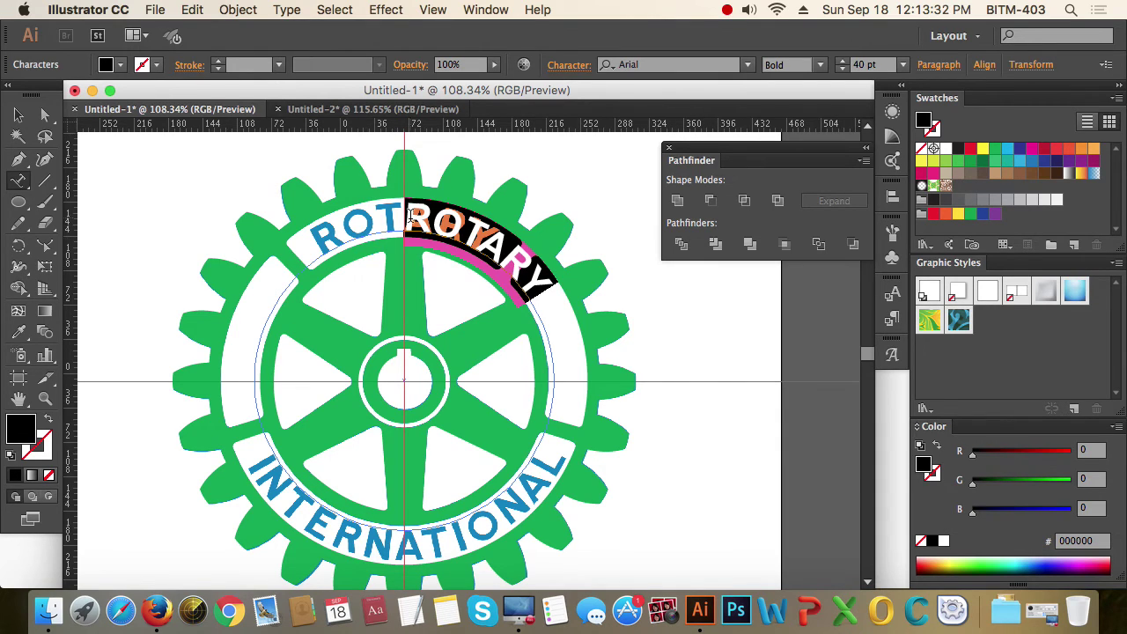
left_click(18, 115)
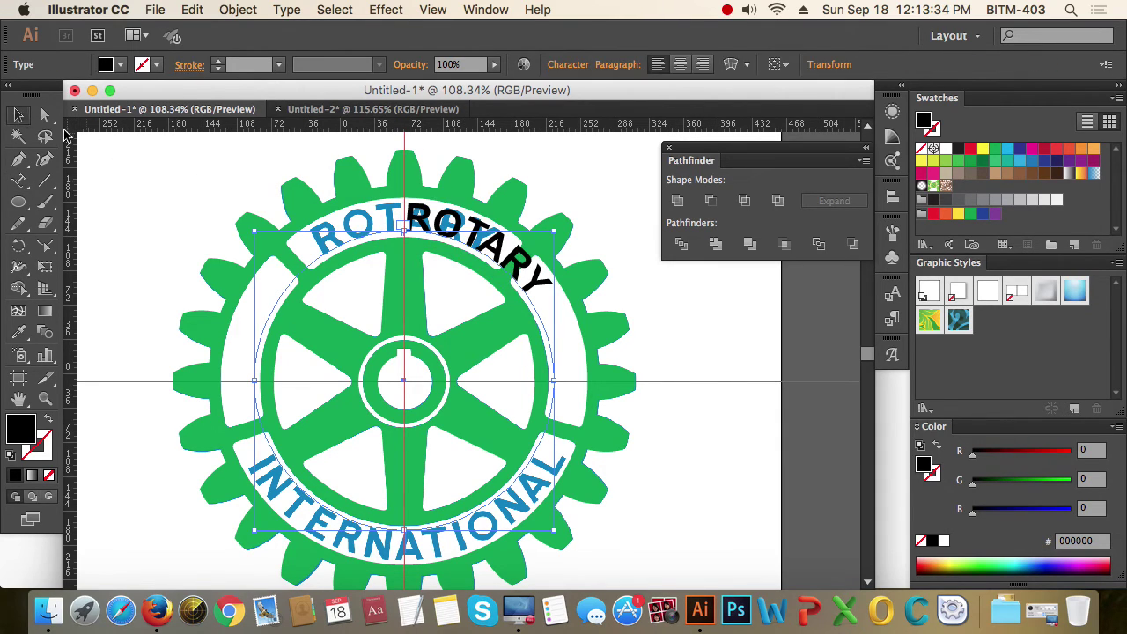
left_click_drag(407, 535, 502, 529)
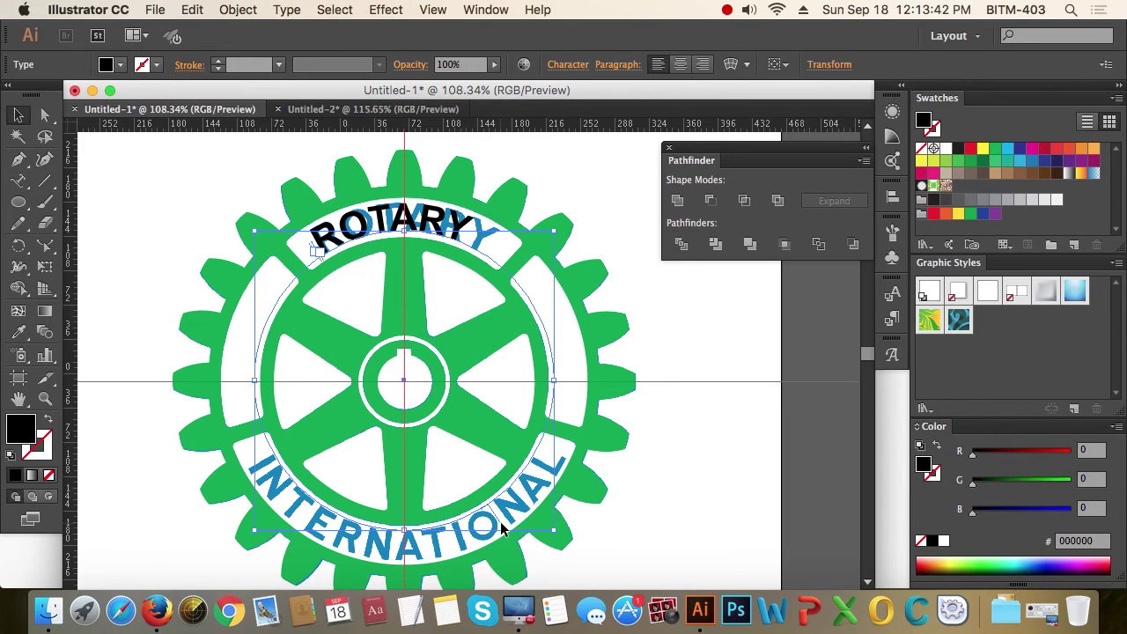
- Set the tracking of the ROTARY text to 128 so it spans the reference lettering, and deselect it
double_click(394, 220)
double_click(392, 220)
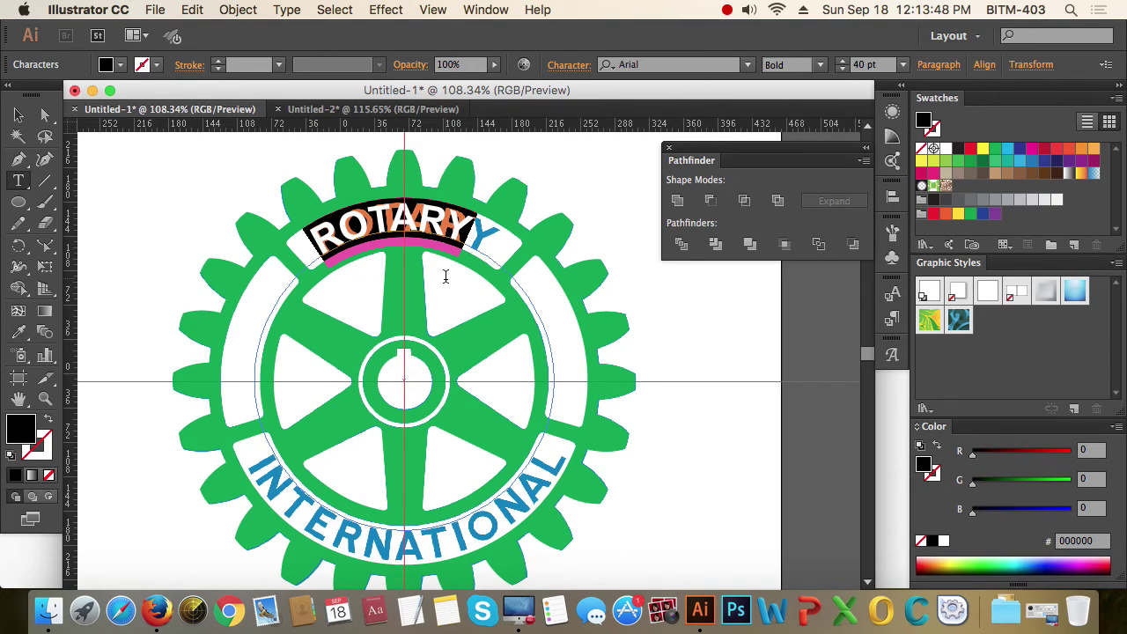
key("super+t")
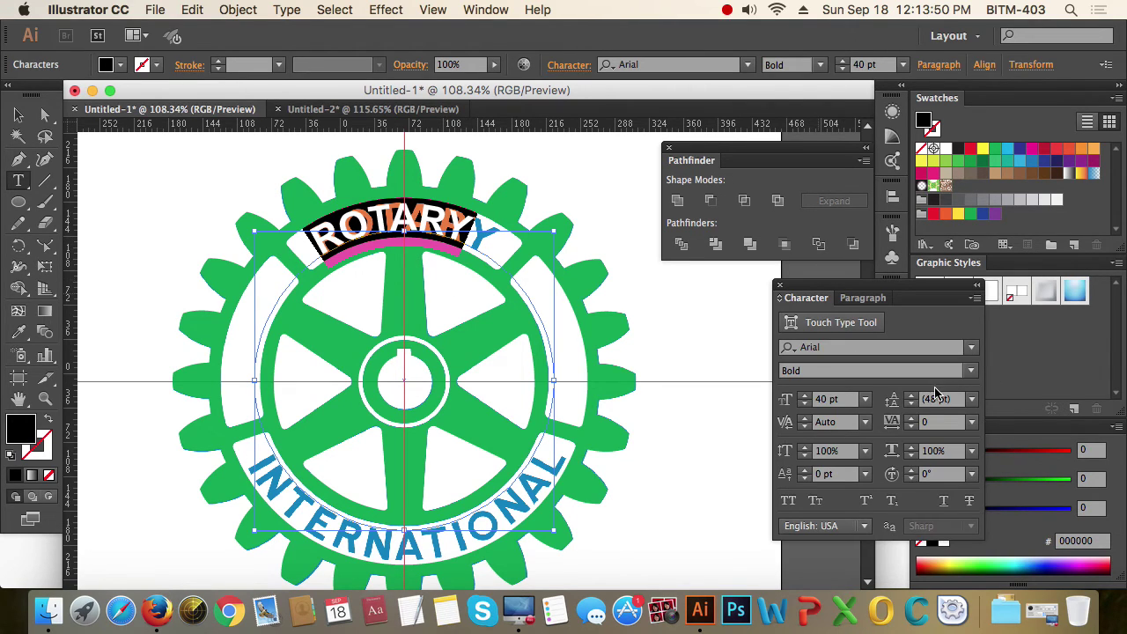
left_click(913, 423)
left_click(913, 424)
left_click(913, 423)
left_click(913, 423)
left_click(914, 424)
left_click(913, 424)
left_click(914, 424)
left_click(914, 424)
left_click(913, 423)
left_click(913, 423)
left_click(913, 423)
left_click(913, 424)
left_click(913, 423)
left_click(914, 424)
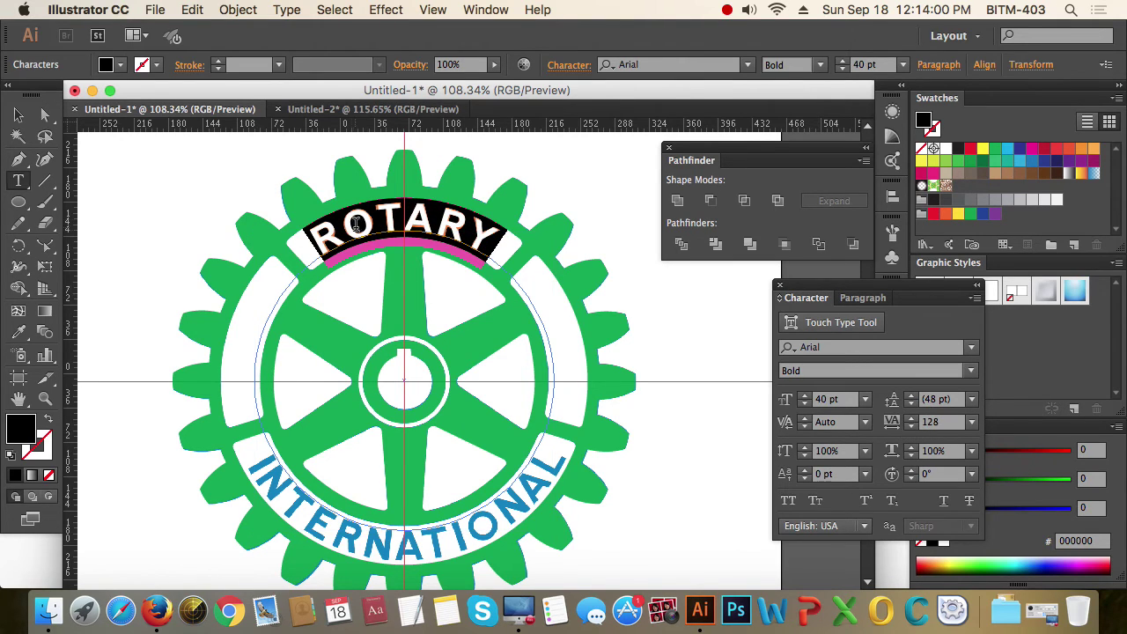
left_click(19, 116)
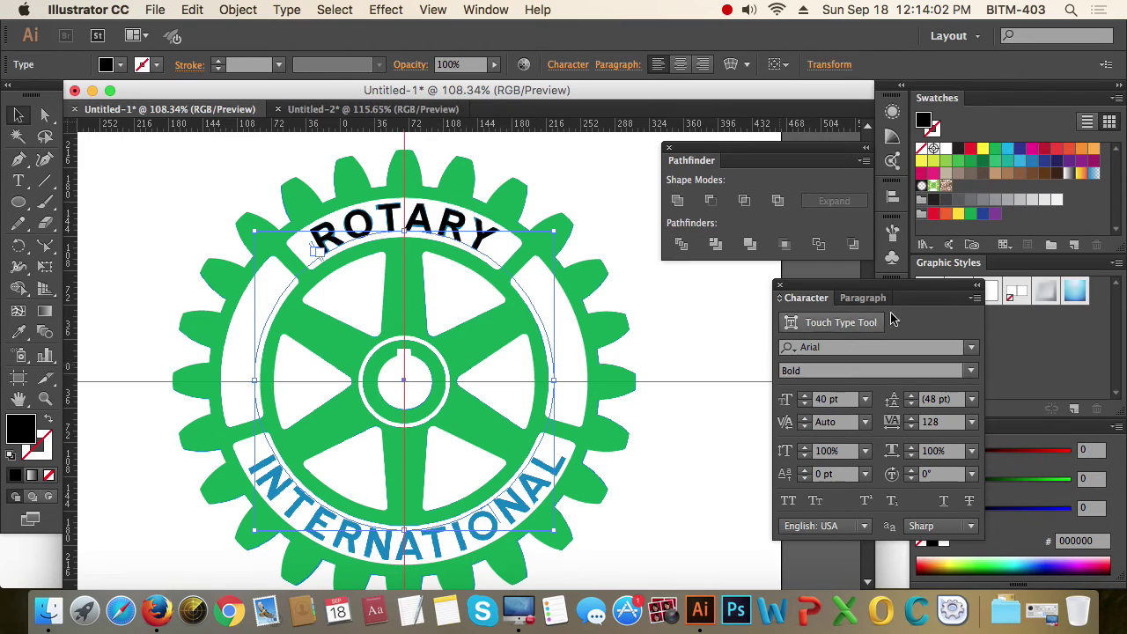
left_click(779, 285)
left_click(691, 330)
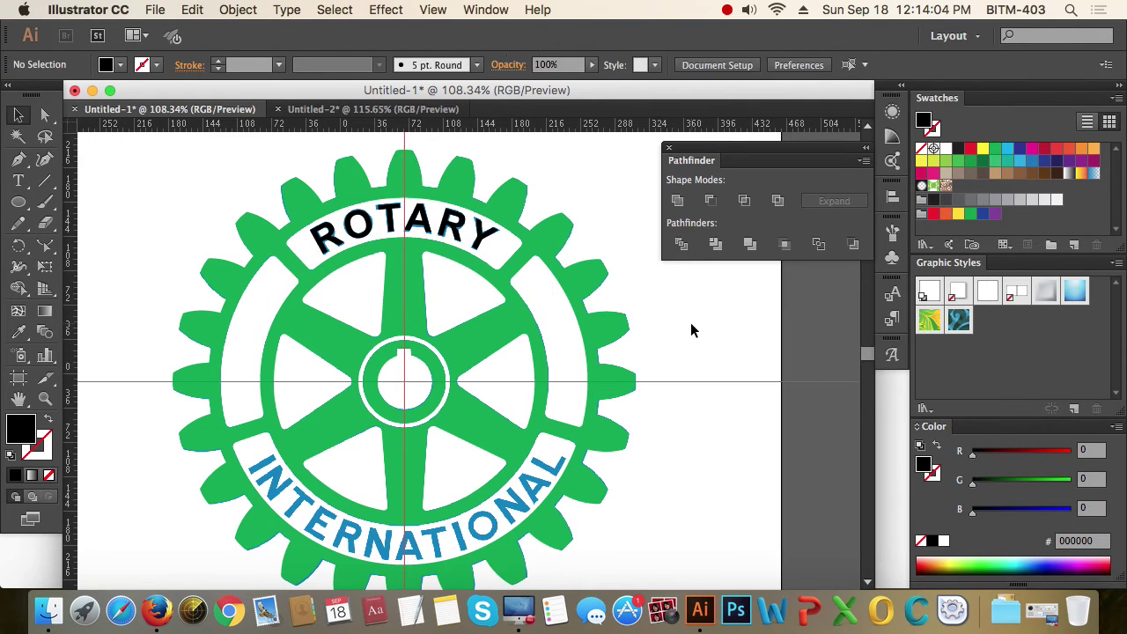
- Duplicate the ROTARY path text in place and flip the copy to the inside of the circle along its lower arc
left_click(432, 231)
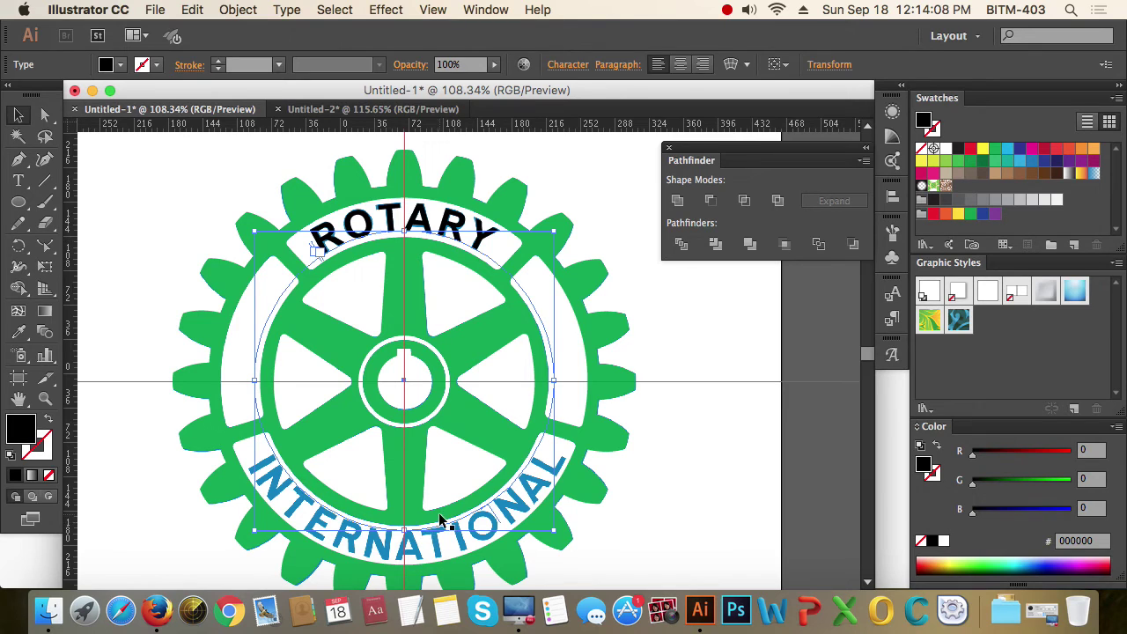
key("super+1")
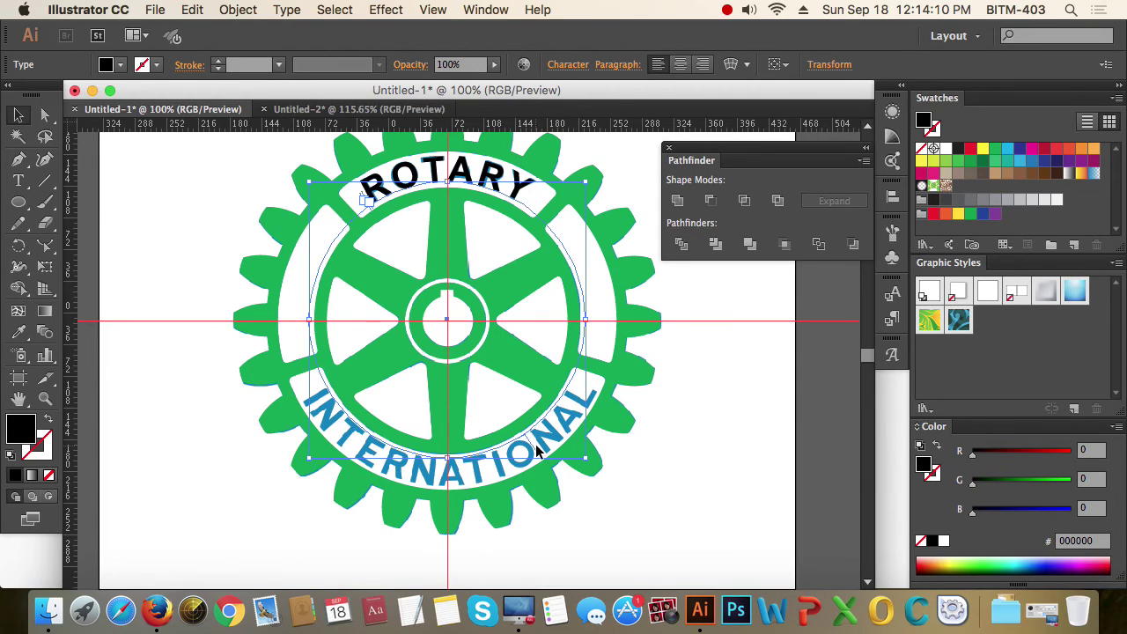
left_click_drag(537, 454, 410, 371)
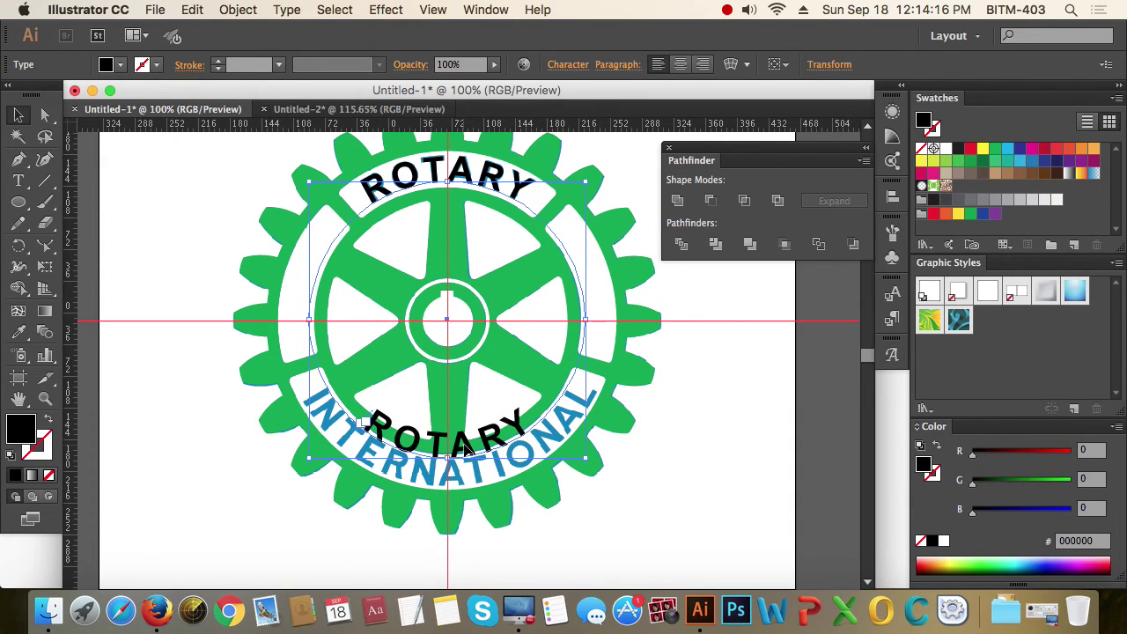
- Replace the wording of the flipped ROTARY copy with "international"
double_click(467, 449)
type("in")
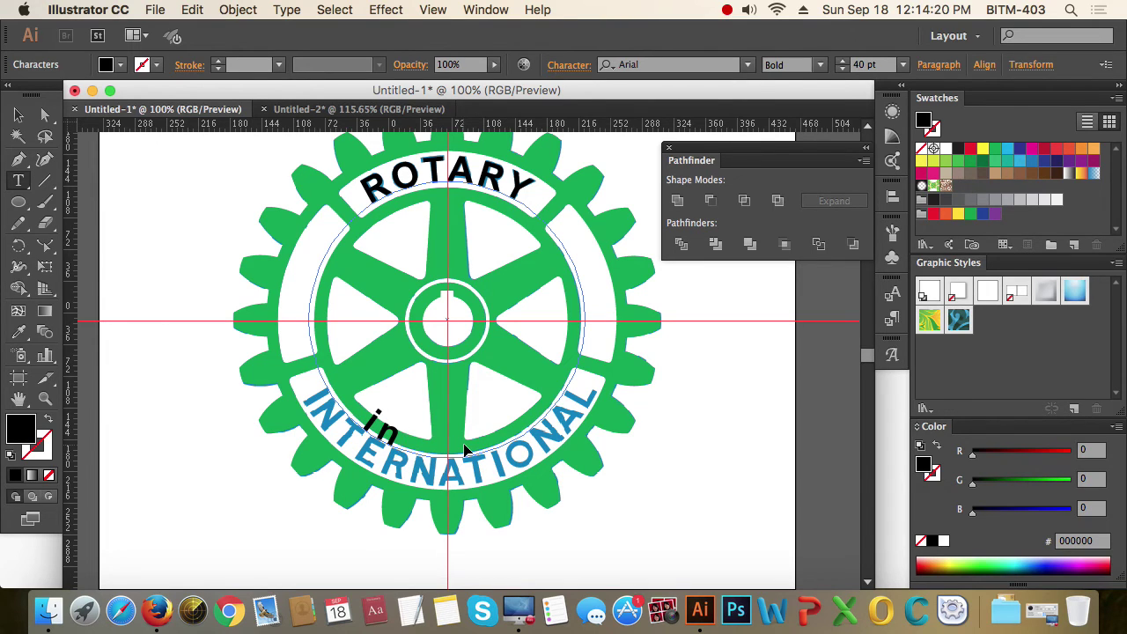
type("tewr")
key("BackSpace")
type("rna")
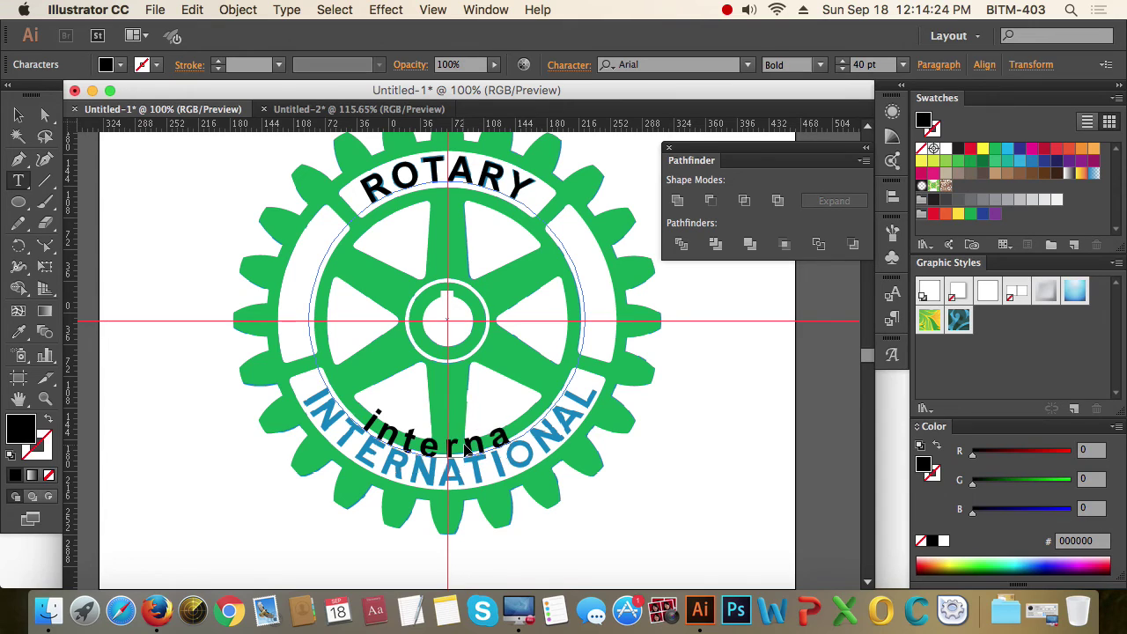
type("tional")
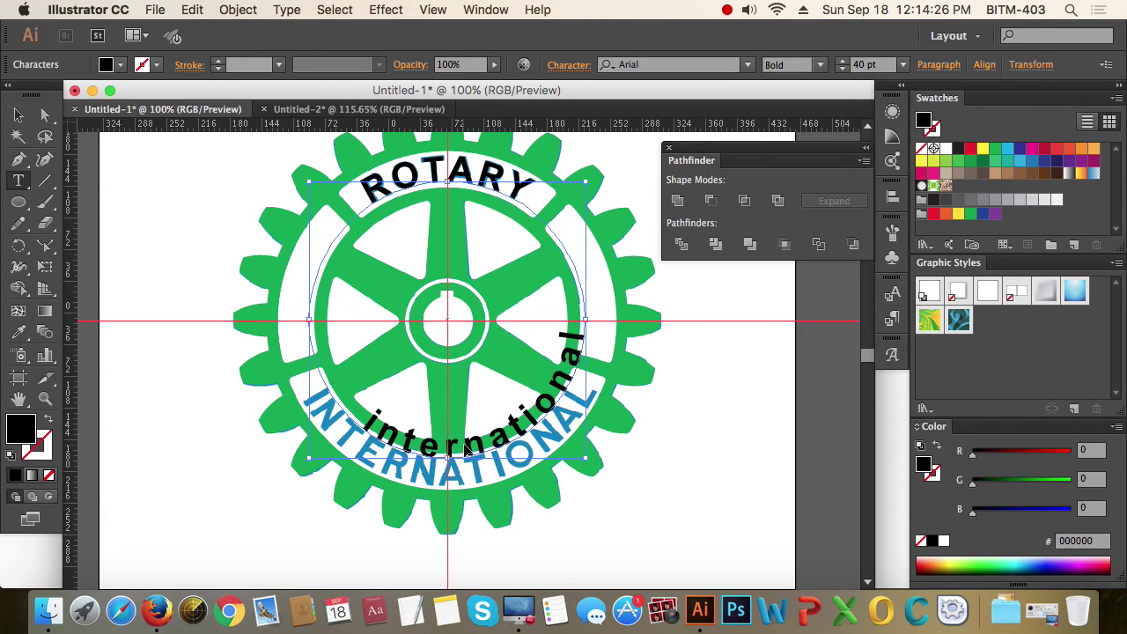
- Apply All Caps to the whole "international" path text
key("super+a")
key("super+t")
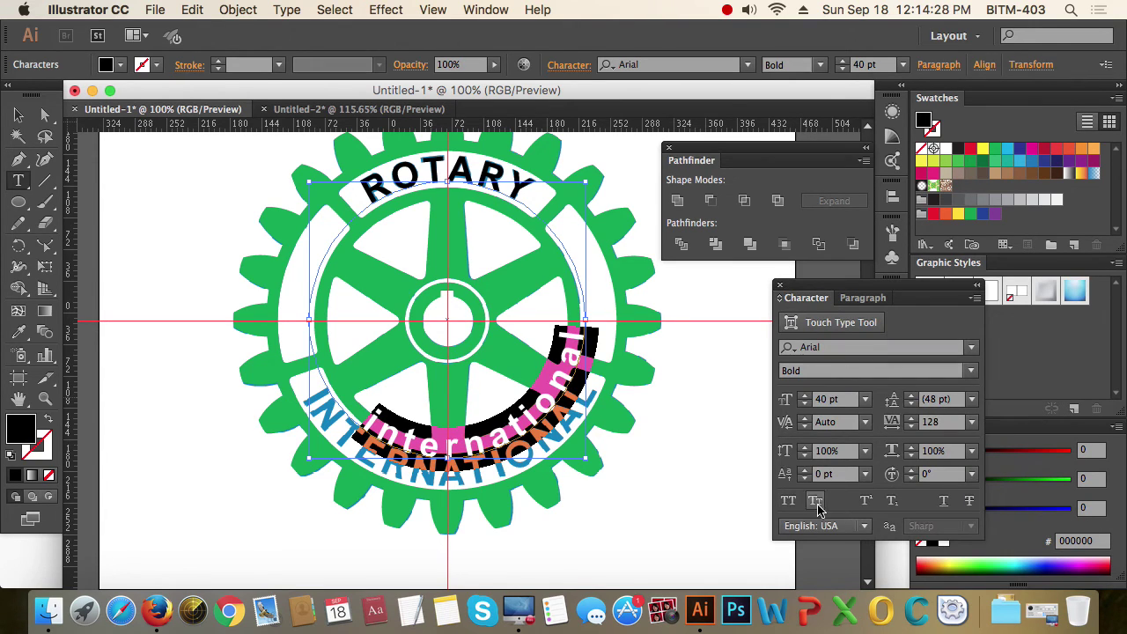
left_click(790, 501)
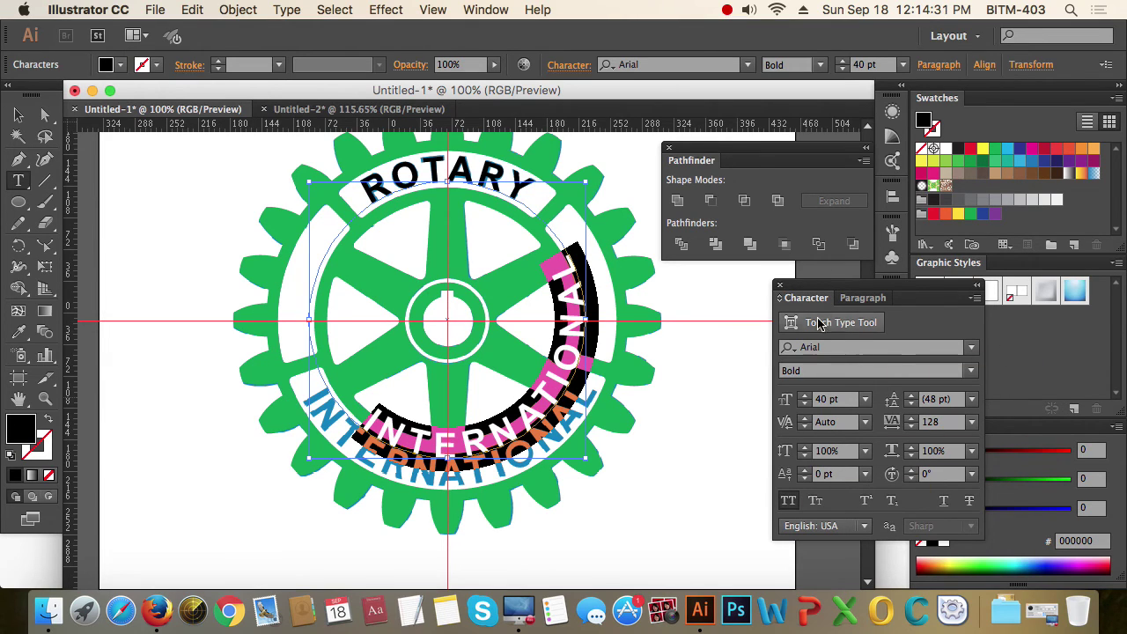
left_click(779, 284)
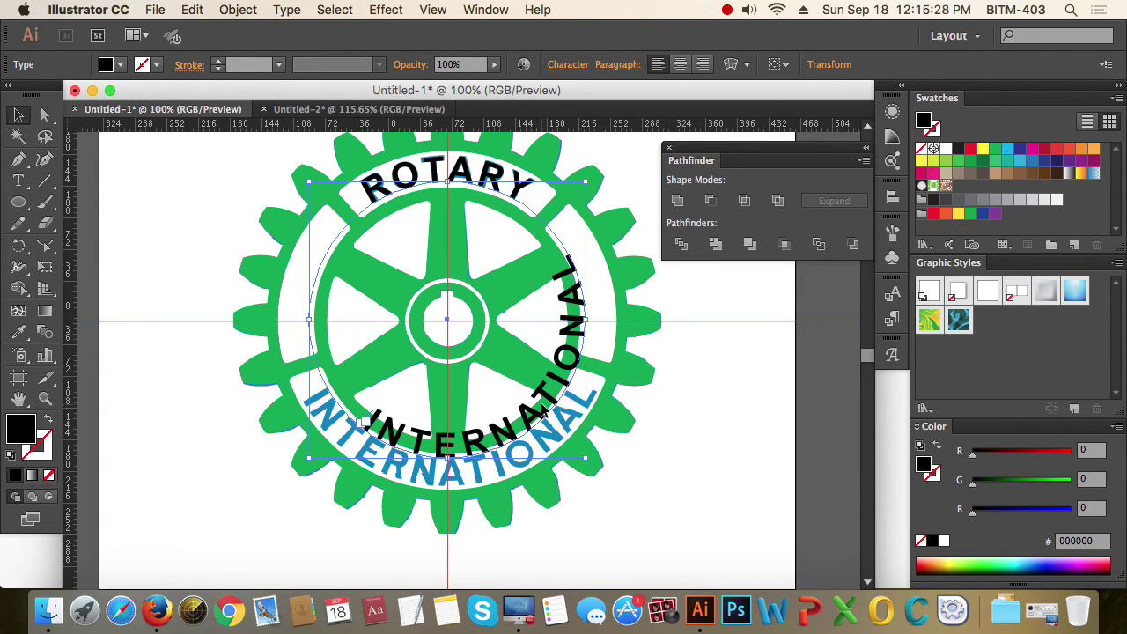
double_click(544, 410)
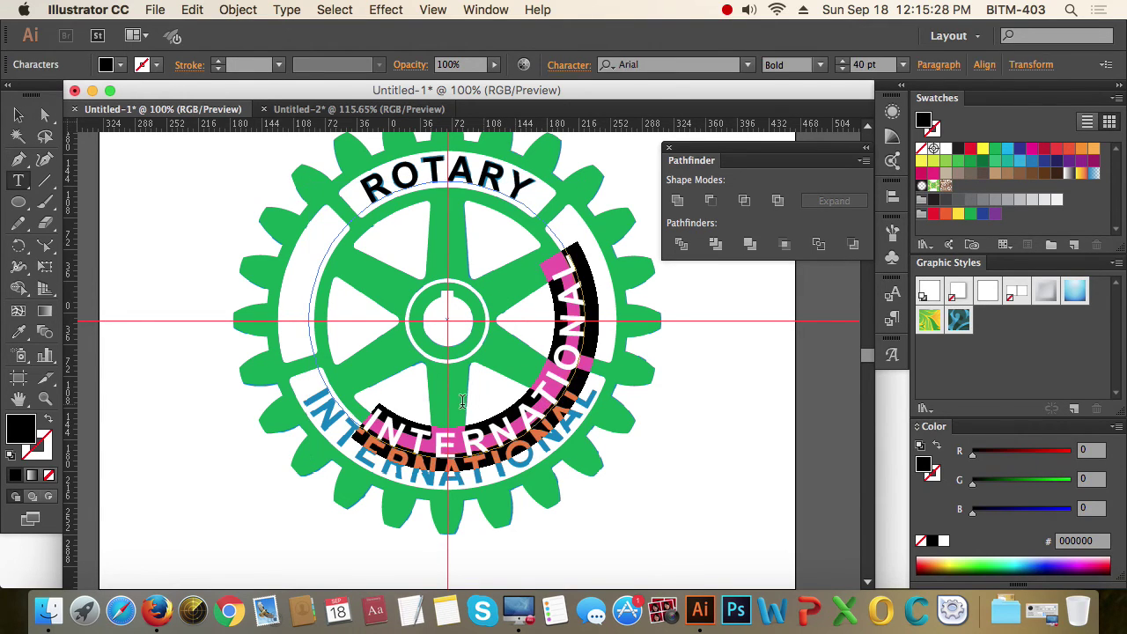
left_click(18, 114)
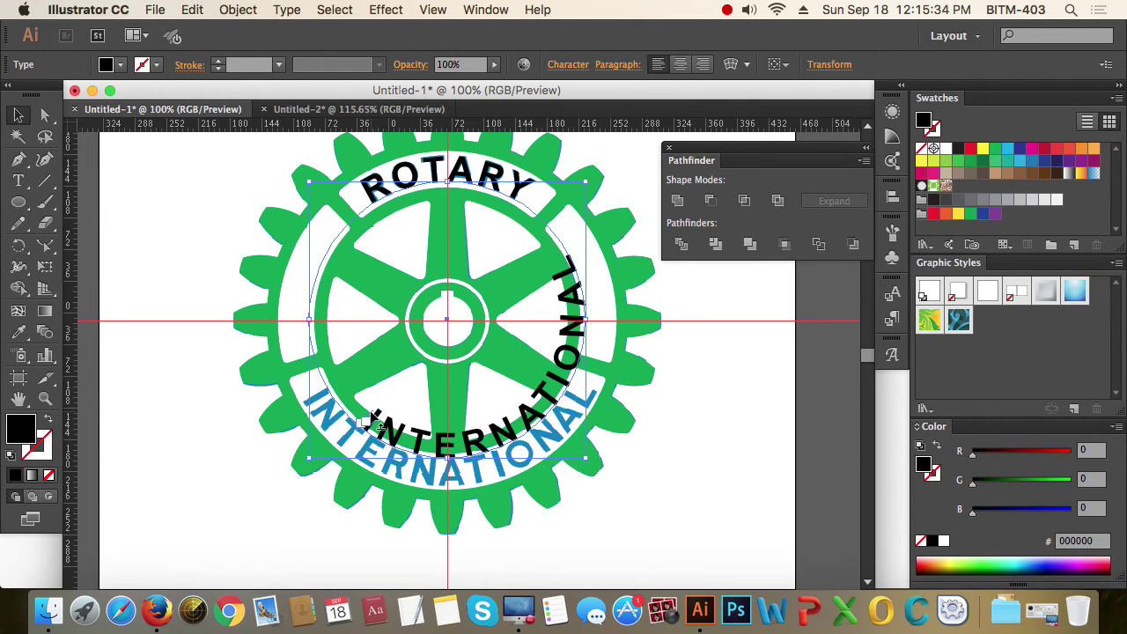
left_click_drag(527, 429, 362, 456)
key("super")
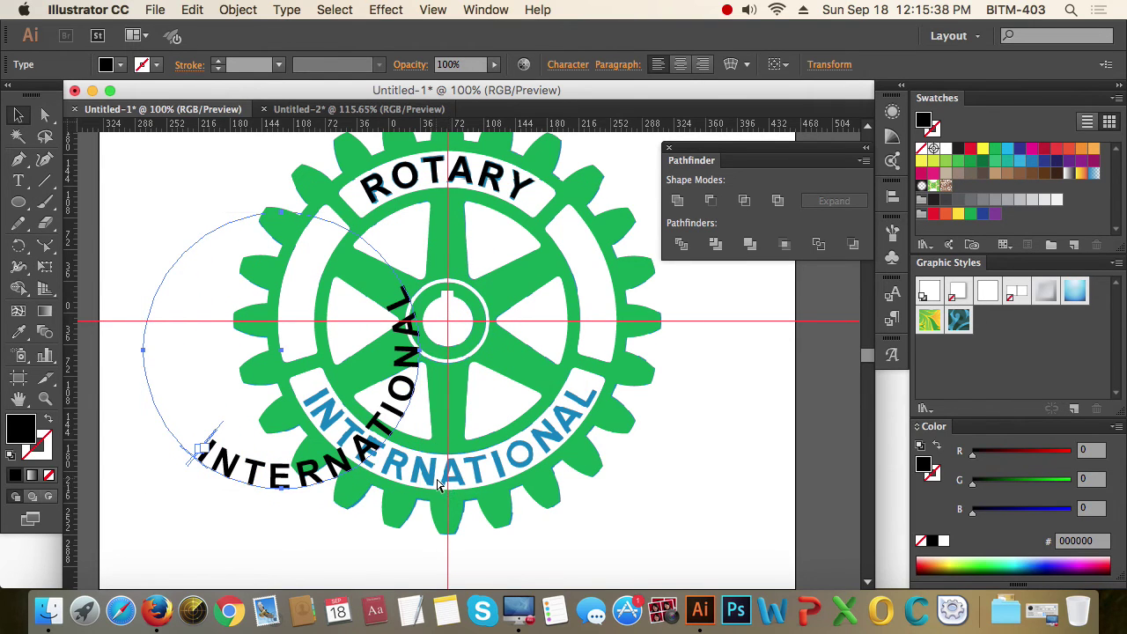
key("super+z")
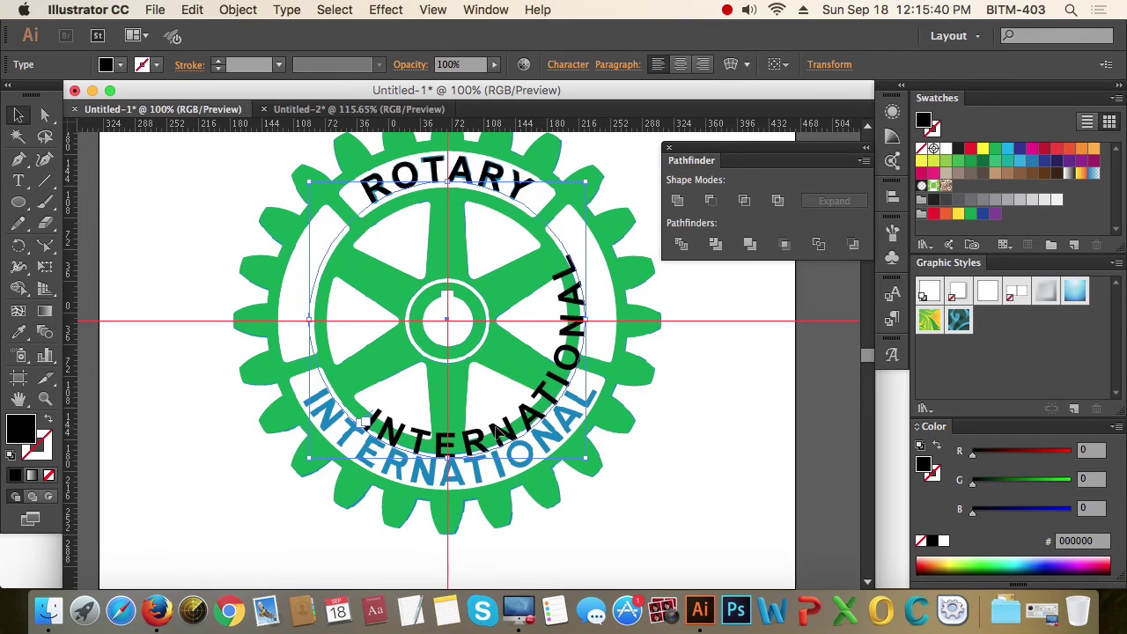
- Slide the start and end brackets of the INTERNATIONAL text along the circle so the word runs symmetrically around the lower arc
mouse_move(368, 423)
left_mouse_down()
mouse_move(340, 327)
mouse_move(361, 413)
left_mouse_up()
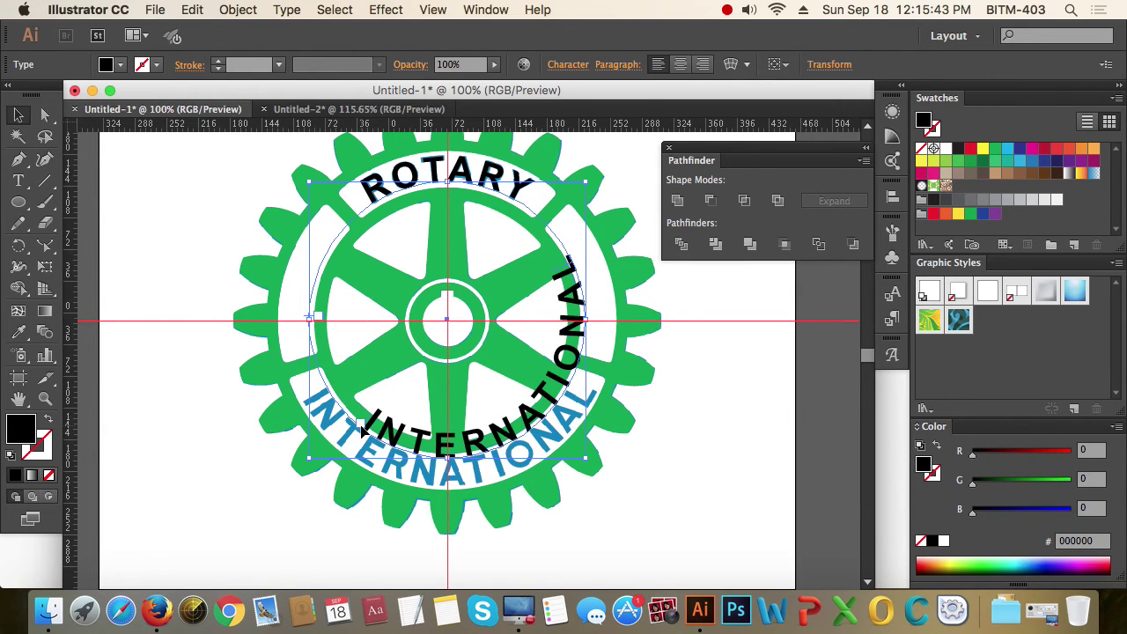
double_click(377, 434)
left_click(14, 115)
left_click_drag(377, 427, 630, 352)
left_click_drag(467, 201, 476, 447)
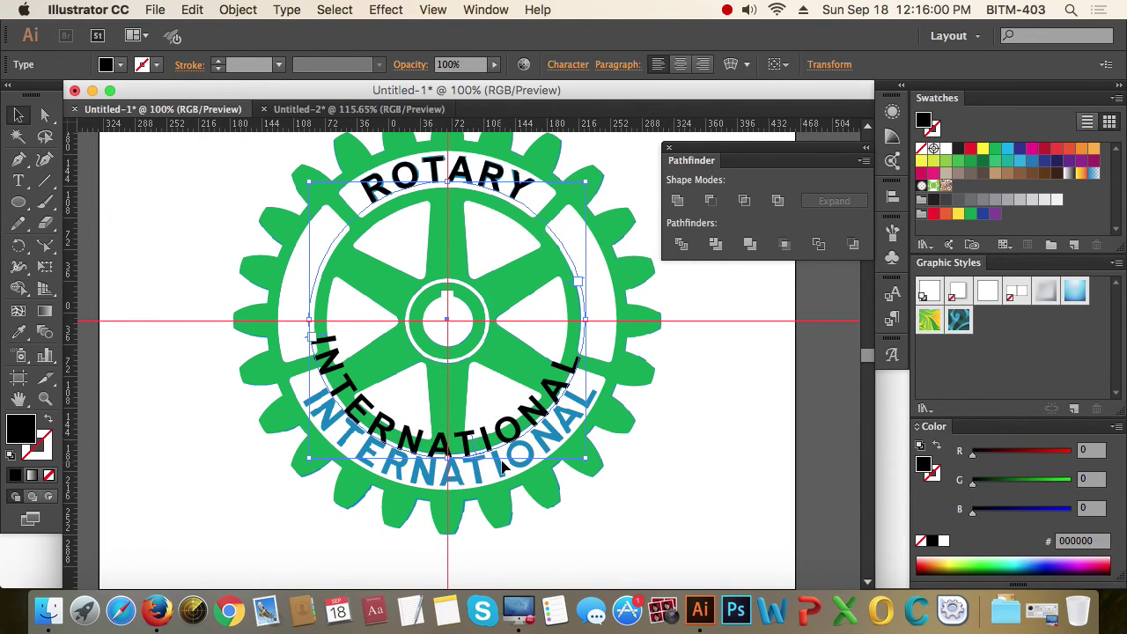
- Set the baseline shift of the INTERNATIONAL text to -28 pt so it drops outside the circle into the white band
double_click(497, 437)
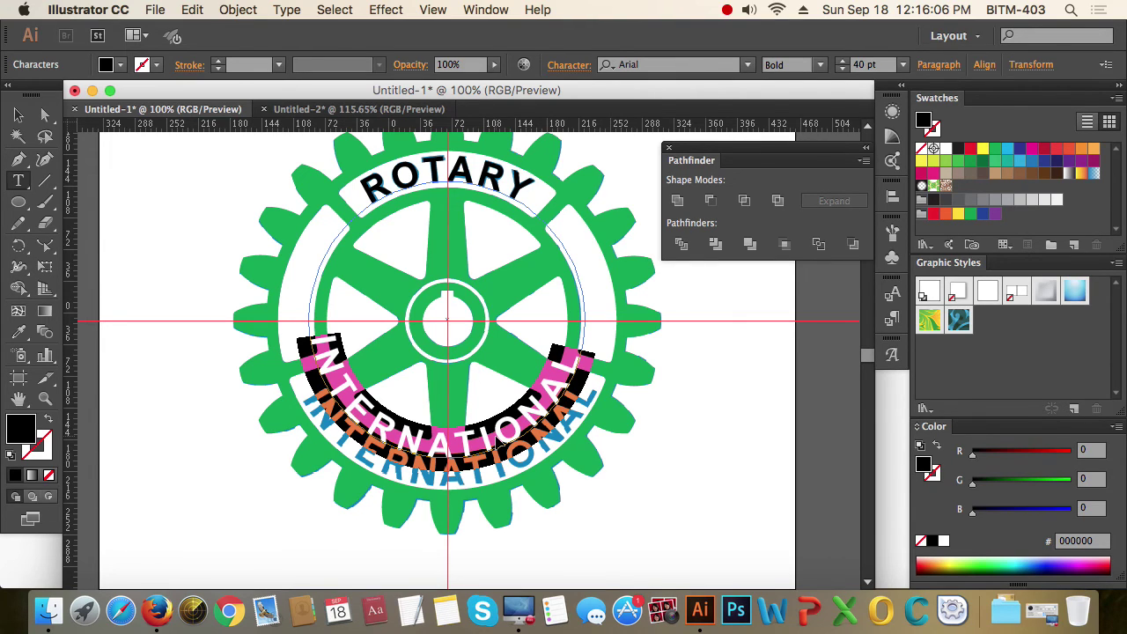
key("super+t")
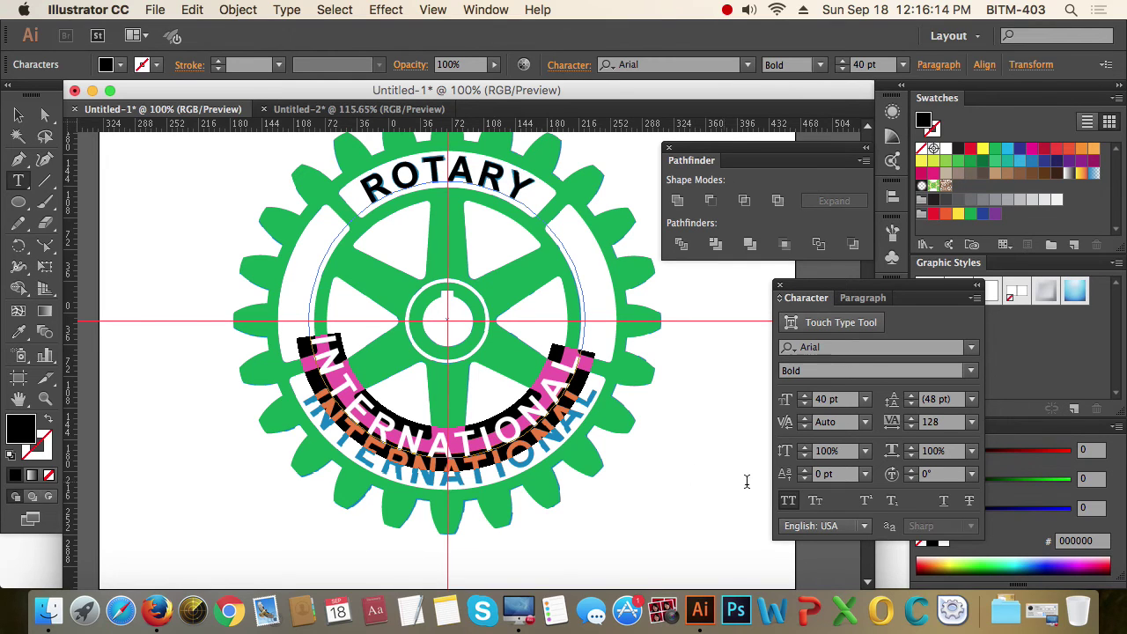
left_click(805, 479)
left_click(805, 478)
left_click(806, 478)
left_click(805, 479)
left_click(805, 479)
left_click(805, 478)
left_click(805, 478)
left_click(805, 479)
left_click(804, 479)
left_click(804, 479)
left_click(804, 479)
left_click(804, 479)
left_click(804, 479)
left_click(804, 480)
left_click(804, 479)
left_click(804, 479)
left_click(804, 479)
left_click(804, 480)
left_click(804, 479)
left_click(804, 479)
left_click(804, 479)
left_click(804, 479)
left_click(804, 479)
left_click(804, 480)
left_click(804, 479)
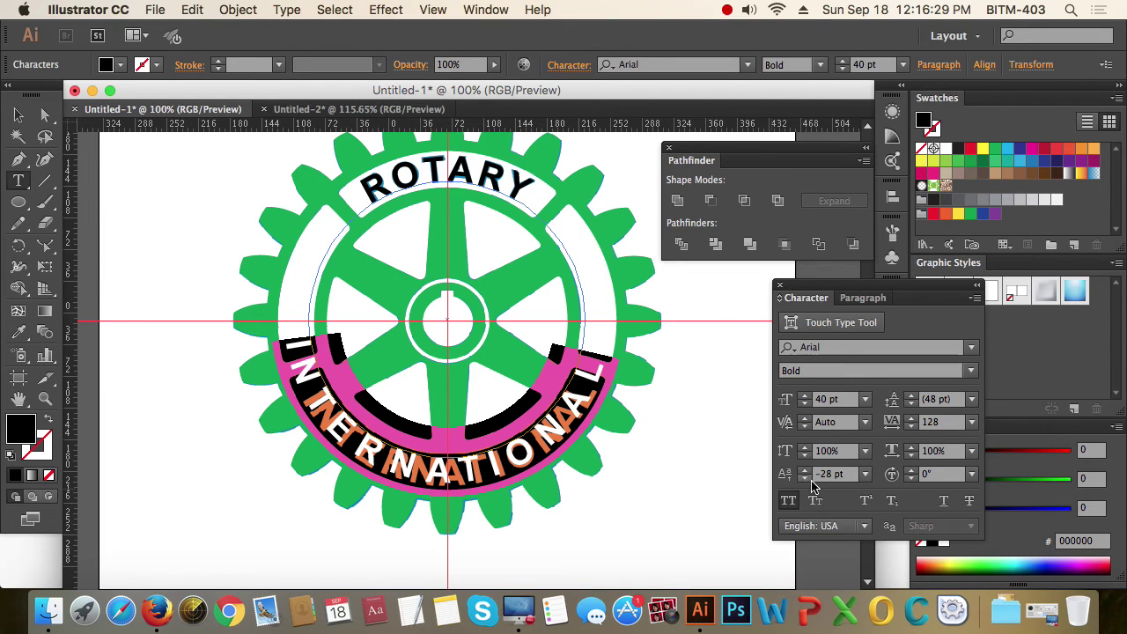
- Set the tracking of the INTERNATIONAL text to 0 and slide it along the circle to start at the reference's first I
left_click(912, 427)
type("0")
key("Return")
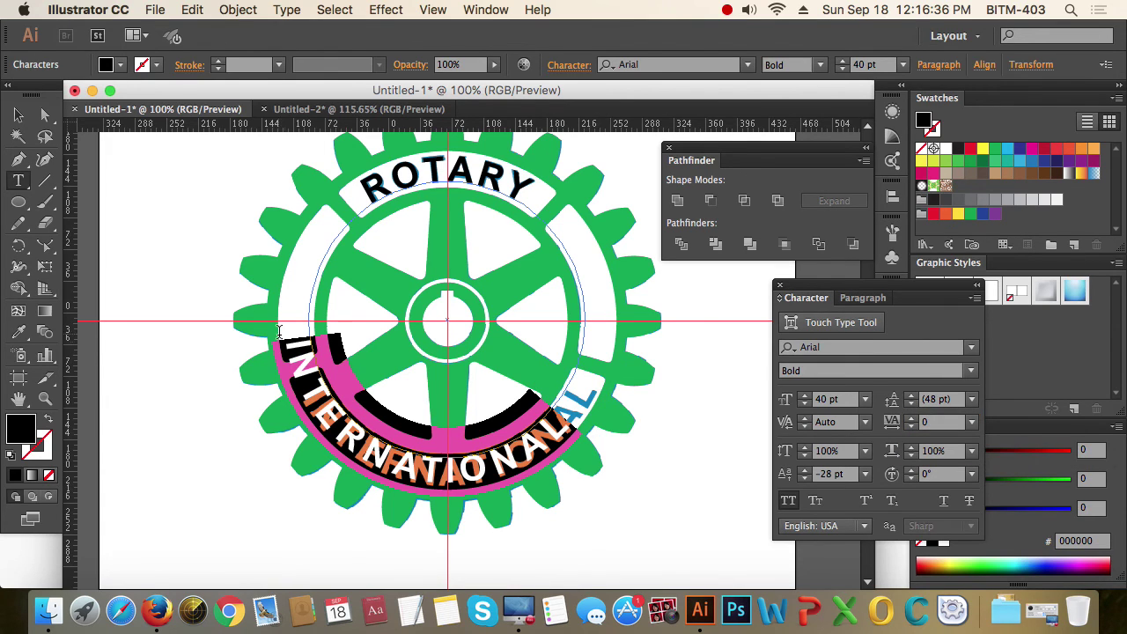
left_click(18, 115)
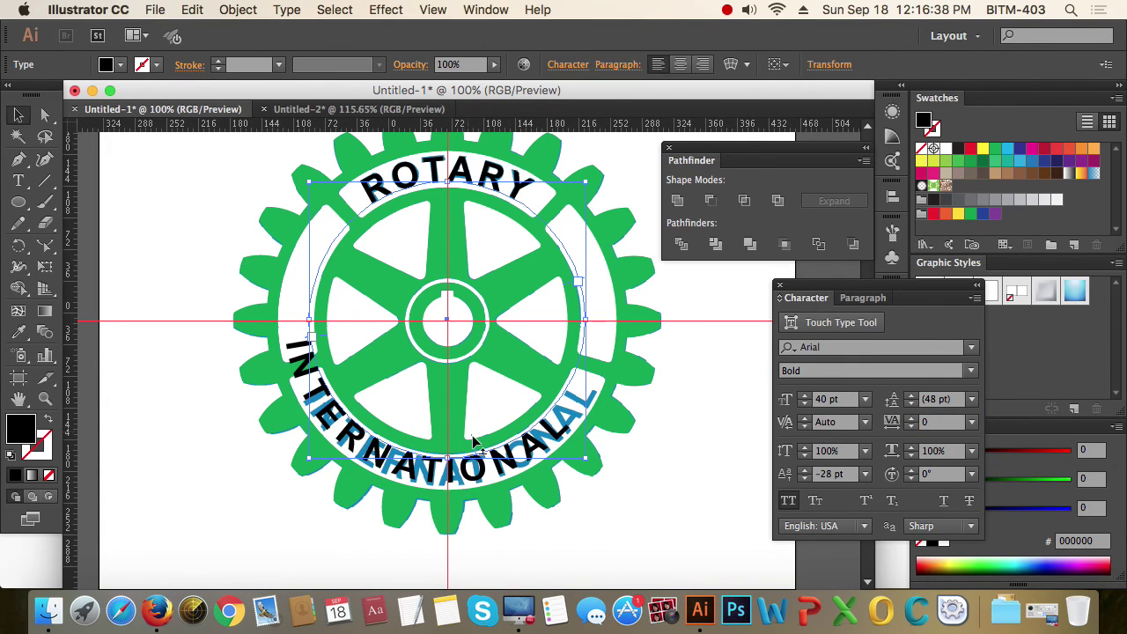
left_click(480, 445)
left_click_drag(480, 445, 526, 438)
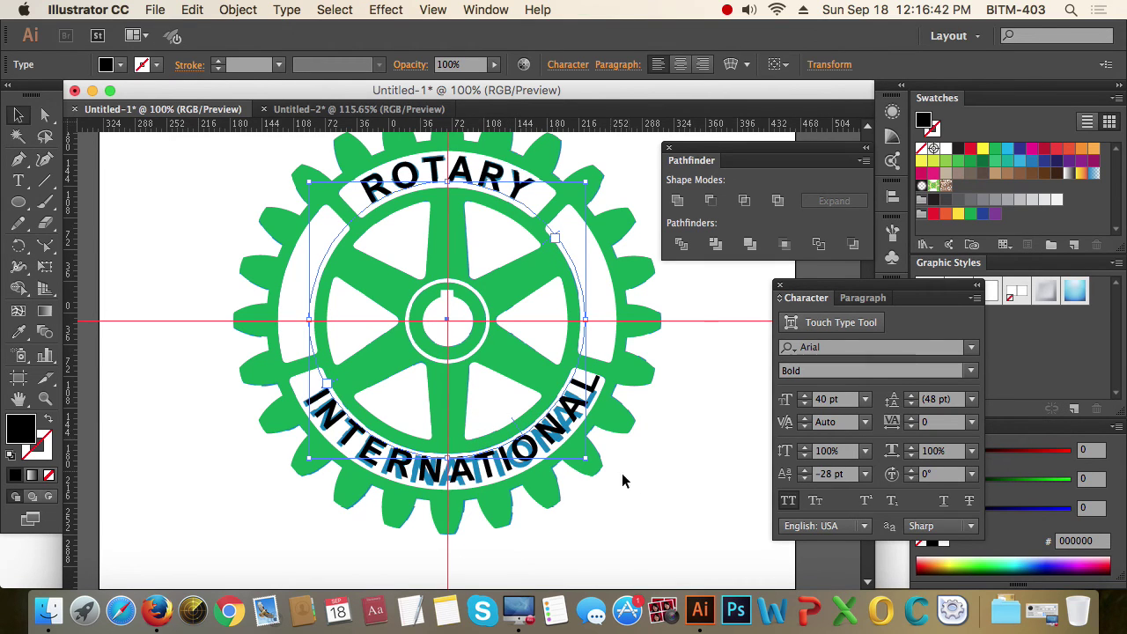
- Increase the font size of the INTERNATIONAL text to 48 pt
key("super+space")
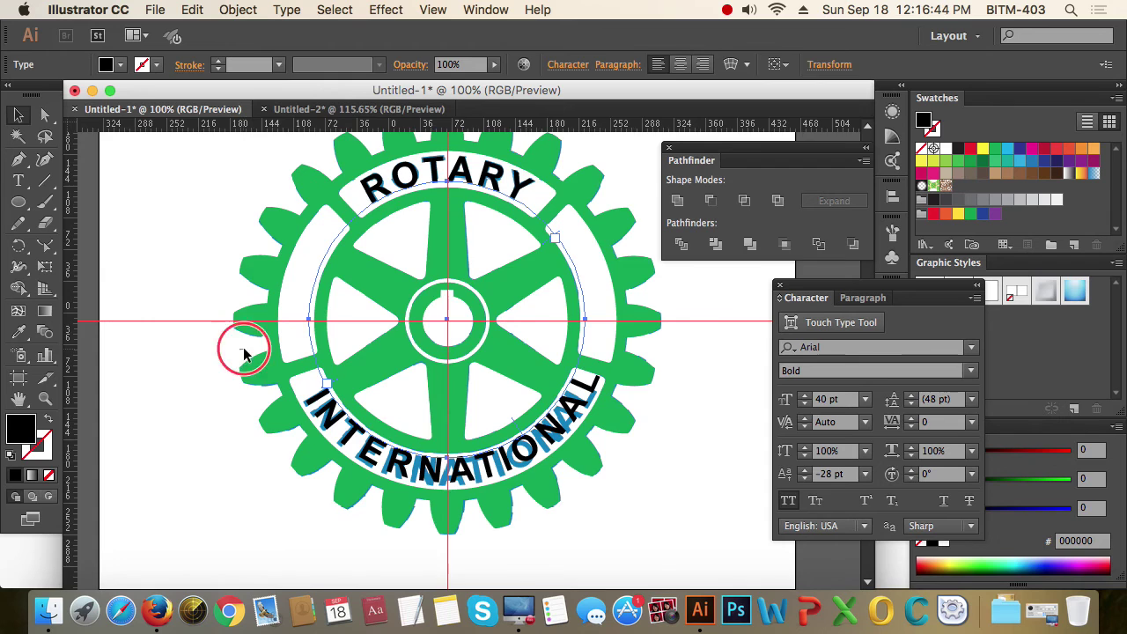
left_click_drag(239, 347, 523, 522)
key("super+alt+space")
left_click(606, 400, "alt+super")
left_click(606, 400, "alt+super")
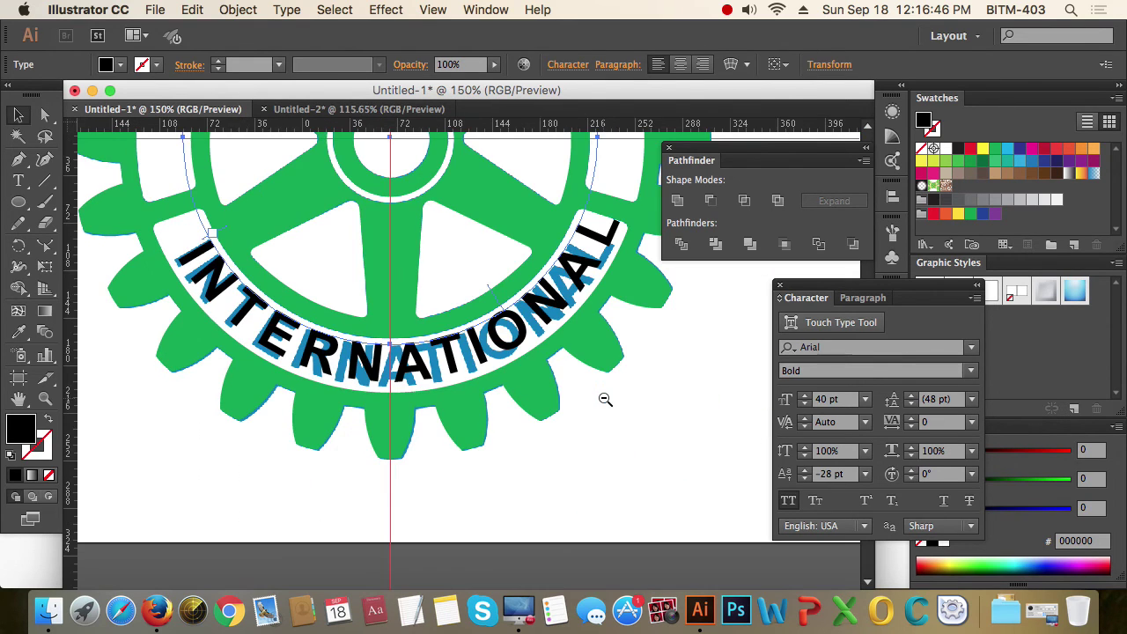
left_click(804, 396)
left_click(805, 395)
left_click(804, 396)
left_click(804, 395)
left_click(805, 396)
left_click(804, 396)
left_click(804, 396)
left_click(805, 396)
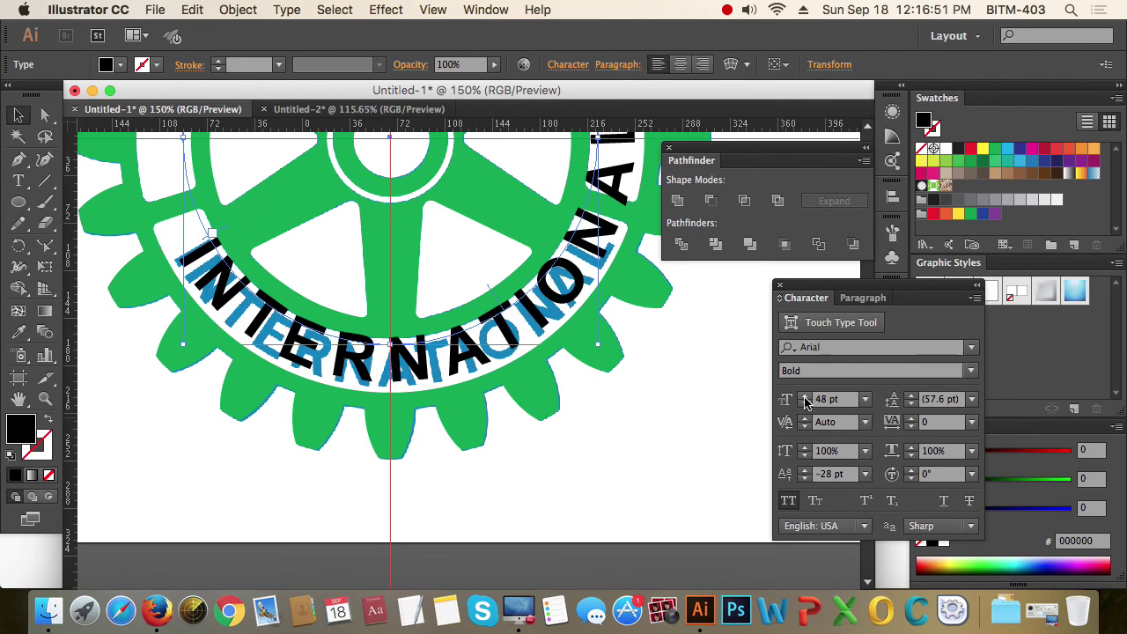
- Lower the baseline shift of the INTERNATIONAL text to -32 pt
left_click(804, 478)
left_click(804, 479)
left_click(804, 478)
left_click(804, 478)
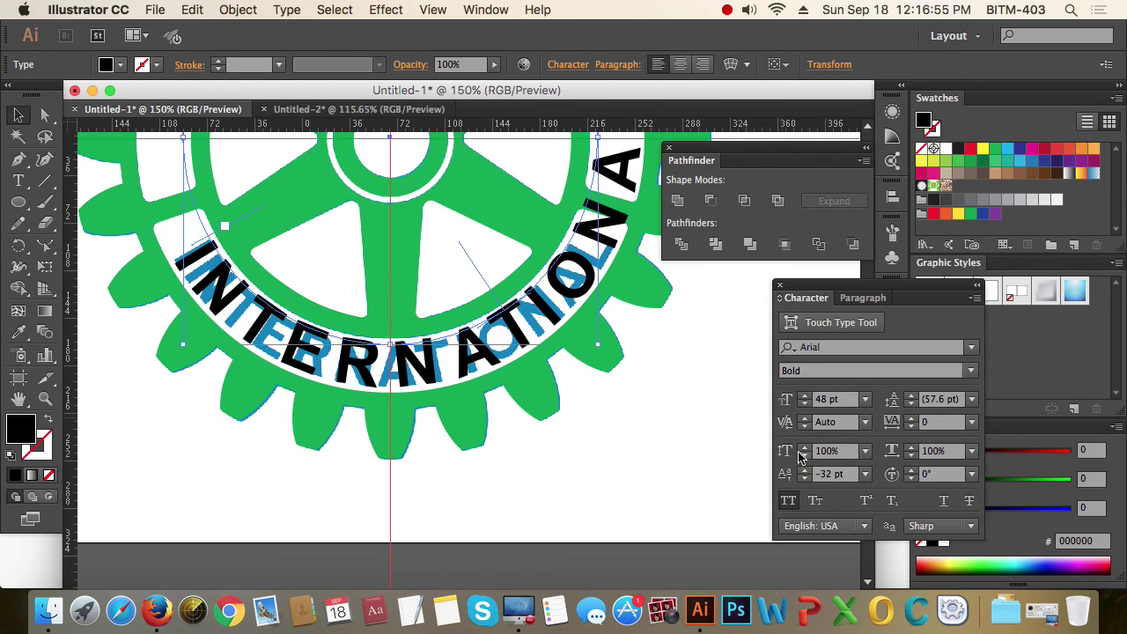
- Set the INTERNATIONAL text to 44 pt with a baseline shift of -31 pt
left_click(809, 406)
left_click(809, 405)
left_click(809, 406)
left_click(809, 405)
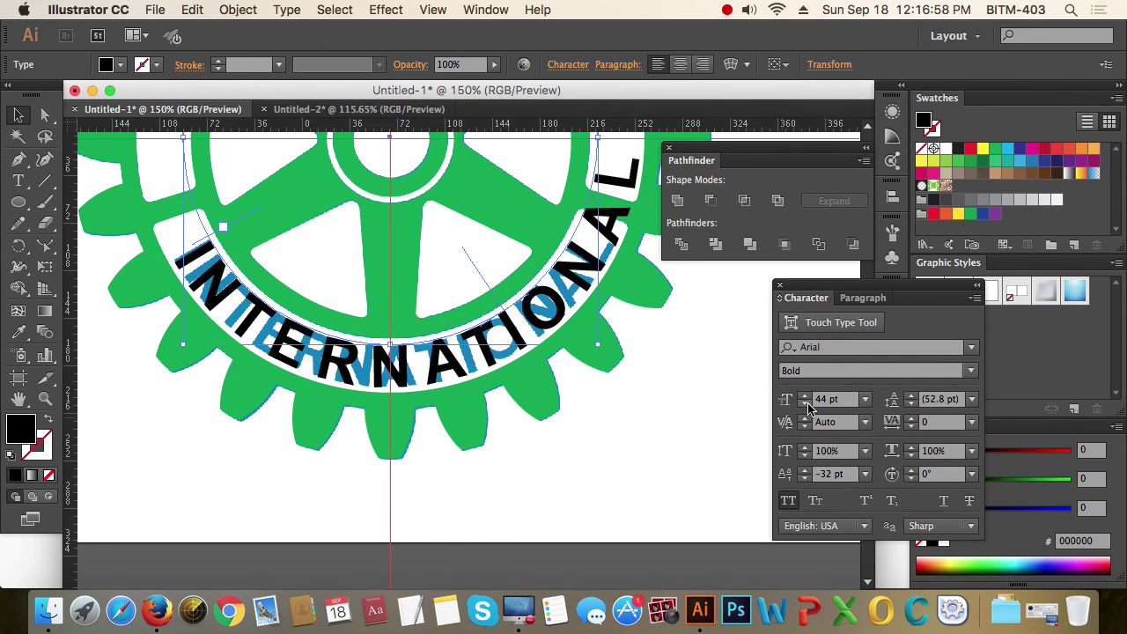
left_click(805, 470)
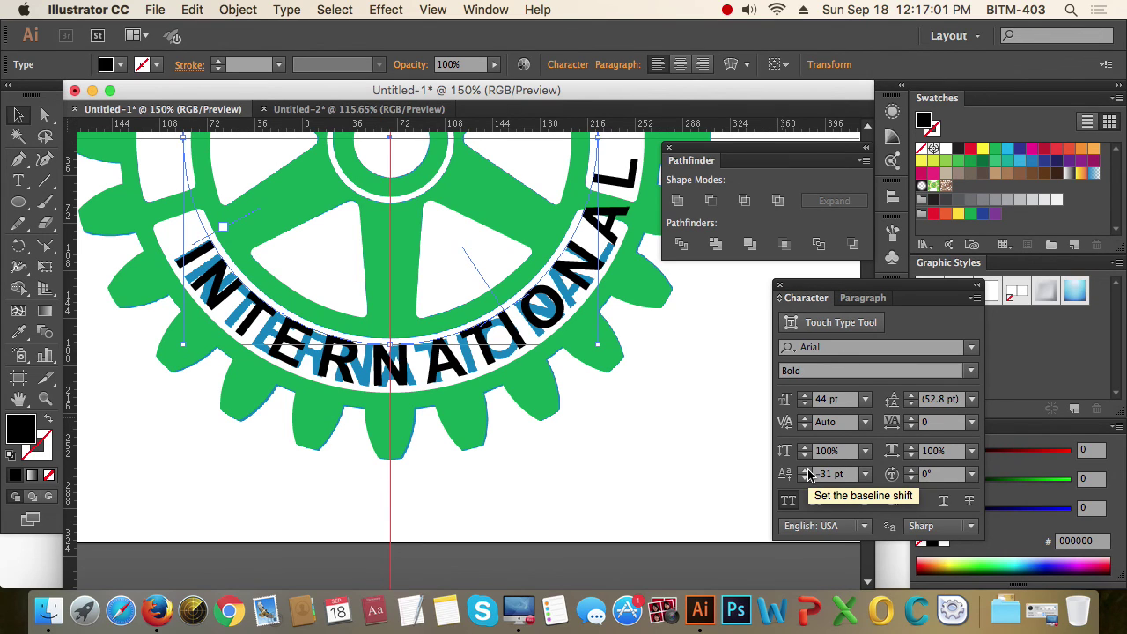
- Tighten the tracking of the INTERNATIONAL text to -94 so it matches the span of the reference lettering
left_click(498, 325, "alt+super")
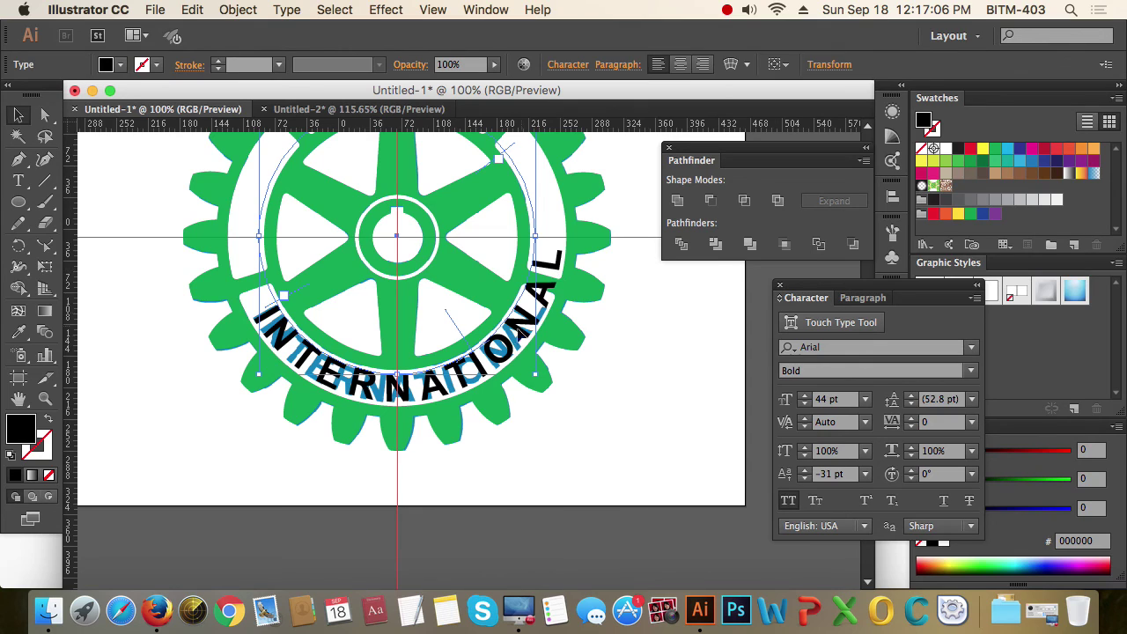
left_click(912, 427)
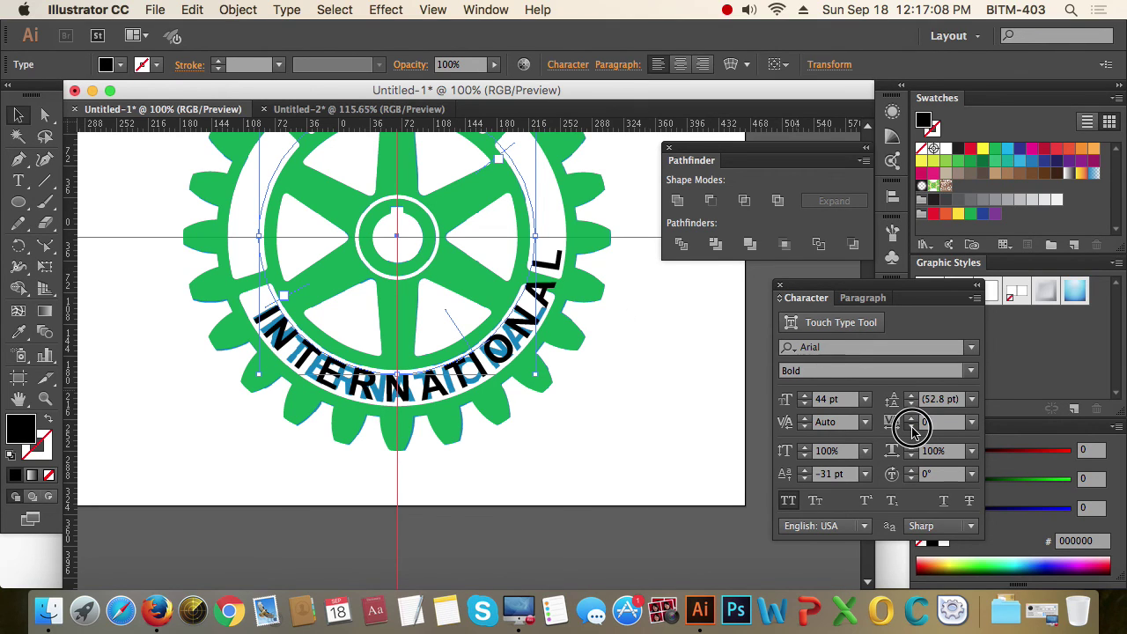
left_click(912, 429)
left_click(912, 428)
left_click(911, 428)
left_click(911, 428)
left_click(911, 428)
left_click(912, 428)
left_click(911, 428)
left_click(912, 428)
left_click(912, 428)
left_click(912, 428)
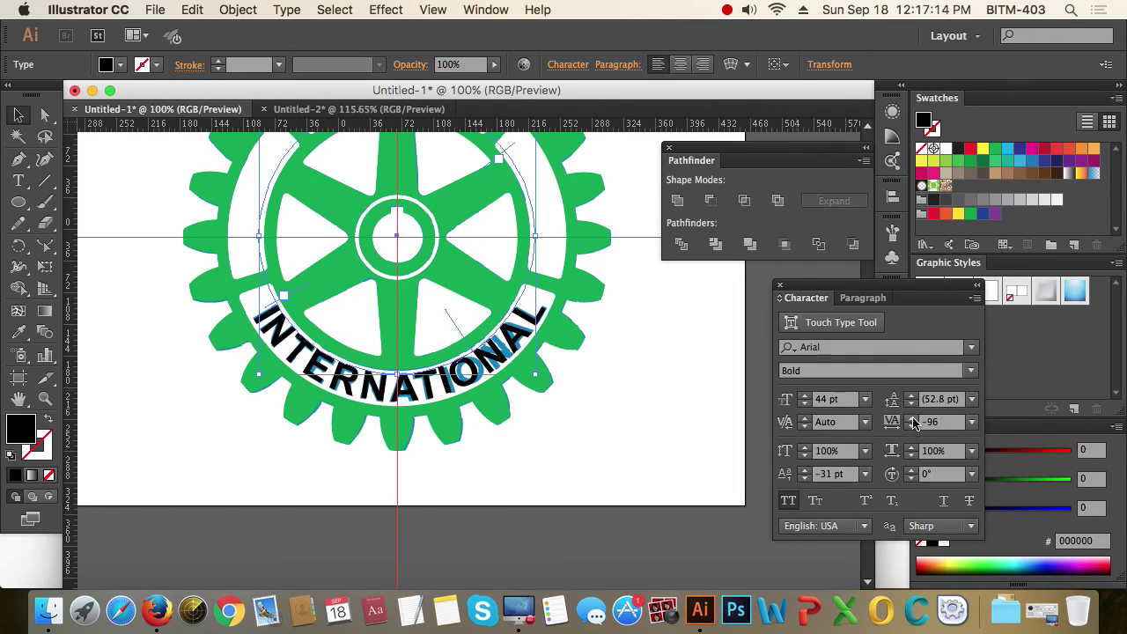
left_click(912, 419)
left_click(913, 419)
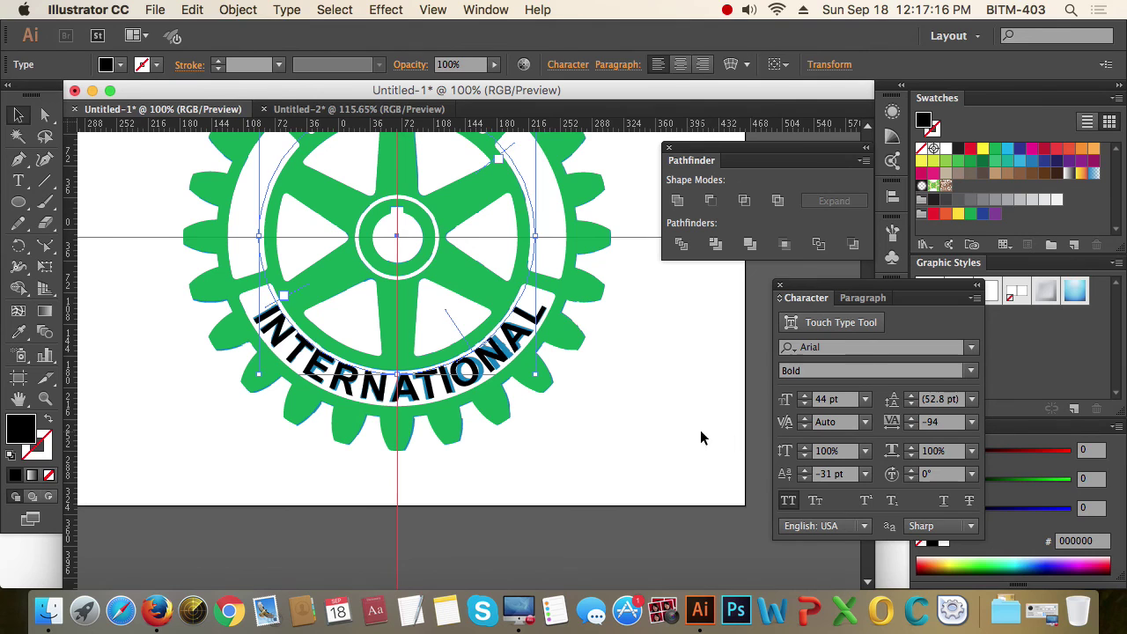
- Select both the ROTARY and INTERNATIONAL path texts and convert them to outlines
left_click(603, 432)
left_click(401, 318, "alt+super")
left_click_drag(490, 328, 419, 352)
left_click(429, 247)
left_click_drag(534, 456, 431, 228)
left_click(361, 216, "shift")
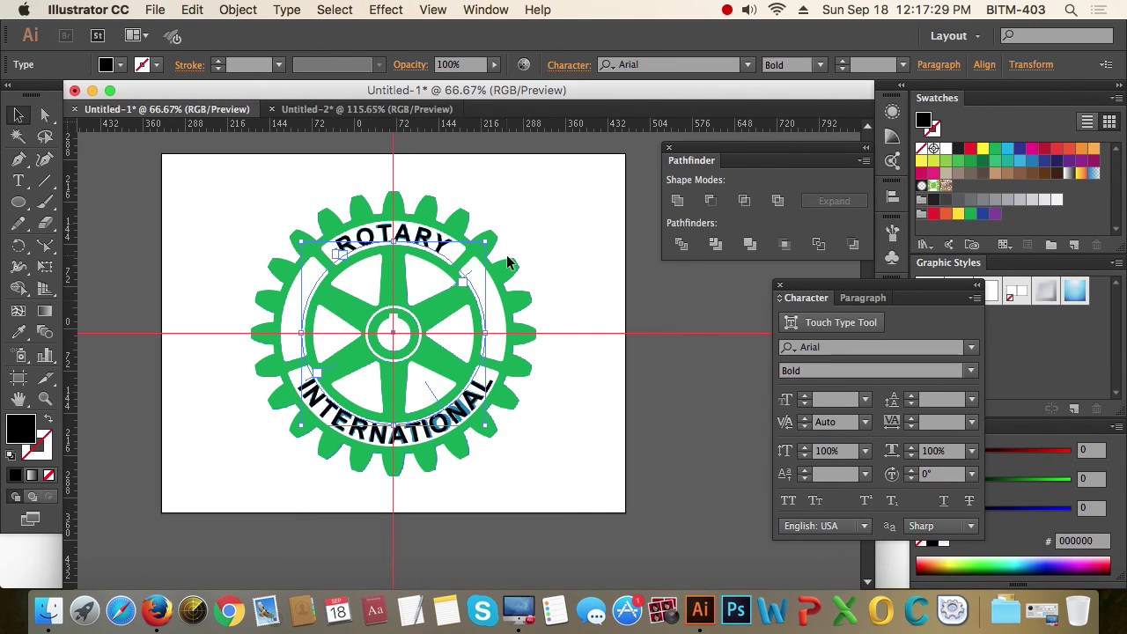
left_click(287, 10)
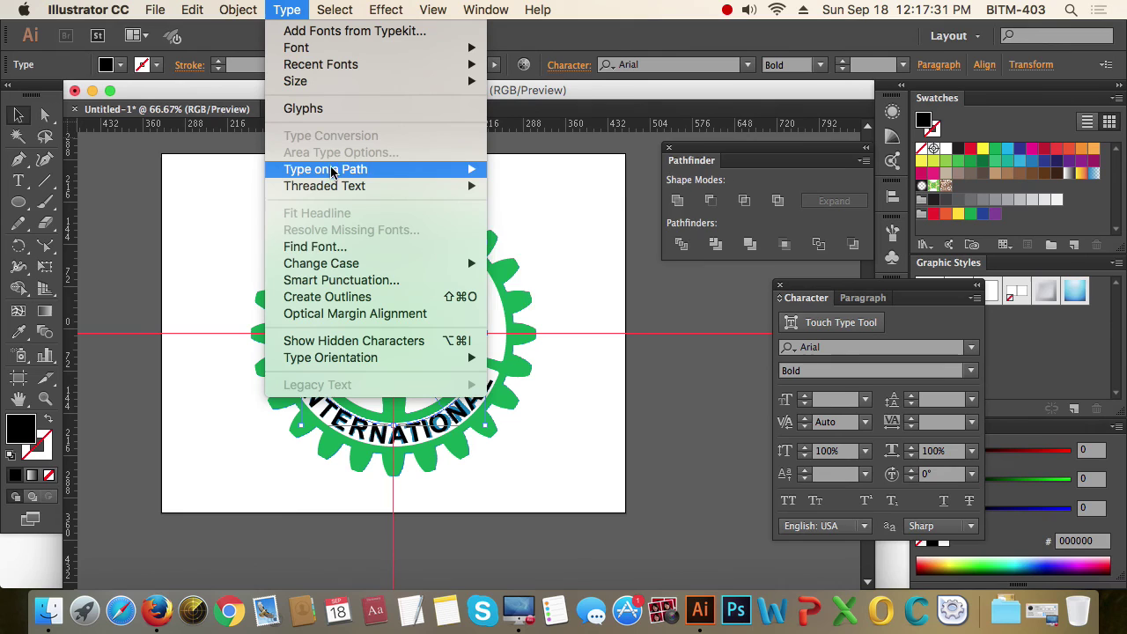
left_click(379, 304)
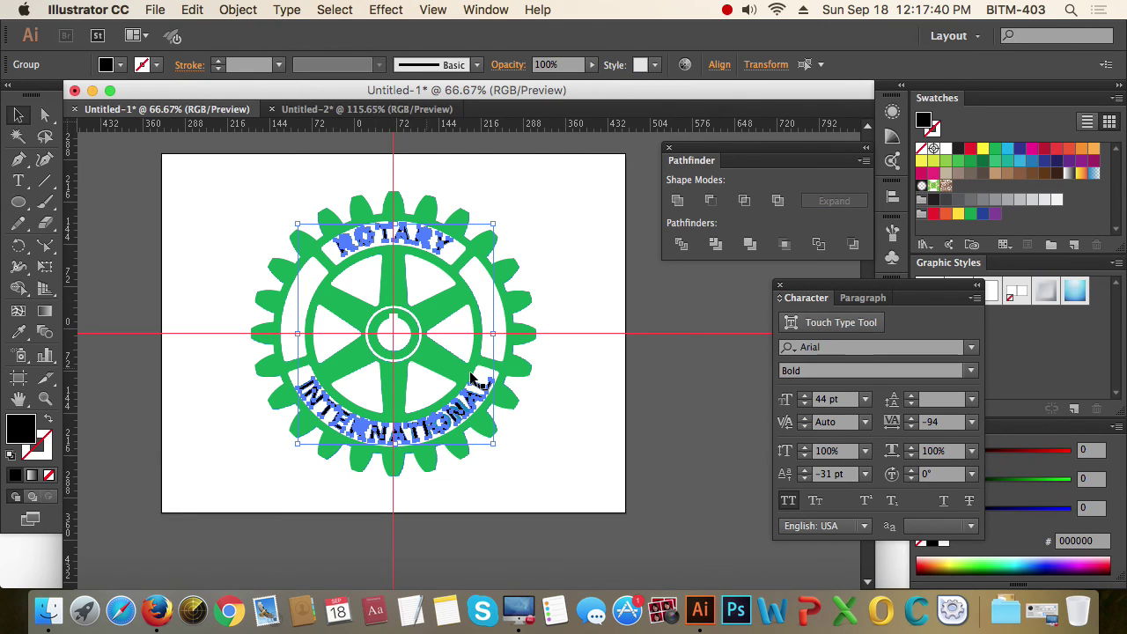
- Unite the green gear with the outlined ROTARY and INTERNATIONAL lettering into one compound object using Pathfinder
left_click(582, 430)
left_click(485, 416)
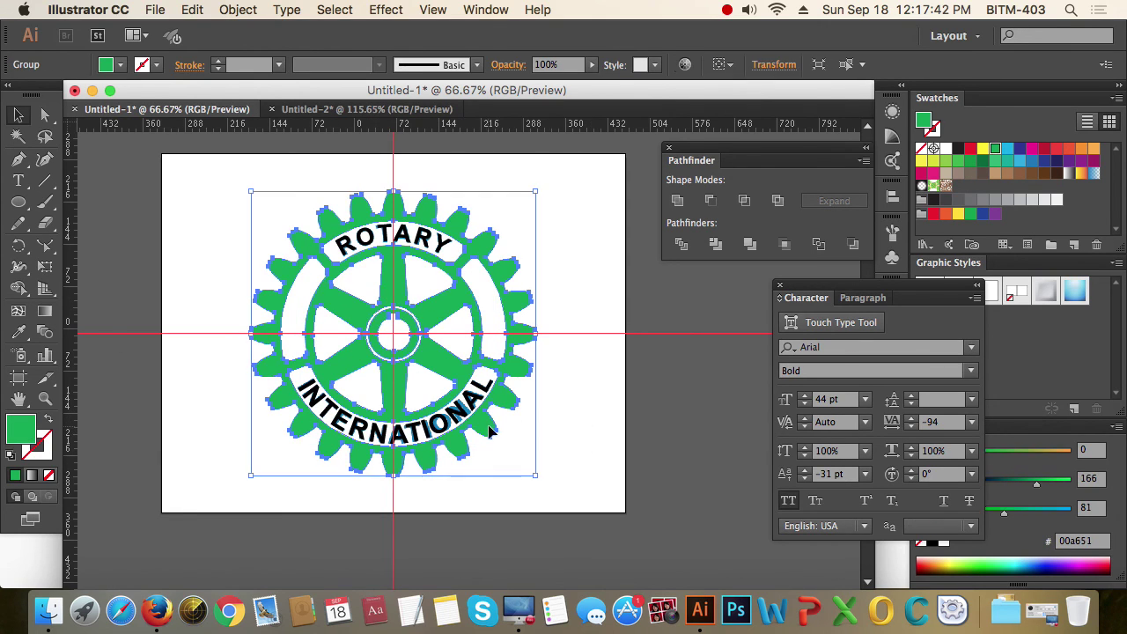
left_click(427, 243, "shift")
left_click(679, 202)
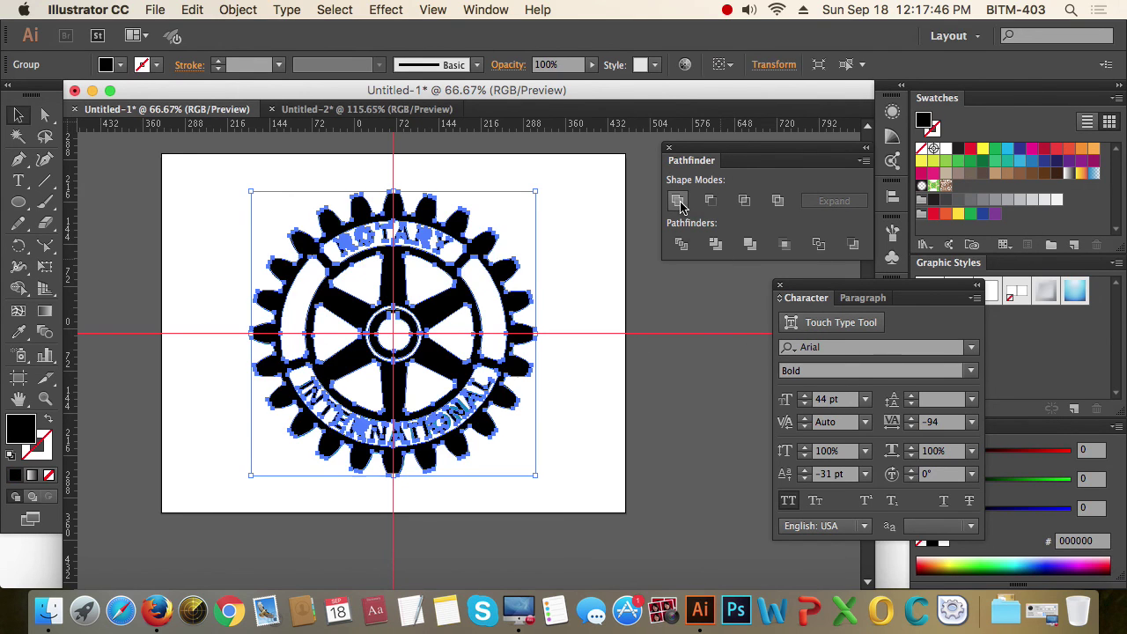
left_click(614, 424)
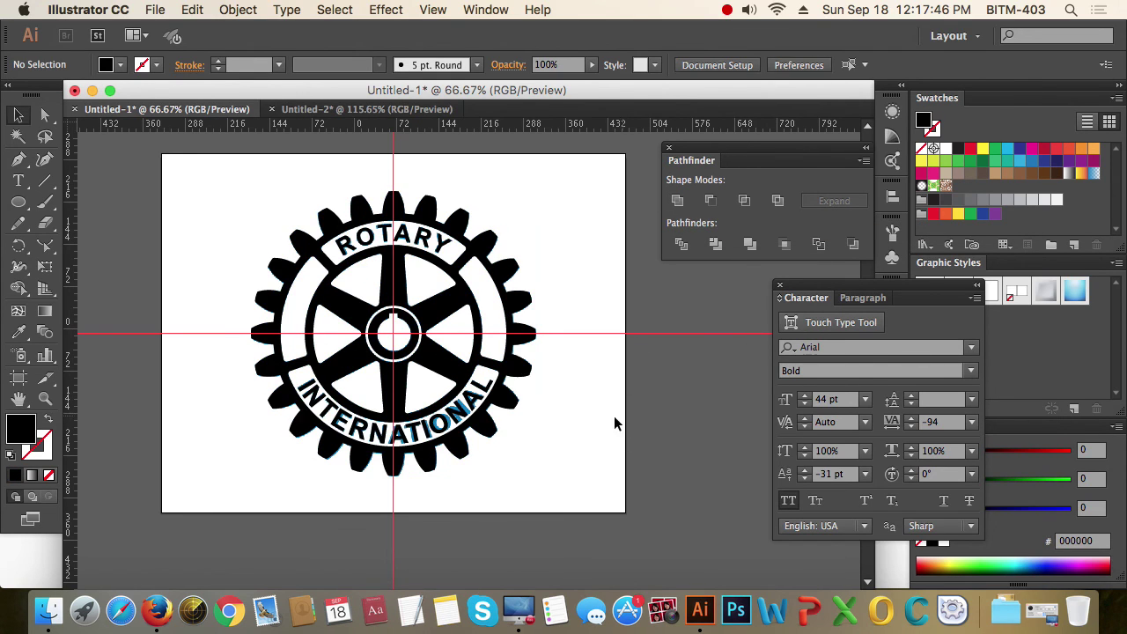
- Fill the united wheel and lettering with the green swatch #00a651
left_click(518, 368)
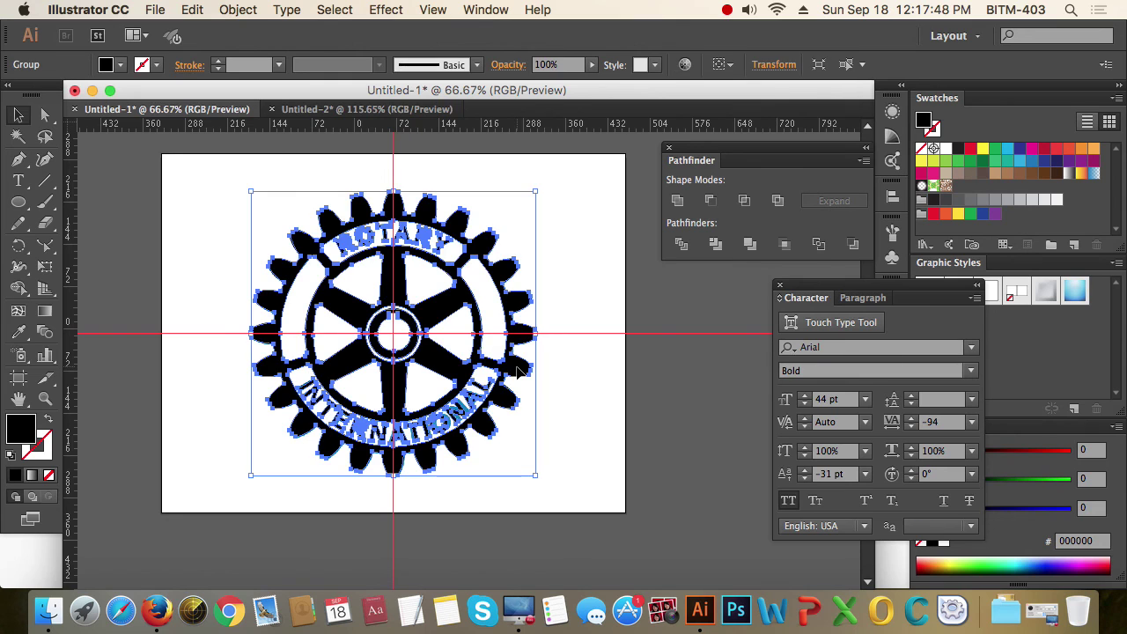
left_click(996, 148)
left_click(617, 414)
- Move the united green logo off the blue reference image so it sits beside it at about the same height
left_click(479, 429)
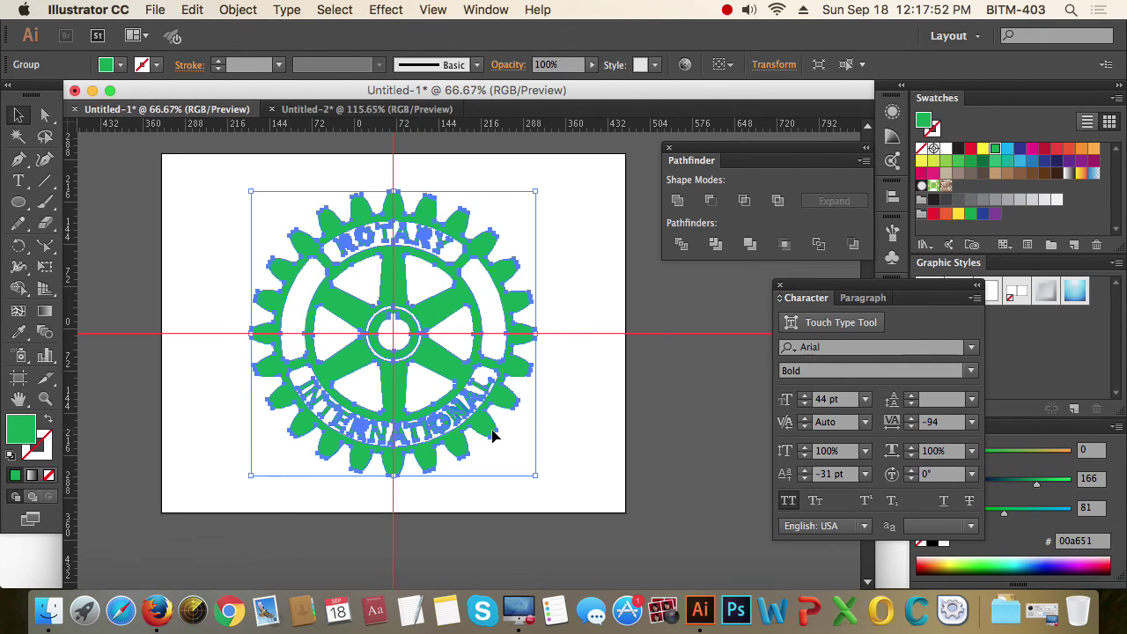
left_click_drag(490, 433, 762, 557)
key("super+minus")
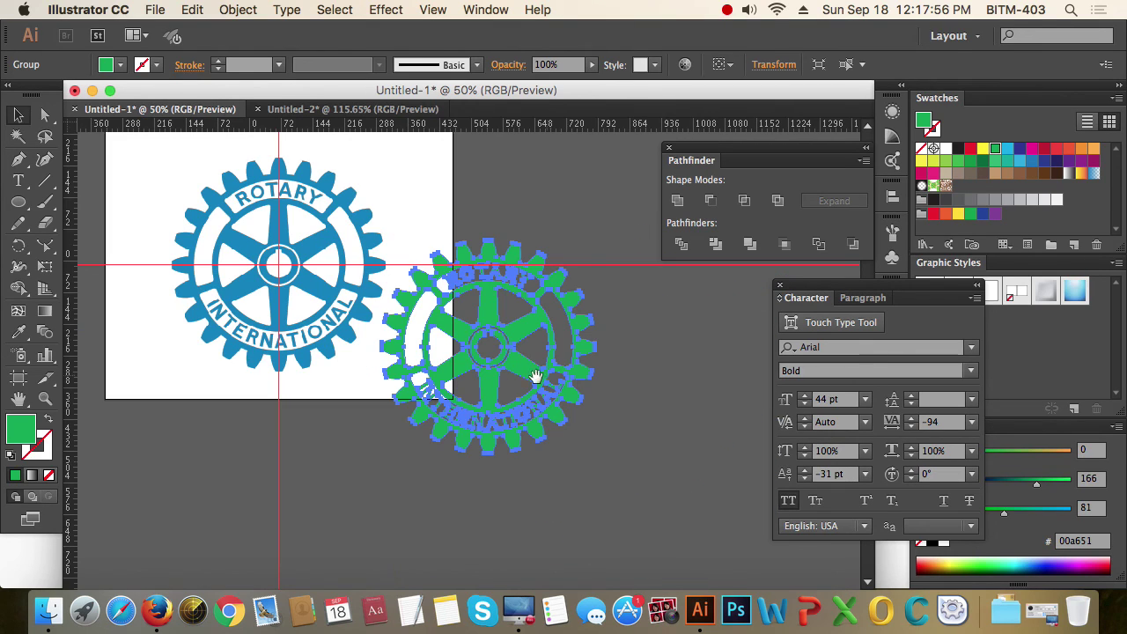
left_click_drag(523, 366, 546, 294)
left_click(644, 414)
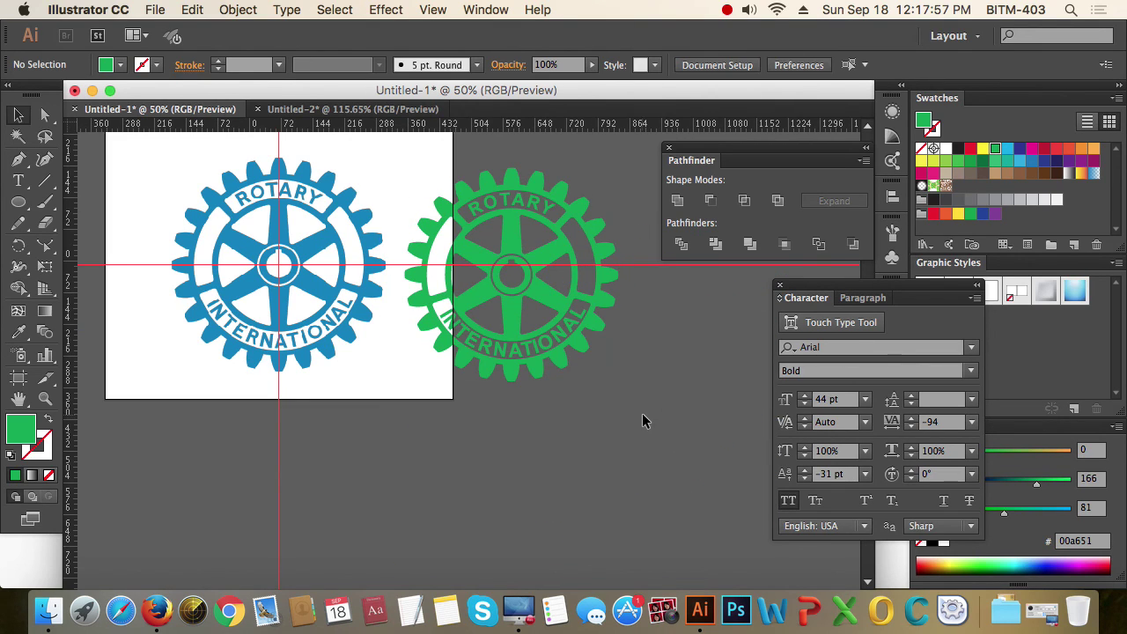
- Copy the green logo into a new blank document with the default settings
left_click(555, 300)
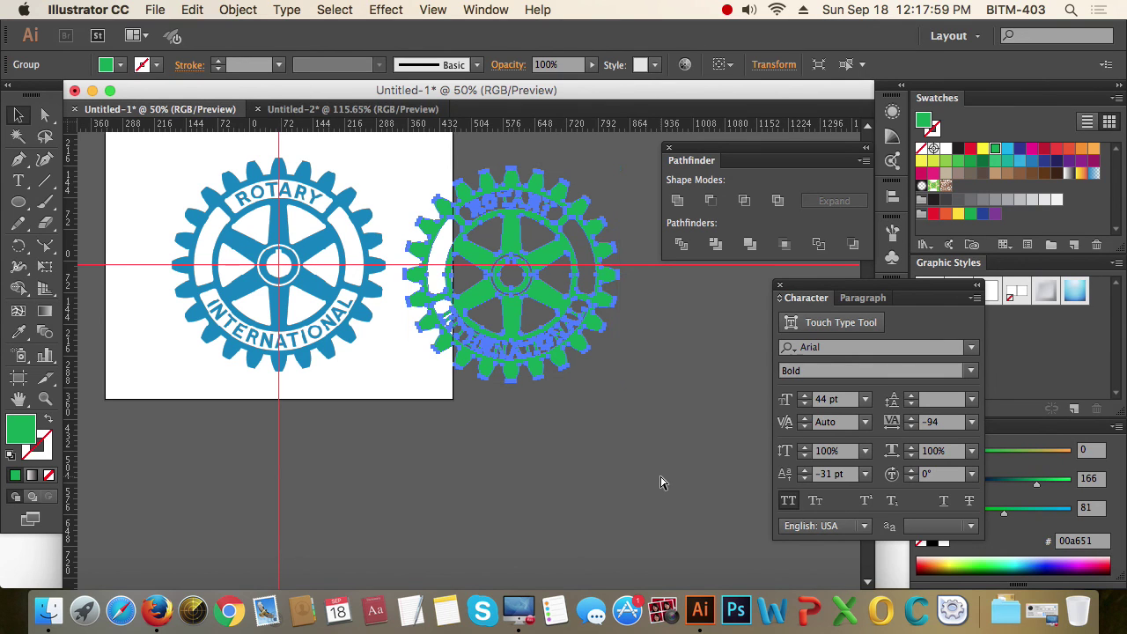
key("super+n")
key("Return")
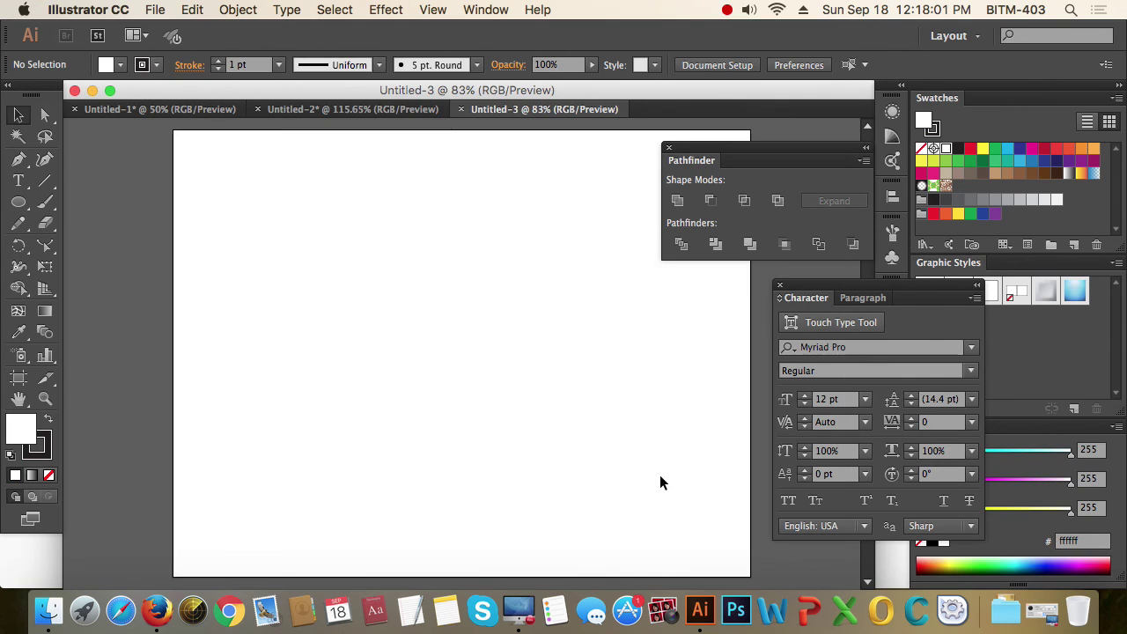
key("super+v")
left_click(665, 476)
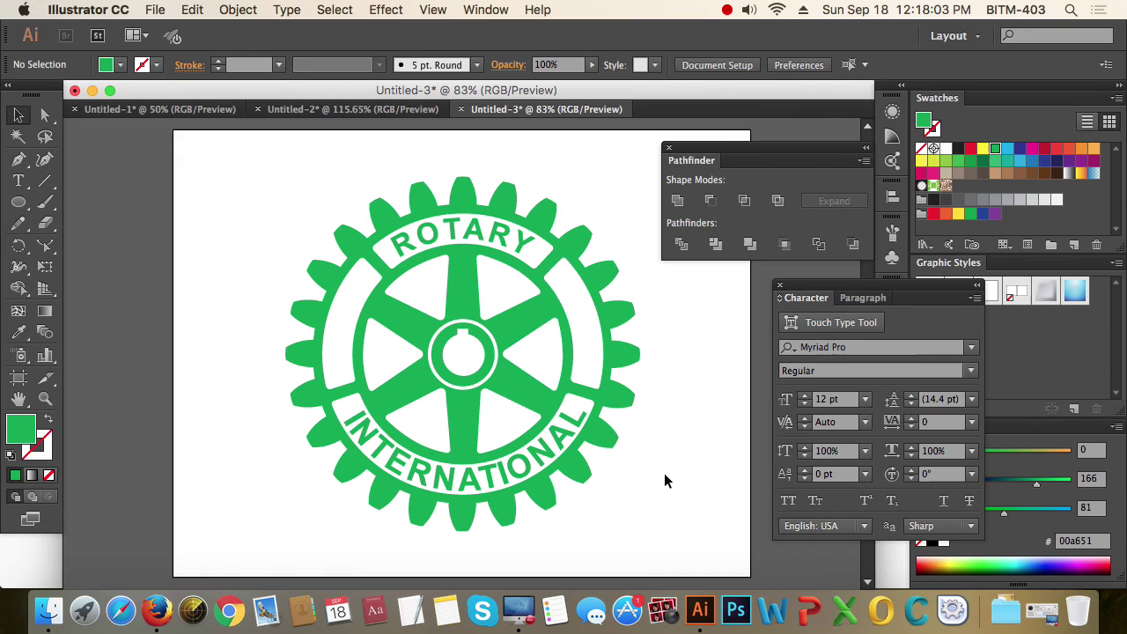
- Recolor the pasted logo with the dark blue swatch #2e3192 and leave it deselected
left_click(619, 444)
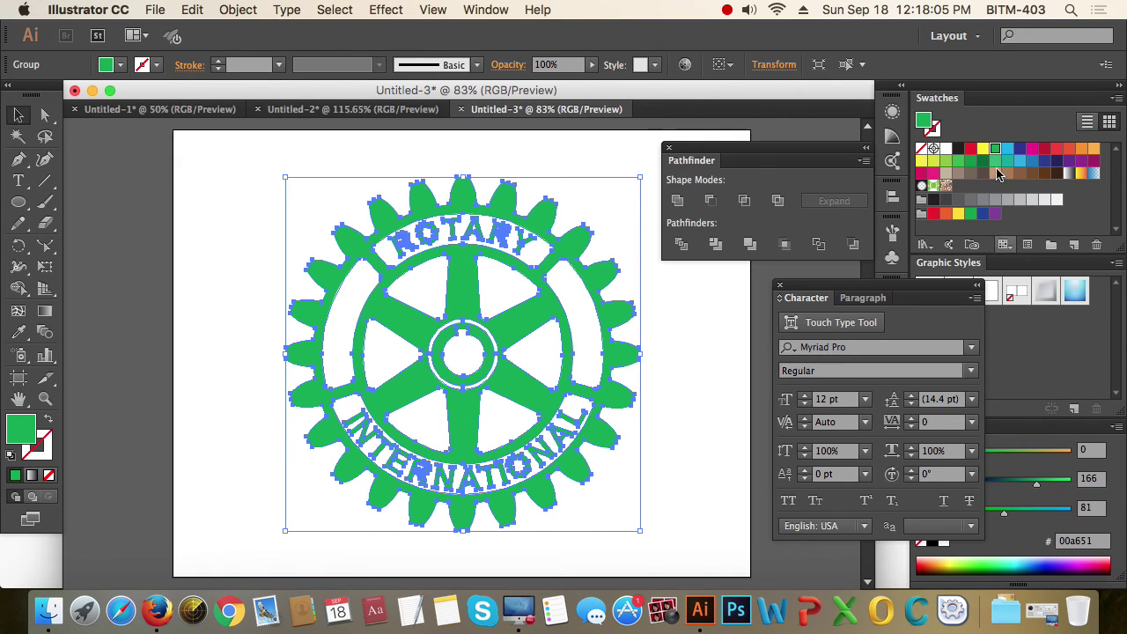
left_click(1020, 148)
left_click(688, 380)
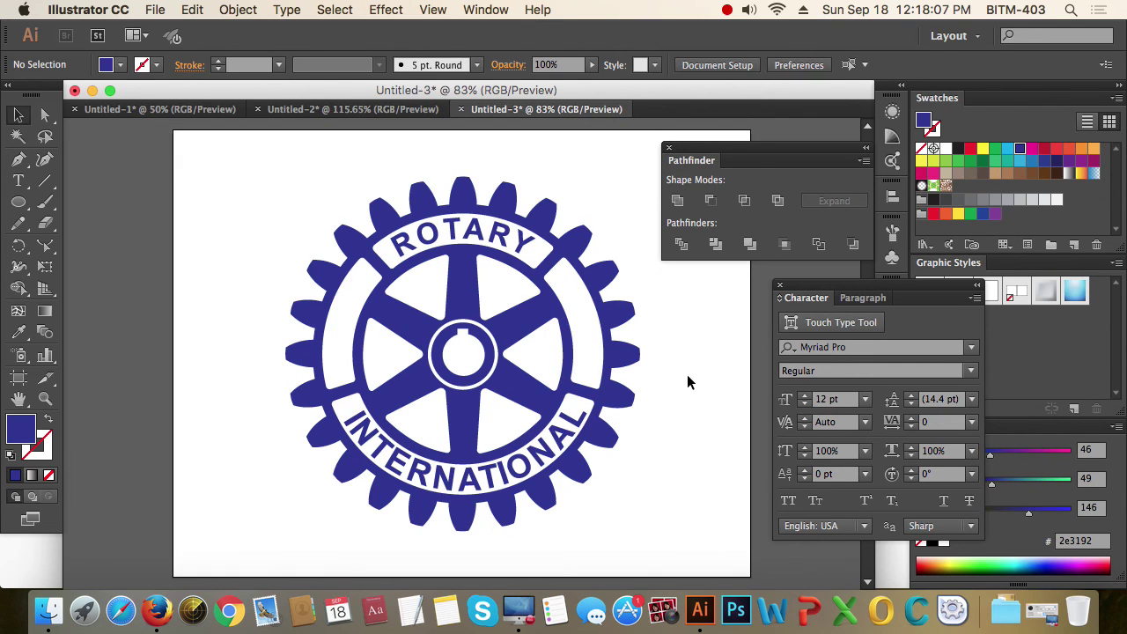
left_click(627, 398)
left_click(677, 459)
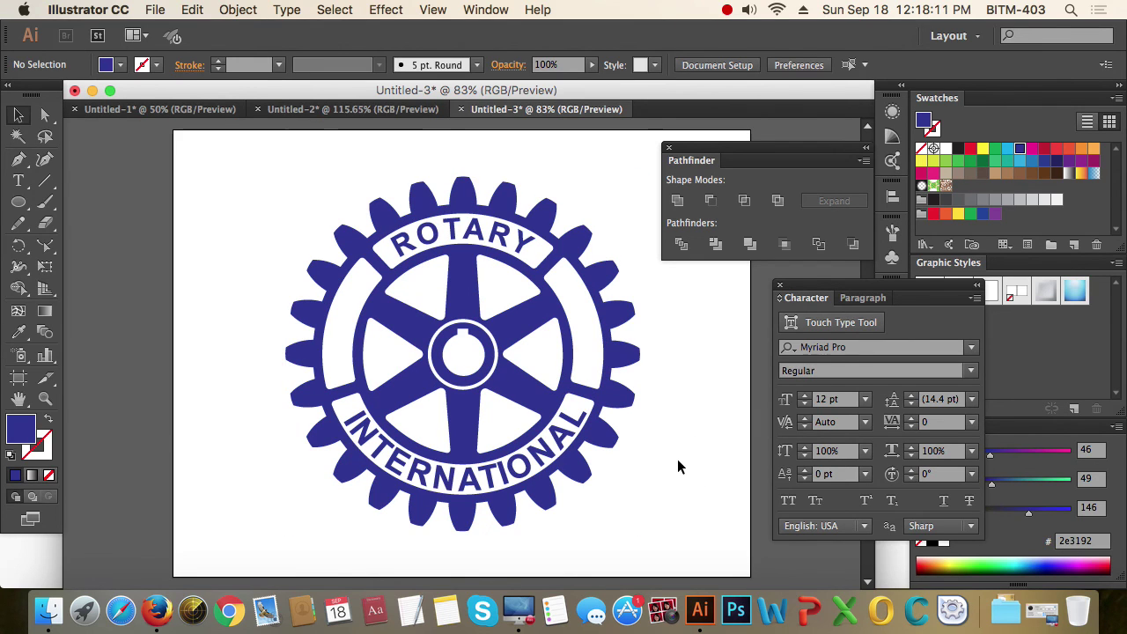